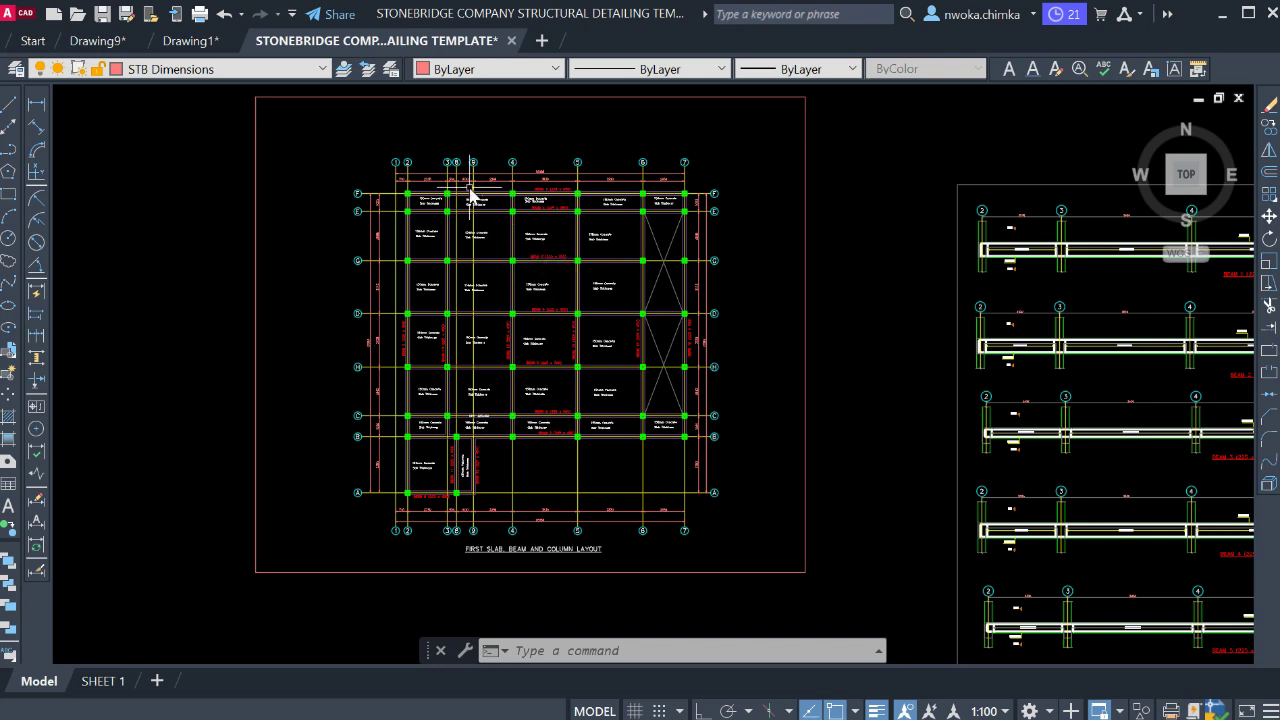
Insert the word FLOOR after FIRST in the plan's title text
{"action": "scroll", "coordinate": [470, 190], "scroll_direction": "up", "scroll_amount": 4}
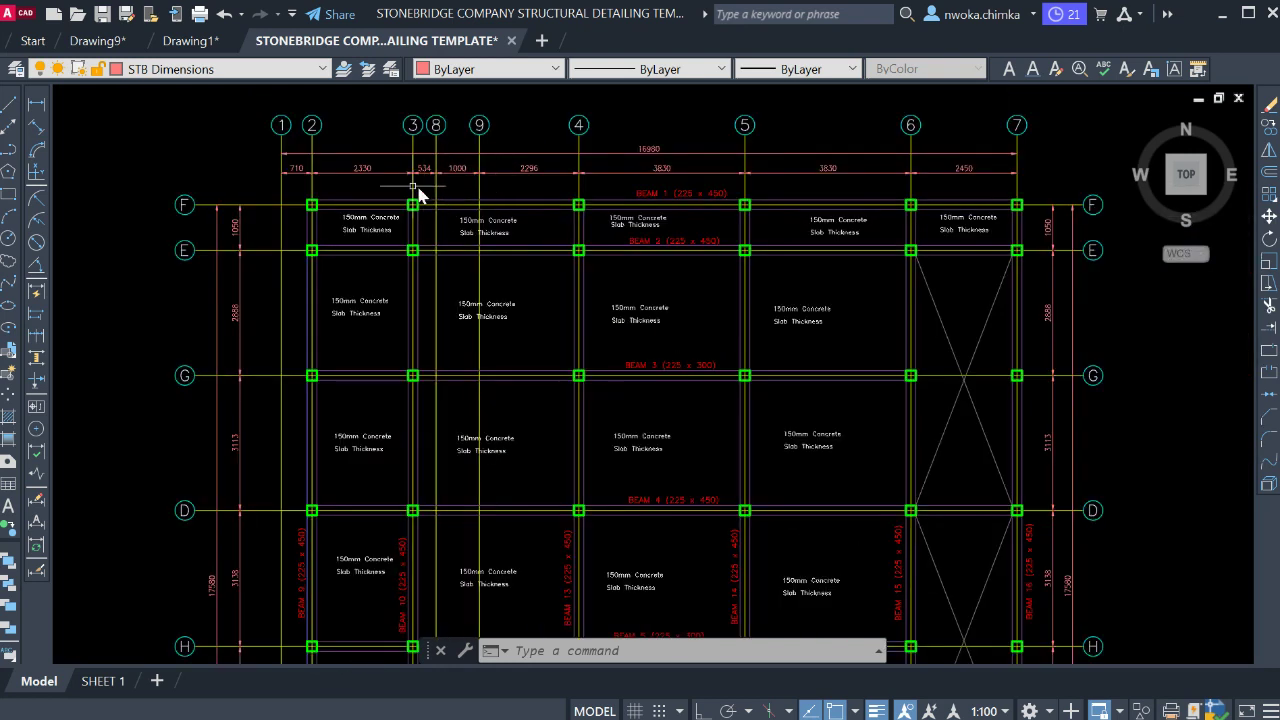
{"action": "scroll", "coordinate": [450, 182], "scroll_direction": "down", "scroll_amount": 4}
{"action": "scroll", "coordinate": [462, 184], "scroll_direction": "up", "scroll_amount": 5}
{"action": "scroll", "coordinate": [458, 178], "scroll_direction": "down", "scroll_amount": 4}
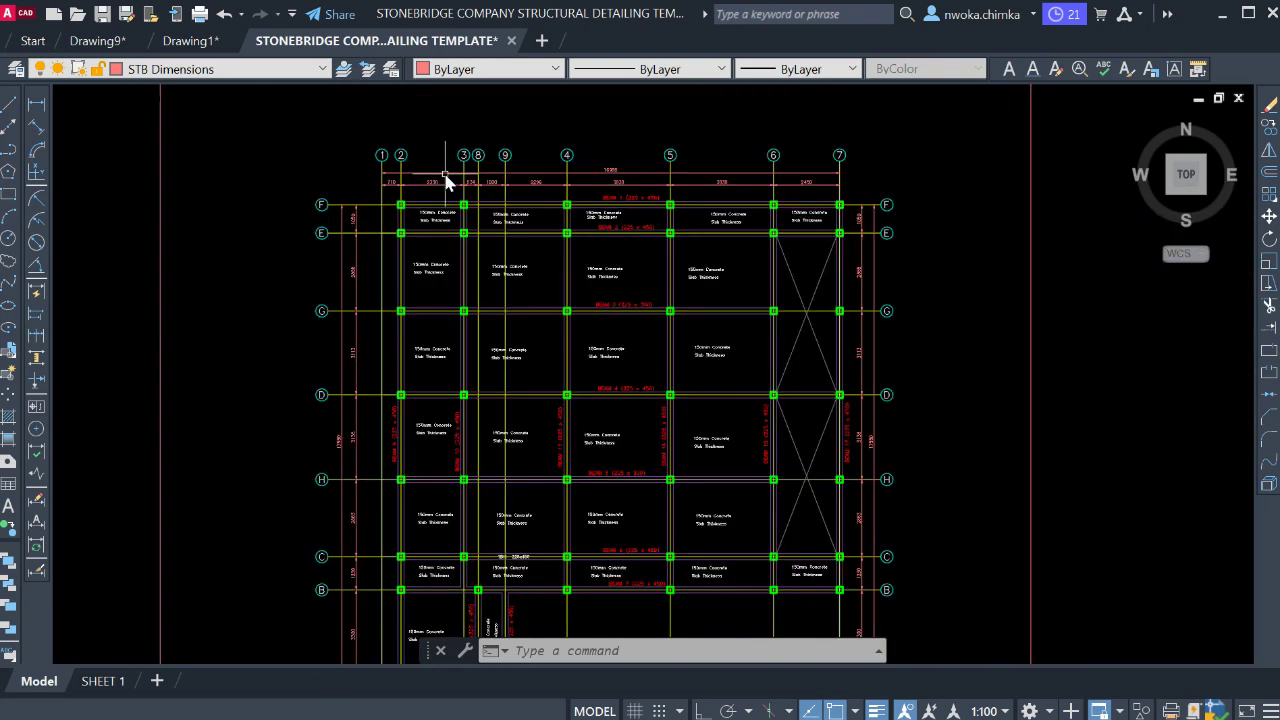
{"action": "scroll", "coordinate": [500, 550], "scroll_direction": "up", "scroll_amount": 5}
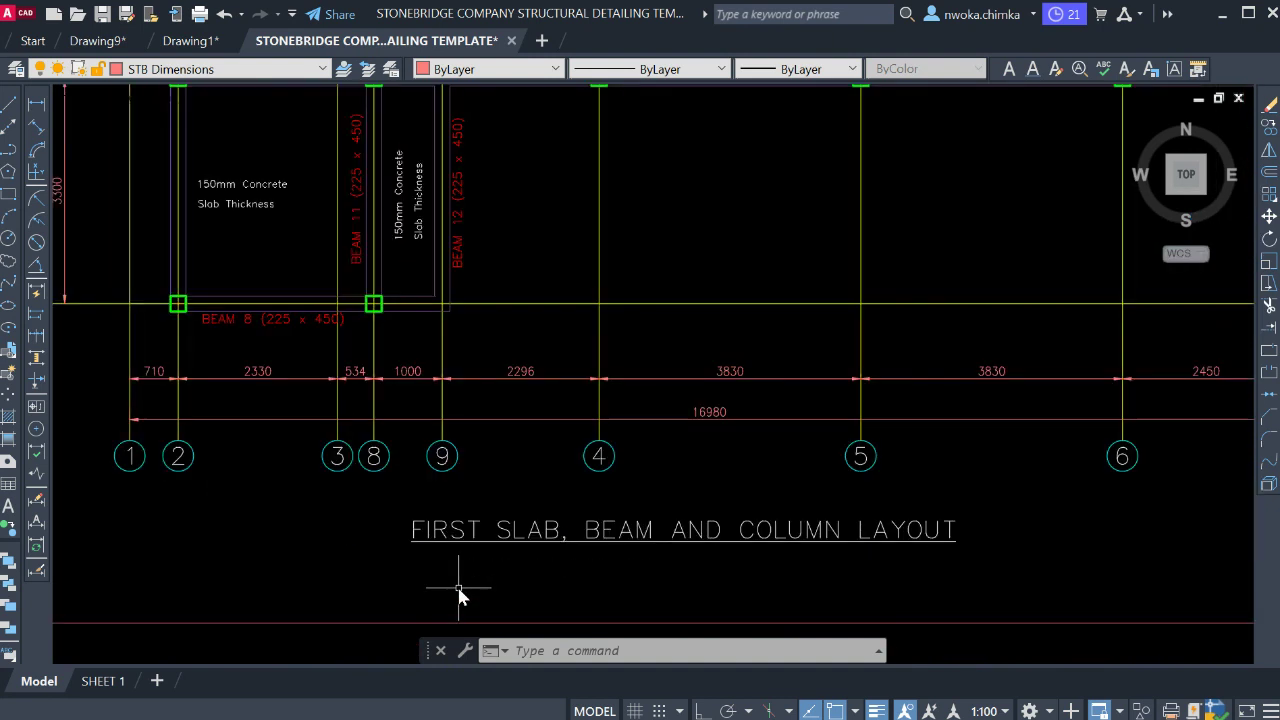
{"action": "double_click", "coordinate": [485, 507]}
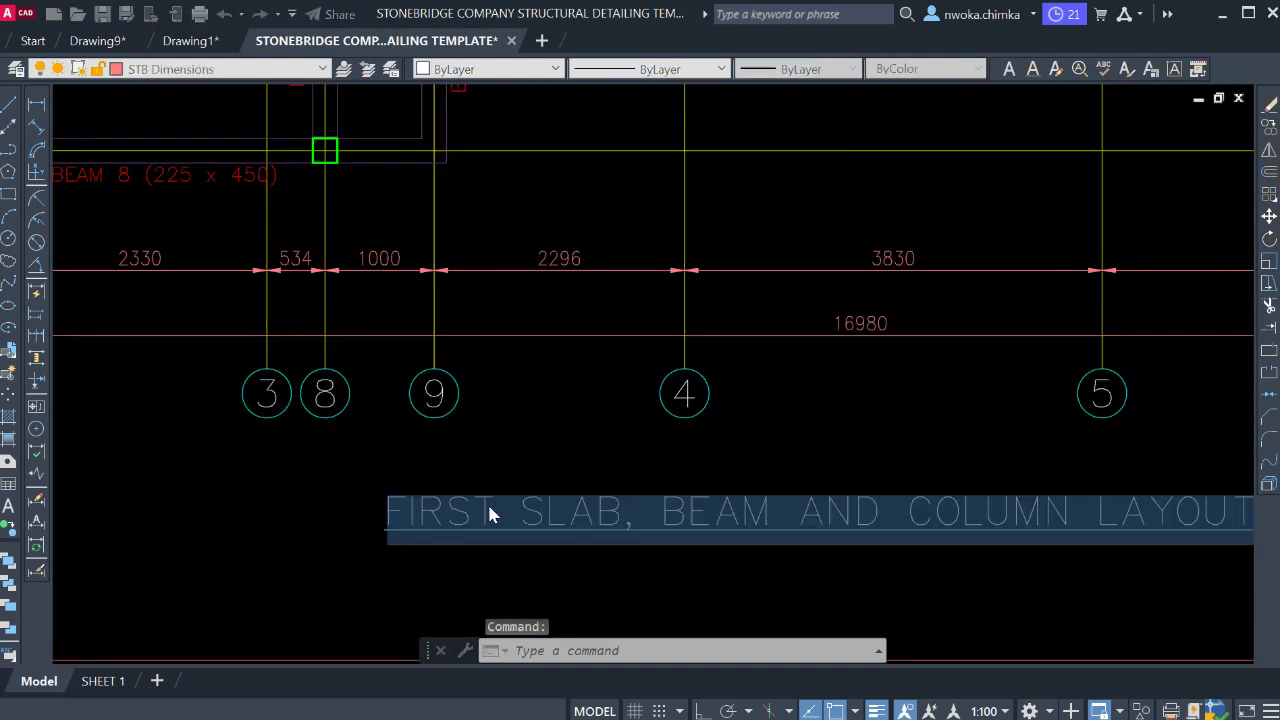
{"action": "type", "text": "F"}
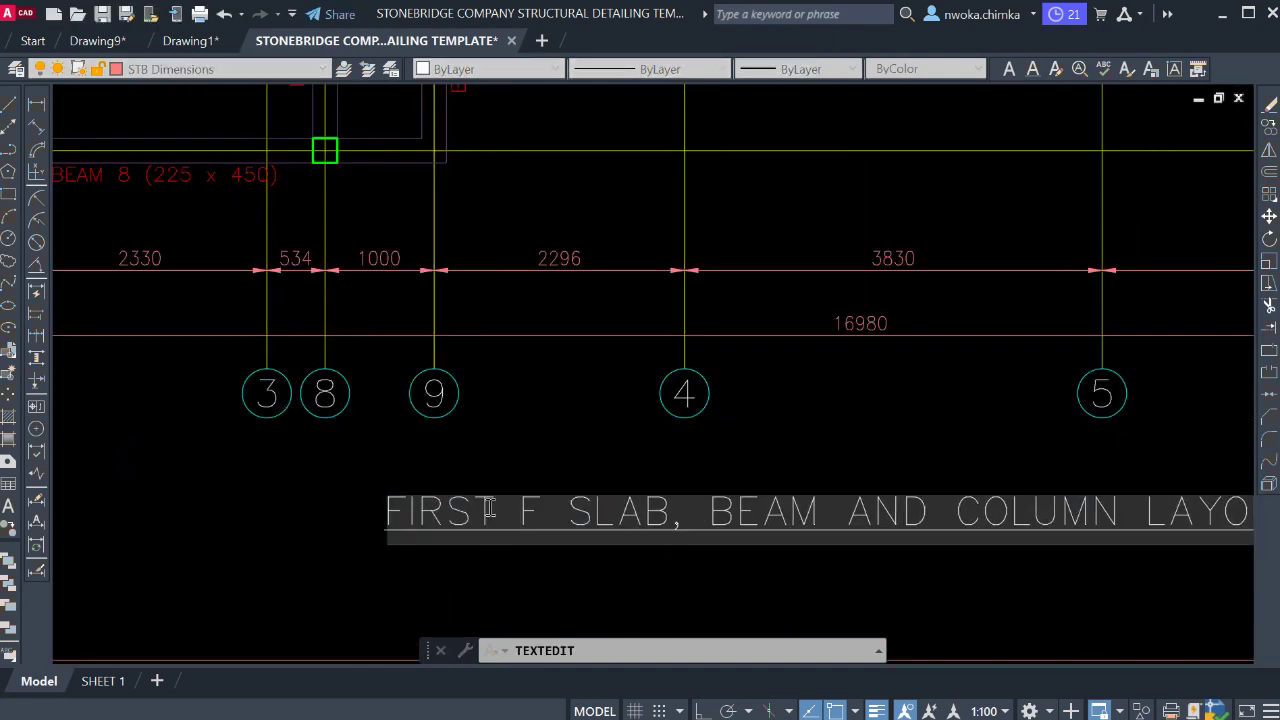
{"action": "type", "text": "LOOR"}
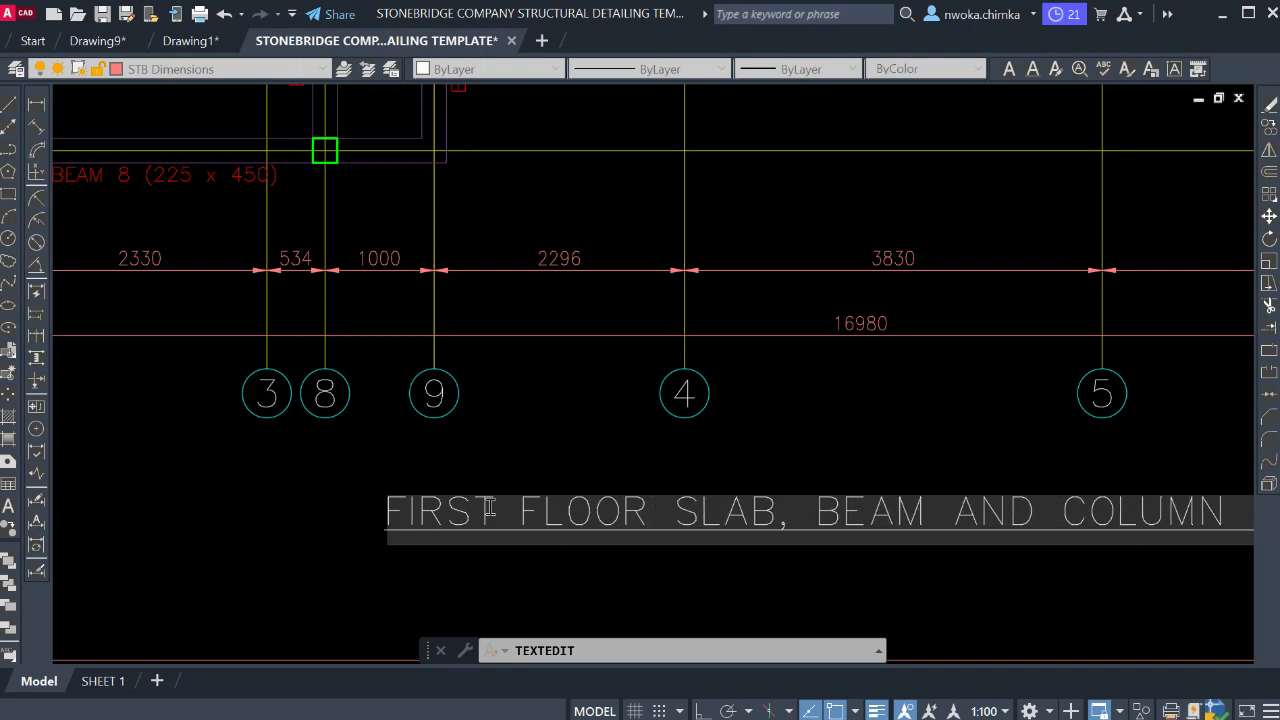
{"action": "left_click", "coordinate": [475, 449]}
{"action": "scroll", "coordinate": [314, 480], "scroll_direction": "down", "scroll_amount": 3}
End the title text edit and zoom around the model to check the plan
{"action": "scroll", "coordinate": [571, 463], "scroll_direction": "down", "scroll_amount": 3}
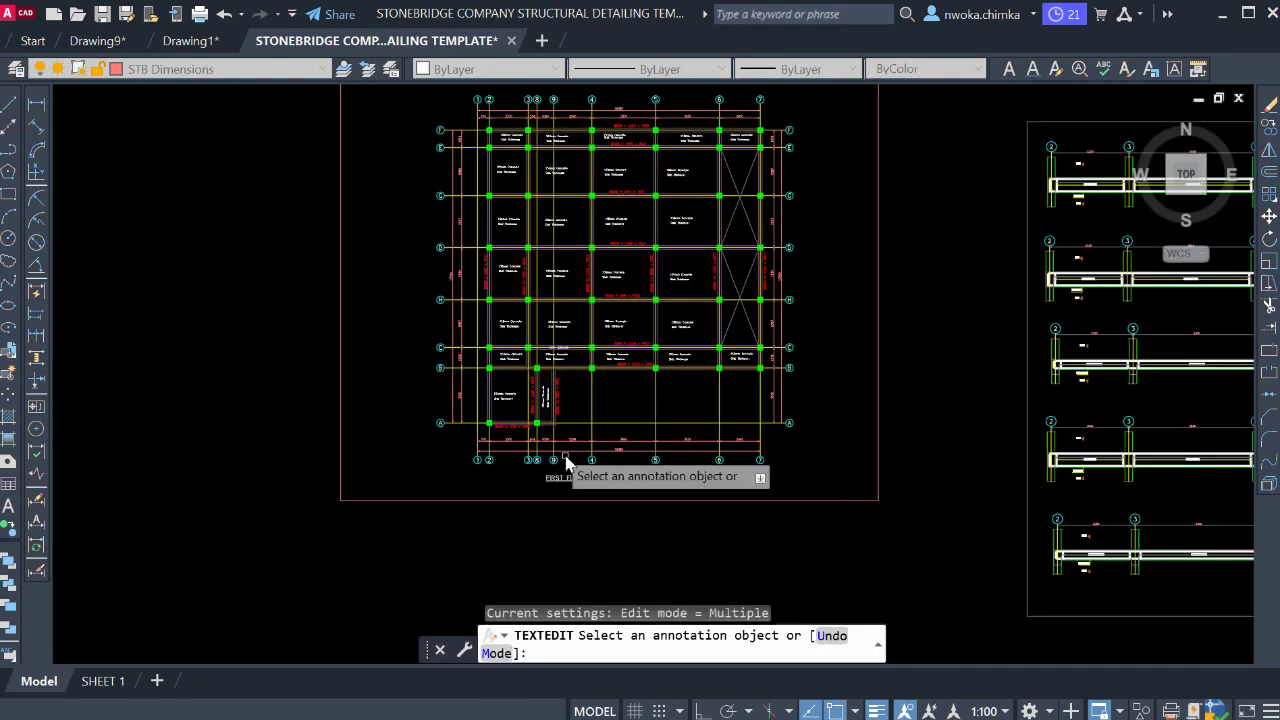
{"action": "scroll", "coordinate": [490, 449], "scroll_direction": "up", "scroll_amount": 5}
{"action": "key", "text": "Escape"}
{"action": "scroll", "coordinate": [490, 445], "scroll_direction": "up", "scroll_amount": 3}
{"action": "scroll", "coordinate": [300, 437], "scroll_direction": "down", "scroll_amount": 5}
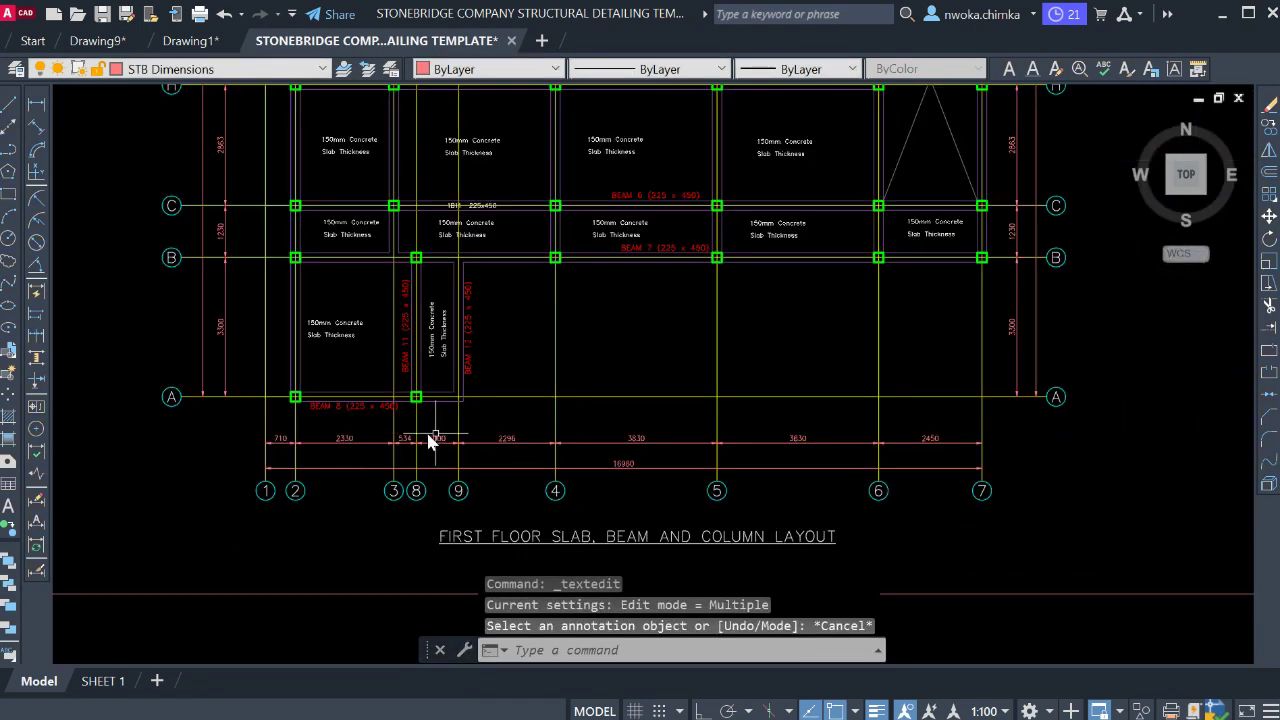
{"action": "scroll", "coordinate": [425, 480], "scroll_direction": "up", "scroll_amount": 2}
{"action": "scroll", "coordinate": [430, 490], "scroll_direction": "down", "scroll_amount": 3}
{"action": "scroll", "coordinate": [309, 391], "scroll_direction": "up", "scroll_amount": 2}
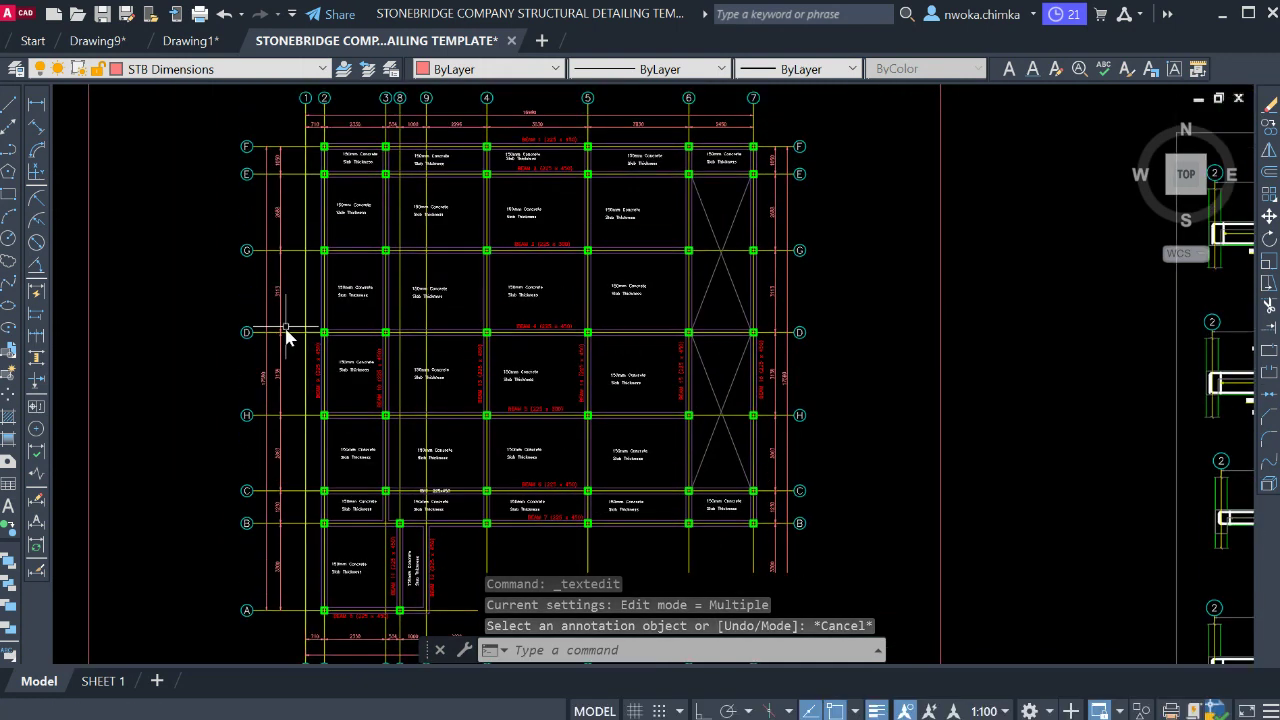
{"action": "scroll", "coordinate": [280, 313], "scroll_direction": "down", "scroll_amount": 2}
{"action": "scroll", "coordinate": [300, 250], "scroll_direction": "up", "scroll_amount": 3}
{"action": "scroll", "coordinate": [571, 186], "scroll_direction": "down", "scroll_amount": 7}
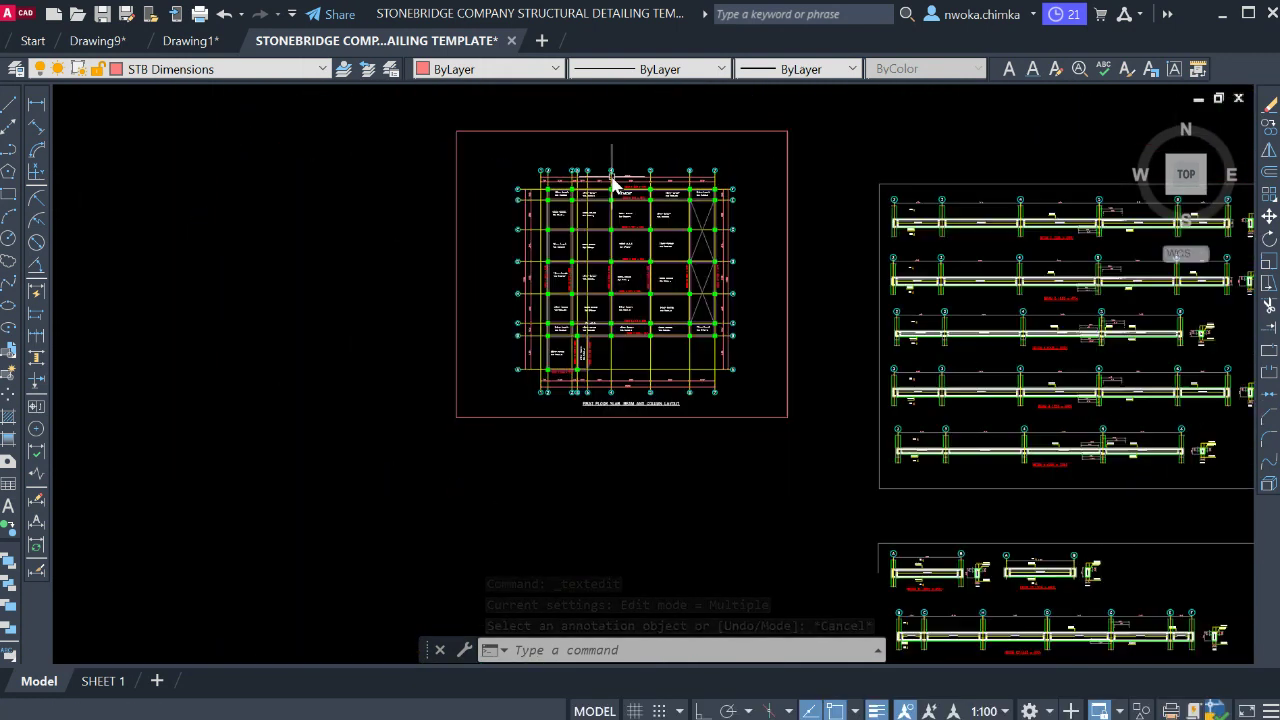
Switch to the SHEET 1 paper layout
{"action": "scroll", "coordinate": [665, 192], "scroll_direction": "up", "scroll_amount": 1}
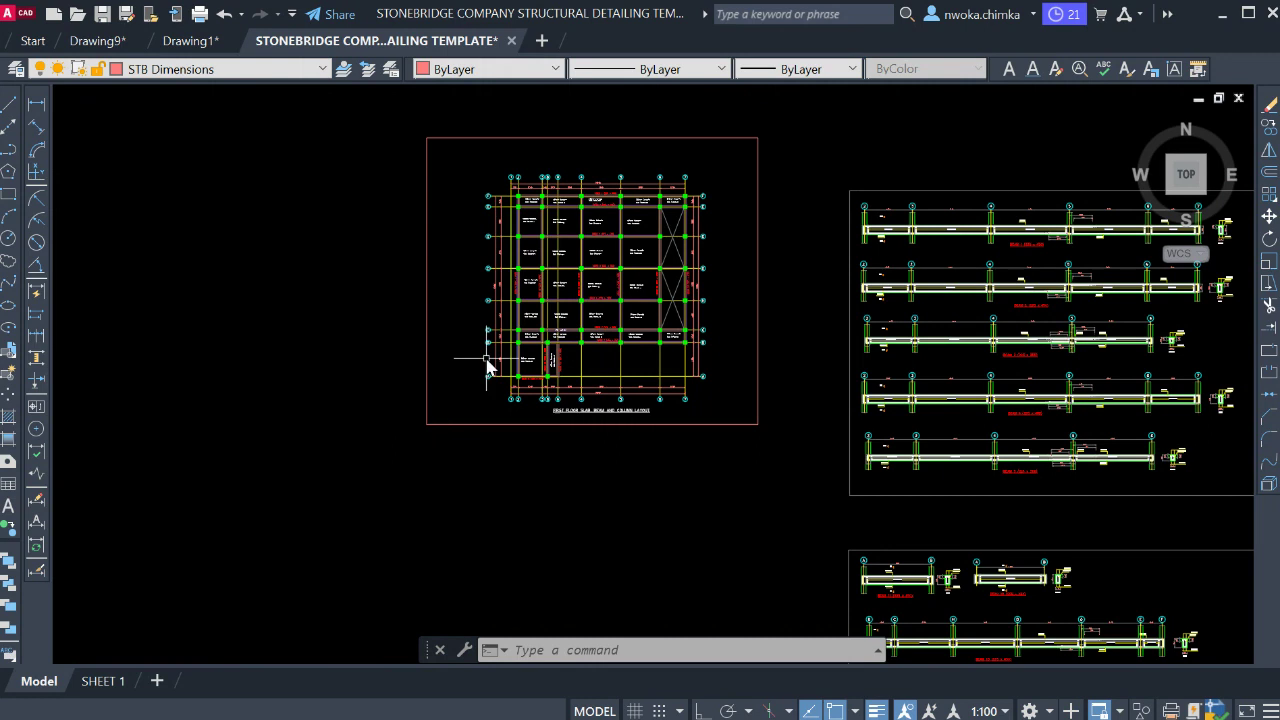
{"action": "scroll", "coordinate": [610, 250], "scroll_direction": "up", "scroll_amount": 2}
{"action": "scroll", "coordinate": [487, 234], "scroll_direction": "down", "scroll_amount": 2}
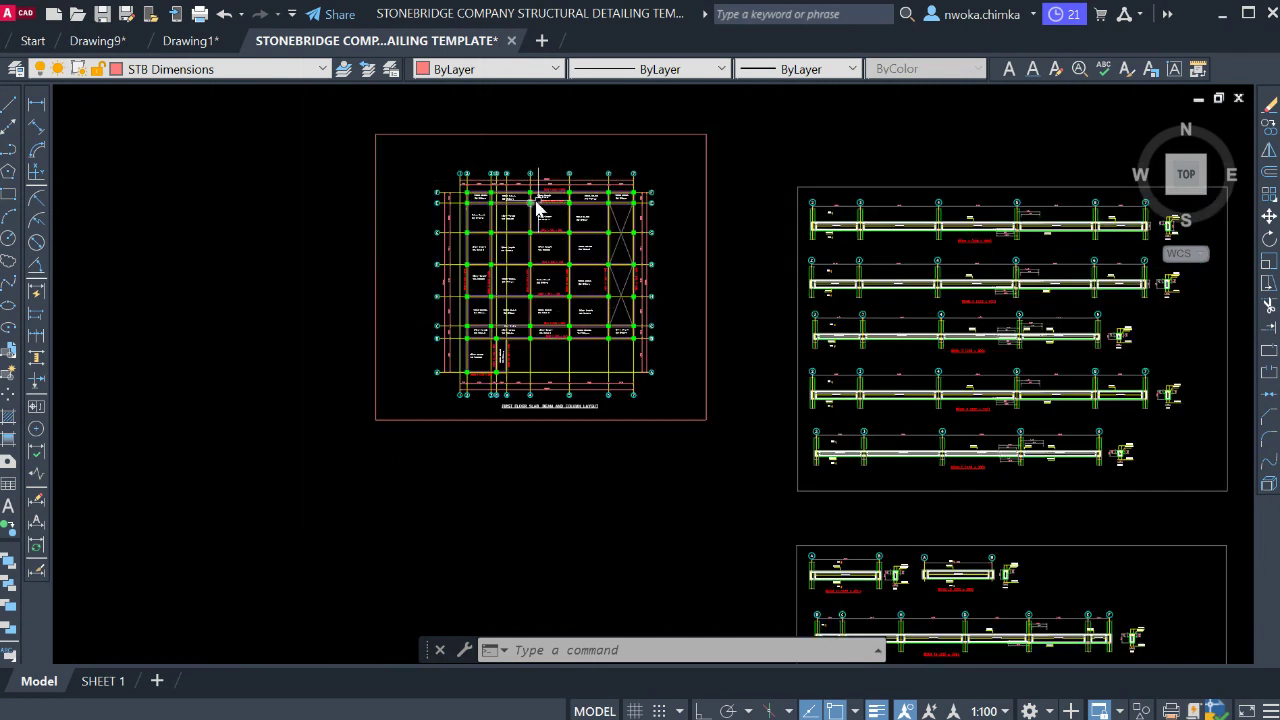
{"action": "left_click", "coordinate": [103, 681]}
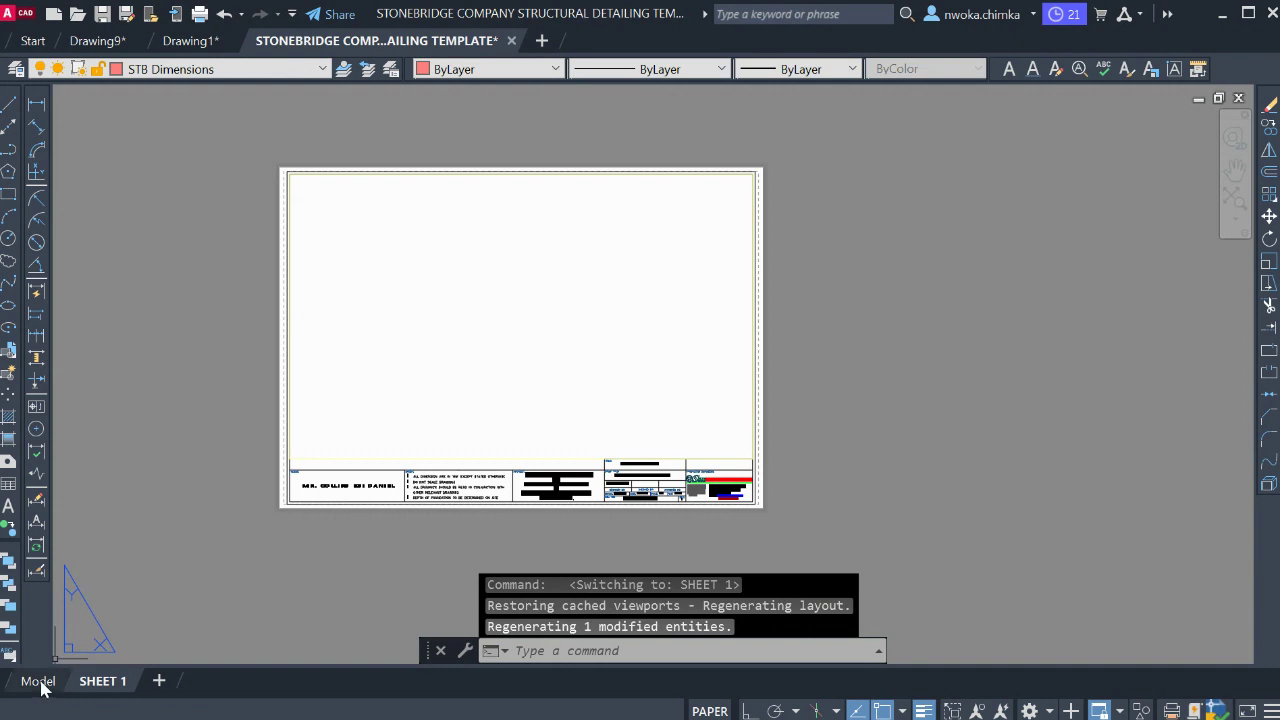
{"action": "left_click", "coordinate": [40, 680]}
{"action": "scroll", "coordinate": [580, 209], "scroll_direction": "up", "scroll_amount": 4}
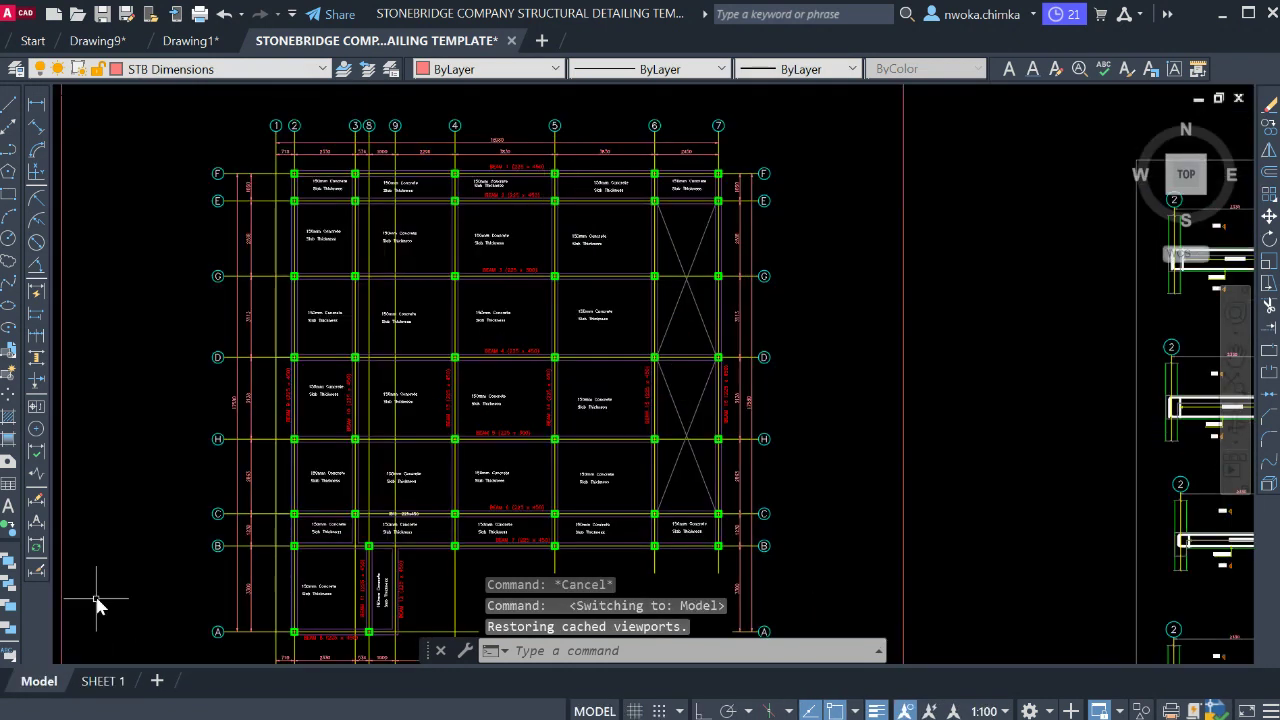
{"action": "left_click", "coordinate": [108, 681]}
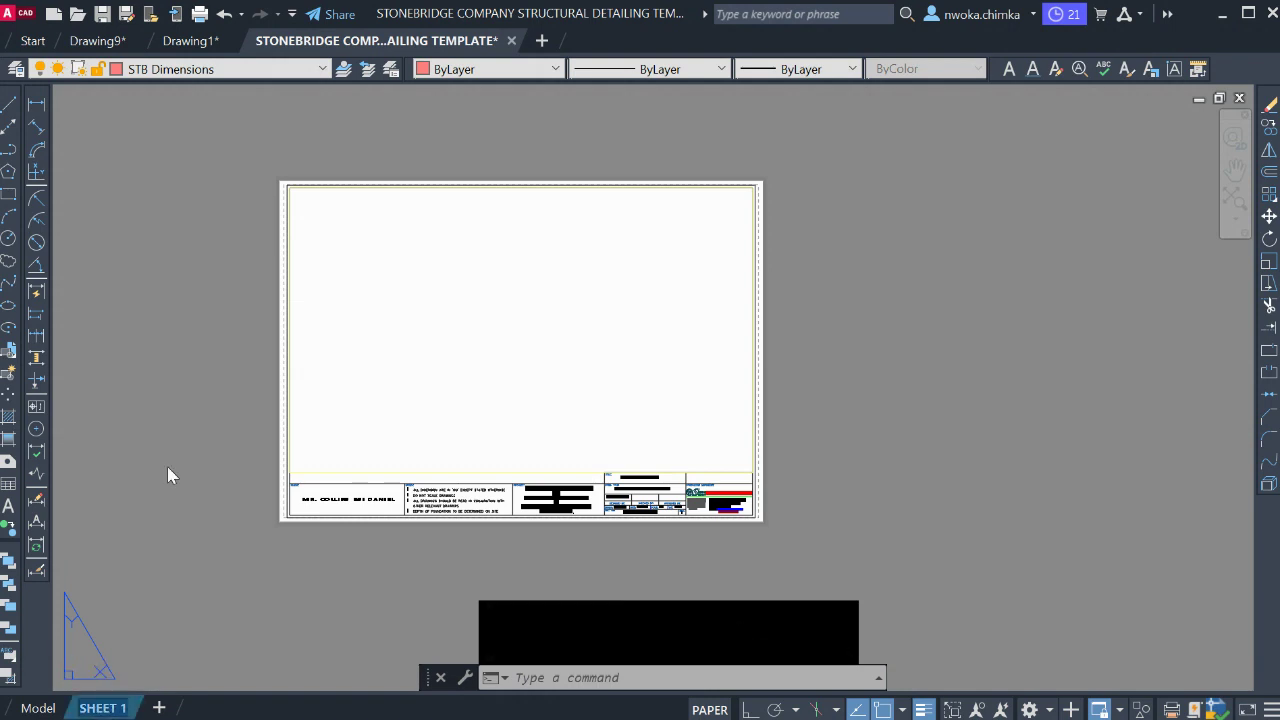
Enter FIRST BEAM AND COLUMN LAYOUT as the layout tab name, correcting the mistyped final letter
{"action": "type", "text": "FIRST BEAM A"}
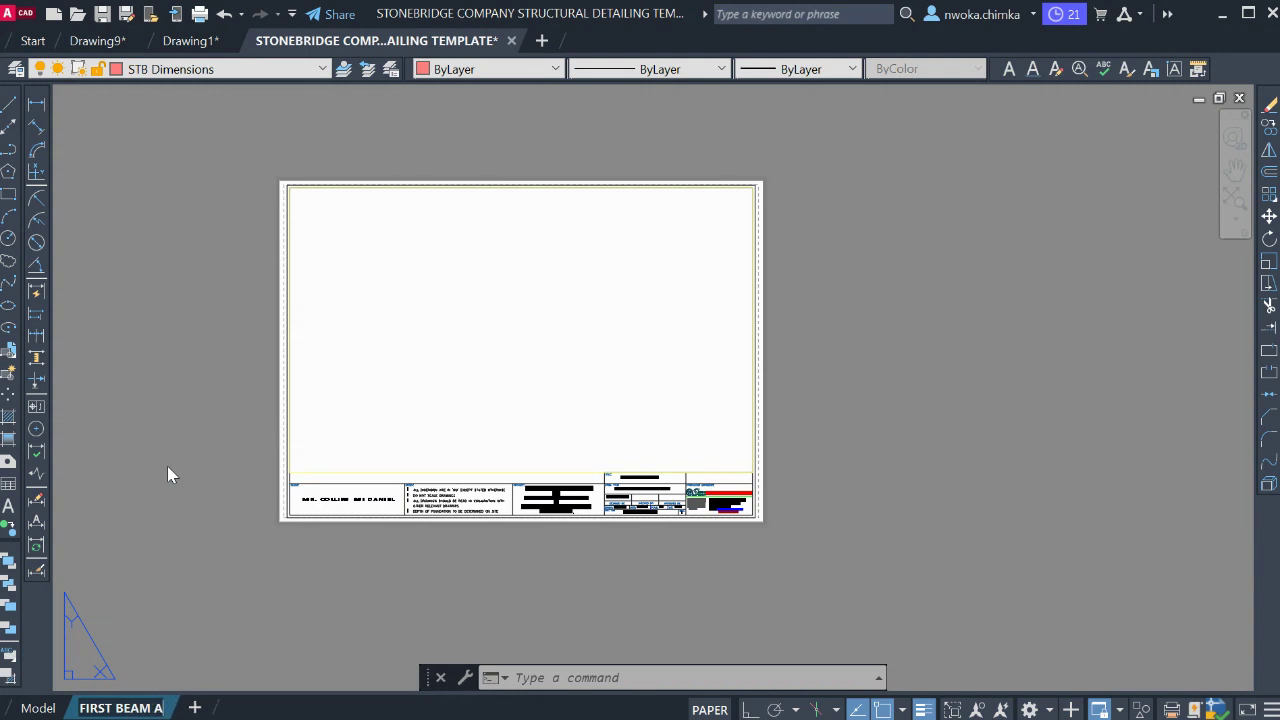
{"action": "type", "text": "ND COLUM"}
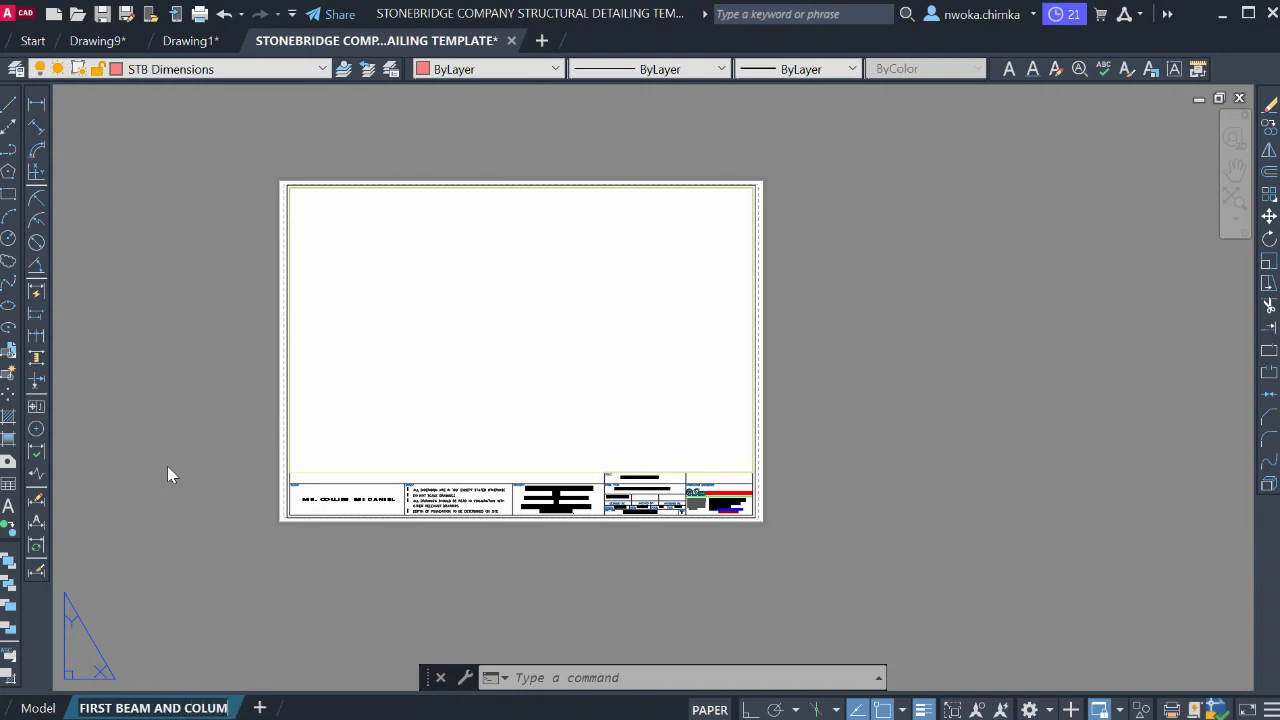
{"action": "type", "text": "N LAYOUR"}
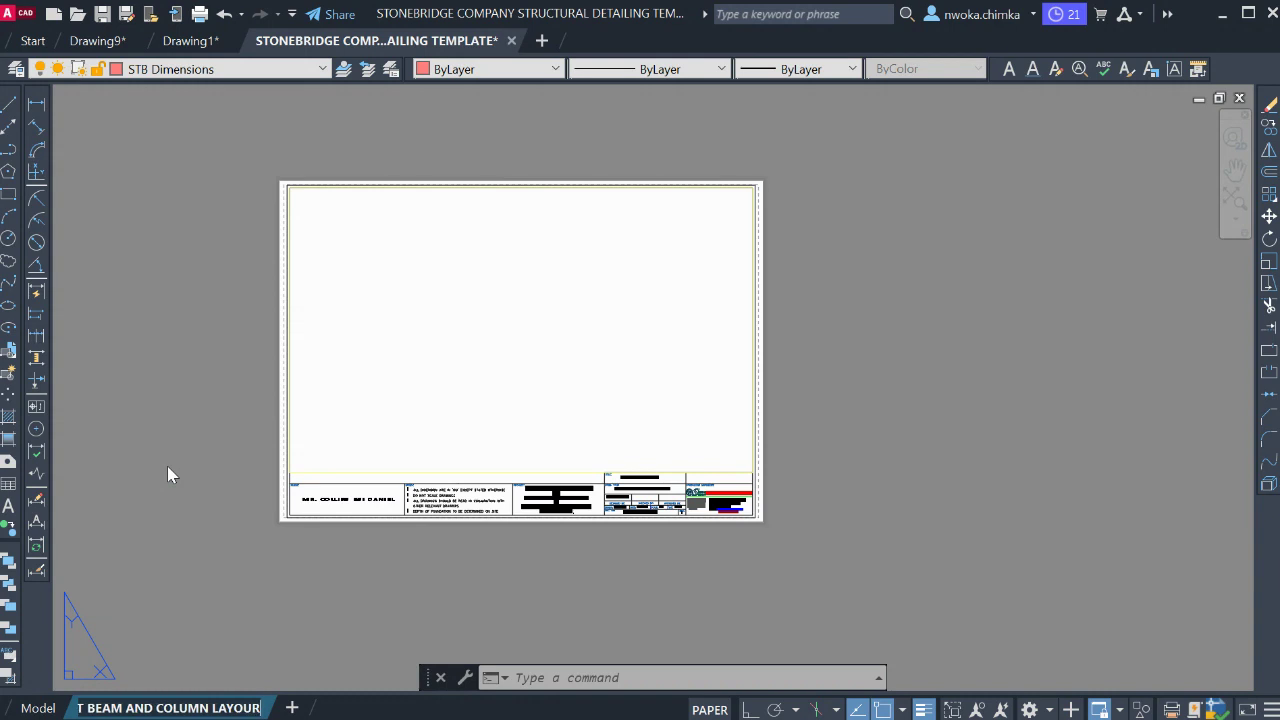
{"action": "key", "text": "BackSpace"}
{"action": "type", "text": "T"}
{"action": "left_click", "coordinate": [185, 445]}
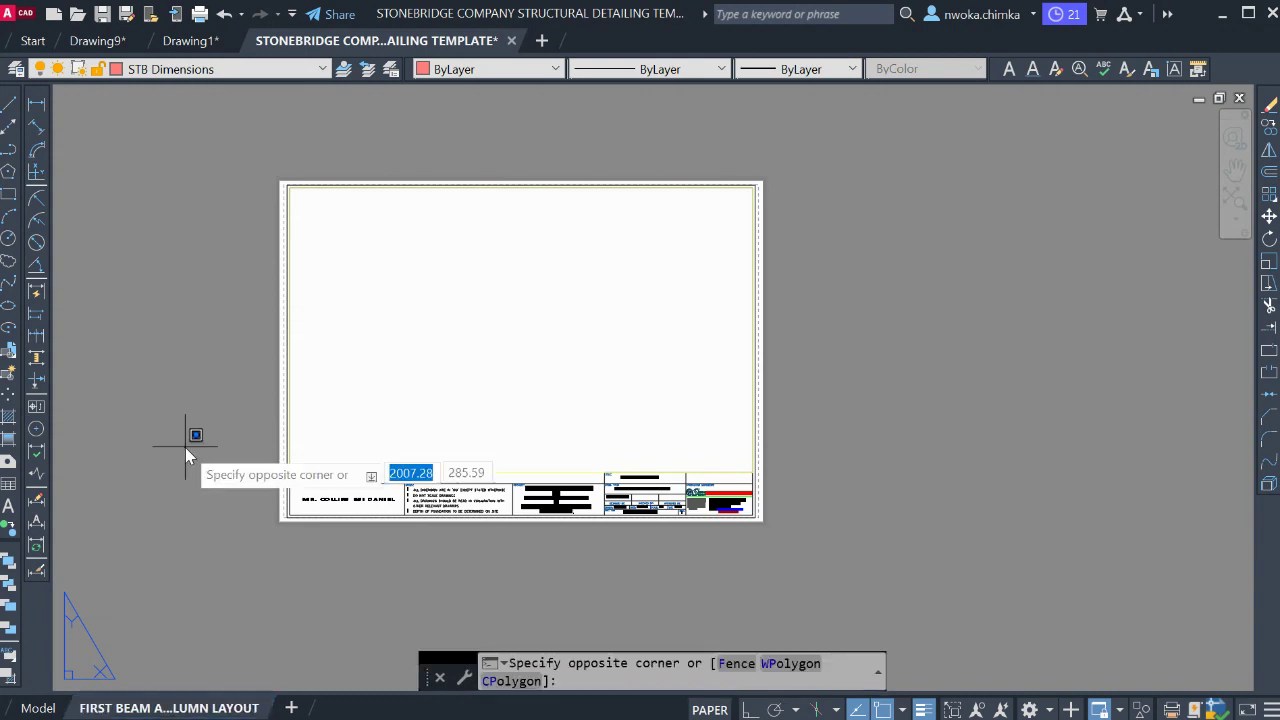
{"action": "left_click", "coordinate": [209, 317]}
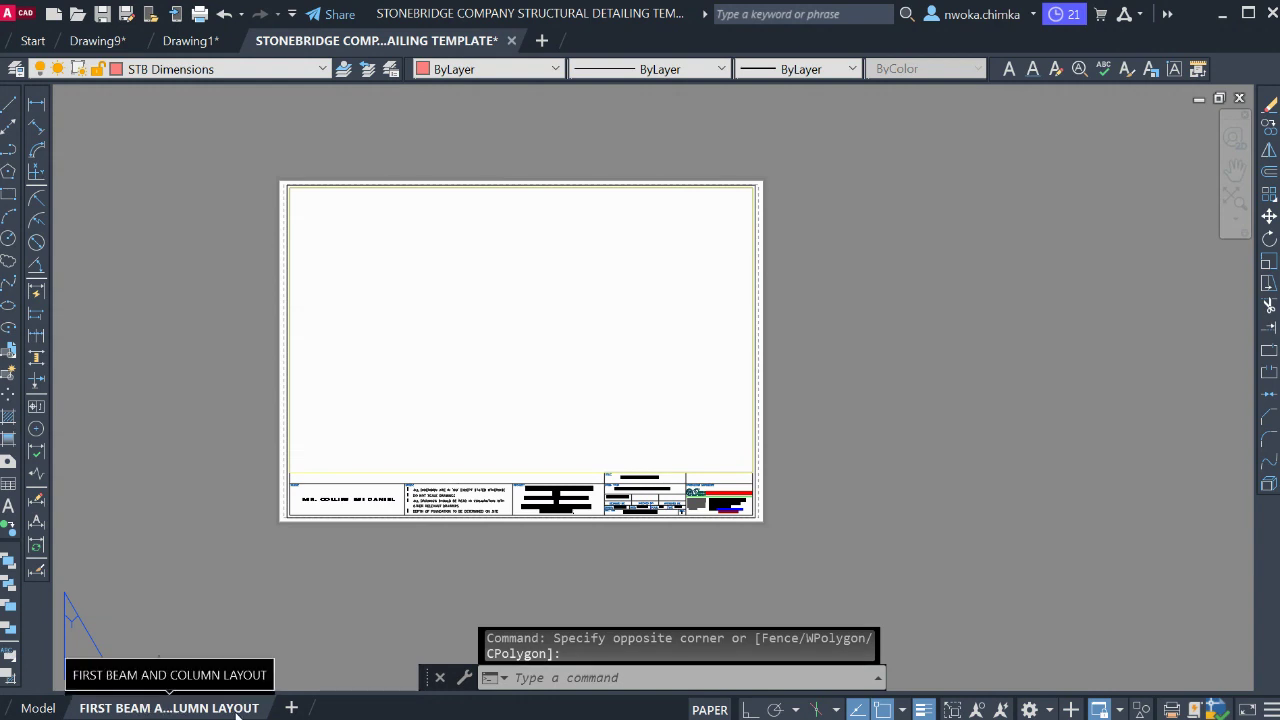
Return to model space and pan across the slab plan toward the beam labels
{"action": "scroll", "coordinate": [450, 490], "scroll_direction": "down", "scroll_amount": 2}
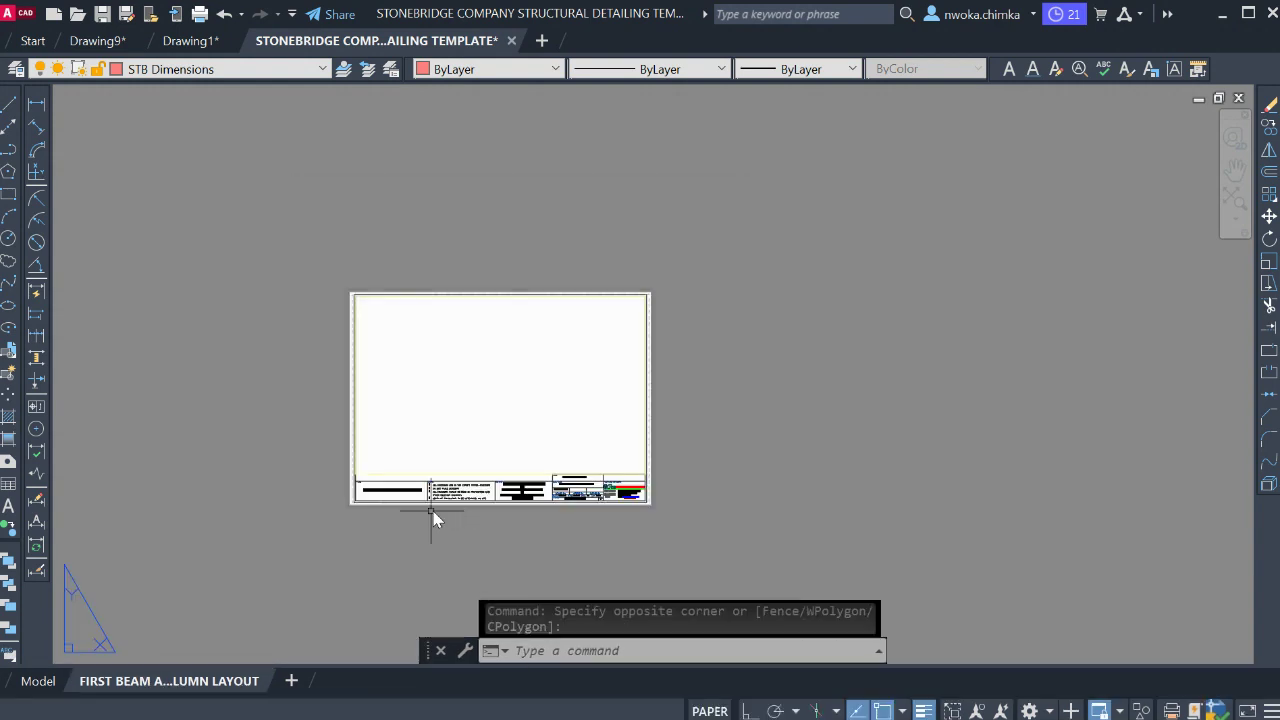
{"action": "left_click", "coordinate": [43, 681]}
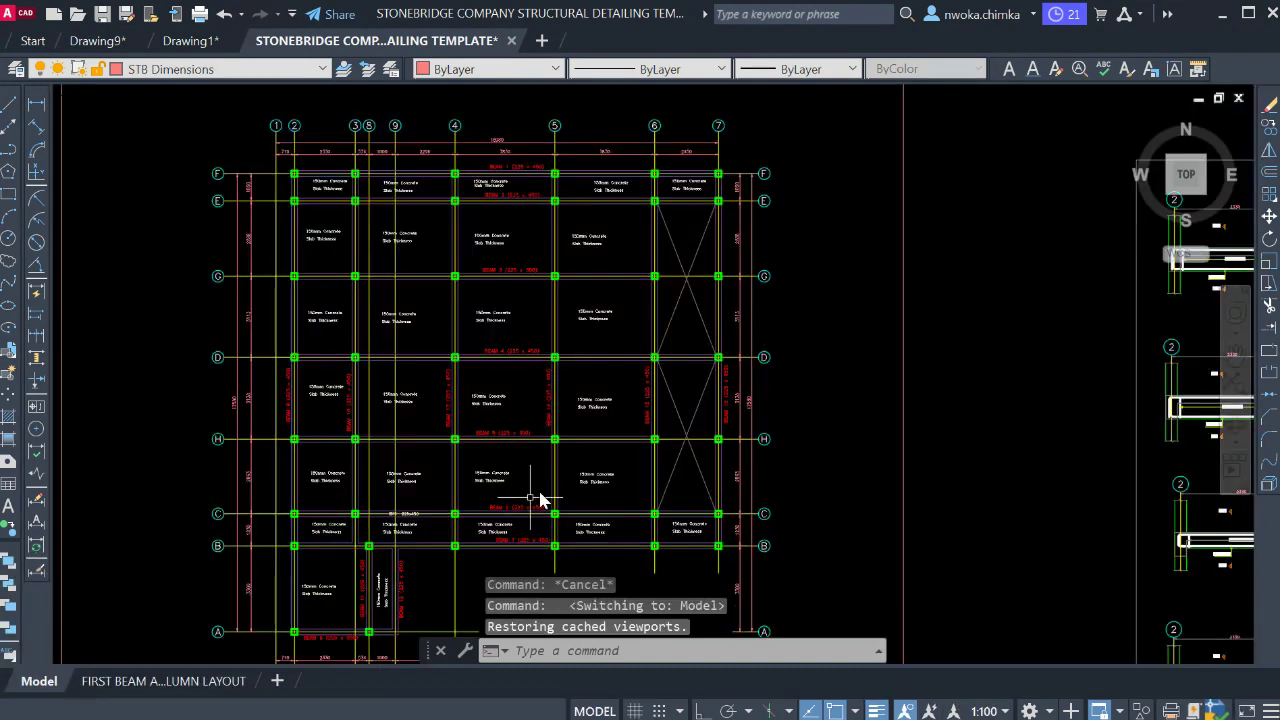
{"action": "scroll", "coordinate": [555, 250], "scroll_direction": "down", "scroll_amount": 3}
{"action": "scroll", "coordinate": [518, 248], "scroll_direction": "up", "scroll_amount": 1}
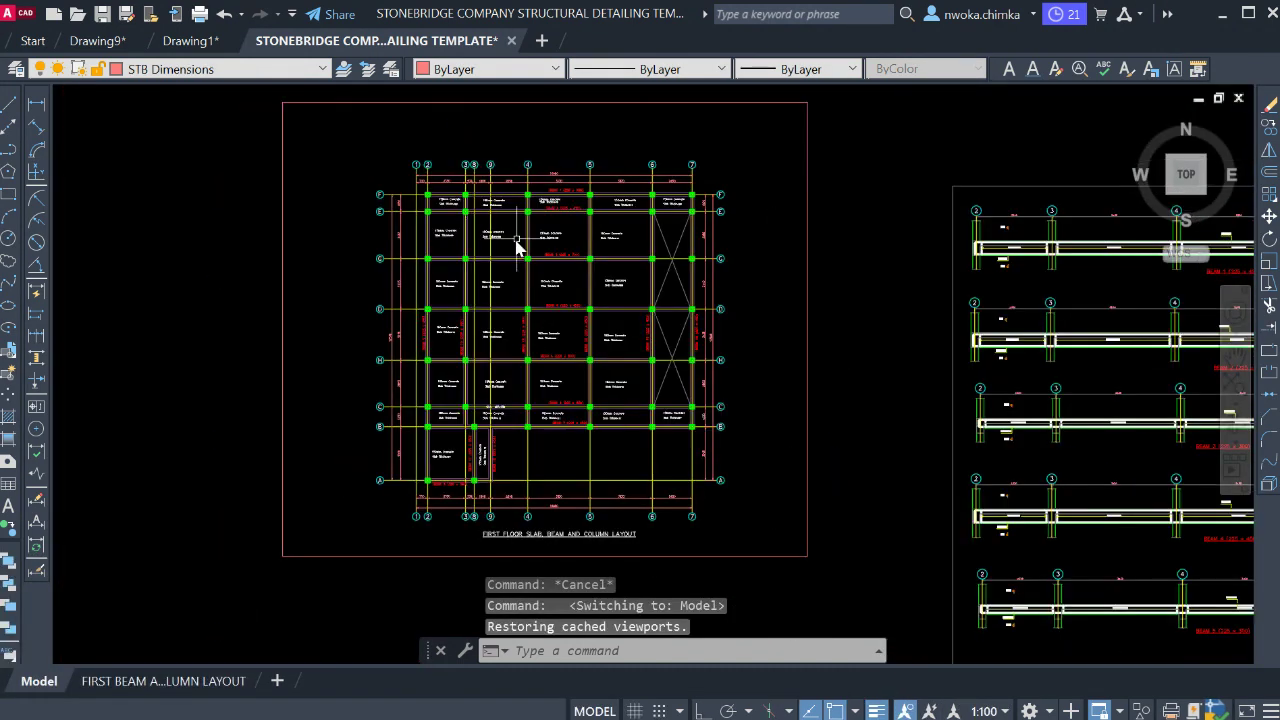
{"action": "middle_click_drag", "start_coordinate": [550, 228], "coordinate": [450, 263]}
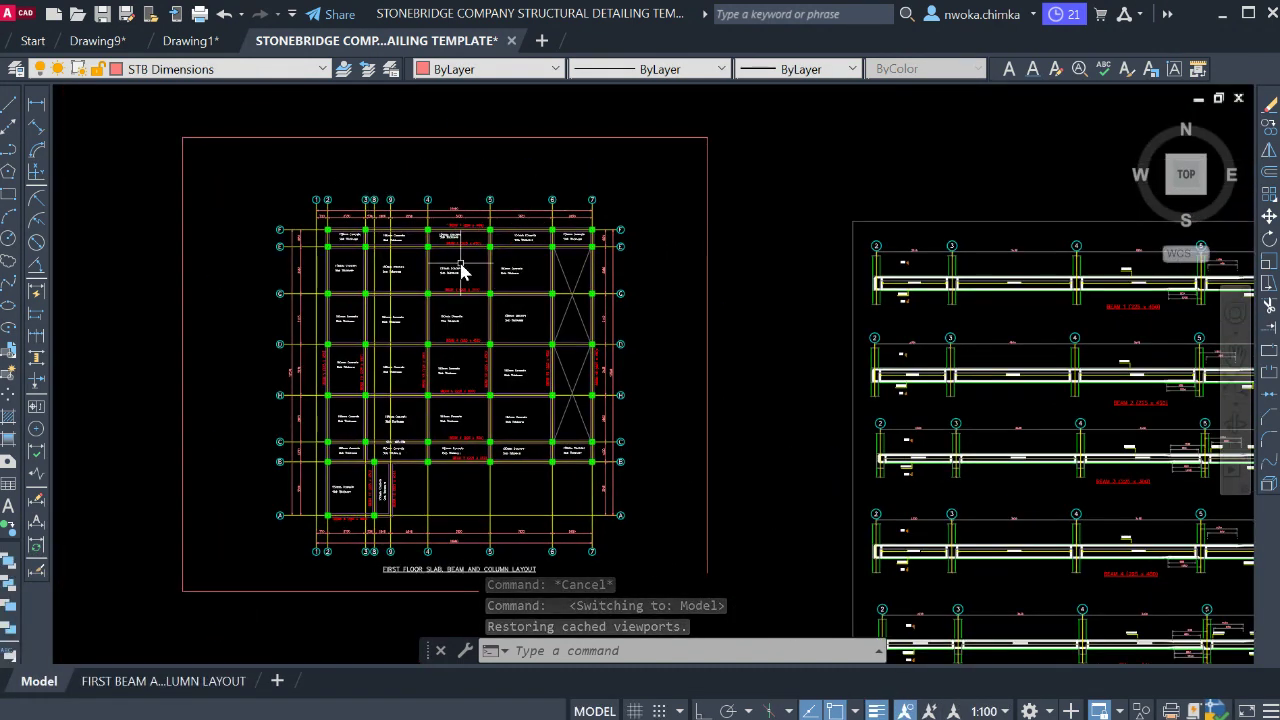
{"action": "scroll", "coordinate": [449, 263], "scroll_direction": "up", "scroll_amount": 5}
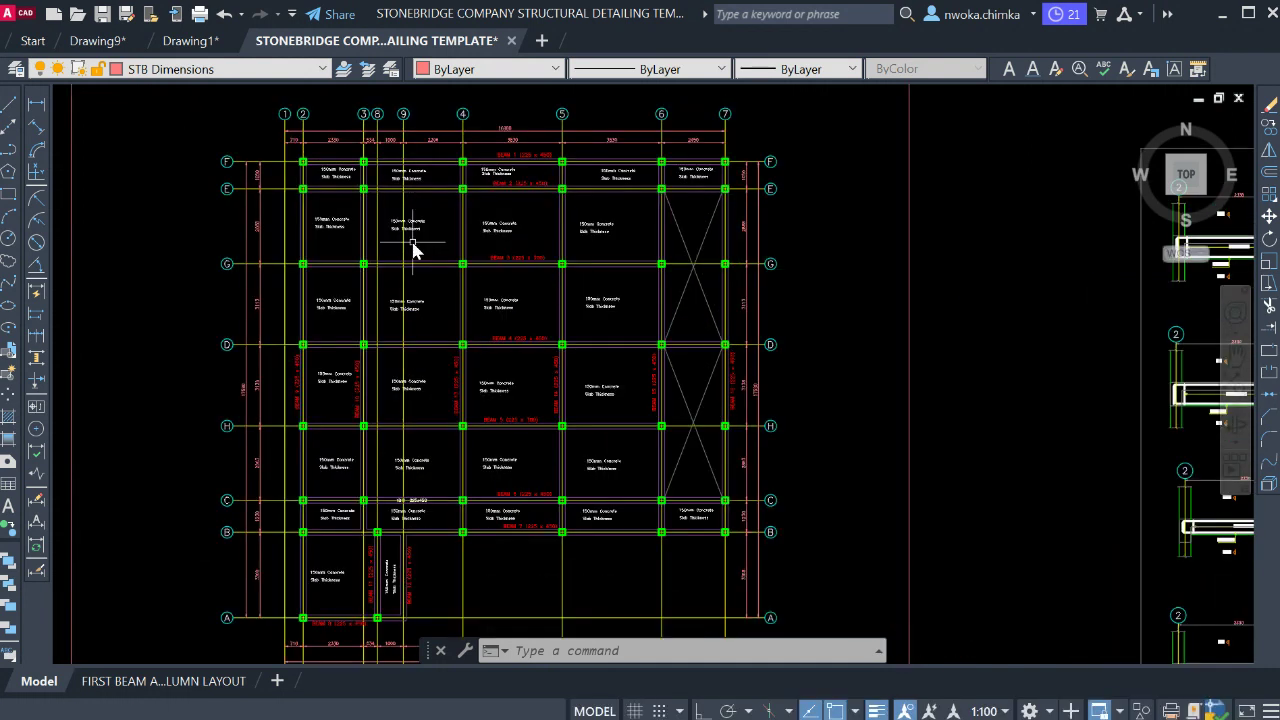
{"action": "middle_click_drag", "start_coordinate": [365, 181], "coordinate": [363, 243]}
{"action": "scroll", "coordinate": [691, 263], "scroll_direction": "up", "scroll_amount": 5}
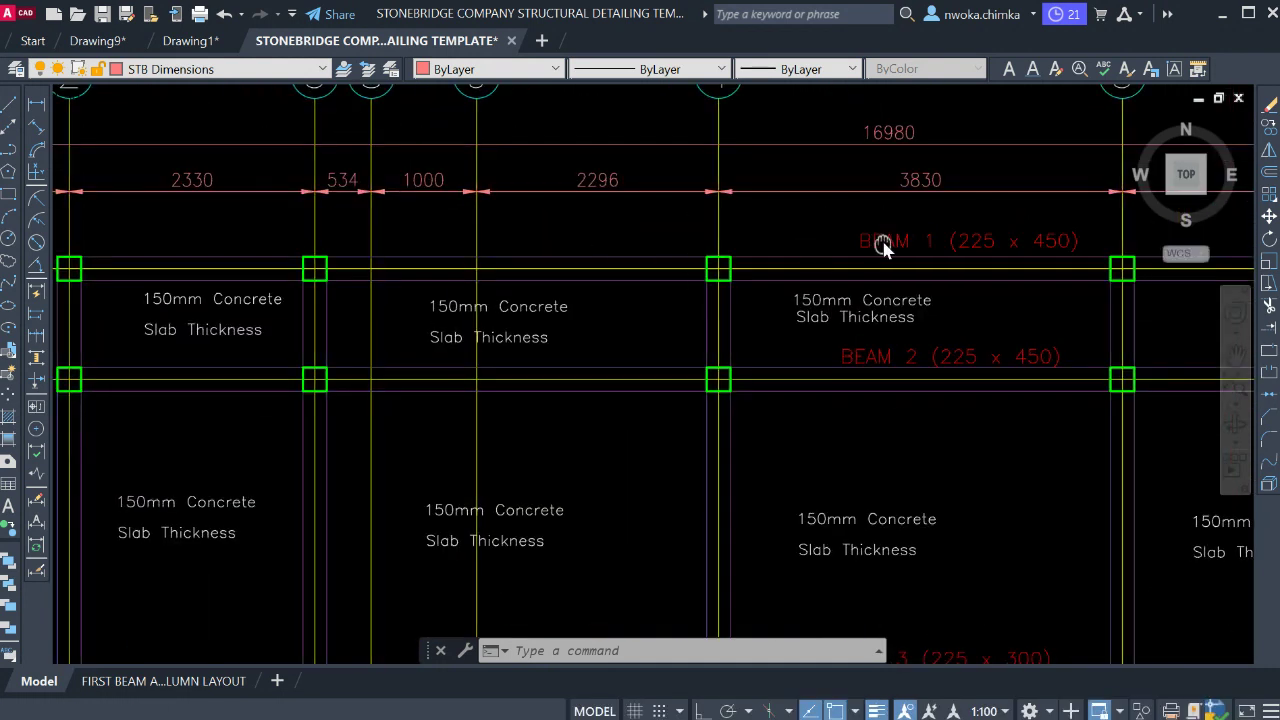
{"action": "mouse_move", "coordinate": [883, 246]}
{"action": "middle_mouse_down"}
{"action": "mouse_move", "coordinate": [672, 262]}
{"action": "mouse_move", "coordinate": [286, 237]}
{"action": "middle_mouse_up"}
Zoom in and out to inspect the slab plan, recentring it in the view
{"action": "scroll", "coordinate": [671, 262], "scroll_direction": "down", "scroll_amount": 6}
{"action": "scroll", "coordinate": [663, 257], "scroll_direction": "down", "scroll_amount": 2}
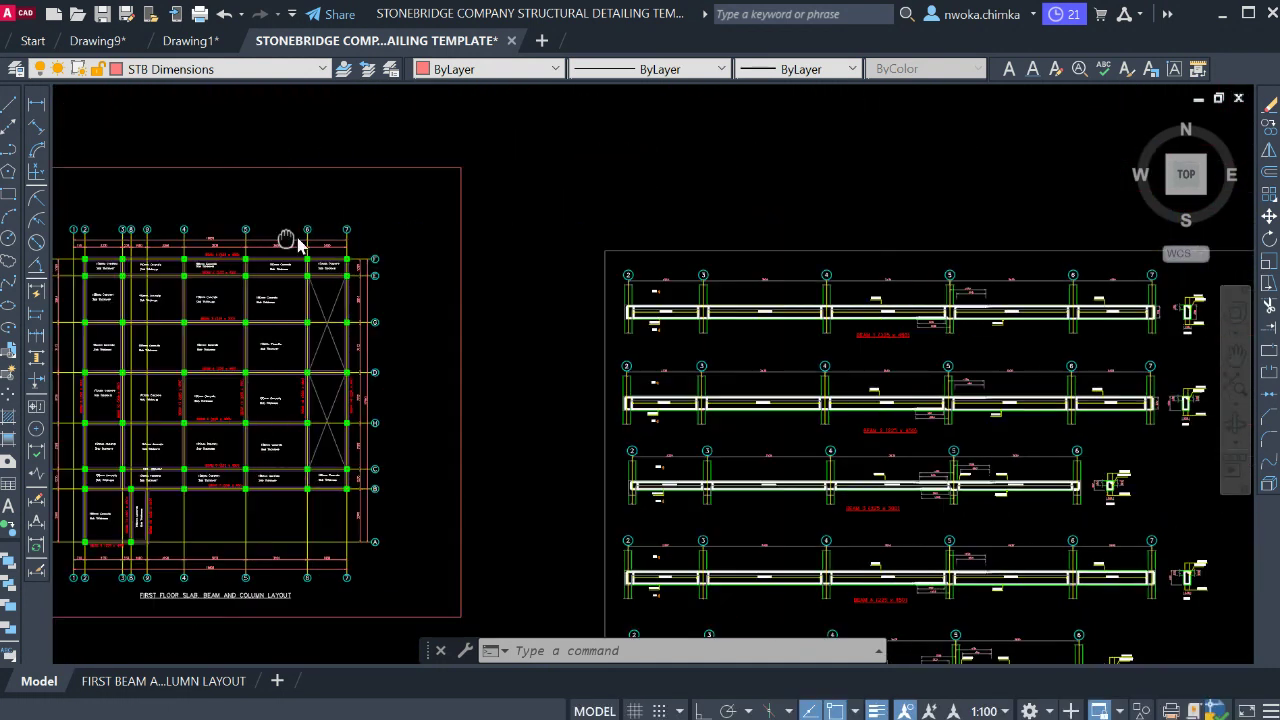
{"action": "scroll", "coordinate": [700, 289], "scroll_direction": "down", "scroll_amount": 1}
{"action": "scroll", "coordinate": [690, 290], "scroll_direction": "up", "scroll_amount": 3}
{"action": "scroll", "coordinate": [663, 294], "scroll_direction": "down", "scroll_amount": 2}
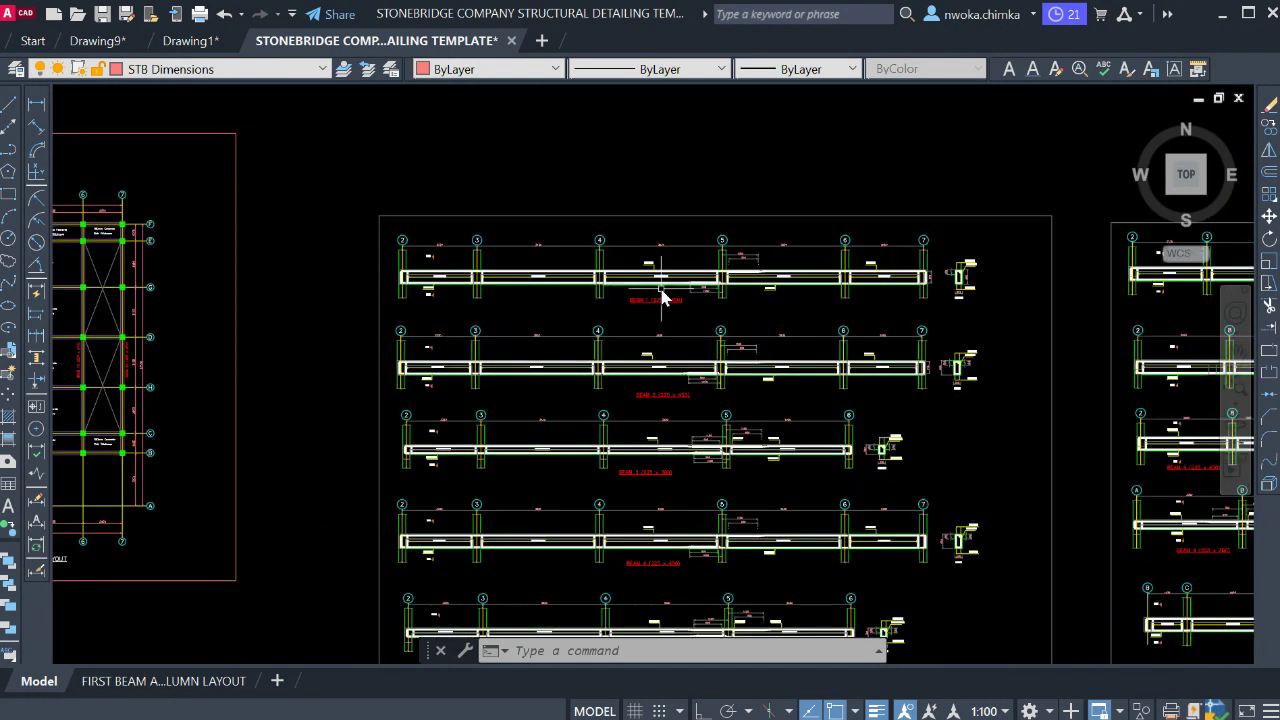
{"action": "scroll", "coordinate": [618, 310], "scroll_direction": "up", "scroll_amount": 5}
{"action": "scroll", "coordinate": [618, 312], "scroll_direction": "down", "scroll_amount": 3}
{"action": "scroll", "coordinate": [871, 286], "scroll_direction": "down", "scroll_amount": 2}
{"action": "middle_click_drag", "start_coordinate": [315, 310], "coordinate": [500, 317]}
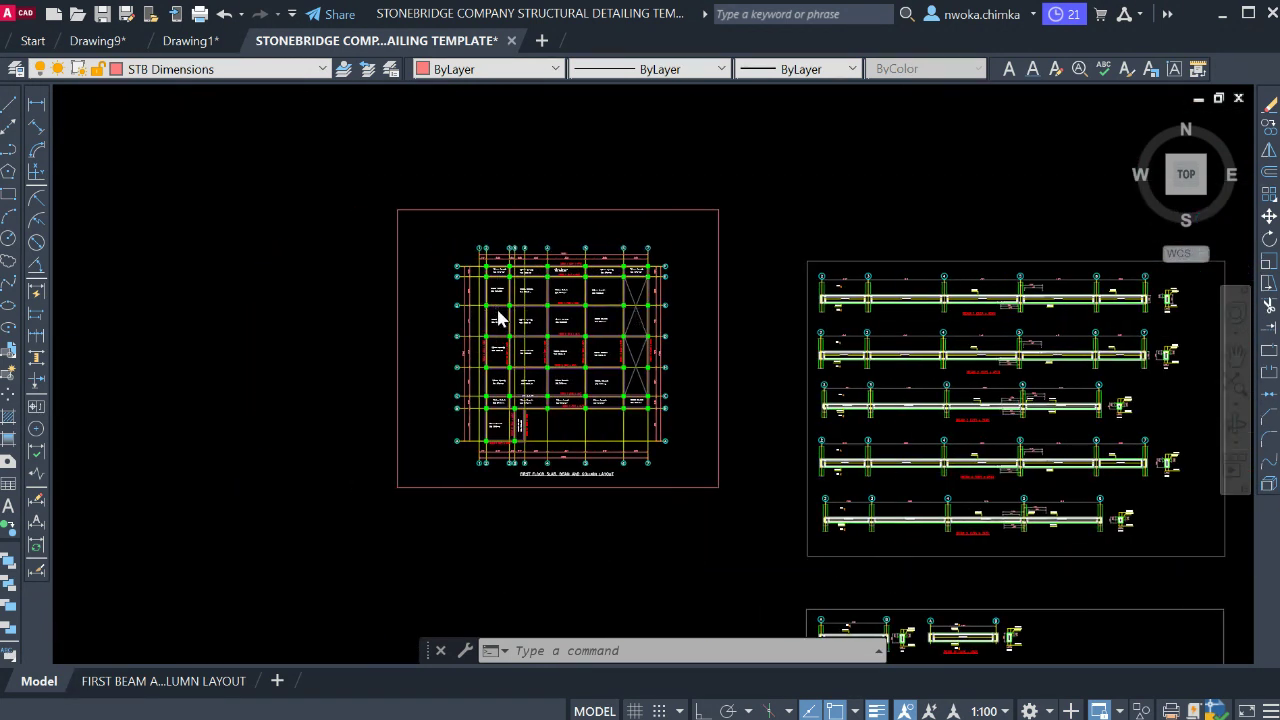
{"action": "scroll", "coordinate": [500, 317], "scroll_direction": "up", "scroll_amount": 5}
{"action": "scroll", "coordinate": [565, 260], "scroll_direction": "up", "scroll_amount": 4}
{"action": "scroll", "coordinate": [606, 229], "scroll_direction": "down", "scroll_amount": 4}
{"action": "scroll", "coordinate": [629, 229], "scroll_direction": "down", "scroll_amount": 1}
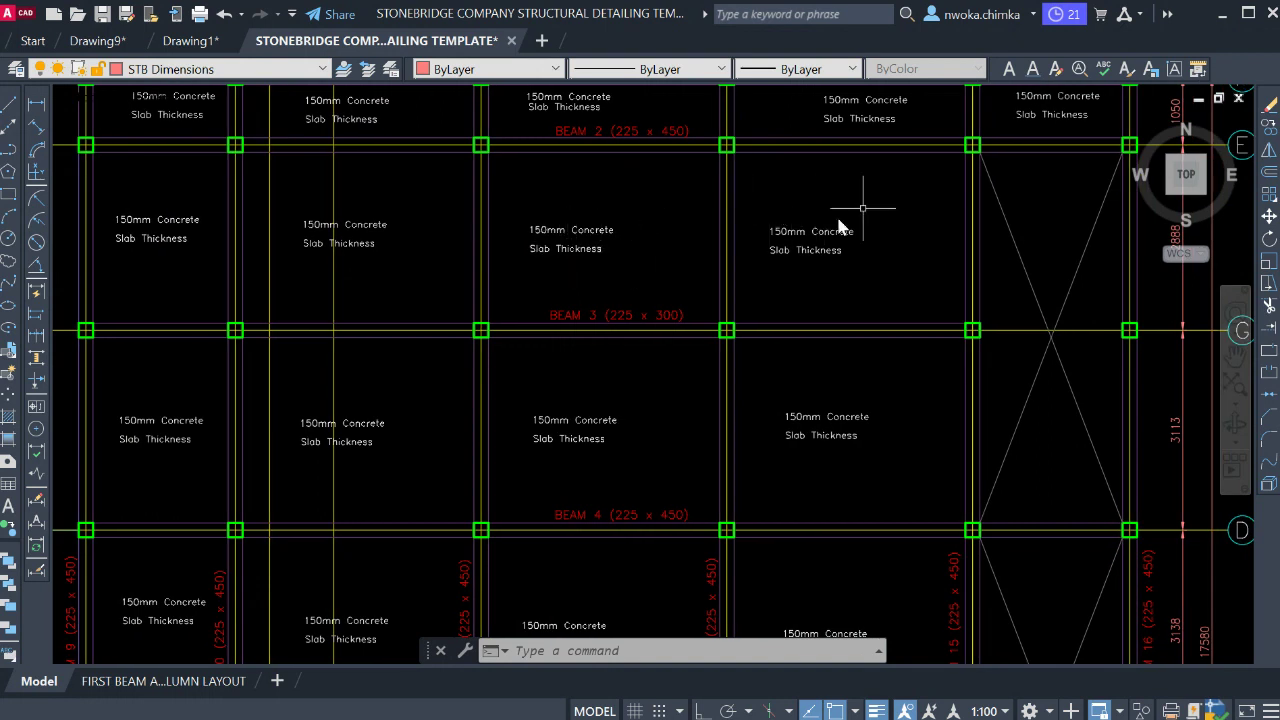
{"action": "scroll", "coordinate": [790, 230], "scroll_direction": "up", "scroll_amount": 2}
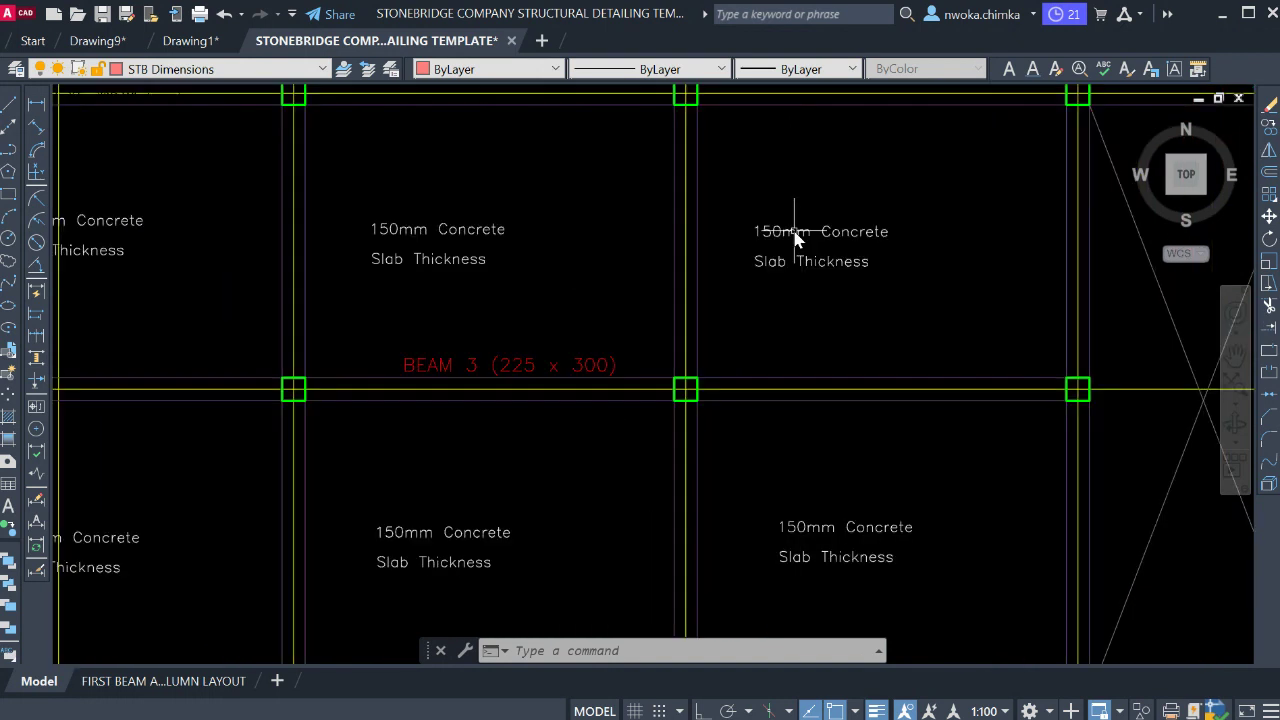
{"action": "scroll", "coordinate": [730, 245], "scroll_direction": "down", "scroll_amount": 4}
{"action": "scroll", "coordinate": [557, 257], "scroll_direction": "down", "scroll_amount": 4}
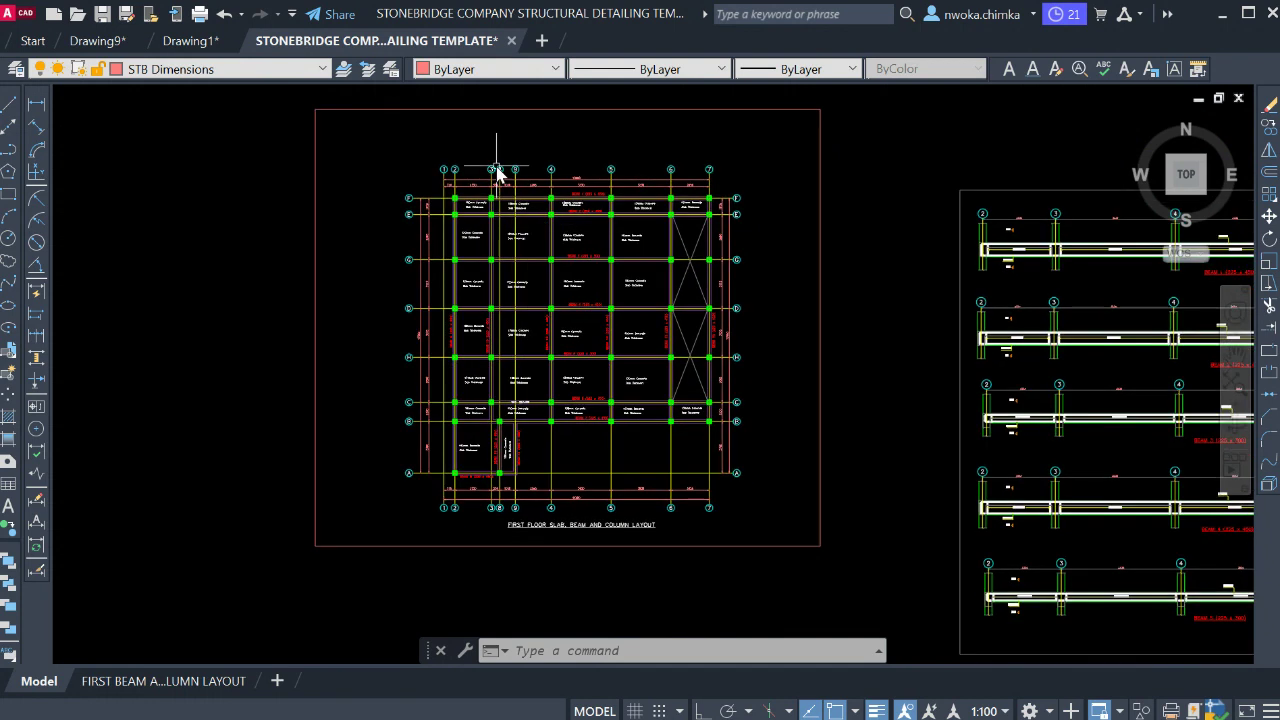
{"action": "scroll", "coordinate": [453, 192], "scroll_direction": "up", "scroll_amount": 4}
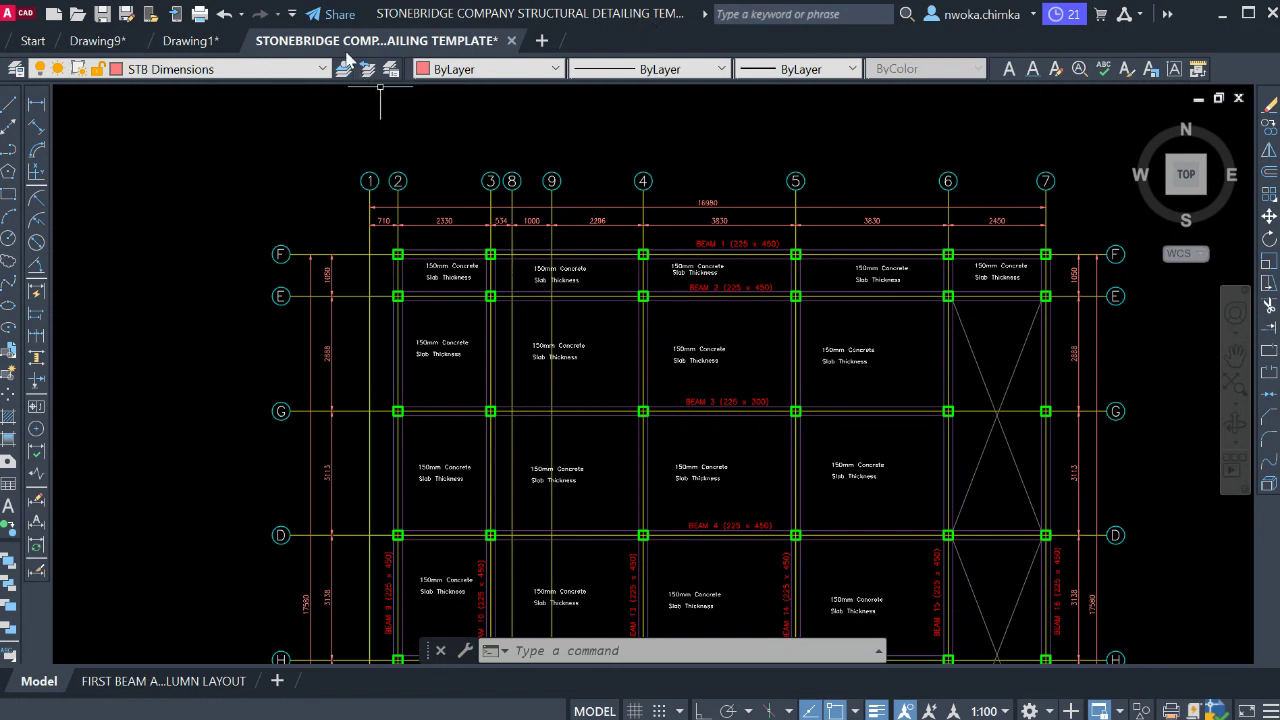
Centre the whole slab plan, then go to the FIRST BEAM AND COLUMN LAYOUT sheet
{"action": "mouse_move", "coordinate": [326, 50]}
{"action": "scroll", "coordinate": [632, 285], "scroll_direction": "down", "scroll_amount": 1}
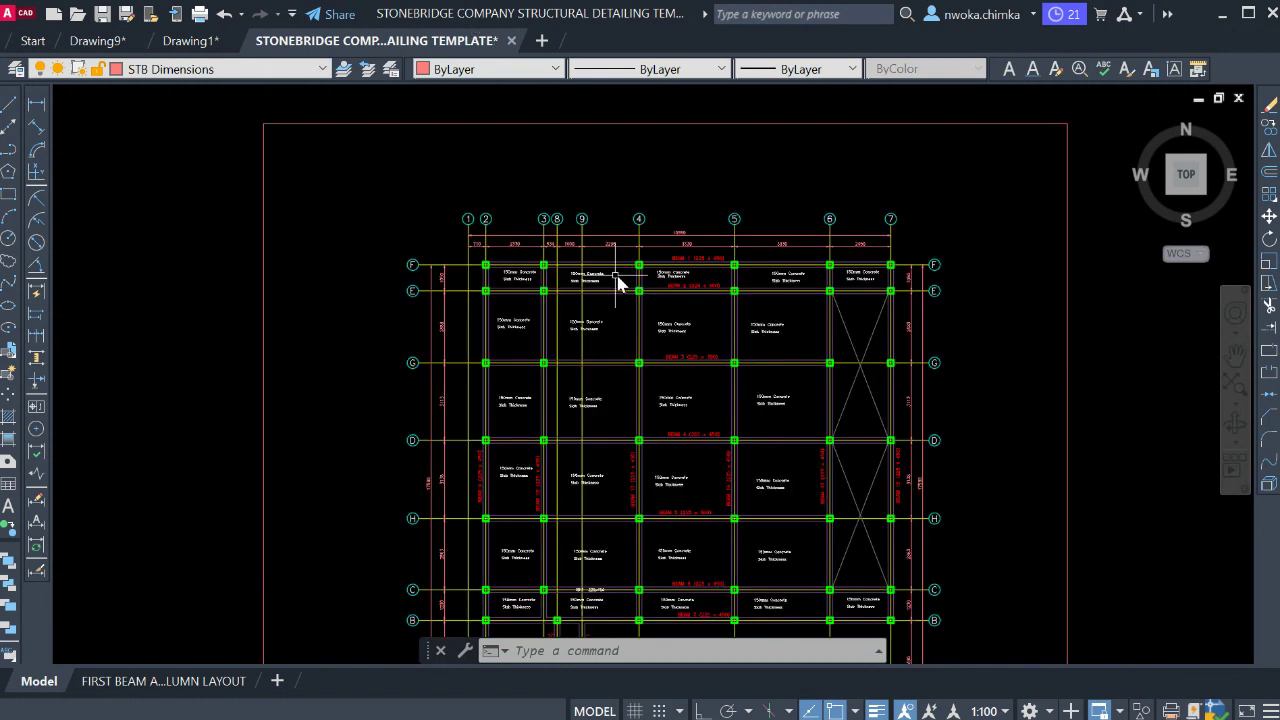
{"action": "scroll", "coordinate": [618, 283], "scroll_direction": "down", "scroll_amount": 2}
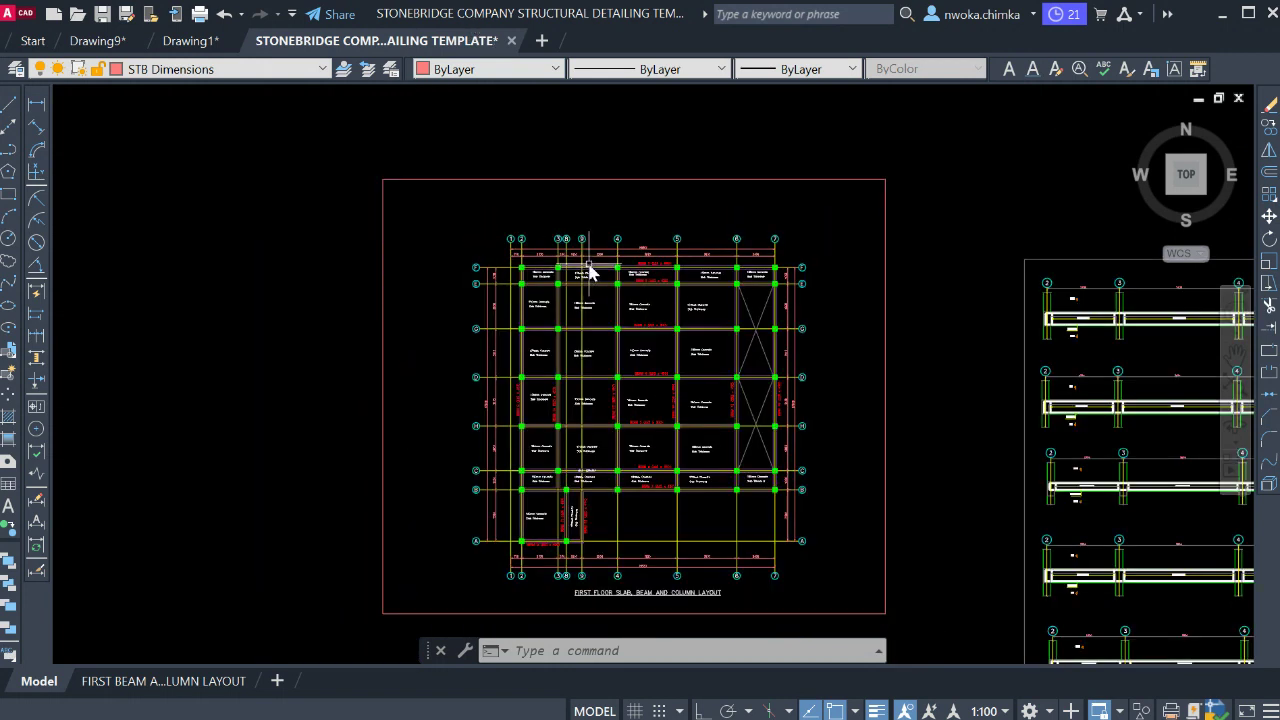
{"action": "scroll", "coordinate": [525, 235], "scroll_direction": "down", "scroll_amount": 1}
{"action": "middle_click_drag", "start_coordinate": [620, 292], "coordinate": [533, 240]}
{"action": "scroll", "coordinate": [533, 240], "scroll_direction": "up", "scroll_amount": 2}
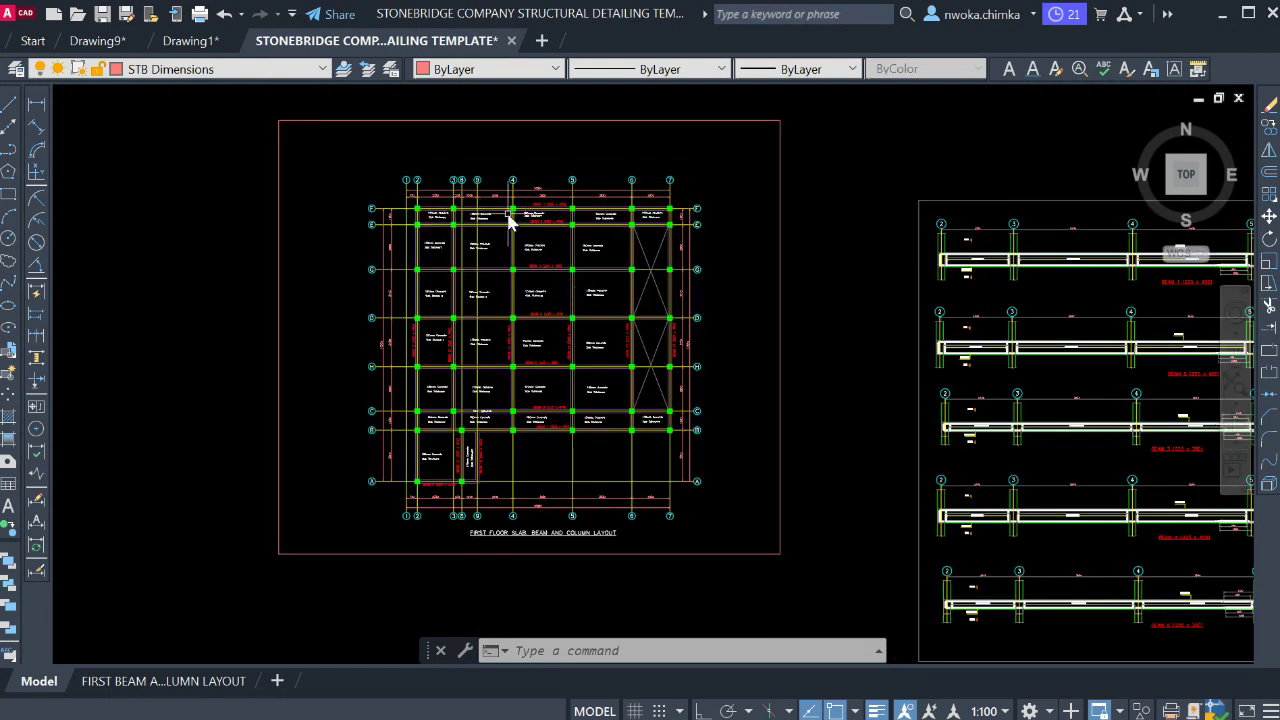
{"action": "left_click", "coordinate": [160, 681]}
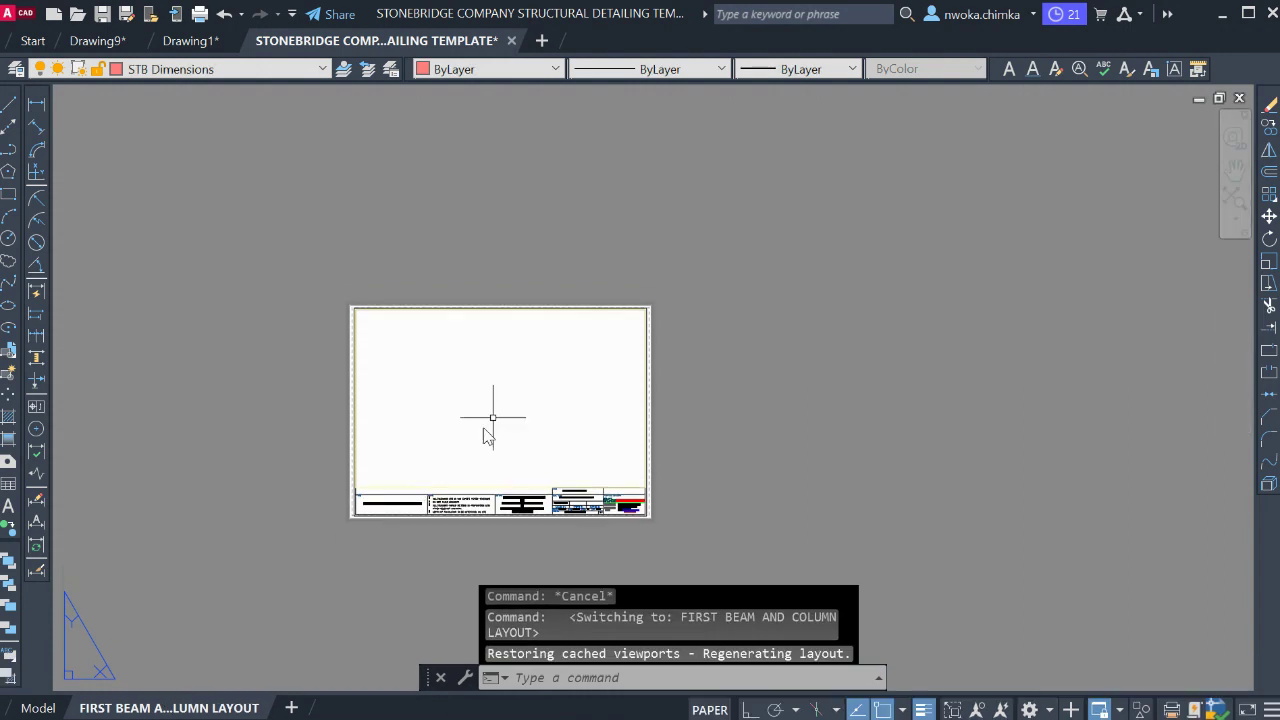
Glance at model space, then reopen the FIRST BEAM AND COLUMN LAYOUT sheet
{"action": "left_click", "coordinate": [38, 708]}
{"action": "scroll", "coordinate": [623, 294], "scroll_direction": "down", "scroll_amount": 3}
{"action": "scroll", "coordinate": [552, 317], "scroll_direction": "up", "scroll_amount": 1}
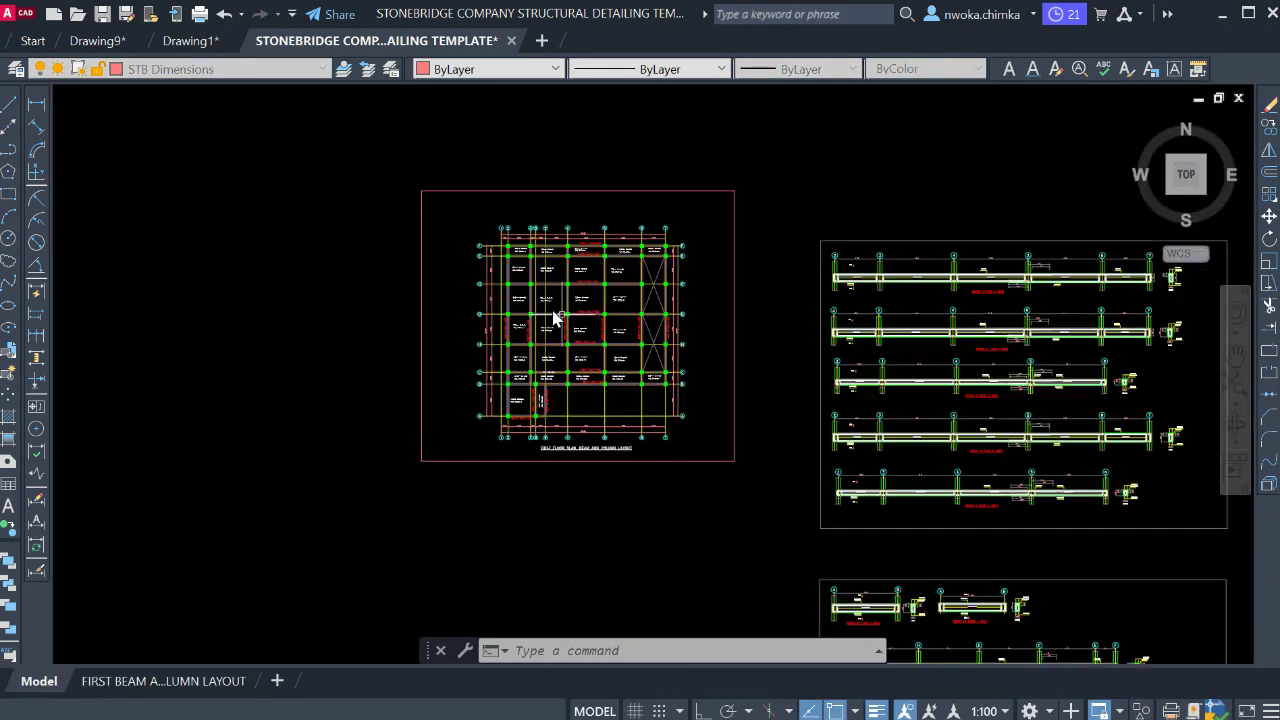
{"action": "scroll", "coordinate": [526, 331], "scroll_direction": "up", "scroll_amount": 1}
{"action": "left_click", "coordinate": [136, 682]}
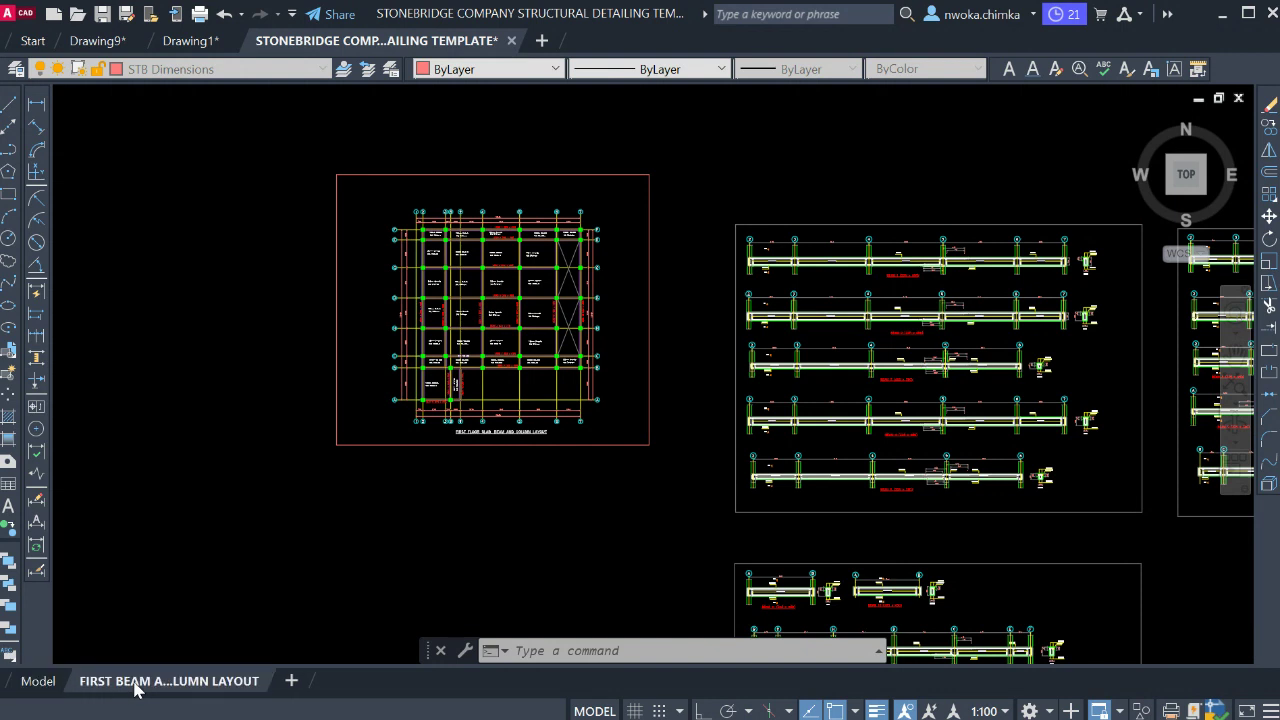
Select the existing viewport border on the sheet and erase it
{"action": "scroll", "coordinate": [447, 502], "scroll_direction": "up", "scroll_amount": 2}
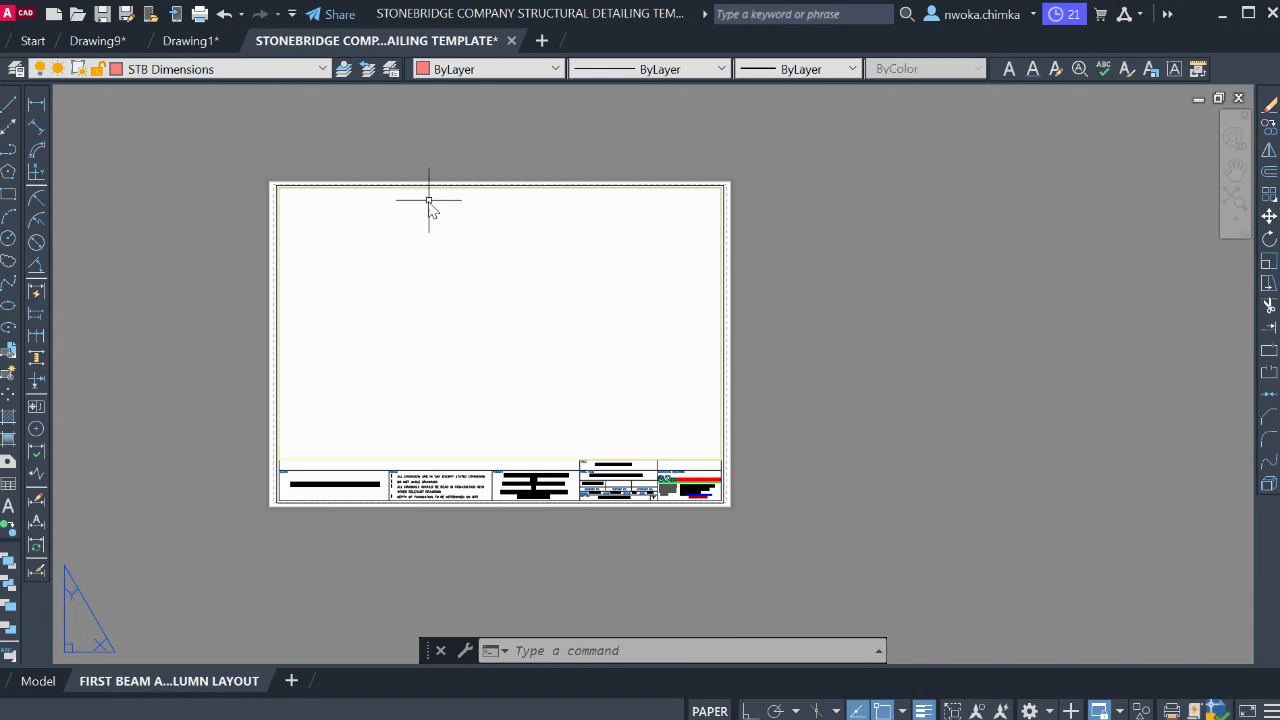
{"action": "scroll", "coordinate": [494, 314], "scroll_direction": "up", "scroll_amount": 2}
{"action": "scroll", "coordinate": [500, 266], "scroll_direction": "down", "scroll_amount": 4}
{"action": "scroll", "coordinate": [487, 389], "scroll_direction": "up", "scroll_amount": 2}
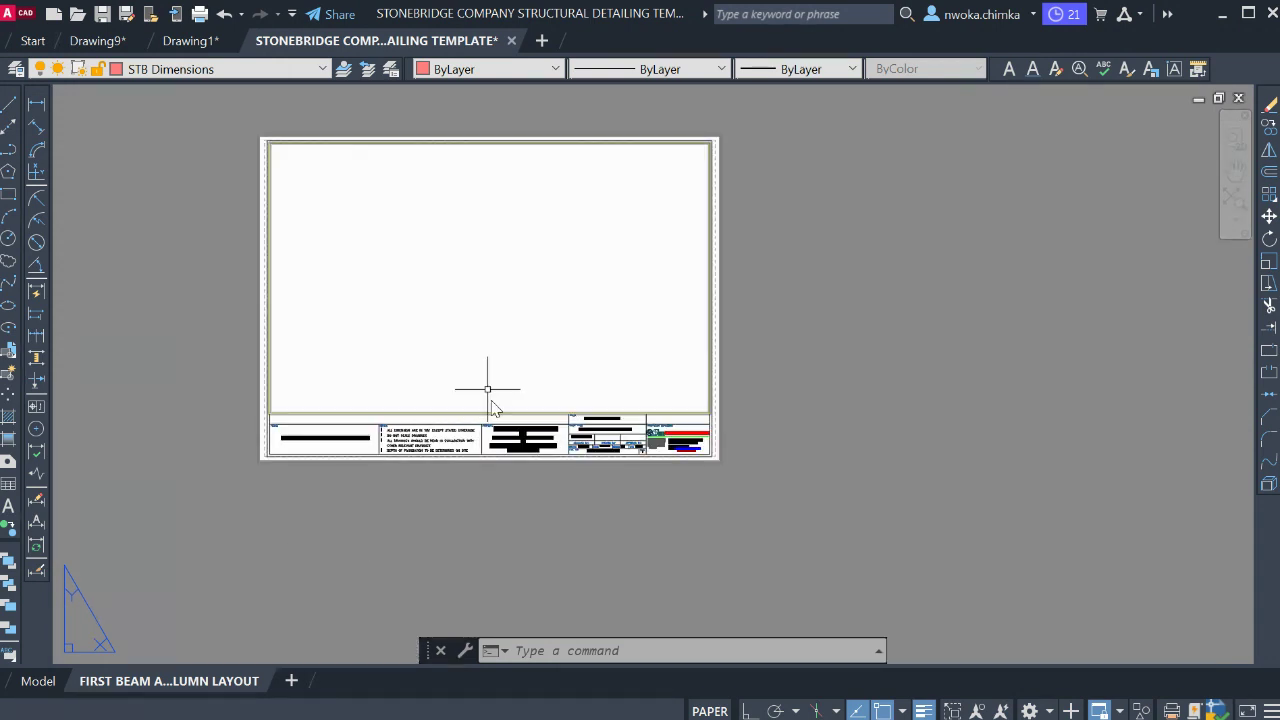
{"action": "middle_click_drag", "start_coordinate": [487, 389], "coordinate": [464, 428]}
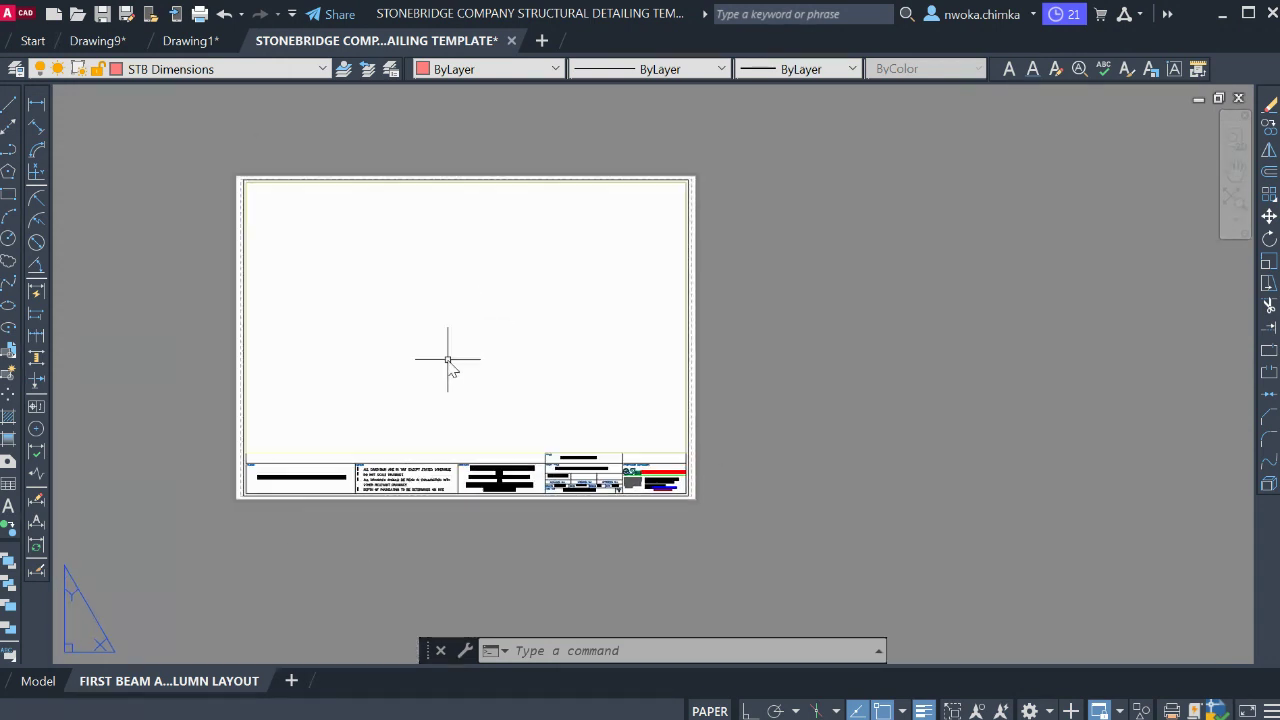
{"action": "left_click", "coordinate": [286, 453]}
{"action": "key", "text": "Return"}
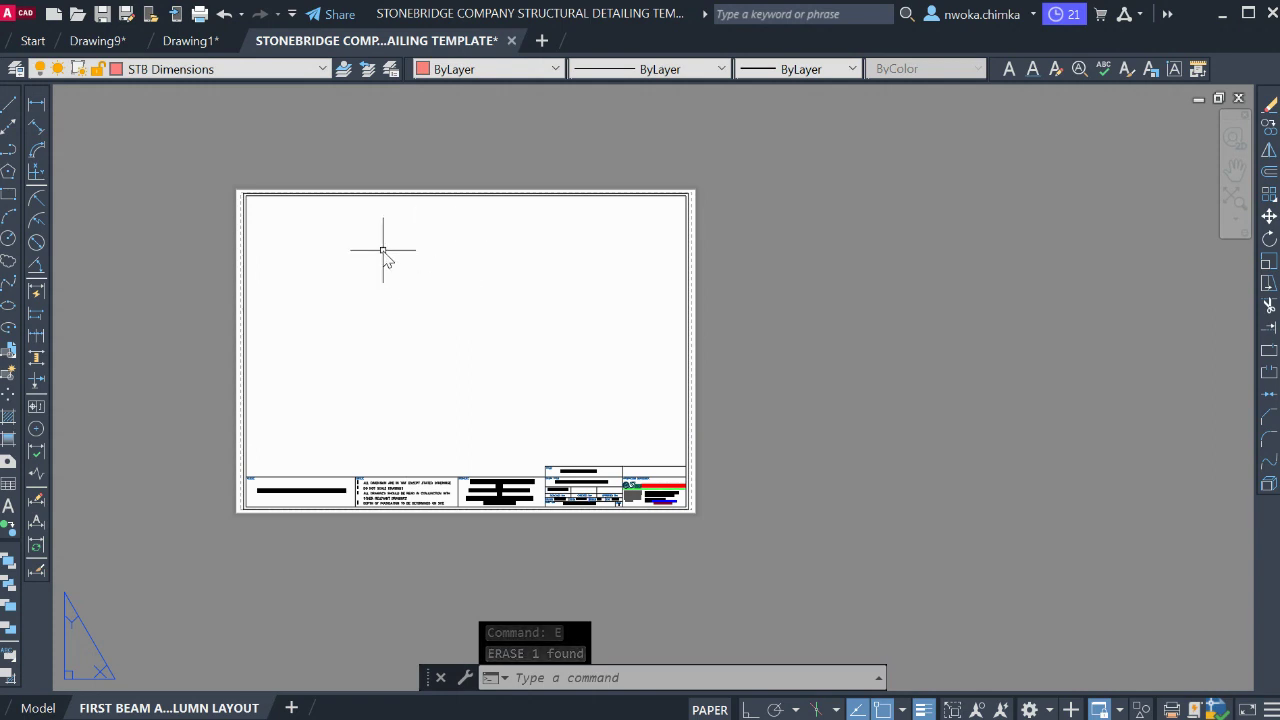
Make Defpoint the current layer in place of STB Dimensions
{"action": "left_click", "coordinate": [207, 70]}
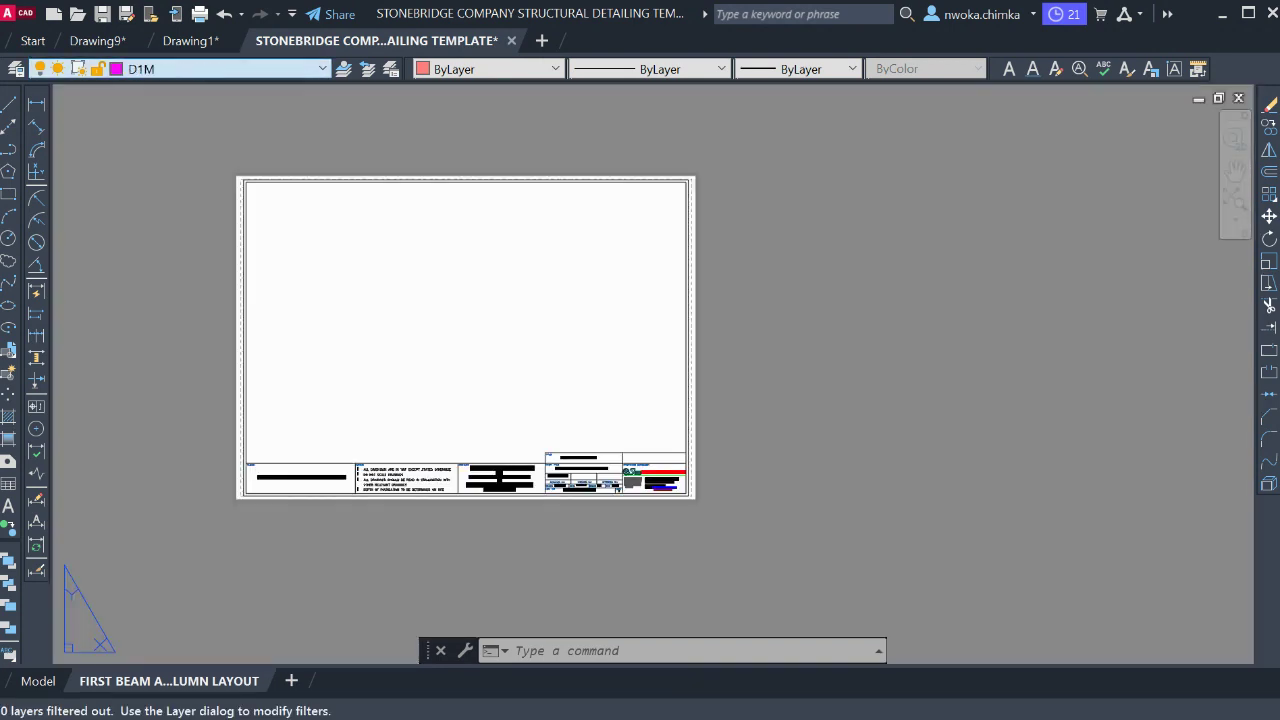
{"action": "left_click", "coordinate": [191, 114]}
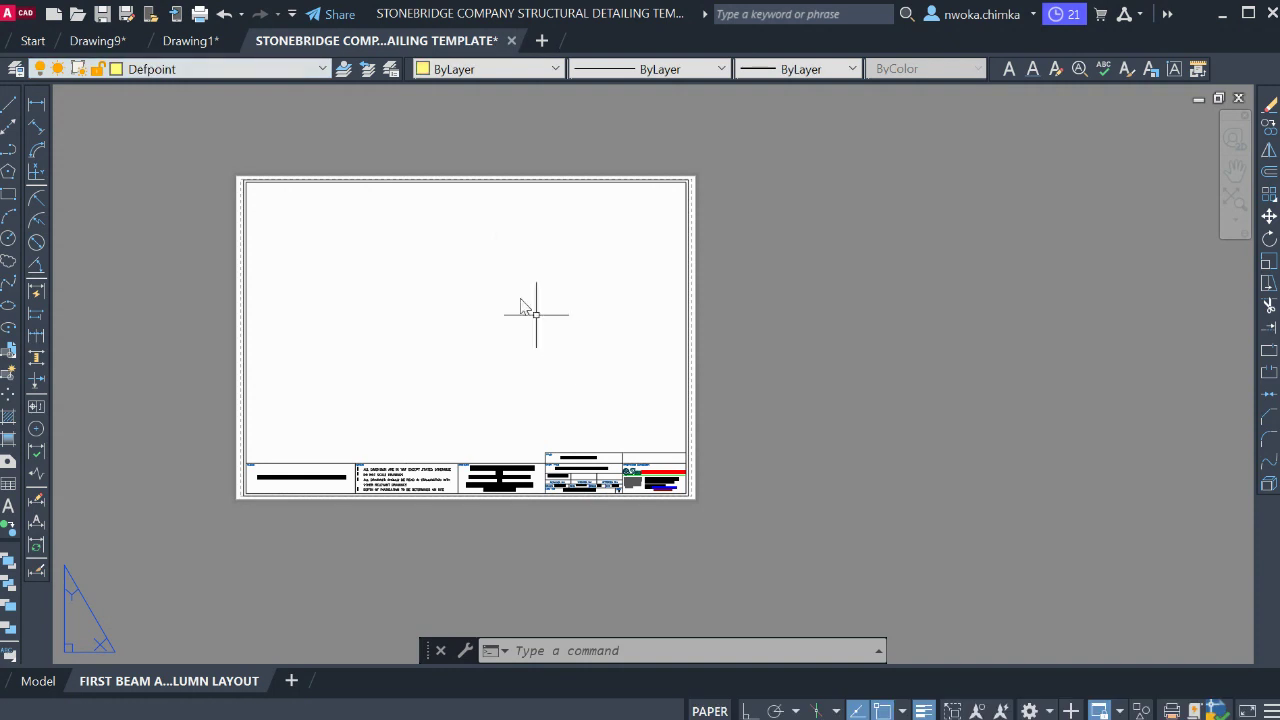
{"action": "scroll", "coordinate": [424, 347], "scroll_direction": "up", "scroll_amount": 2}
{"action": "scroll", "coordinate": [457, 271], "scroll_direction": "down", "scroll_amount": 2}
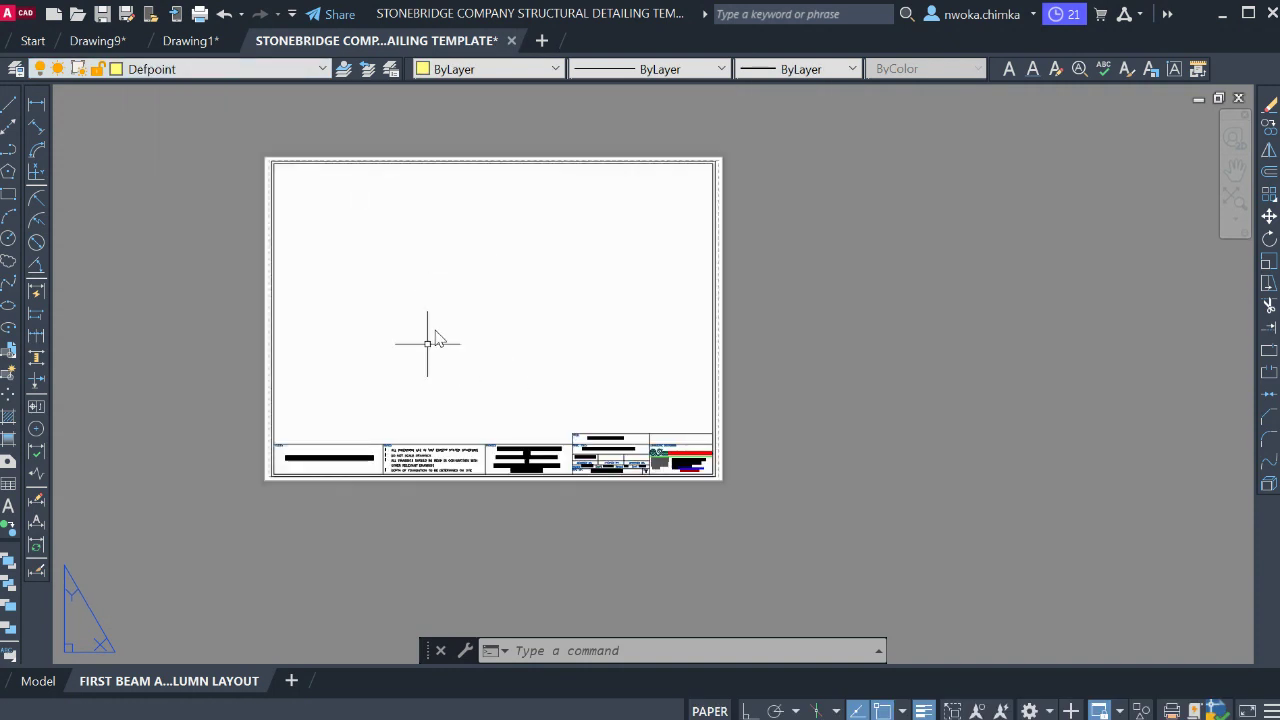
Window-select the whole floor plan in model space and copy it with Ctrl+C
{"action": "left_click", "coordinate": [42, 680]}
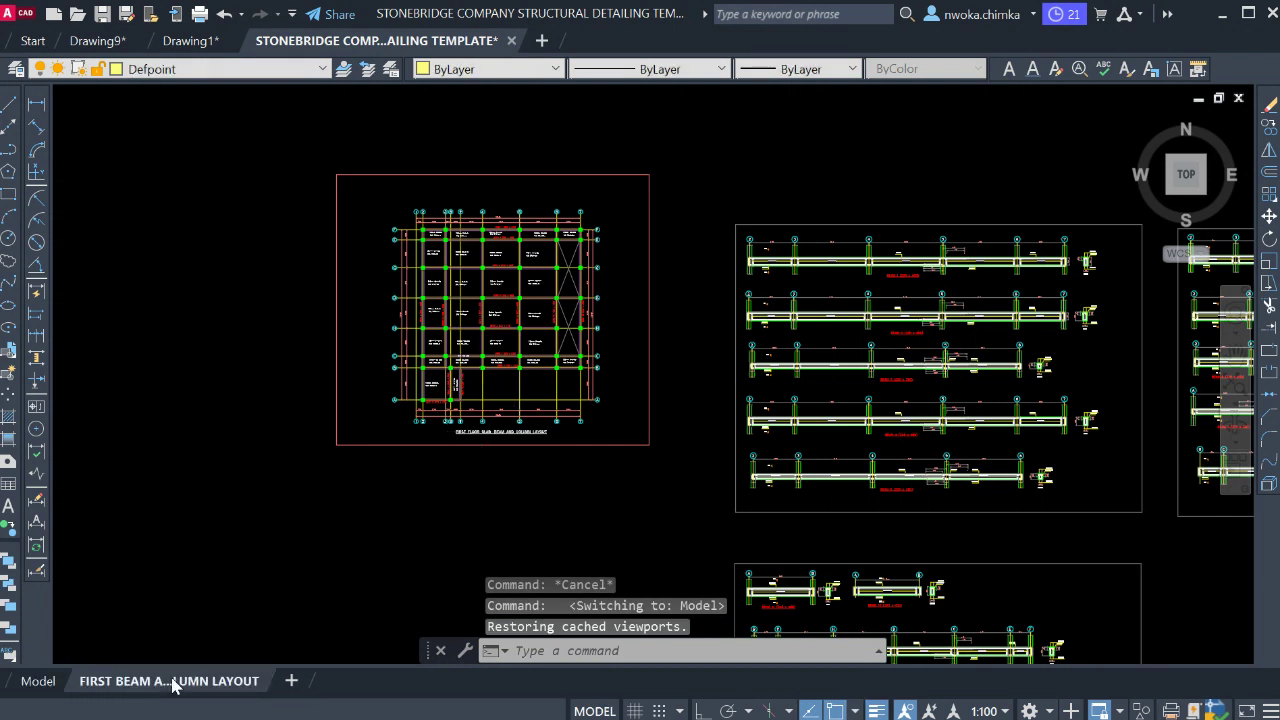
{"action": "left_click", "coordinate": [172, 681]}
{"action": "left_click", "coordinate": [30, 703]}
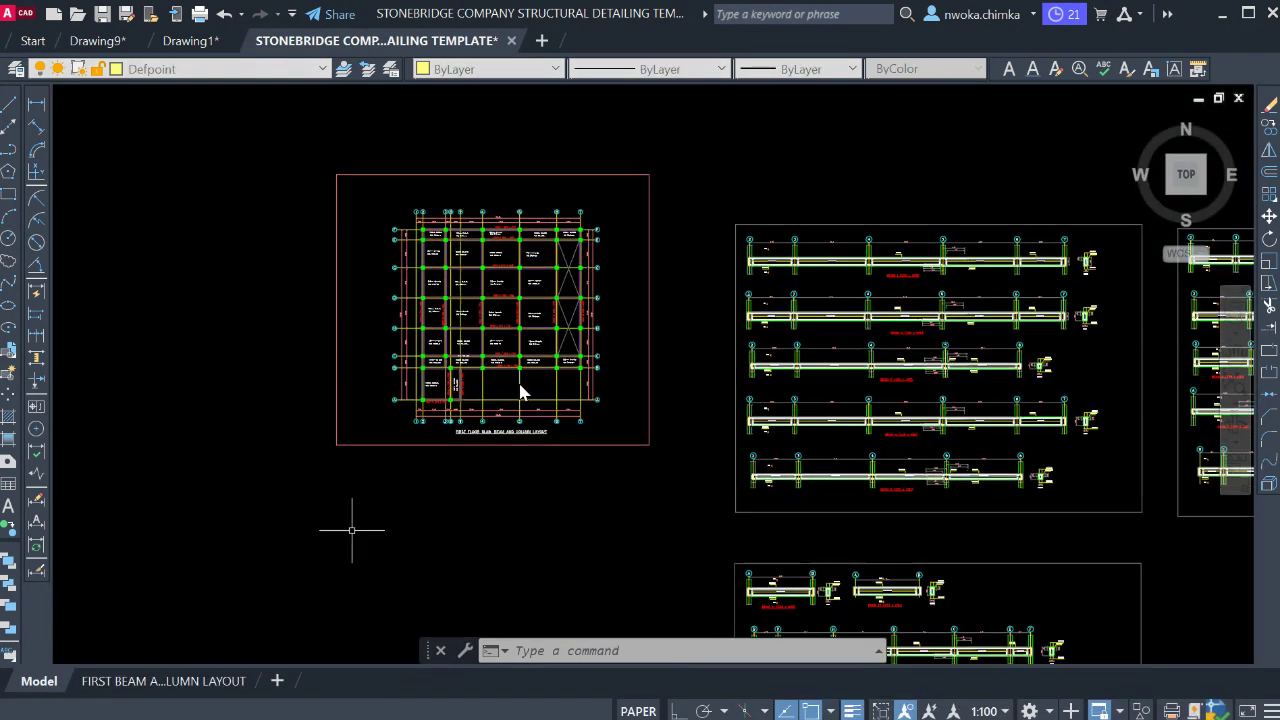
{"action": "left_click", "coordinate": [425, 210]}
{"action": "left_click", "coordinate": [667, 456]}
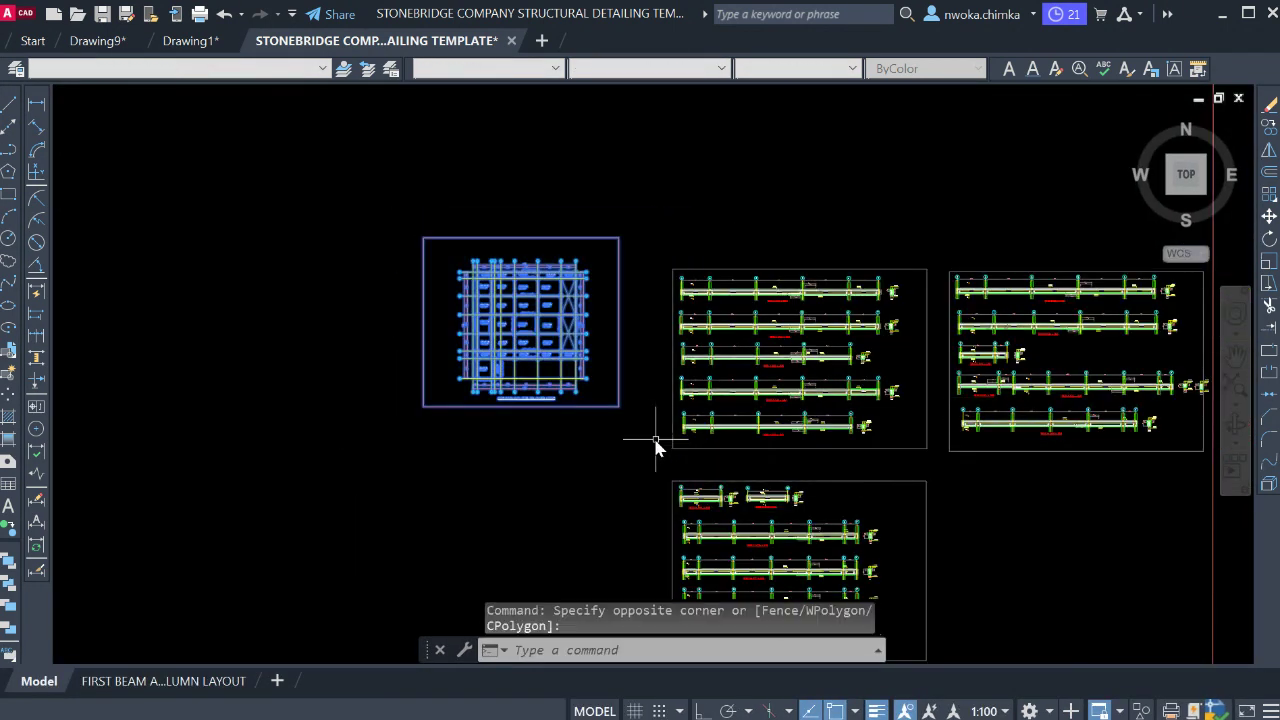
{"action": "key", "text": "ctrl+c"}
Paste the copied floor plan onto the FIRST BEAM AND COLUMN LAYOUT sheet
{"action": "left_click", "coordinate": [163, 681]}
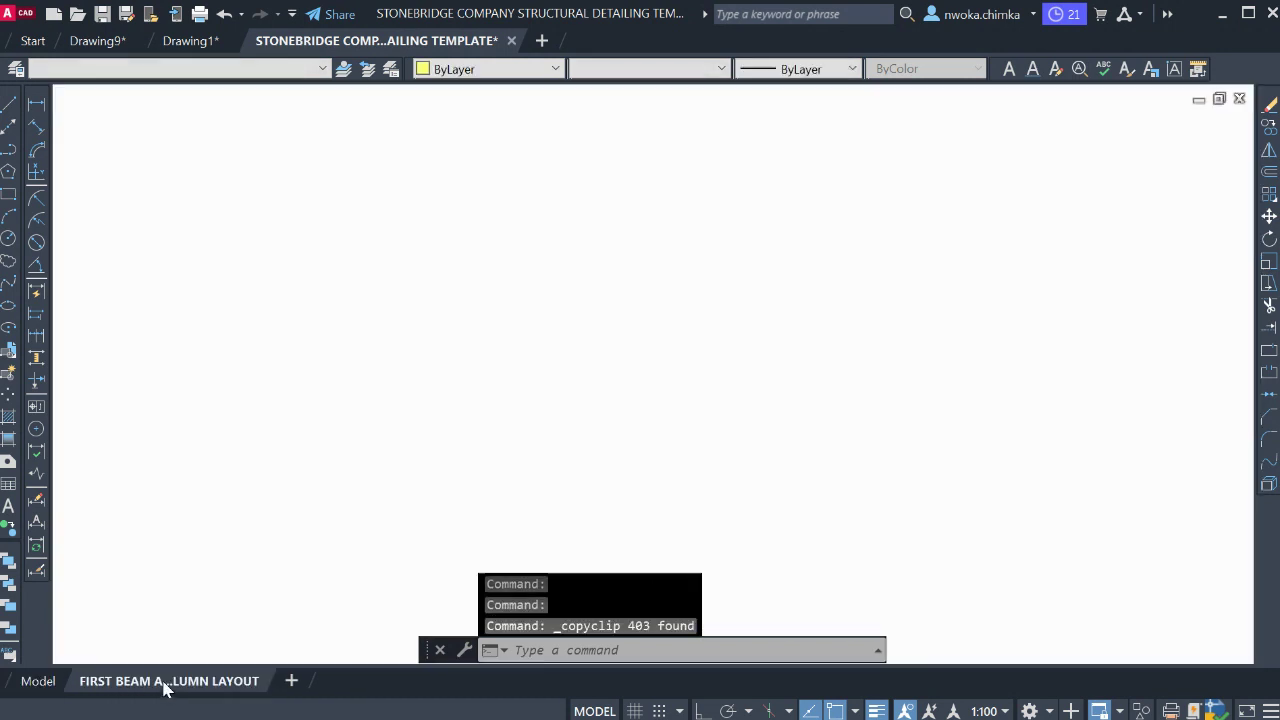
{"action": "key", "text": "ctrl+v"}
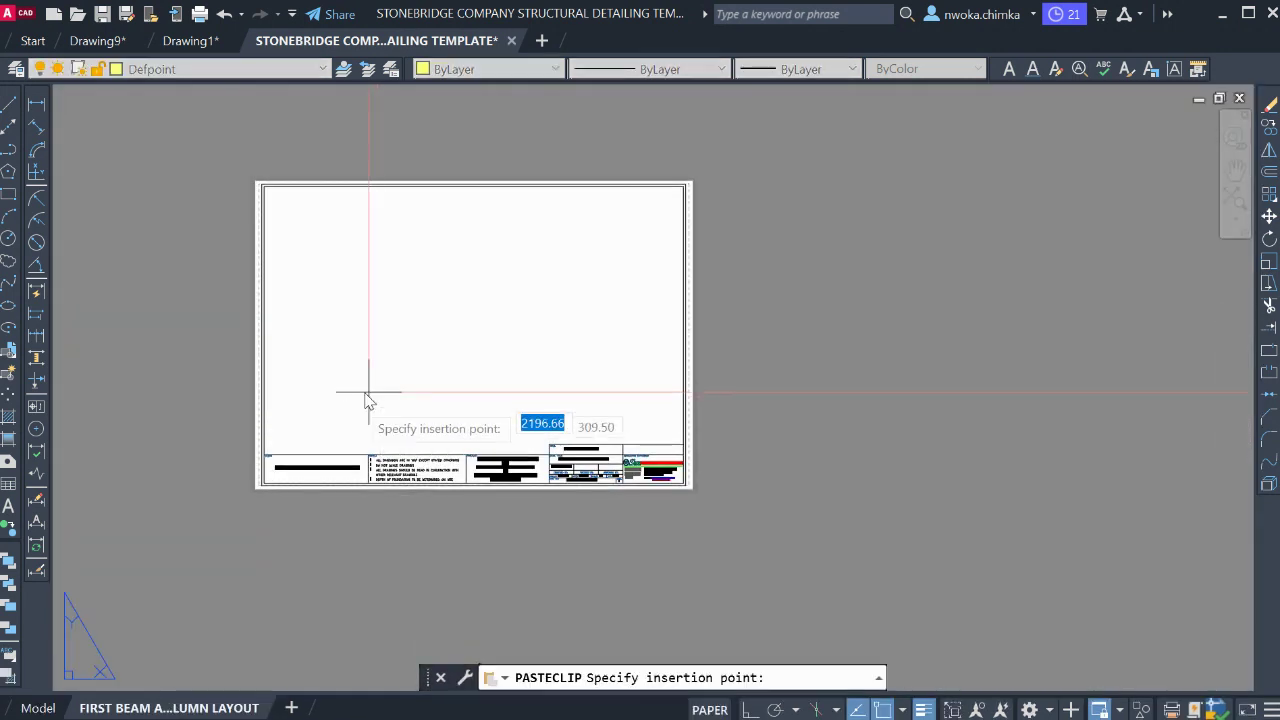
{"action": "scroll", "coordinate": [375, 414], "scroll_direction": "down", "scroll_amount": 3}
{"action": "left_click", "coordinate": [543, 423]}
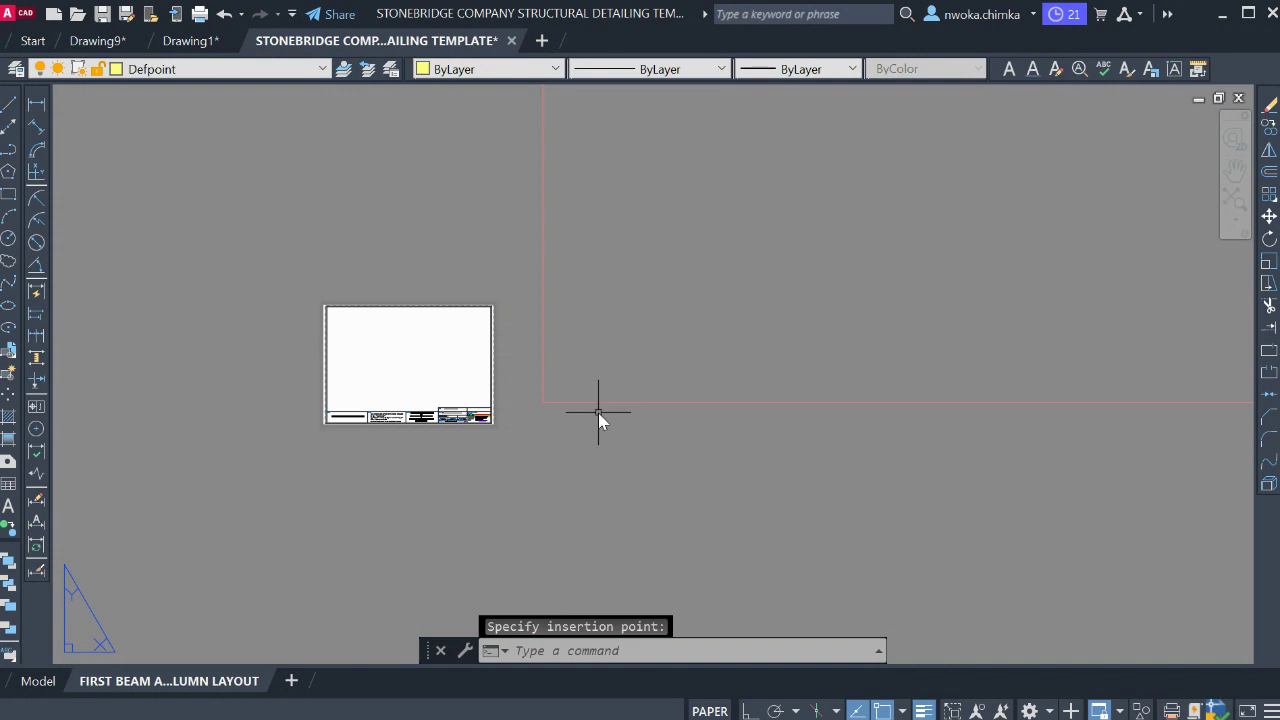
{"action": "scroll", "coordinate": [595, 410], "scroll_direction": "down", "scroll_amount": 2}
{"action": "scroll", "coordinate": [690, 410], "scroll_direction": "down", "scroll_amount": 2}
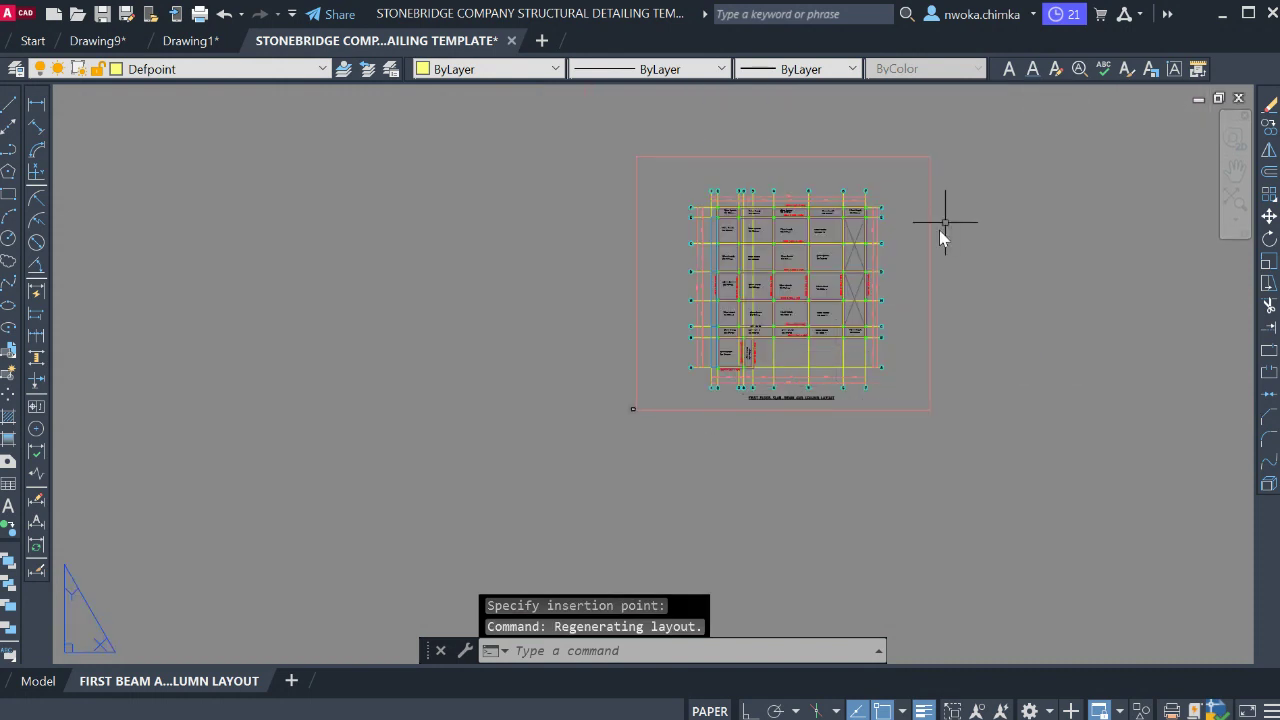
Select the pasted floor plan copy on the sheet and erase it
{"action": "left_click", "coordinate": [989, 120]}
{"action": "left_click", "coordinate": [684, 464]}
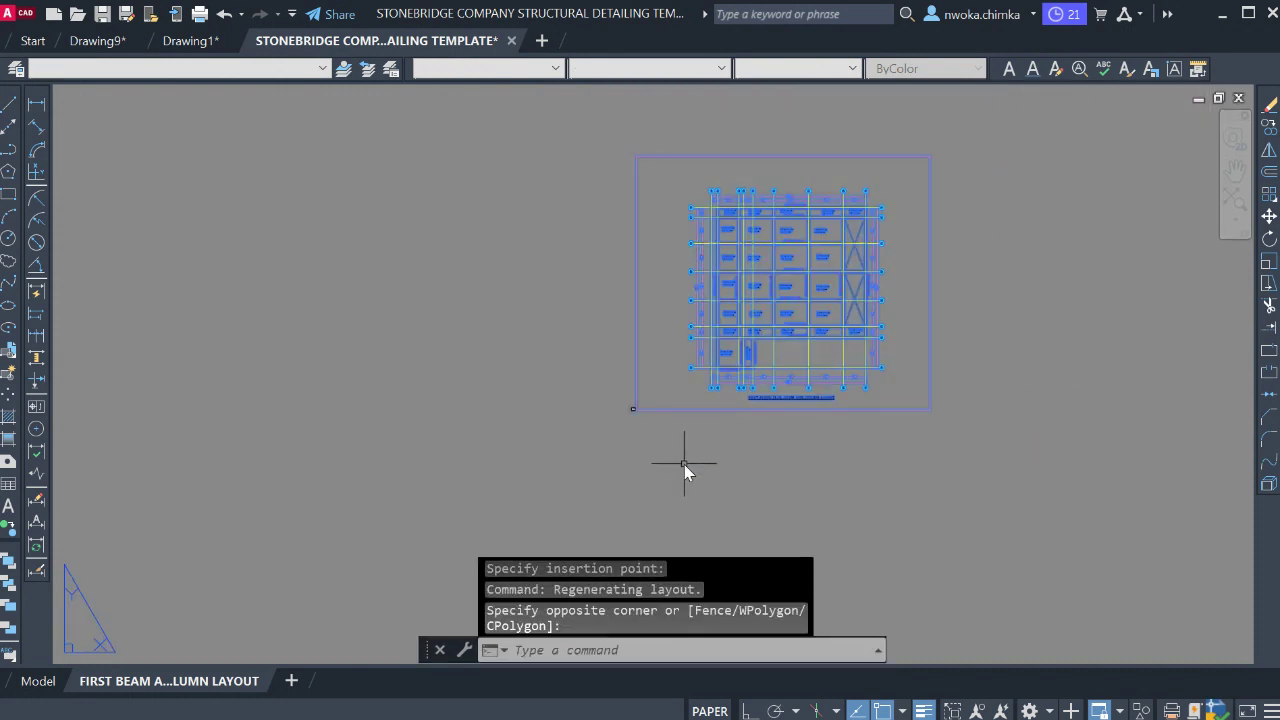
{"action": "type", "text": "e"}
{"action": "key", "text": "Return"}
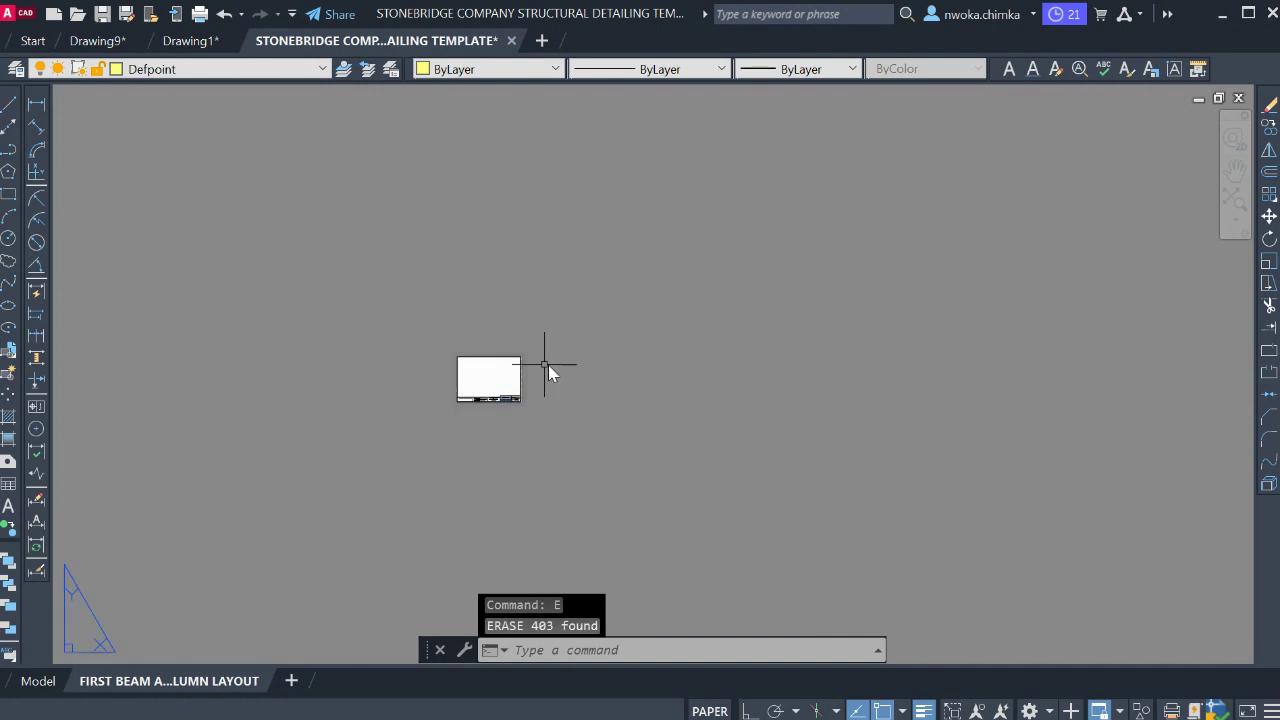
{"action": "scroll", "coordinate": [500, 378], "scroll_direction": "up", "scroll_amount": 5}
Draw an MV viewport from the sheet's top-left border corner to the title block's top-right corner
{"action": "left_click", "coordinate": [38, 680]}
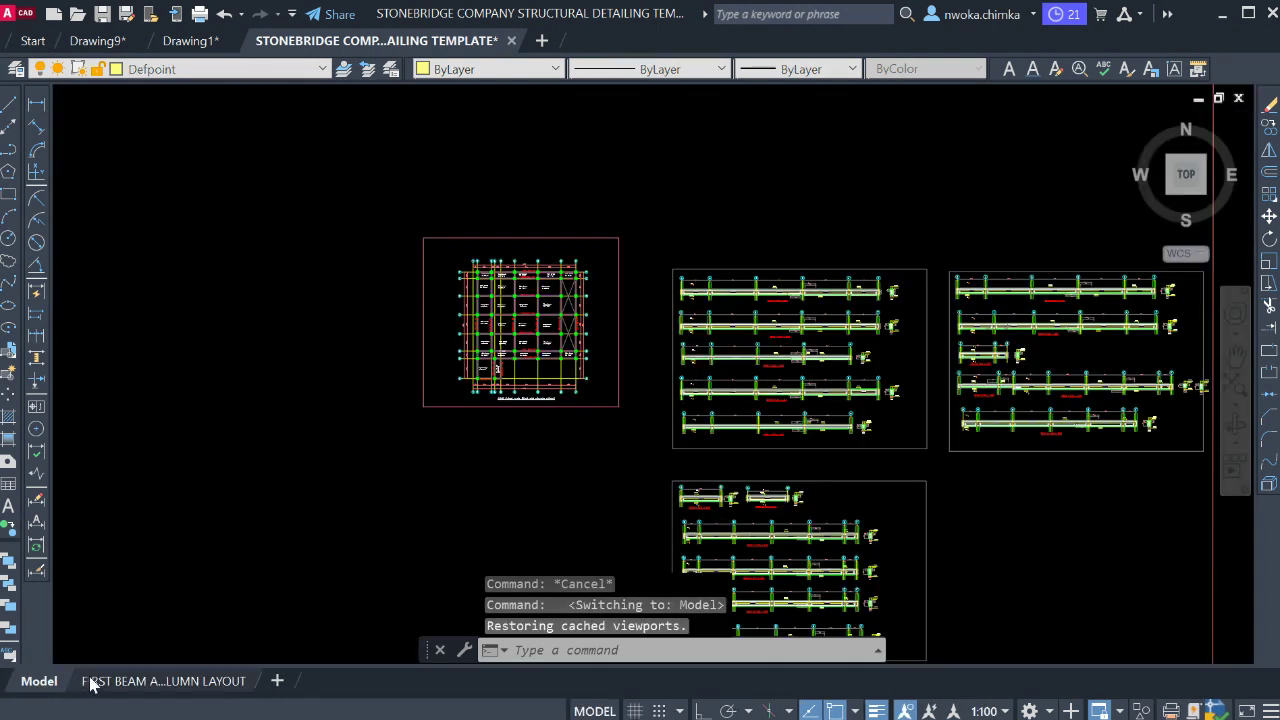
{"action": "left_click", "coordinate": [140, 680]}
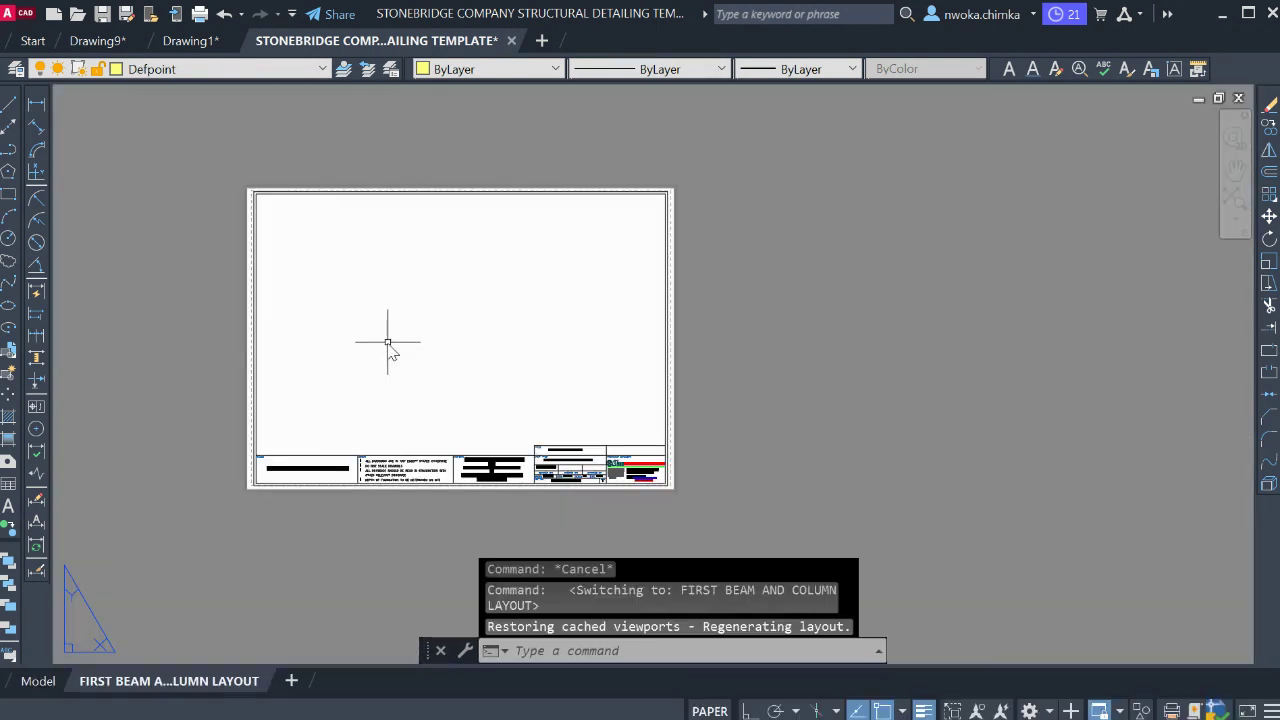
{"action": "type", "text": "MV"}
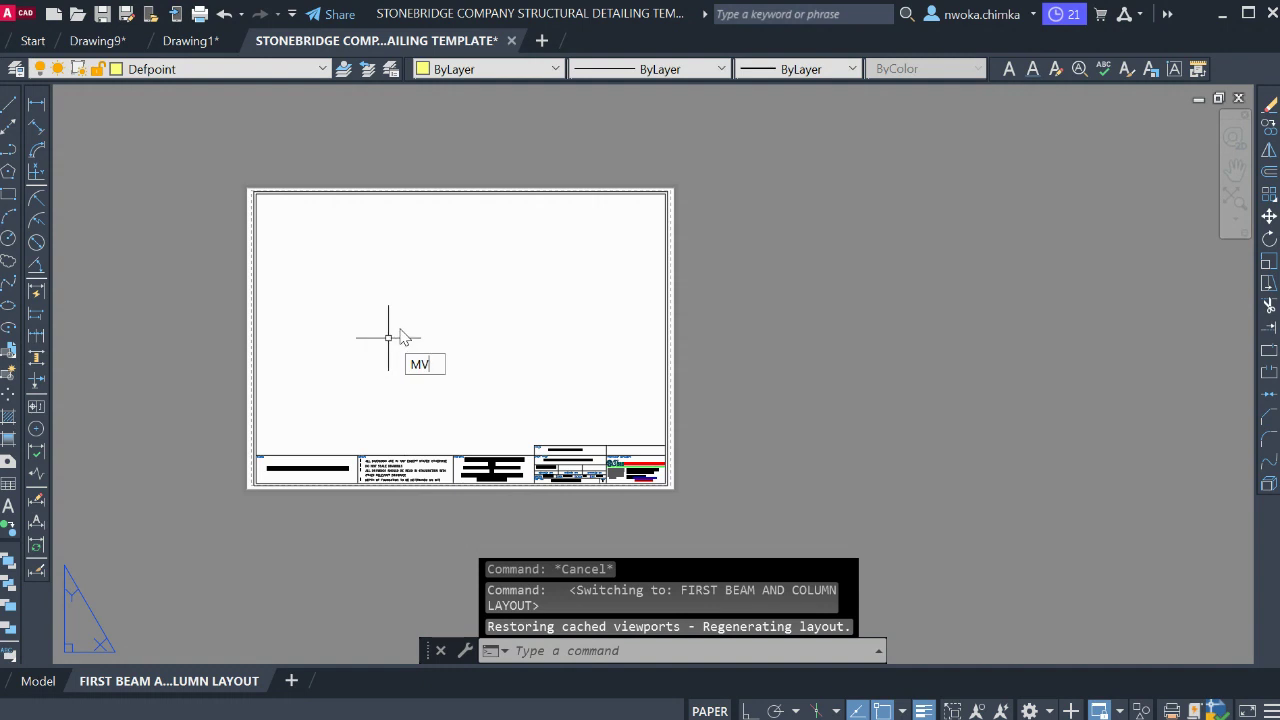
{"action": "key", "text": "Return"}
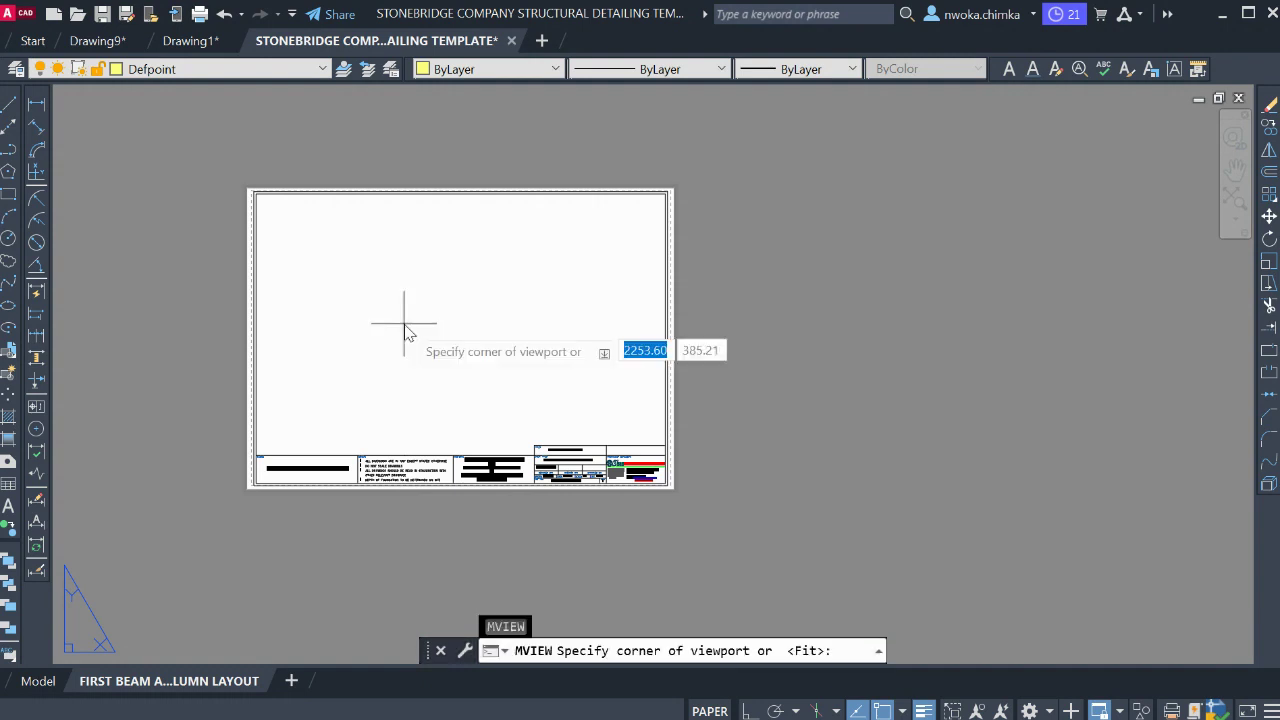
{"action": "scroll", "coordinate": [265, 195], "scroll_direction": "up", "scroll_amount": 5}
{"action": "scroll", "coordinate": [262, 196], "scroll_direction": "up", "scroll_amount": 2}
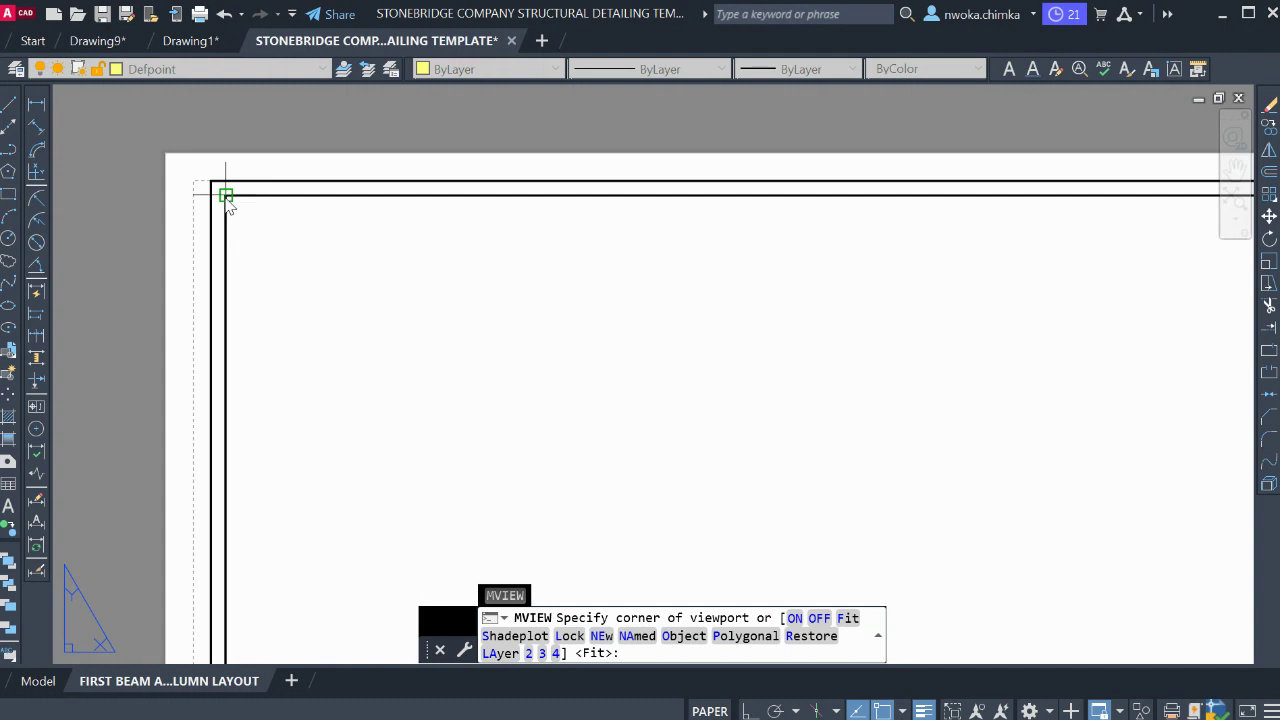
{"action": "left_click", "coordinate": [227, 196]}
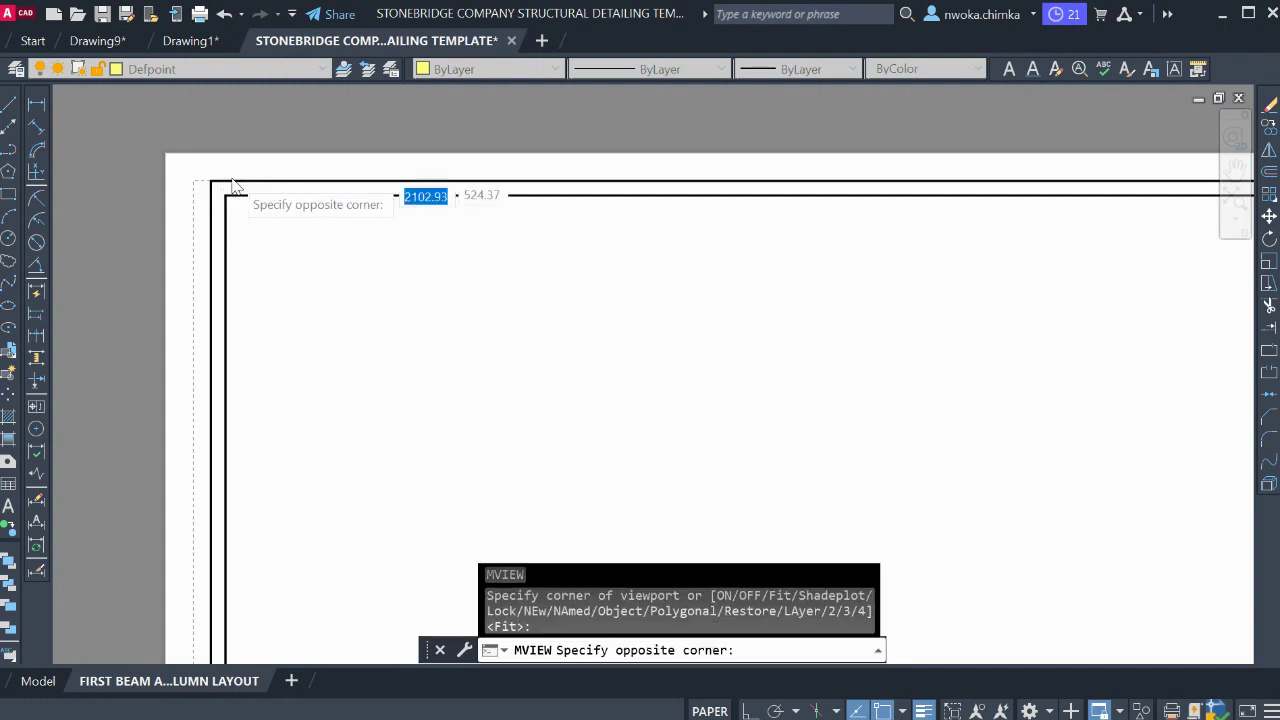
{"action": "scroll", "coordinate": [232, 186], "scroll_direction": "down", "scroll_amount": 5}
{"action": "scroll", "coordinate": [466, 294], "scroll_direction": "up", "scroll_amount": 5}
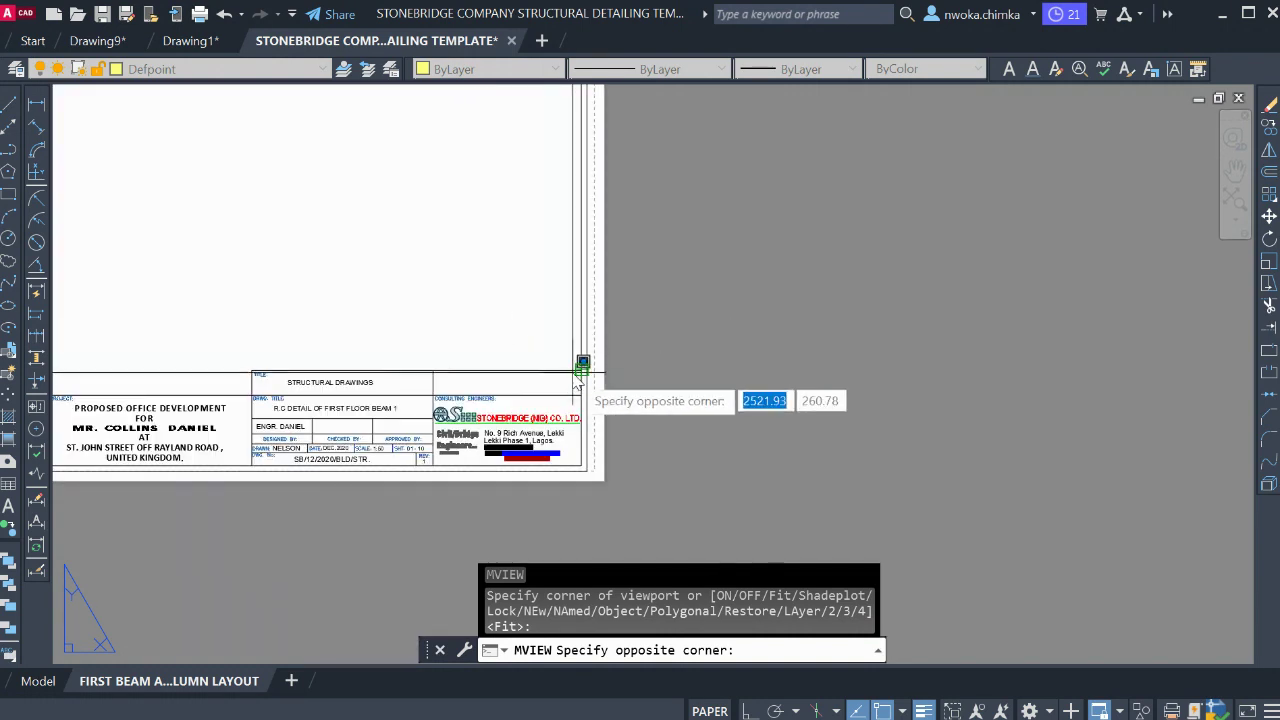
{"action": "scroll", "coordinate": [579, 376], "scroll_direction": "up", "scroll_amount": 4}
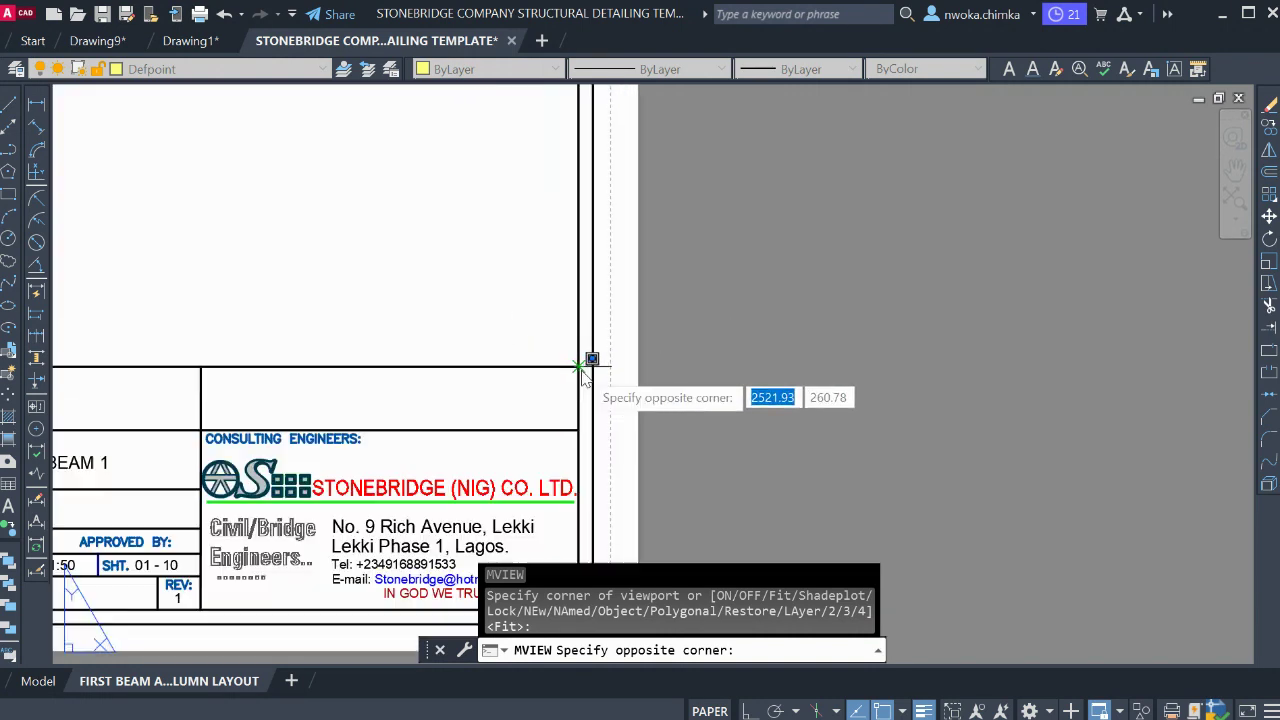
{"action": "left_click", "coordinate": [661, 384]}
{"action": "scroll", "coordinate": [640, 385], "scroll_direction": "down", "scroll_amount": 5}
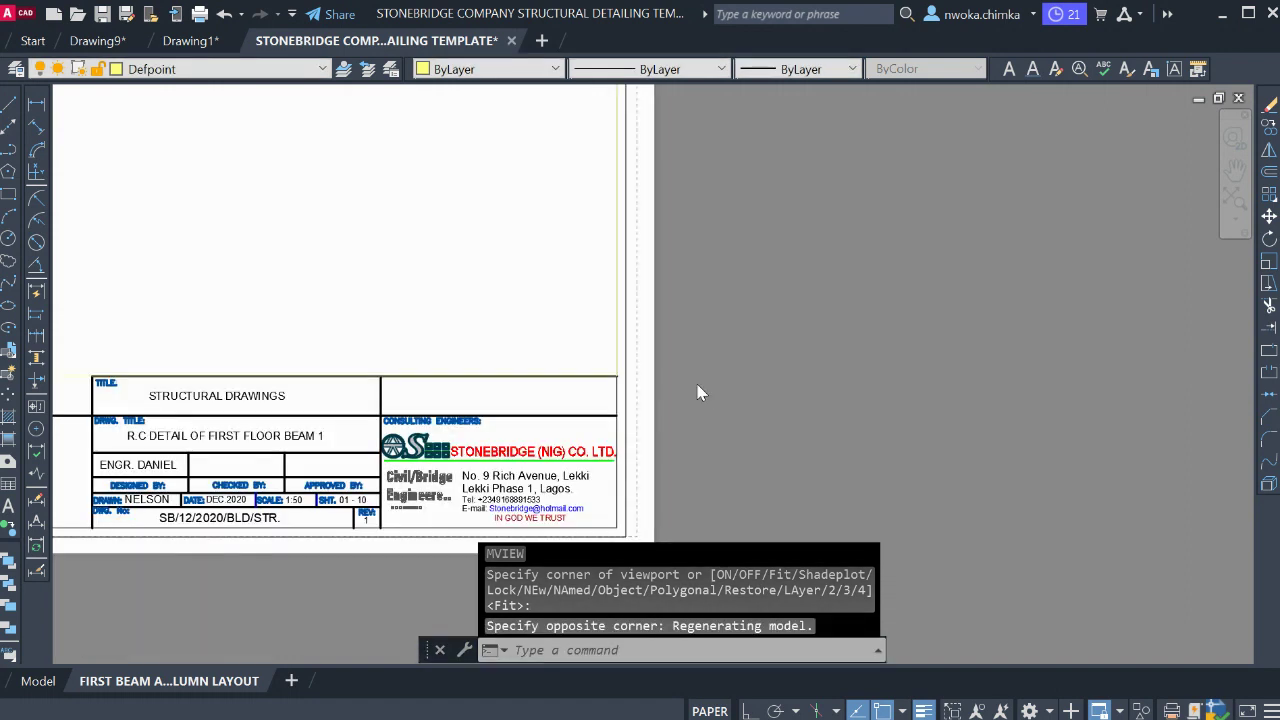
{"action": "scroll", "coordinate": [477, 314], "scroll_direction": "up", "scroll_amount": 2}
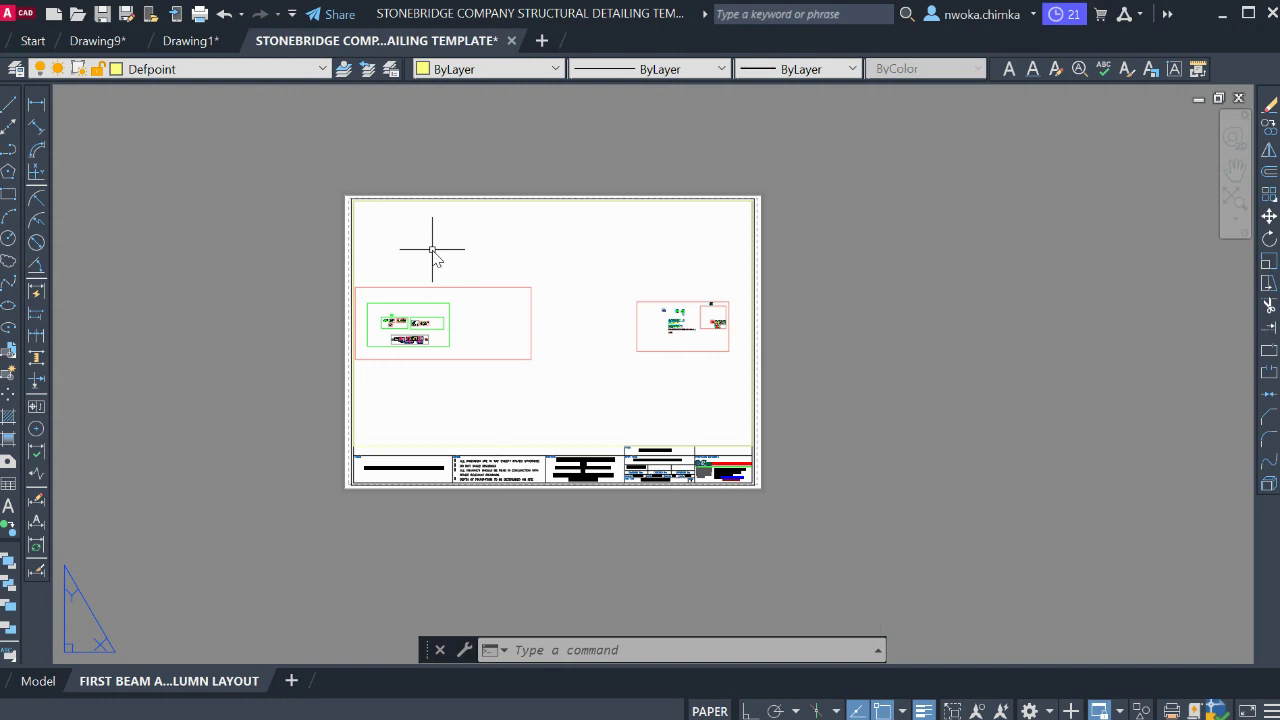
Work inside the viewport to pan the floor plan toward its centre, then return to paper space
{"action": "scroll", "coordinate": [432, 250], "scroll_direction": "up", "scroll_amount": 4}
{"action": "left_click", "coordinate": [453, 191]}
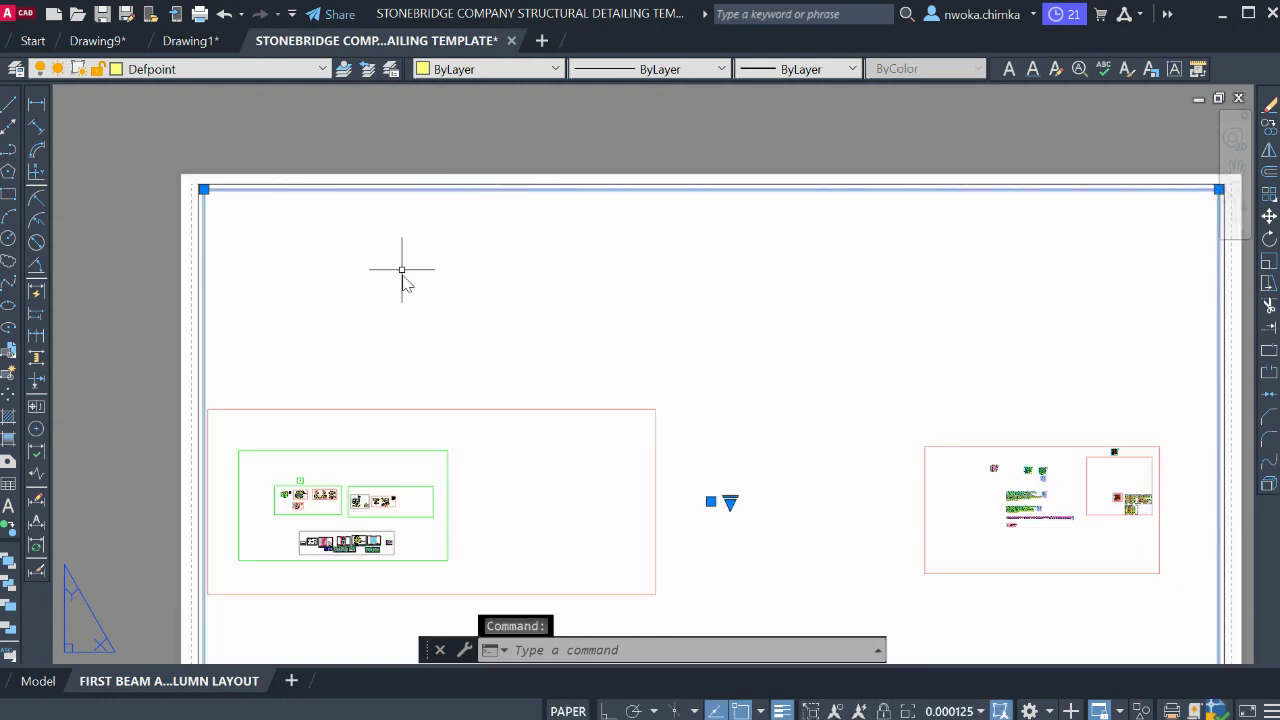
{"action": "scroll", "coordinate": [440, 215], "scroll_direction": "down", "scroll_amount": 4}
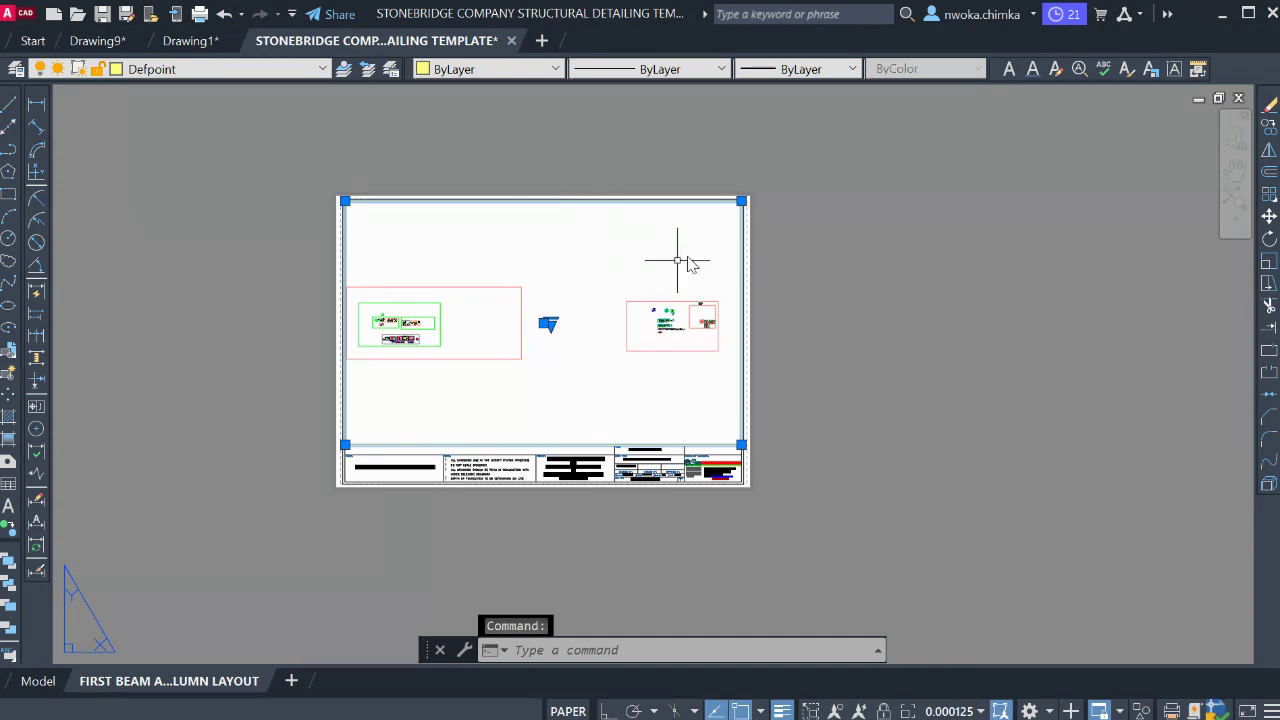
{"action": "key", "text": "Escape"}
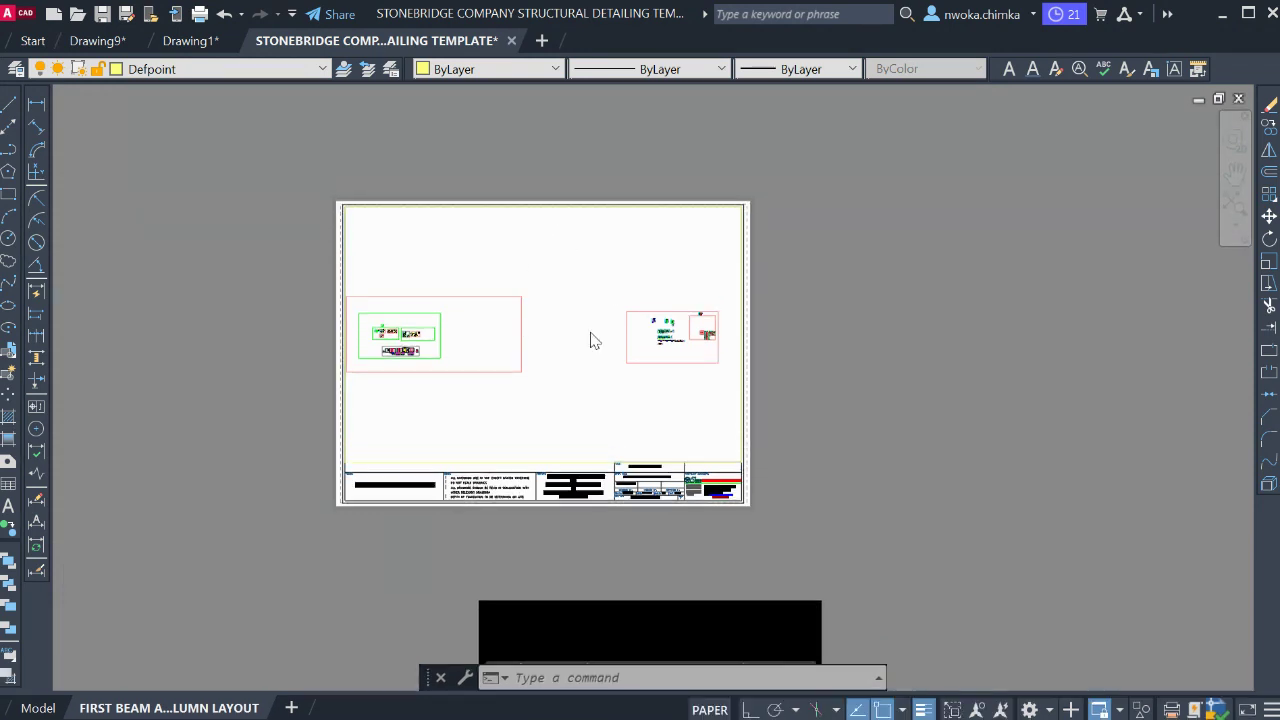
{"action": "double_click", "coordinate": [589, 327]}
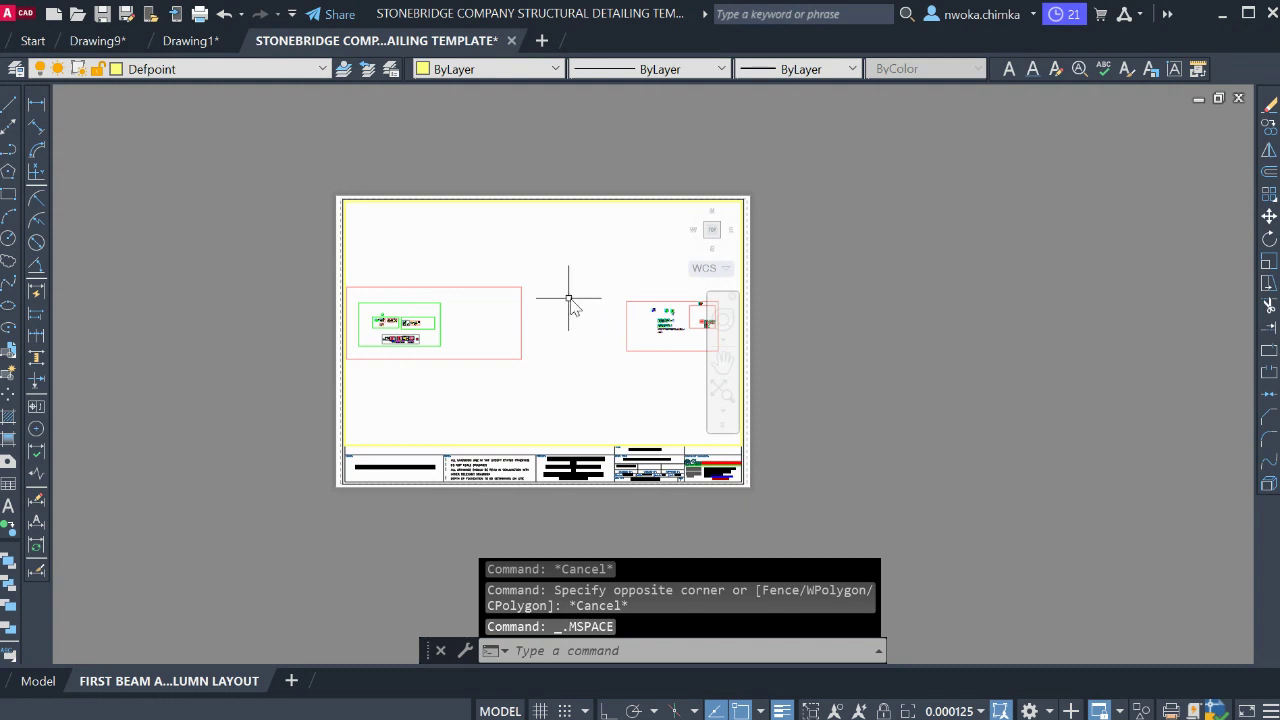
{"action": "mouse_move", "coordinate": [657, 340]}
{"action": "middle_mouse_down"}
{"action": "mouse_move", "coordinate": [663, 320]}
{"action": "mouse_move", "coordinate": [523, 300]}
{"action": "middle_mouse_up"}
{"action": "scroll", "coordinate": [591, 294], "scroll_direction": "up", "scroll_amount": 3}
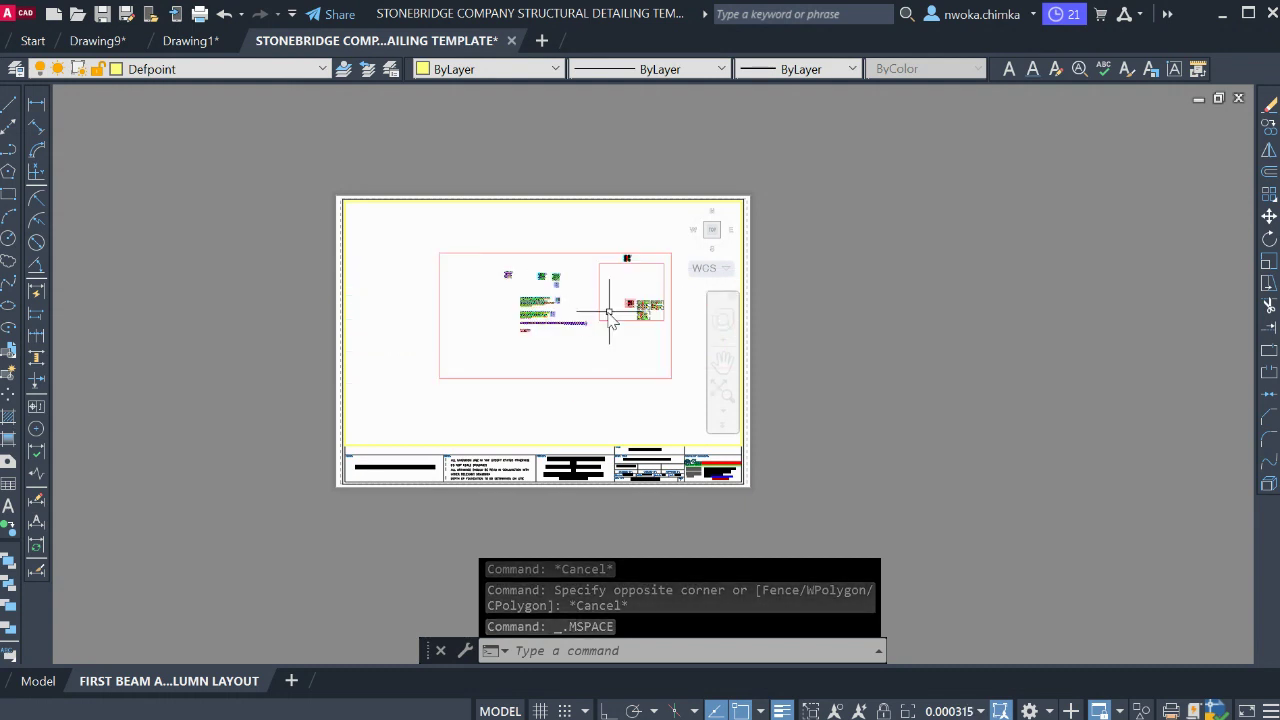
{"action": "scroll", "coordinate": [583, 311], "scroll_direction": "down", "scroll_amount": 3}
{"action": "double_click", "coordinate": [842, 292]}
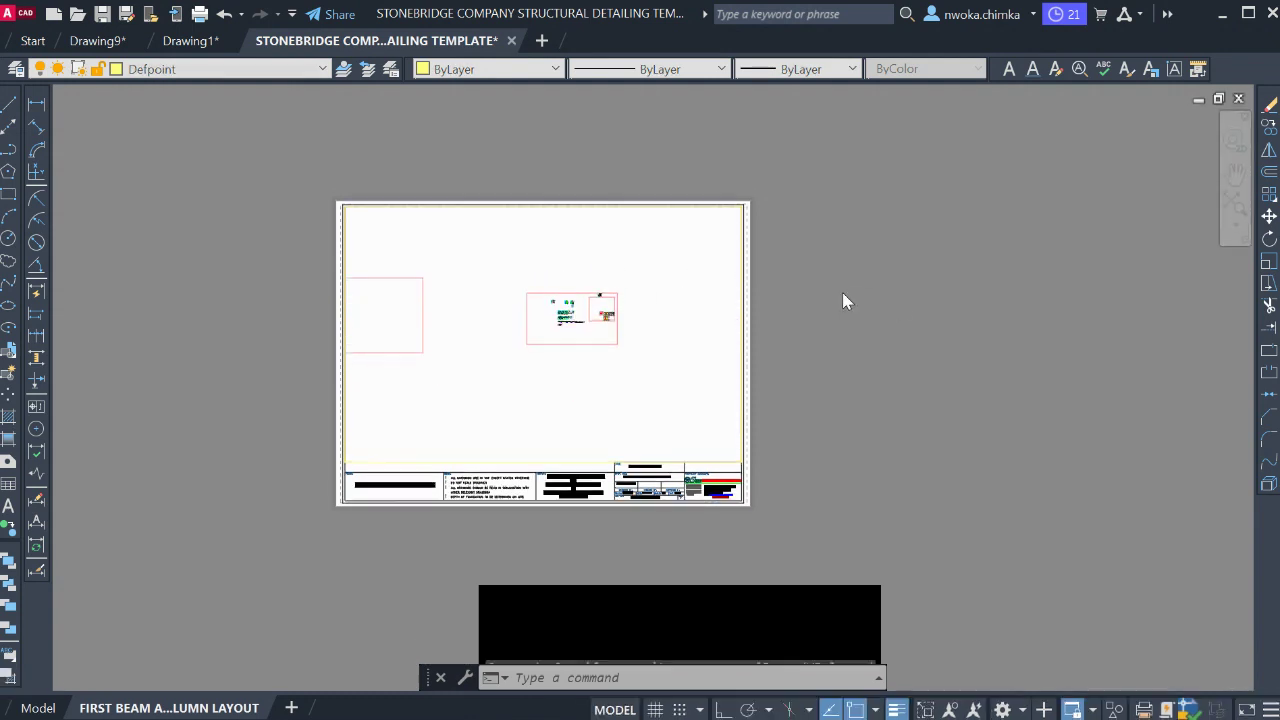
{"action": "left_click", "coordinate": [843, 296]}
{"action": "left_click", "coordinate": [623, 305]}
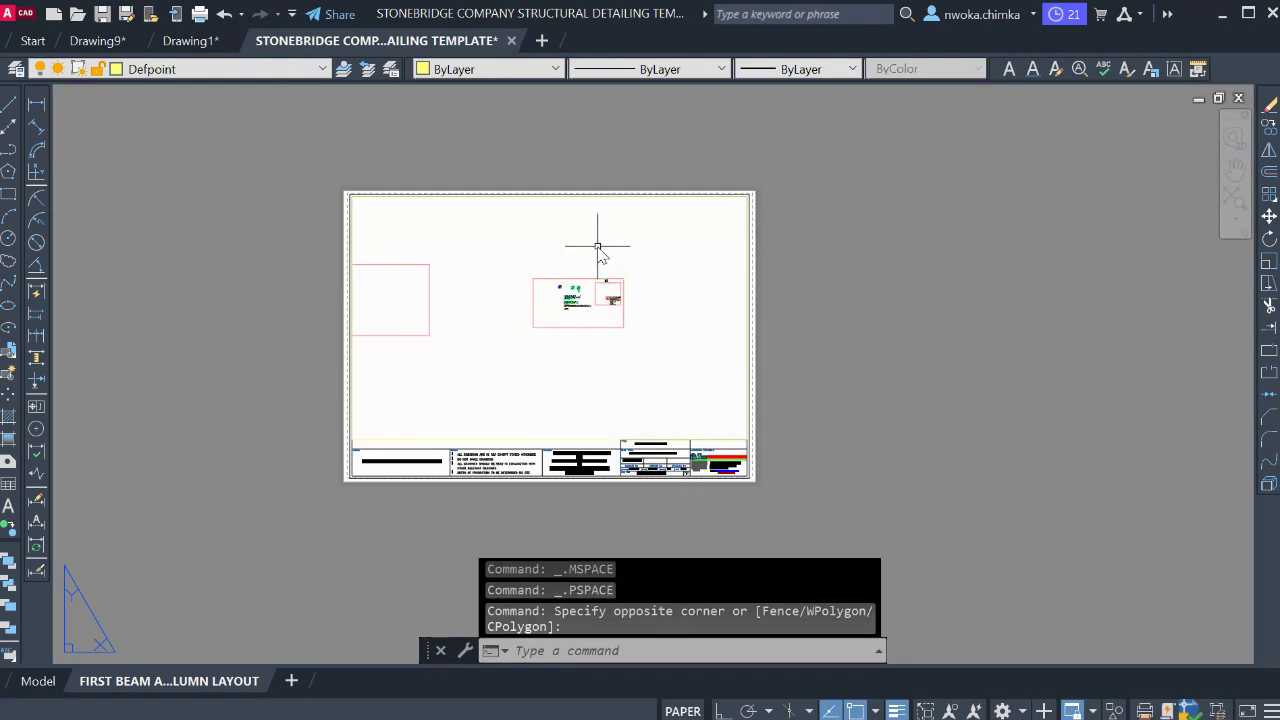
Re-enter the viewport, zoom to enlarge the floor plan, and return to paper space
{"action": "scroll", "coordinate": [472, 199], "scroll_direction": "up", "scroll_amount": 5}
{"action": "left_click", "coordinate": [467, 195]}
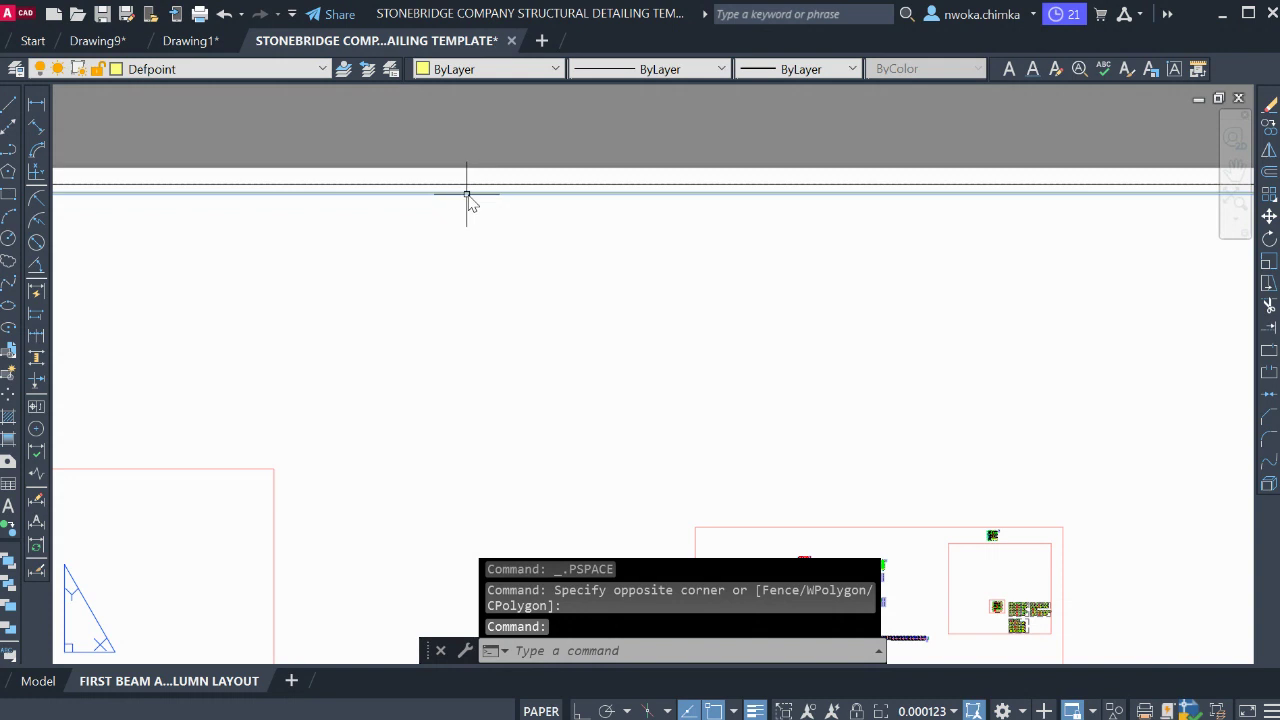
{"action": "scroll", "coordinate": [462, 245], "scroll_direction": "down", "scroll_amount": 2}
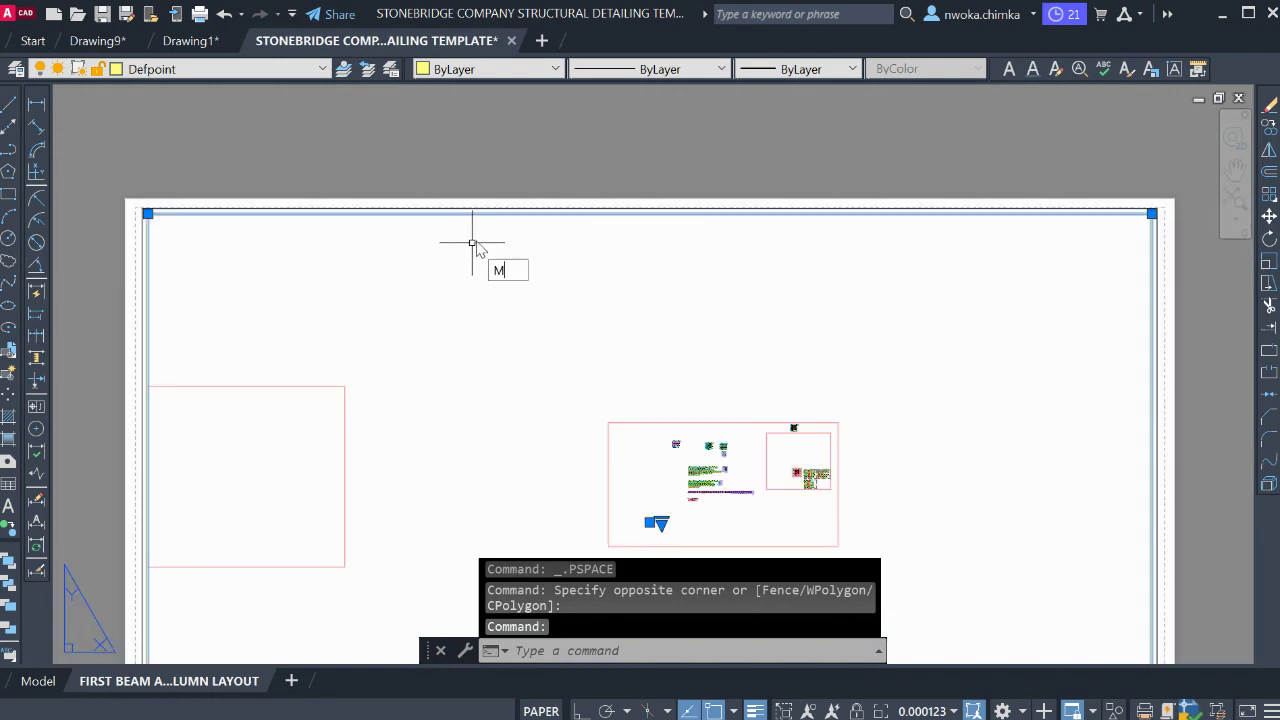
{"action": "key", "text": "Escape"}
{"action": "scroll", "coordinate": [554, 277], "scroll_direction": "down", "scroll_amount": 3}
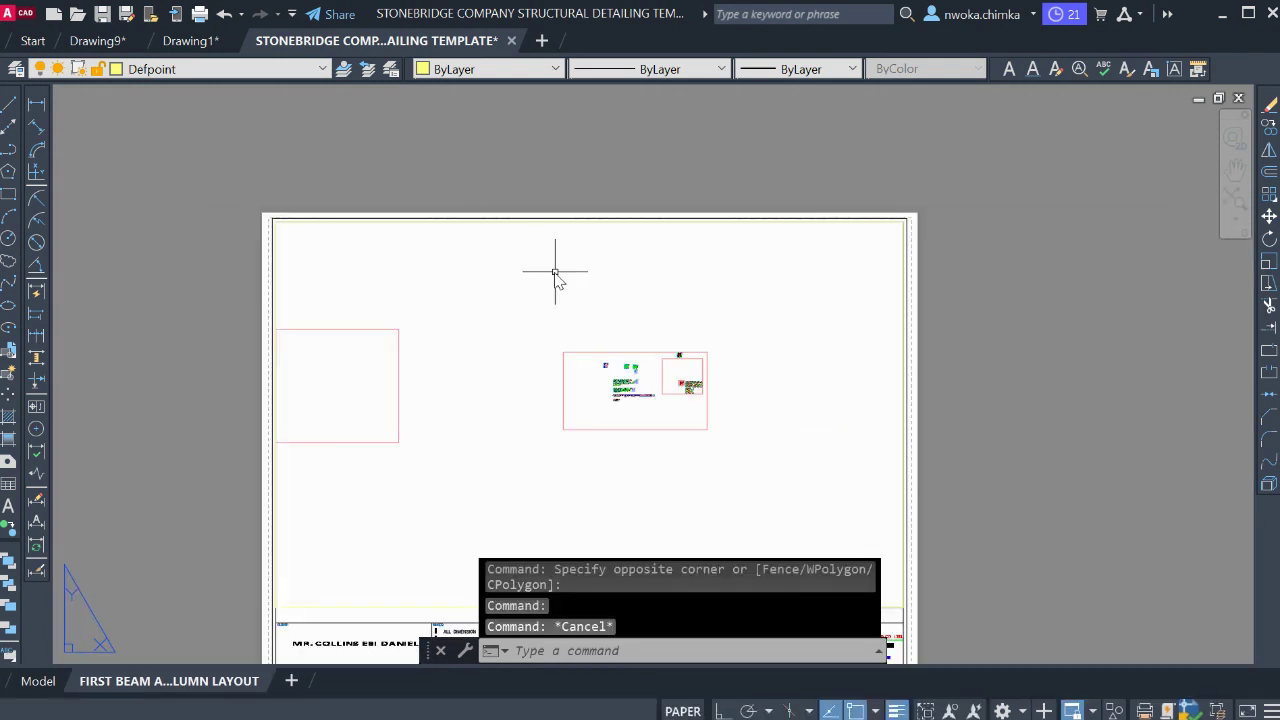
{"action": "double_click", "coordinate": [560, 272]}
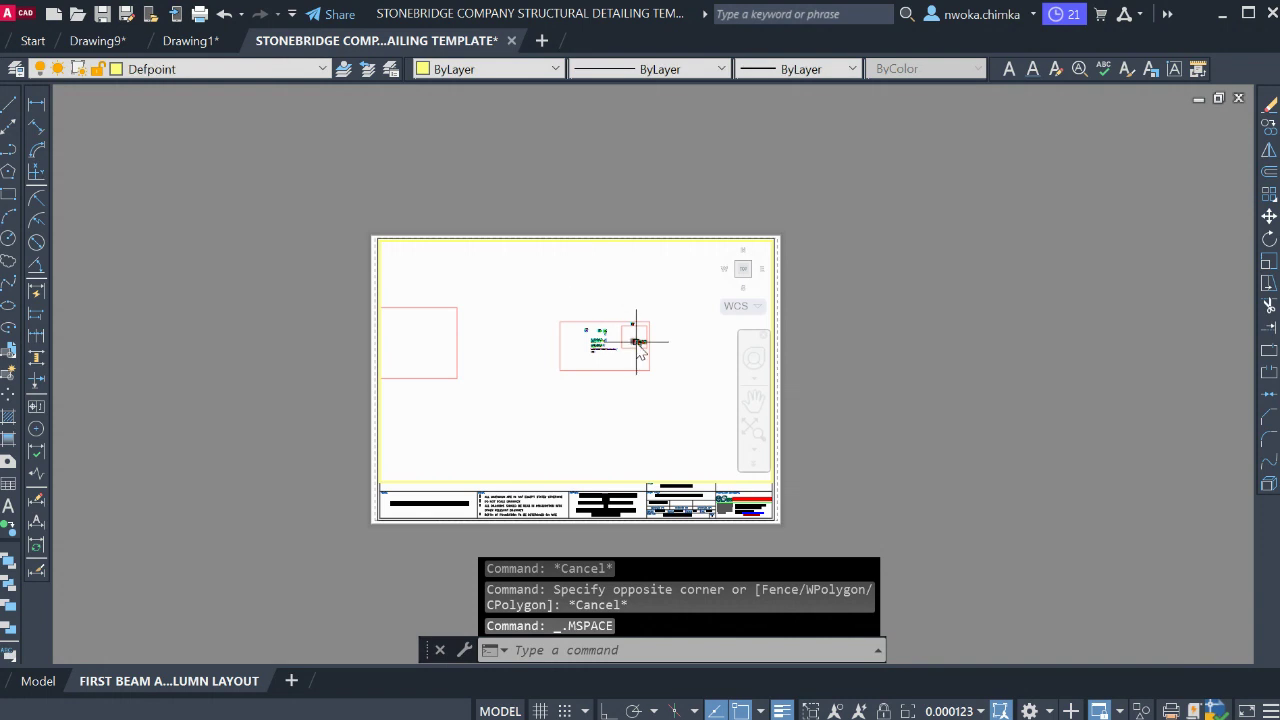
{"action": "scroll", "coordinate": [638, 345], "scroll_direction": "up", "scroll_amount": 2}
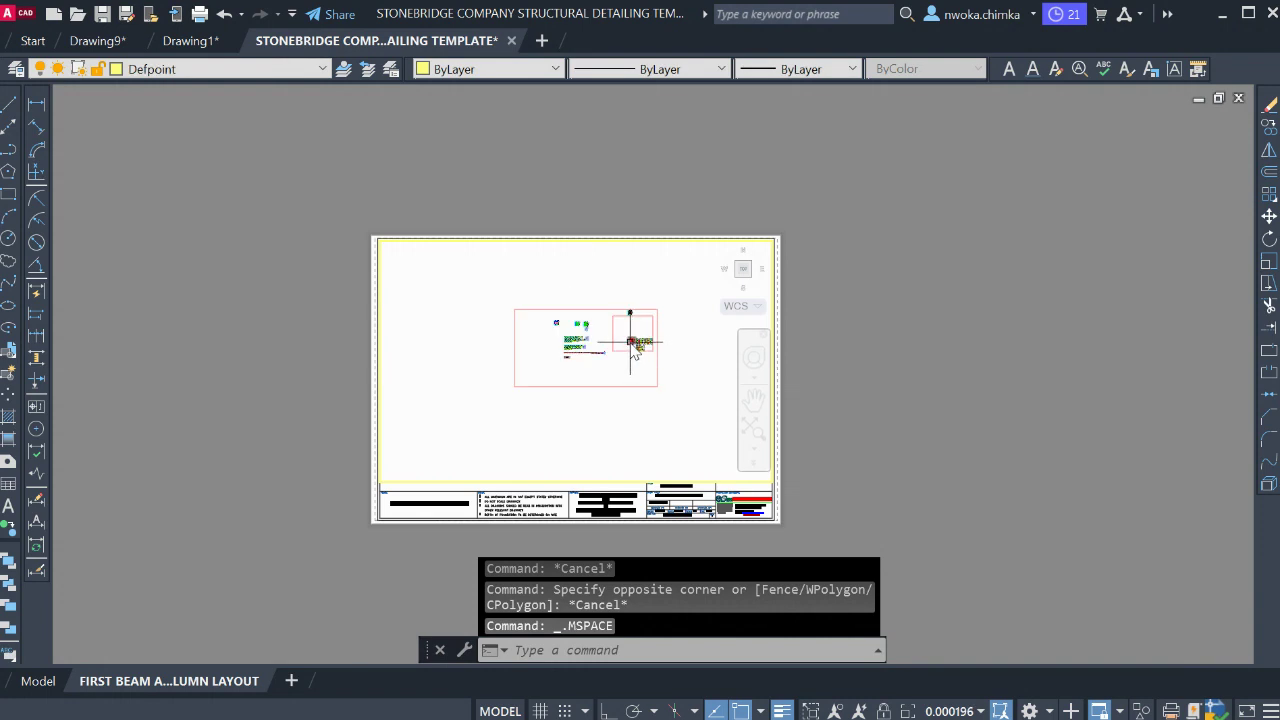
{"action": "scroll", "coordinate": [617, 348], "scroll_direction": "up", "scroll_amount": 2}
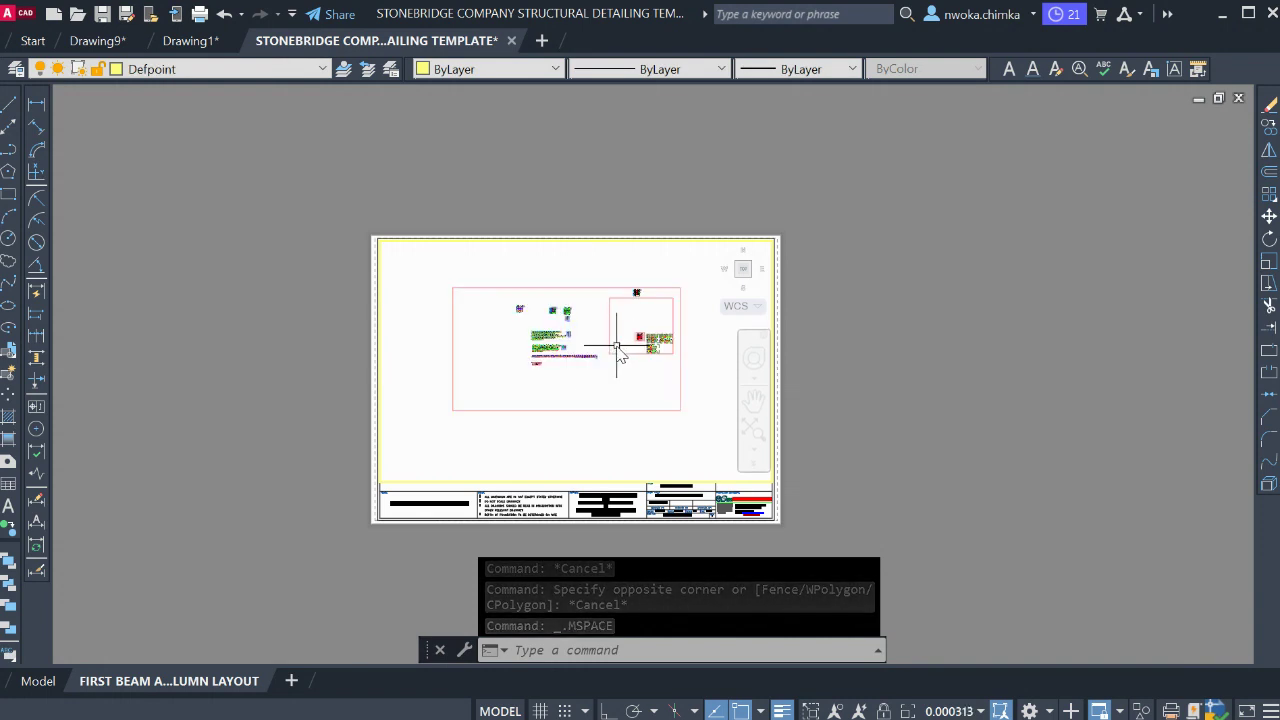
{"action": "scroll", "coordinate": [620, 345], "scroll_direction": "up", "scroll_amount": 6}
{"action": "scroll", "coordinate": [648, 330], "scroll_direction": "down", "scroll_amount": 2}
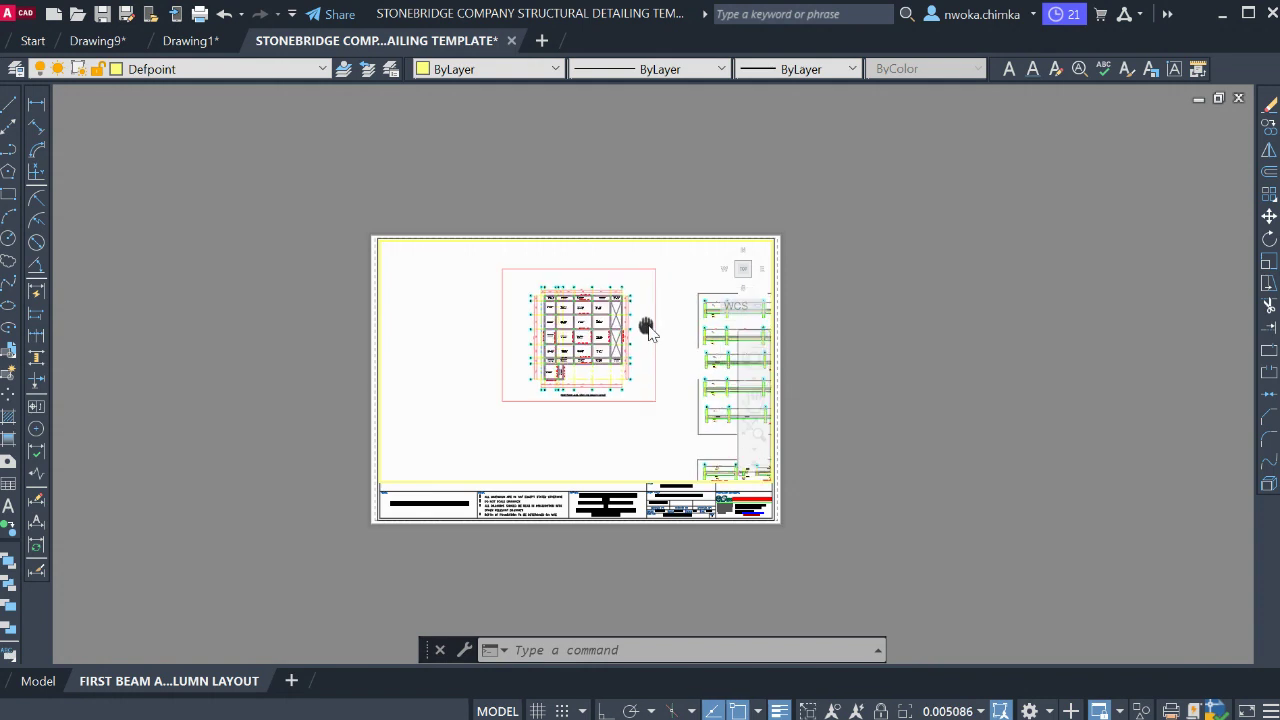
{"action": "scroll", "coordinate": [606, 318], "scroll_direction": "up", "scroll_amount": 2}
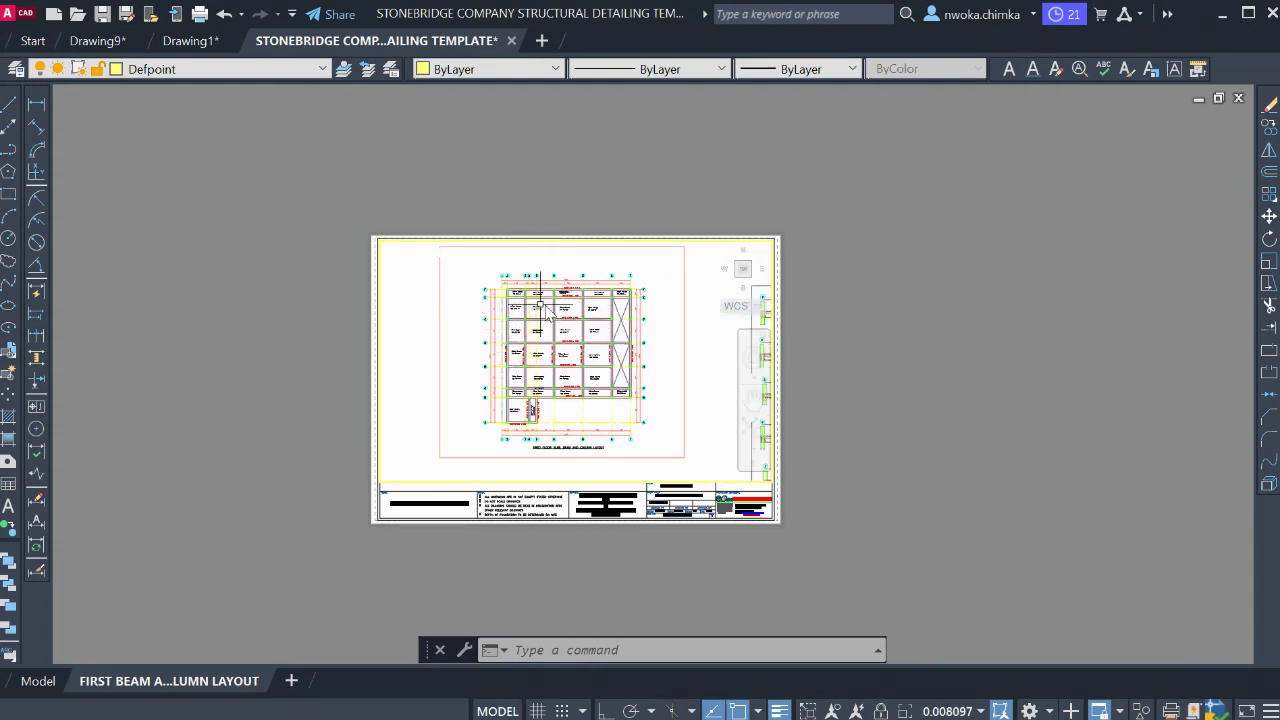
{"action": "double_click", "coordinate": [918, 318]}
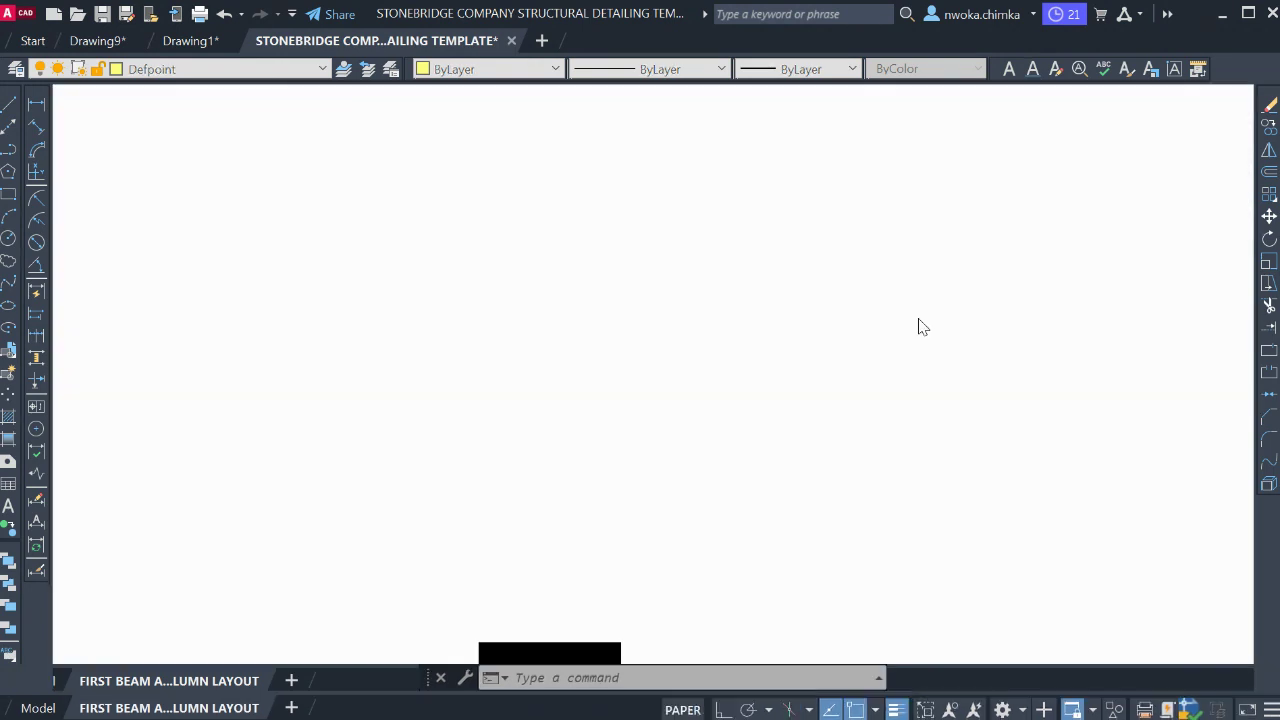
{"action": "left_click", "coordinate": [918, 318]}
{"action": "left_click", "coordinate": [957, 369]}
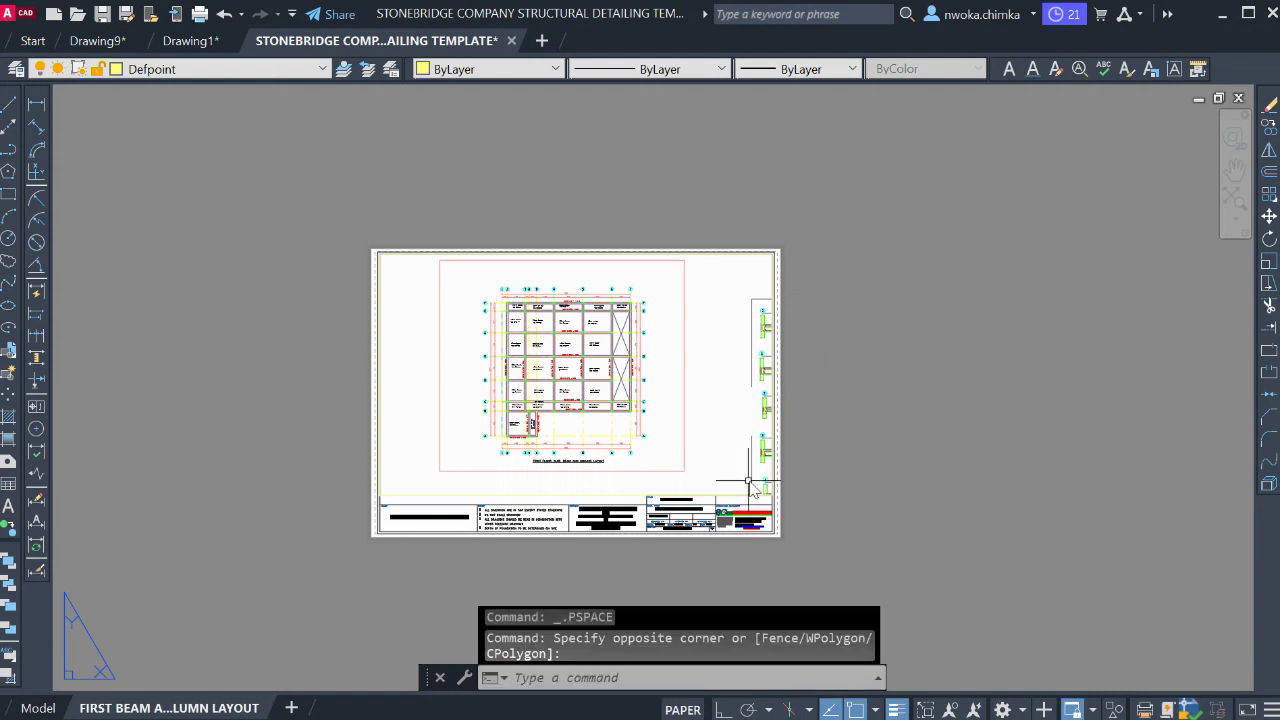
{"action": "scroll", "coordinate": [680, 515], "scroll_direction": "up", "scroll_amount": 5}
{"action": "scroll", "coordinate": [640, 512], "scroll_direction": "up", "scroll_amount": 5}
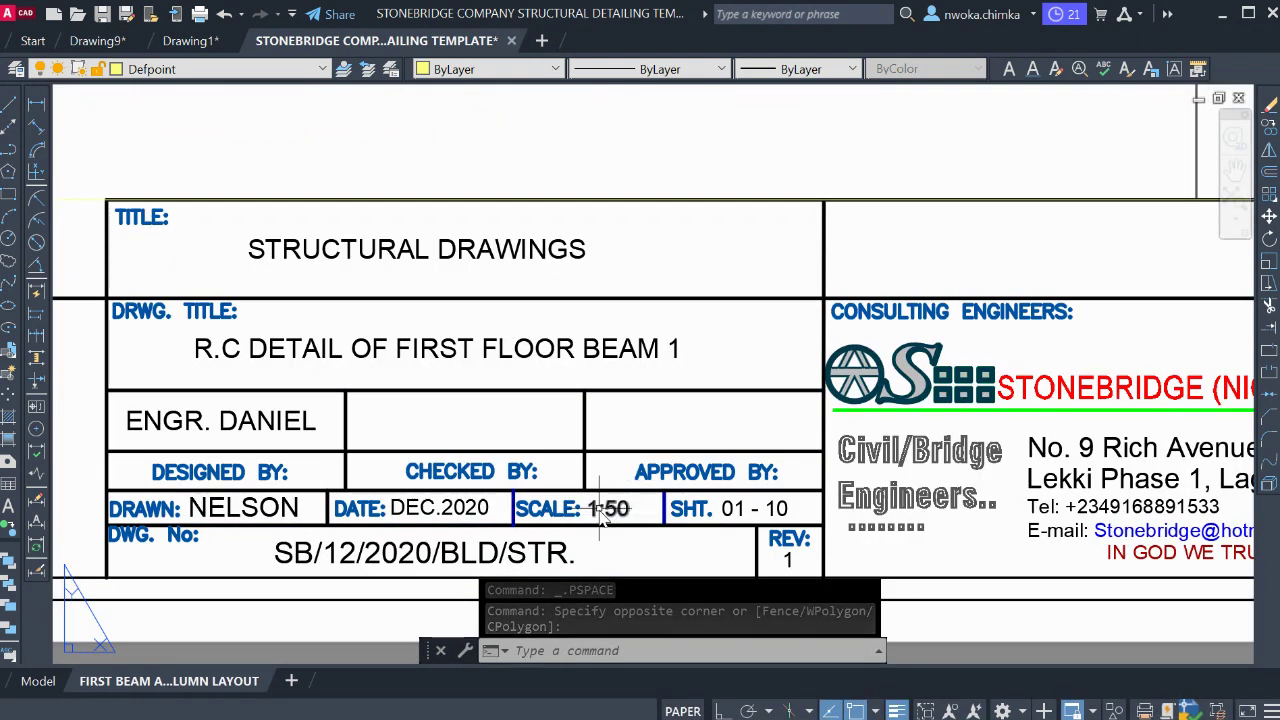
{"action": "left_click", "coordinate": [615, 488]}
{"action": "key", "text": "Escape"}
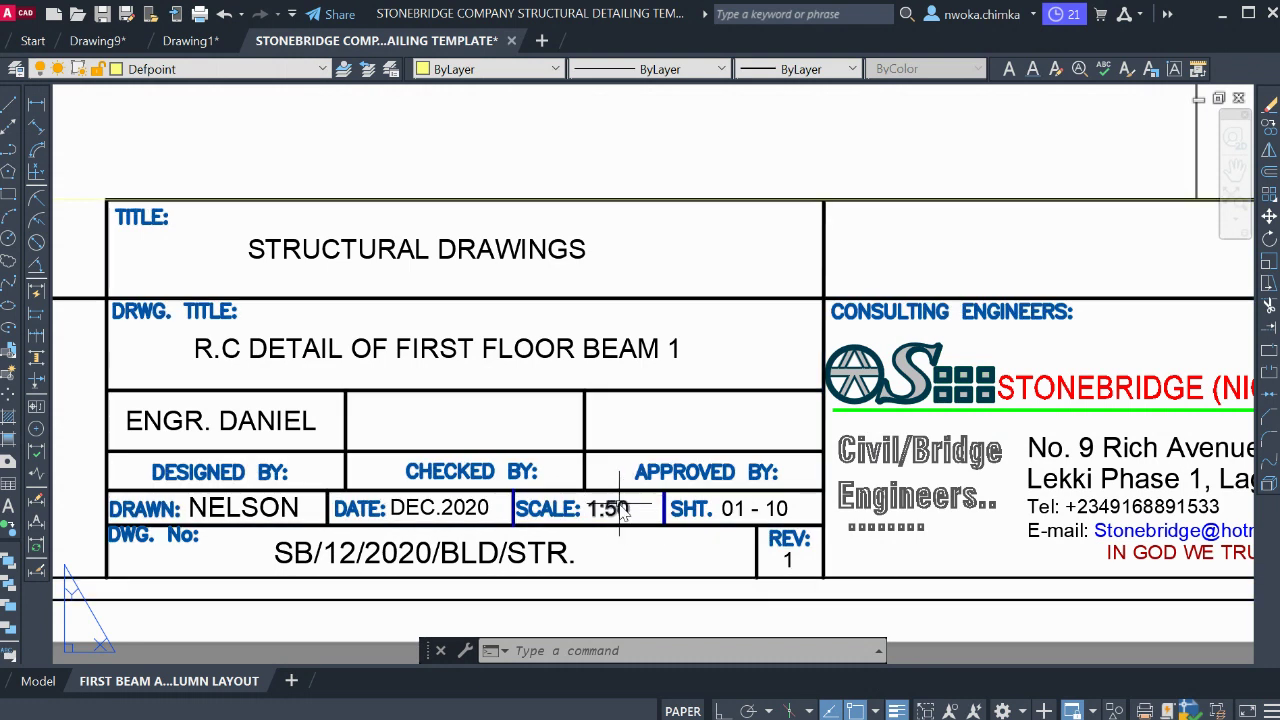
{"action": "scroll", "coordinate": [632, 505], "scroll_direction": "up", "scroll_amount": 4}
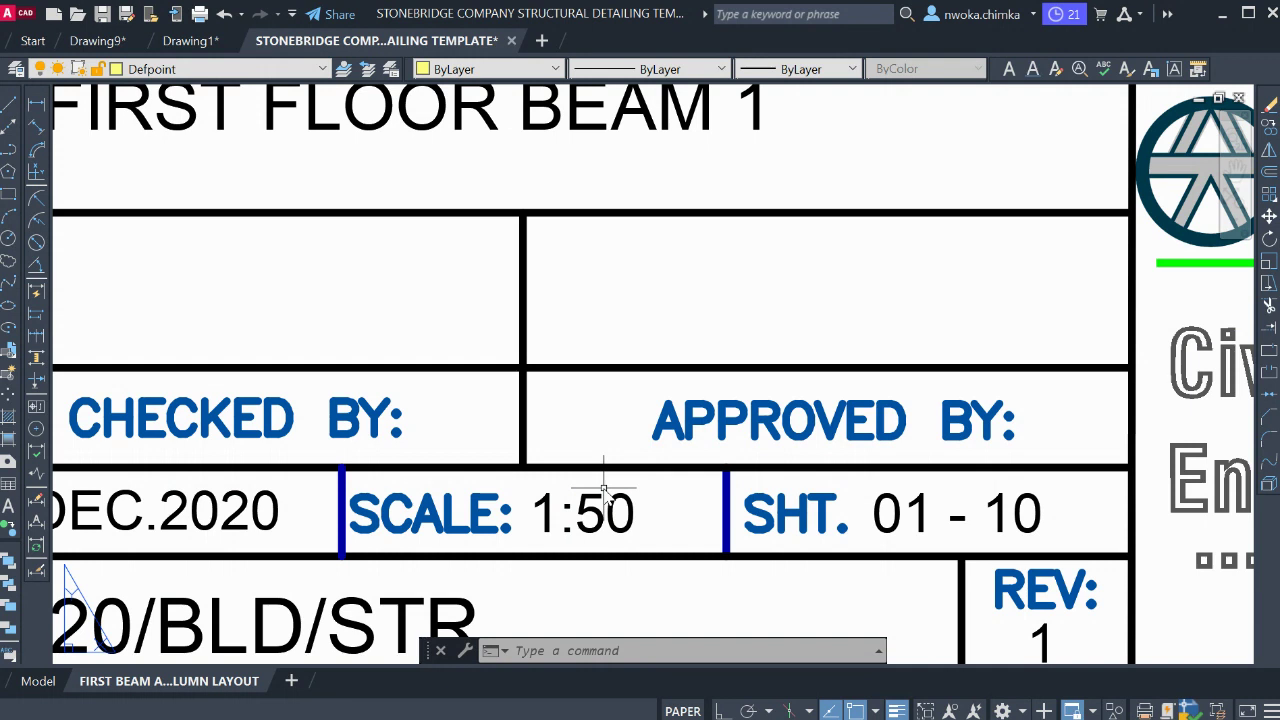
{"action": "scroll", "coordinate": [636, 494], "scroll_direction": "down", "scroll_amount": 6}
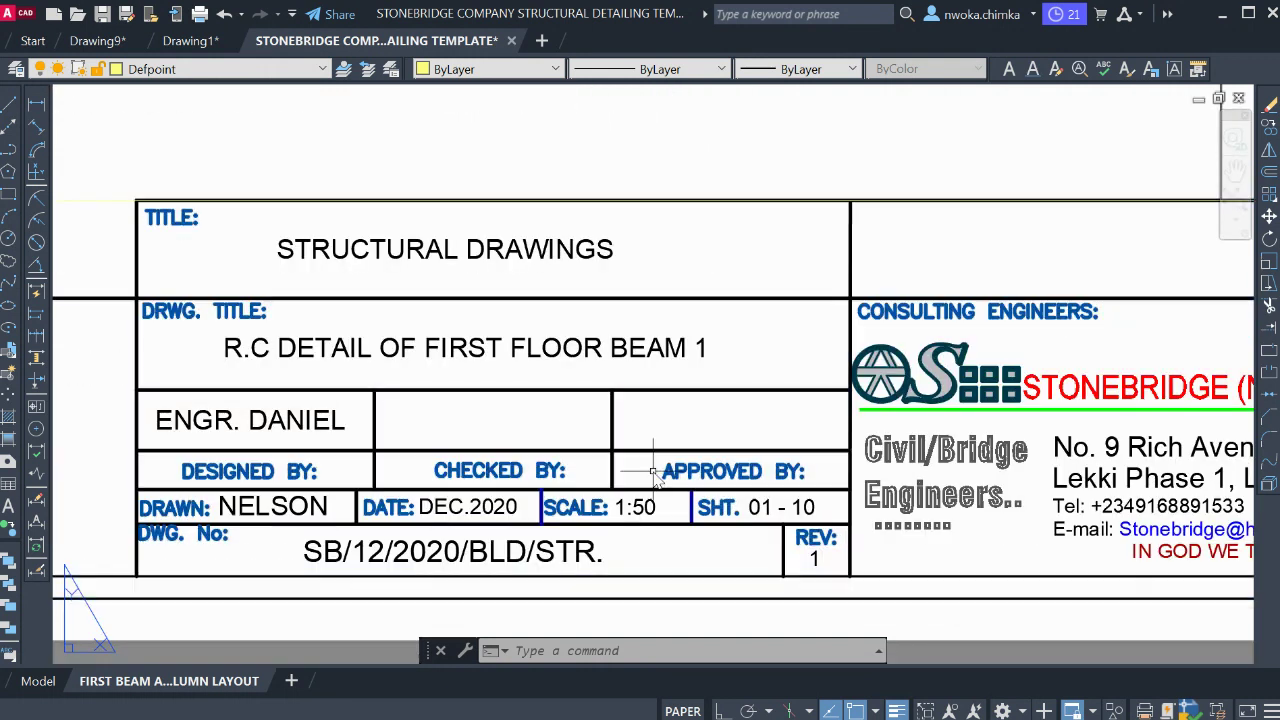
{"action": "middle_click_drag", "start_coordinate": [672, 448], "coordinate": [704, 552]}
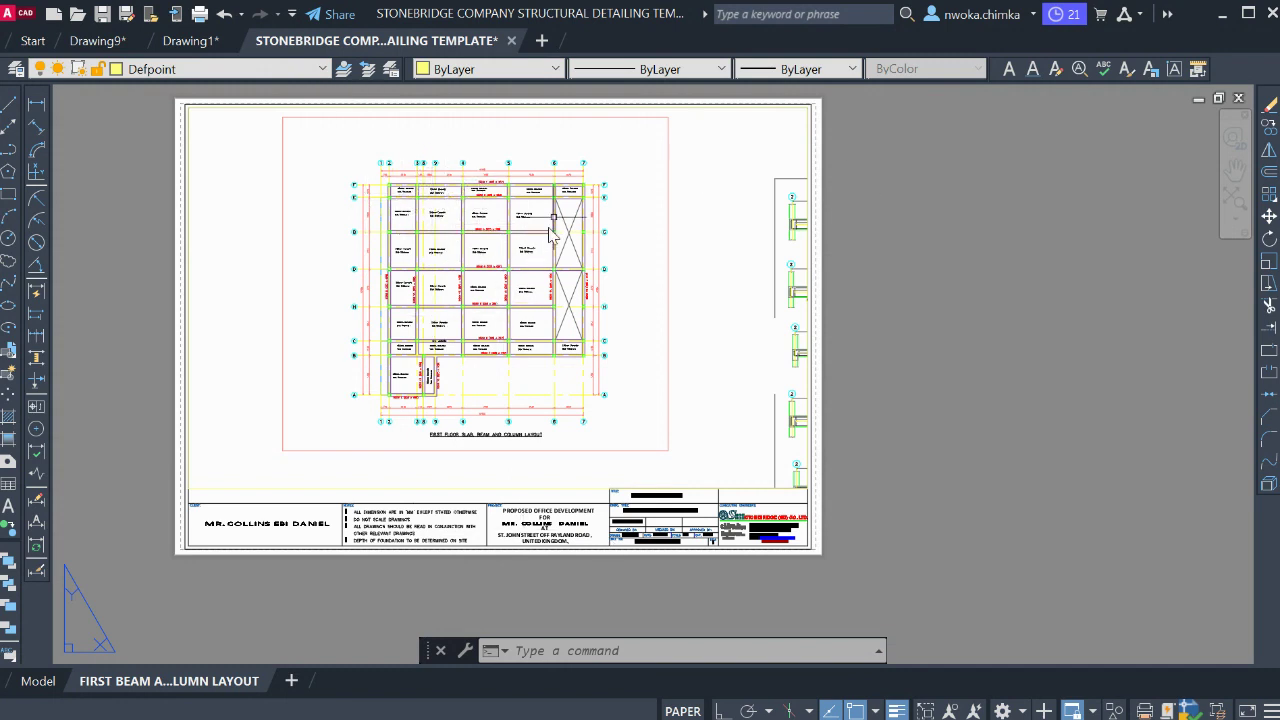
Activate the viewport's model space and zoom its contents to 1/50XP
{"action": "scroll", "coordinate": [626, 262], "scroll_direction": "down", "scroll_amount": 2}
{"action": "double_click", "coordinate": [630, 262]}
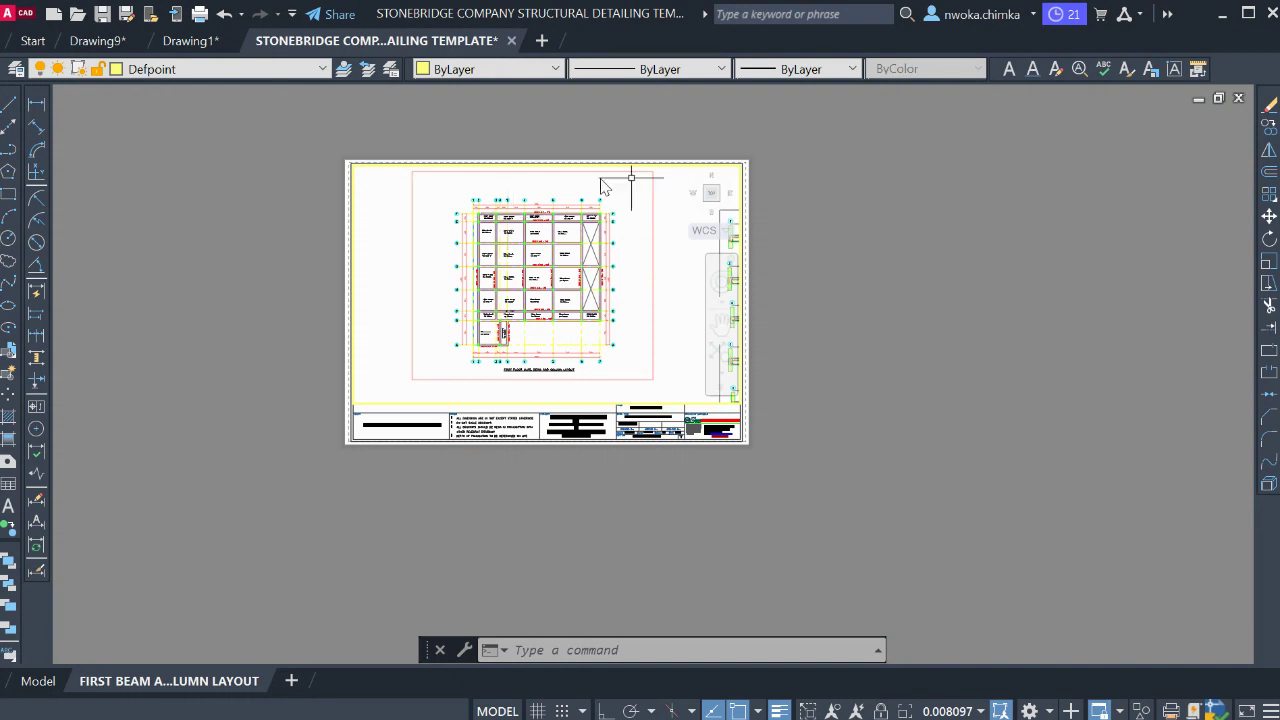
{"action": "double_click", "coordinate": [865, 225]}
{"action": "left_click", "coordinate": [935, 174]}
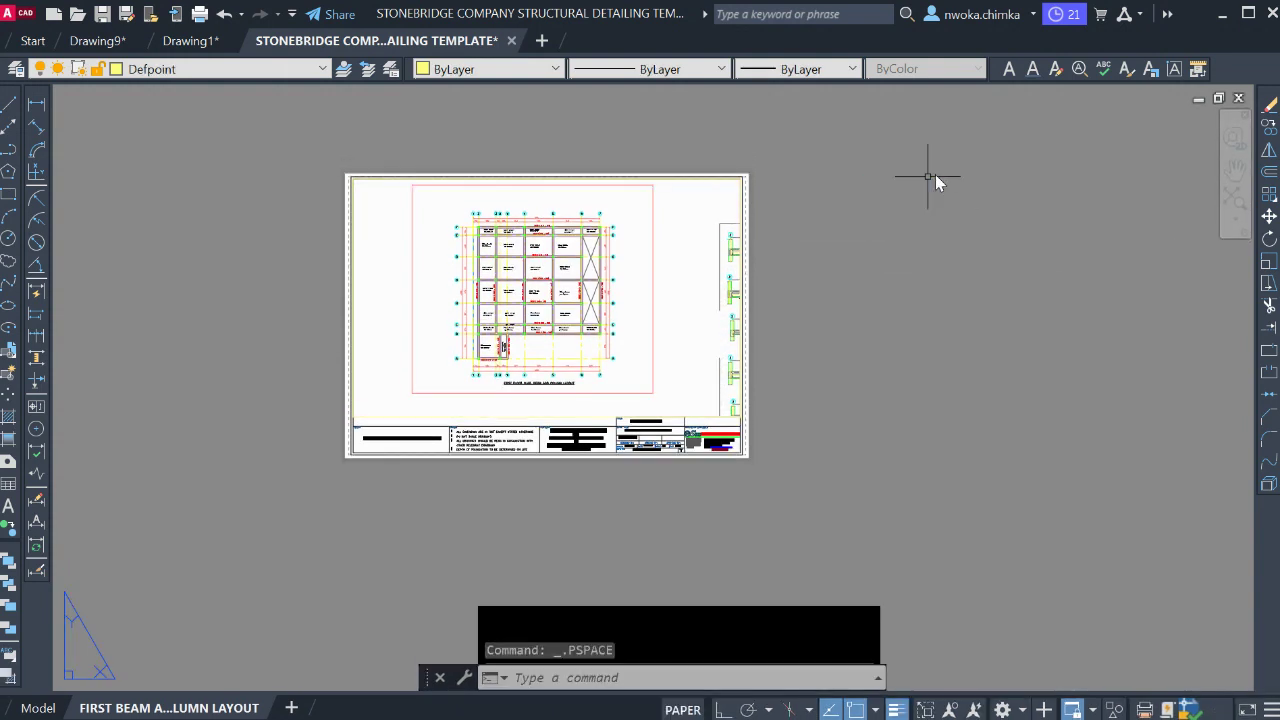
{"action": "left_click", "coordinate": [651, 229]}
{"action": "double_click", "coordinate": [641, 228]}
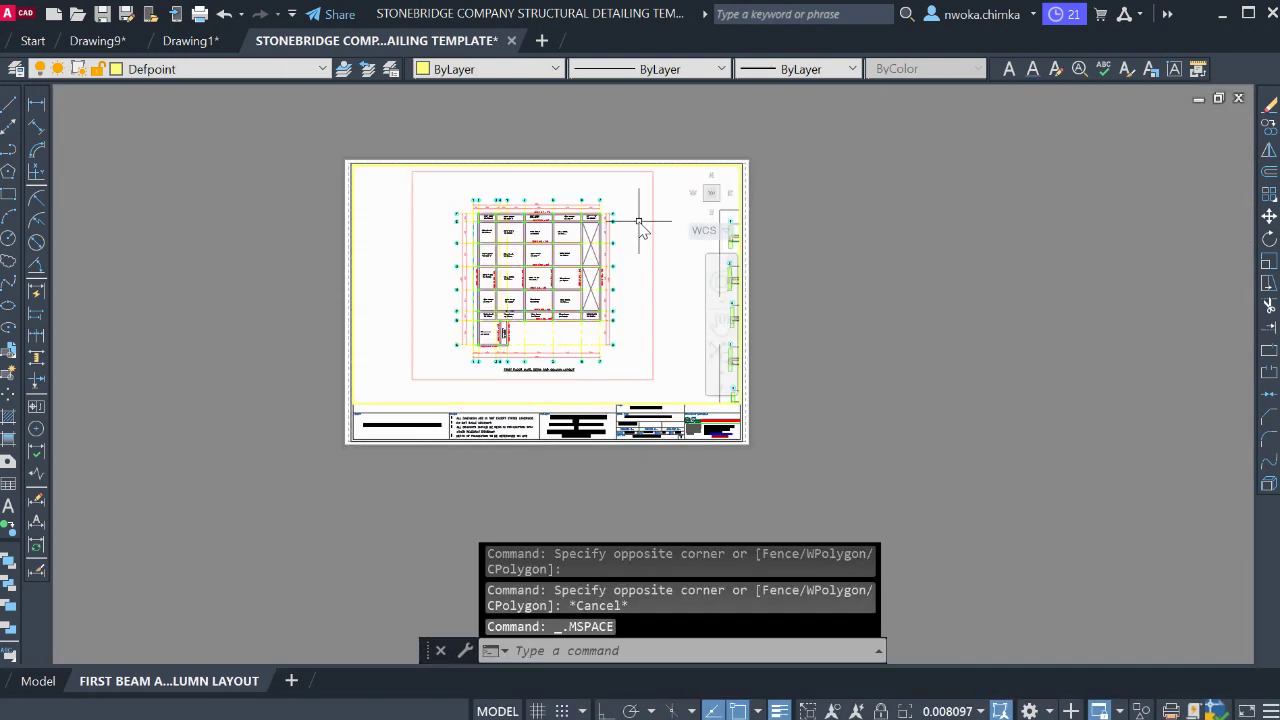
{"action": "type", "text": "Z"}
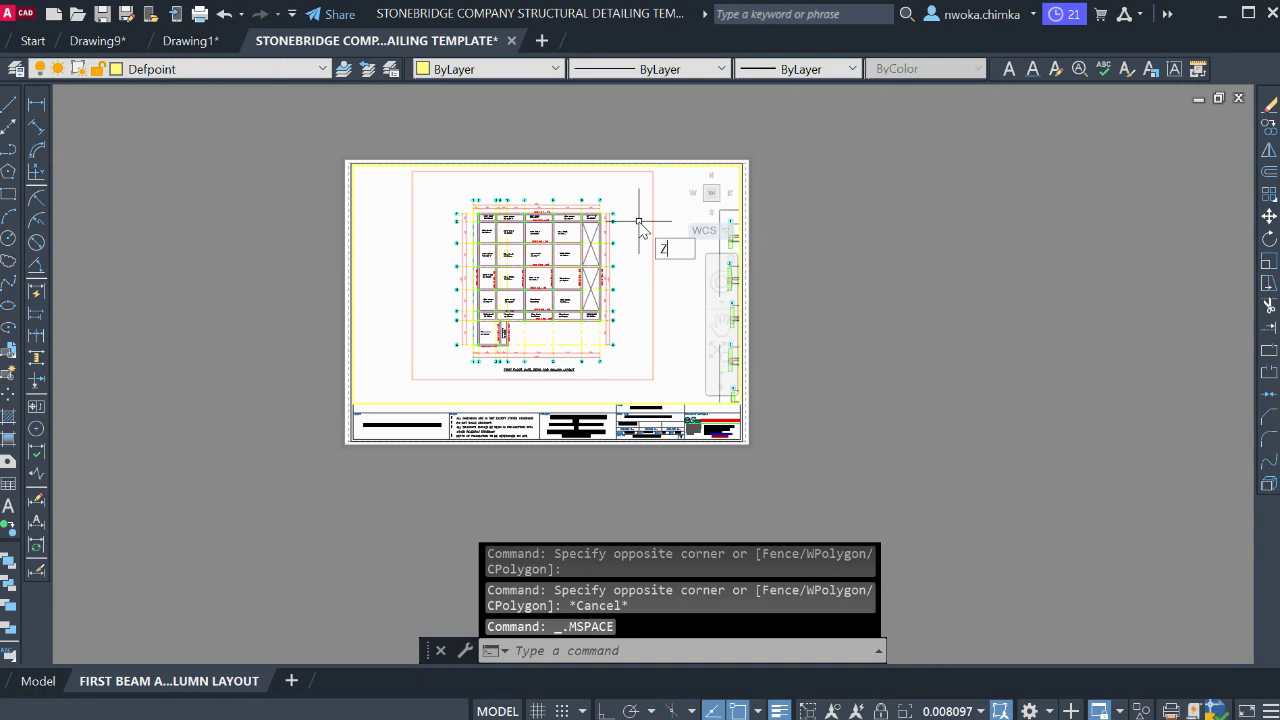
{"action": "key", "text": "Return"}
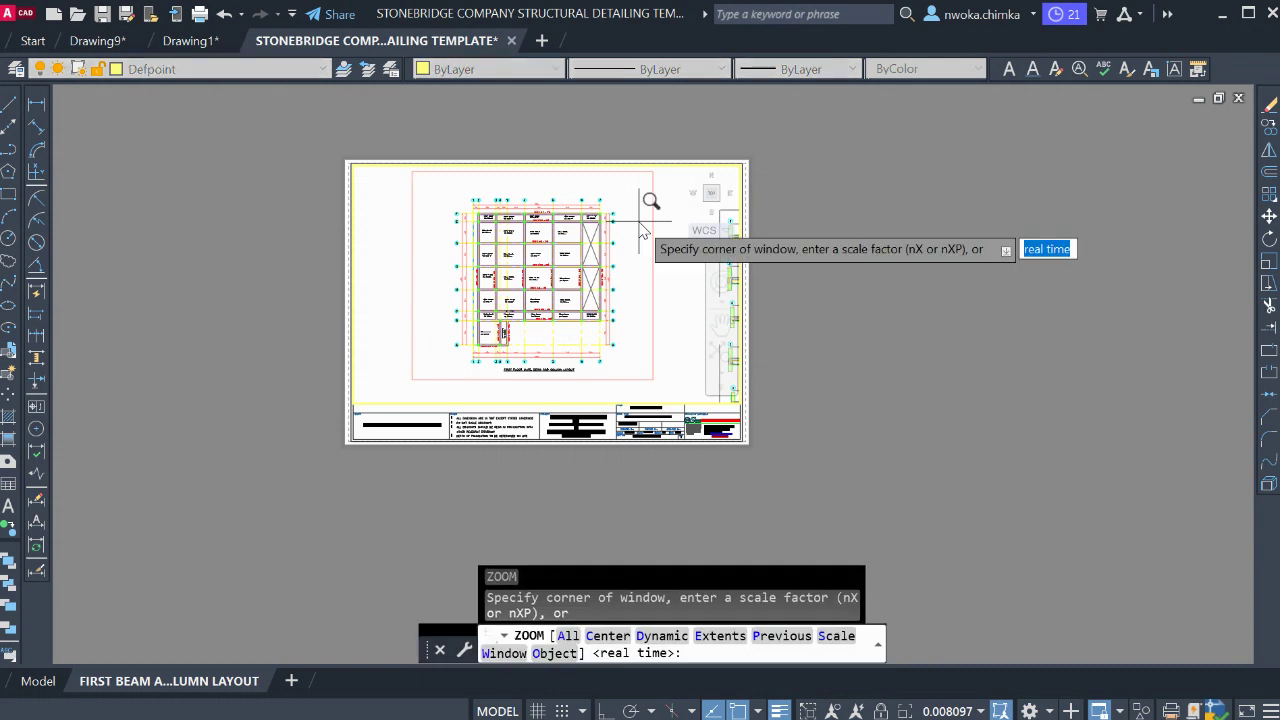
{"action": "type", "text": "1/50XP"}
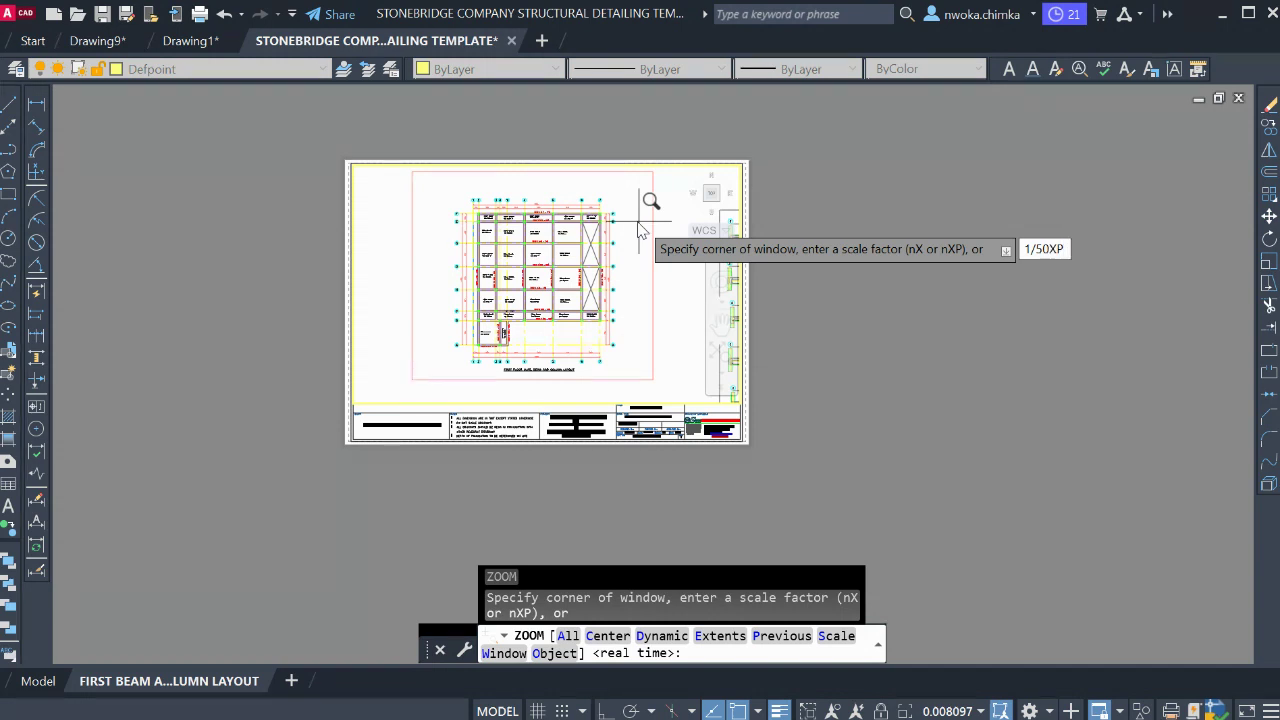
{"action": "key", "text": "Return"}
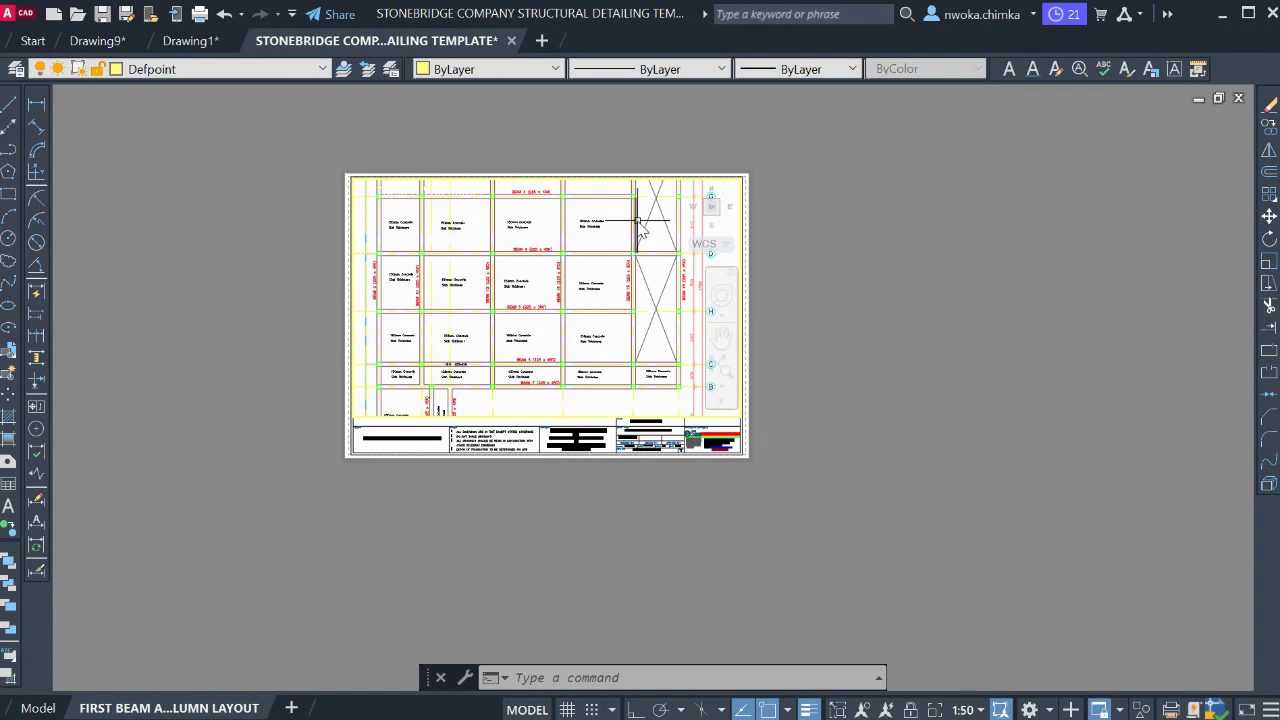
Rezoom the viewport to 1/75XP and pan the plan to centre it
{"action": "key", "text": "Return"}
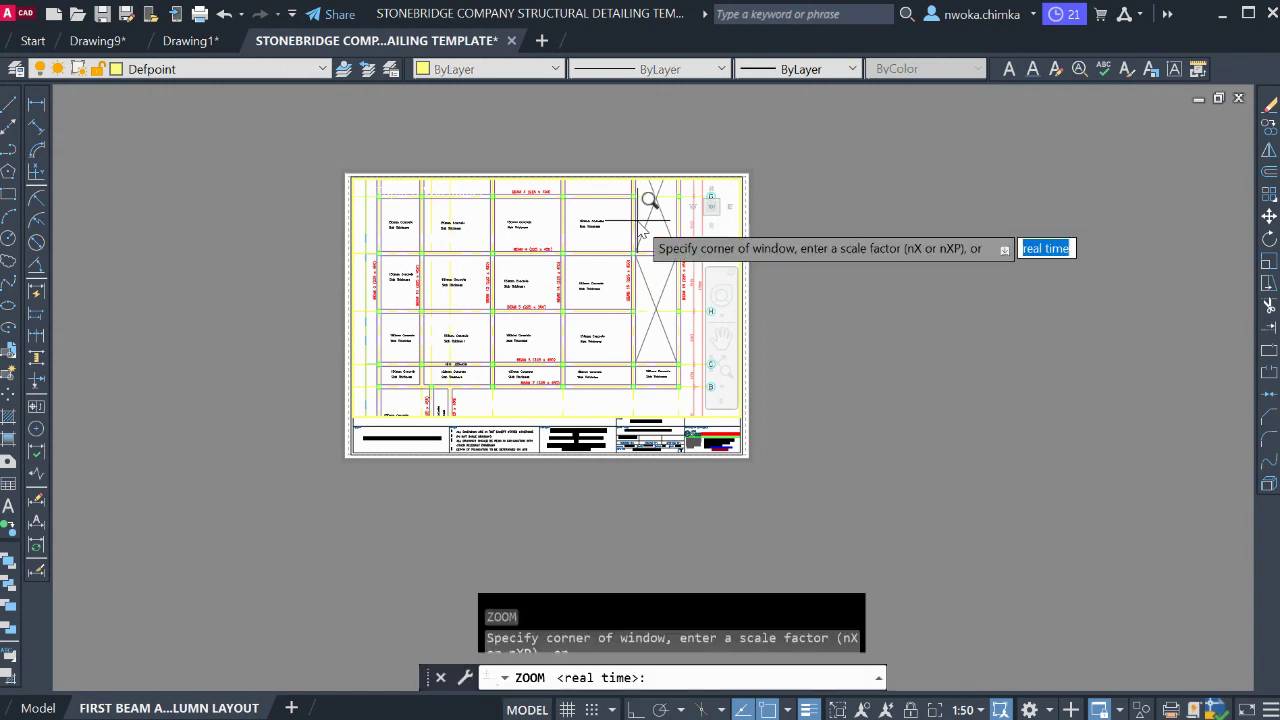
{"action": "type", "text": "1/75XP"}
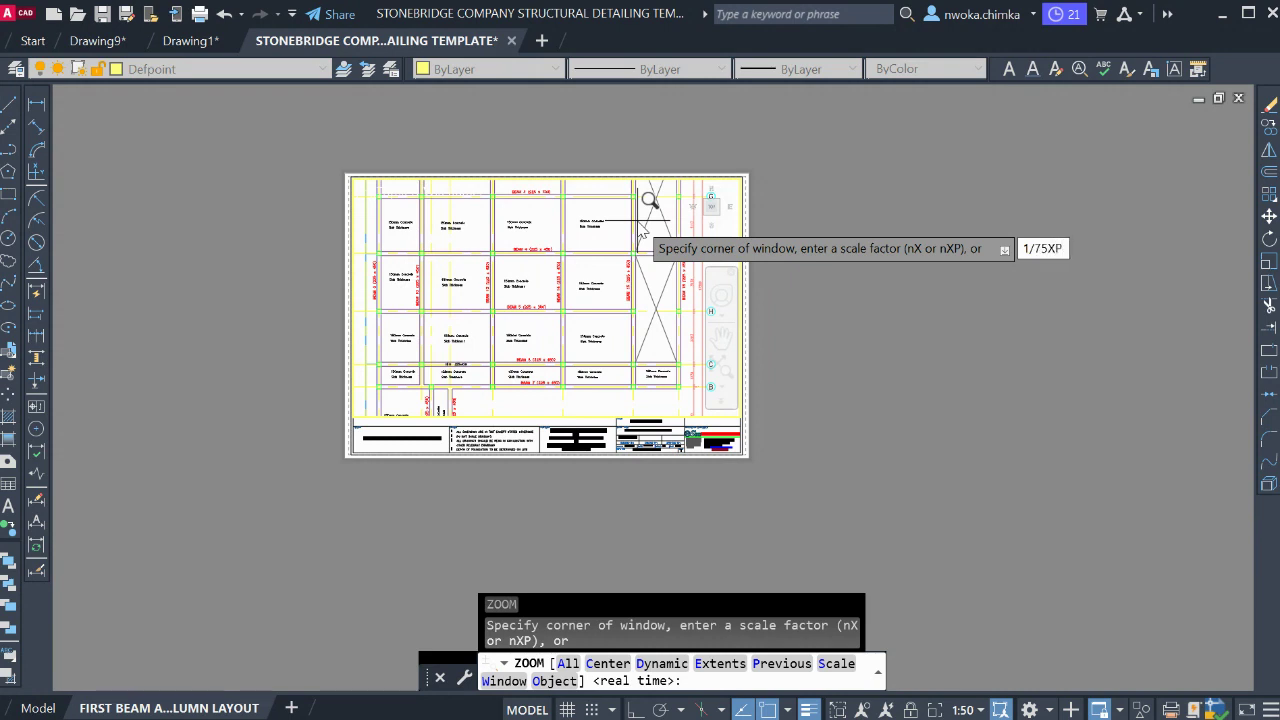
{"action": "key", "text": "Return"}
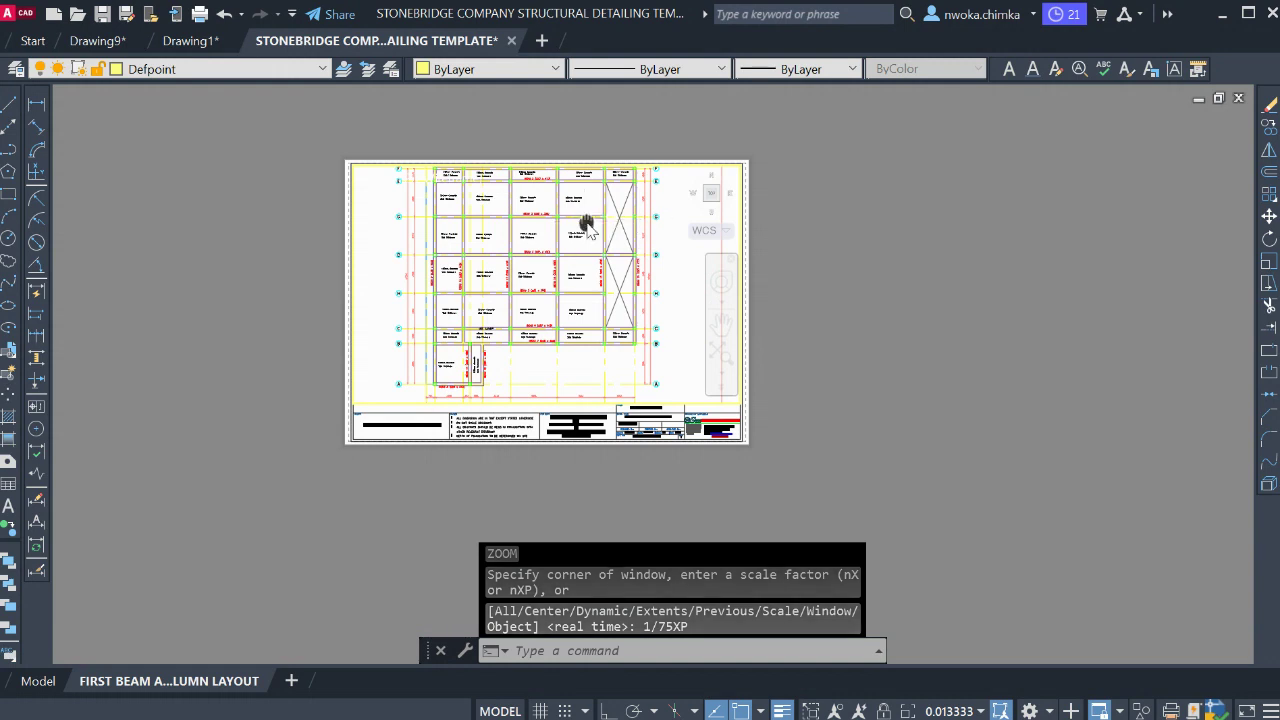
{"action": "mouse_move", "coordinate": [580, 223]}
{"action": "middle_mouse_down"}
{"action": "mouse_move", "coordinate": [590, 255]}
{"action": "mouse_move", "coordinate": [585, 238]}
{"action": "middle_mouse_up"}
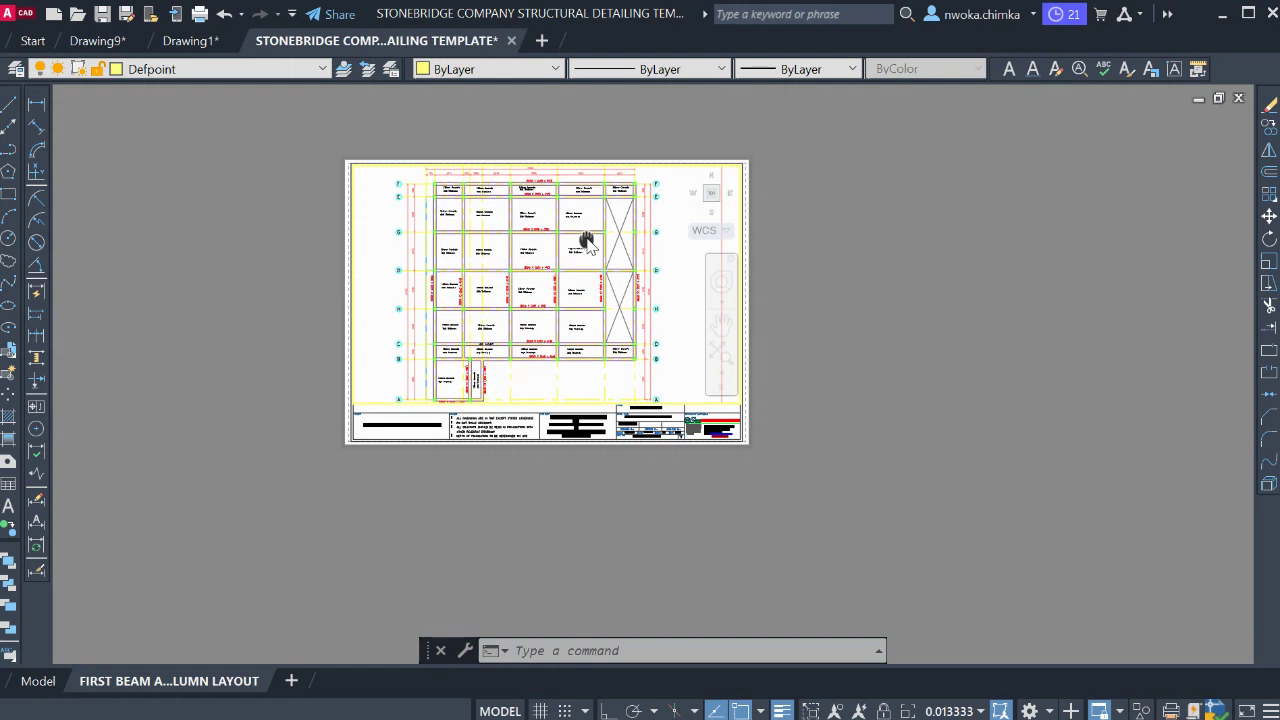
Reactivate the viewport's model space and try wheel-zooming the floor plan
{"action": "double_click", "coordinate": [907, 220]}
{"action": "left_click", "coordinate": [904, 214]}
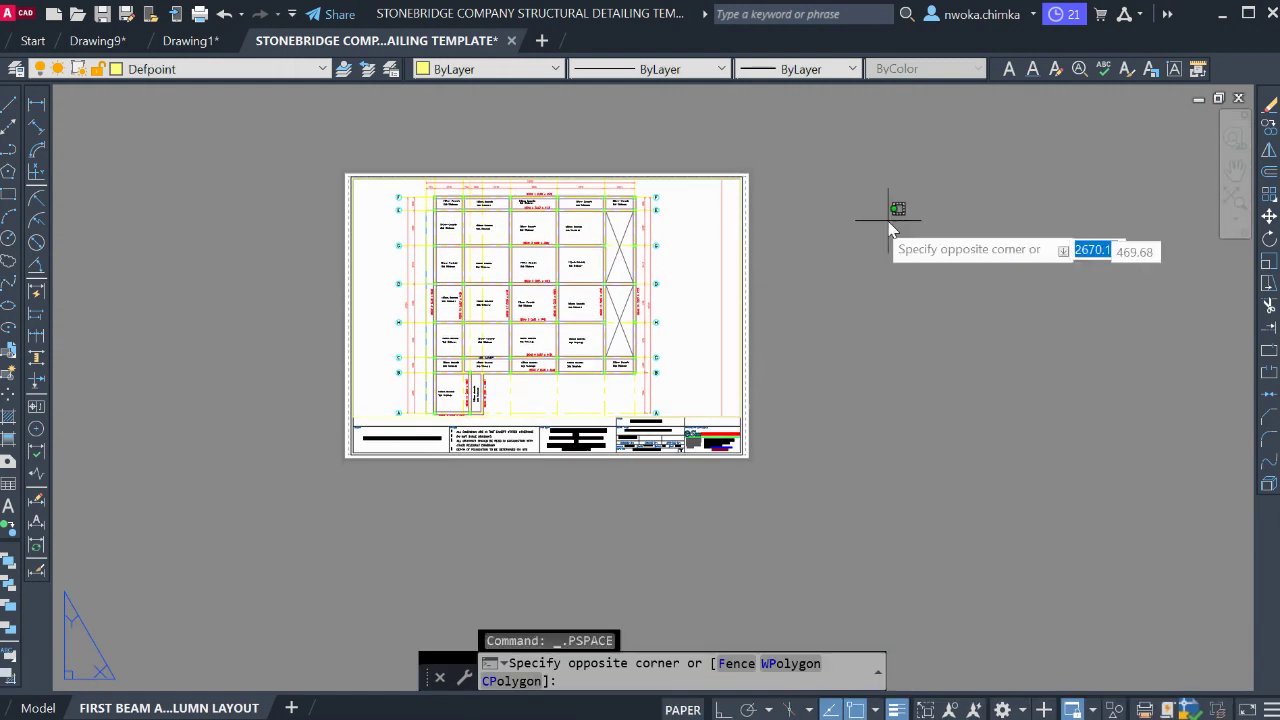
{"action": "left_click", "coordinate": [887, 230]}
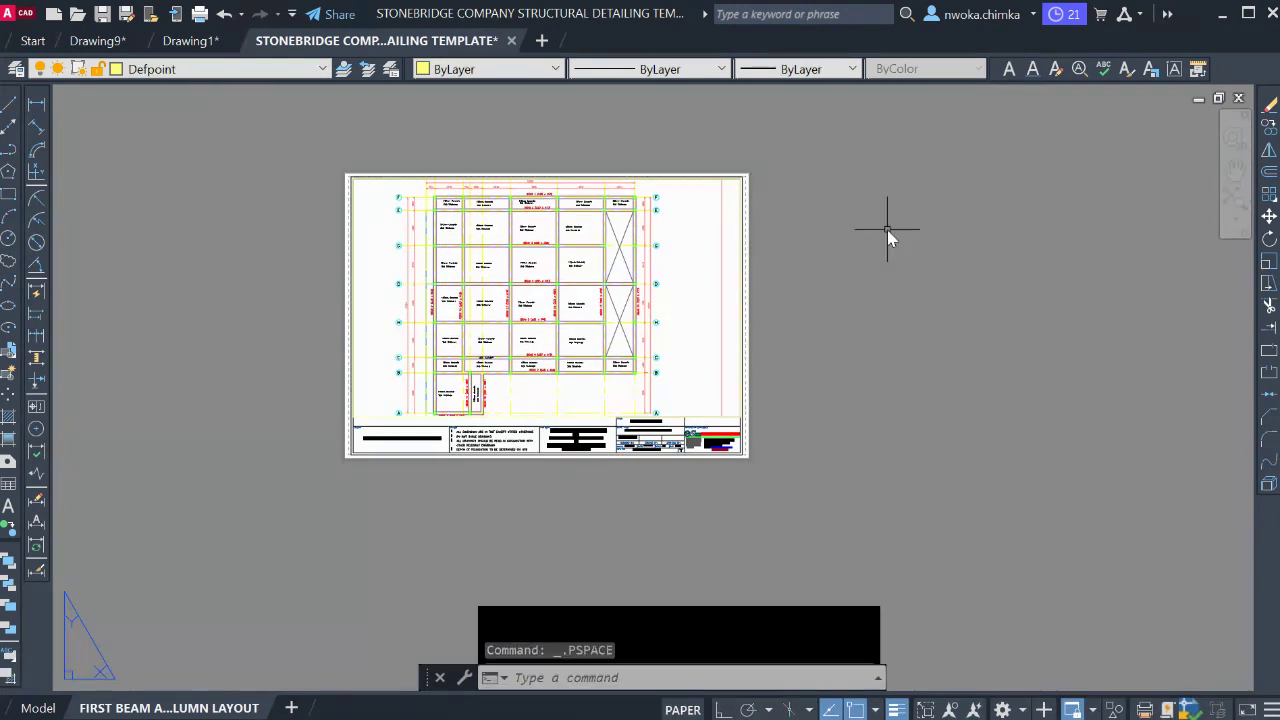
{"action": "double_click", "coordinate": [675, 225]}
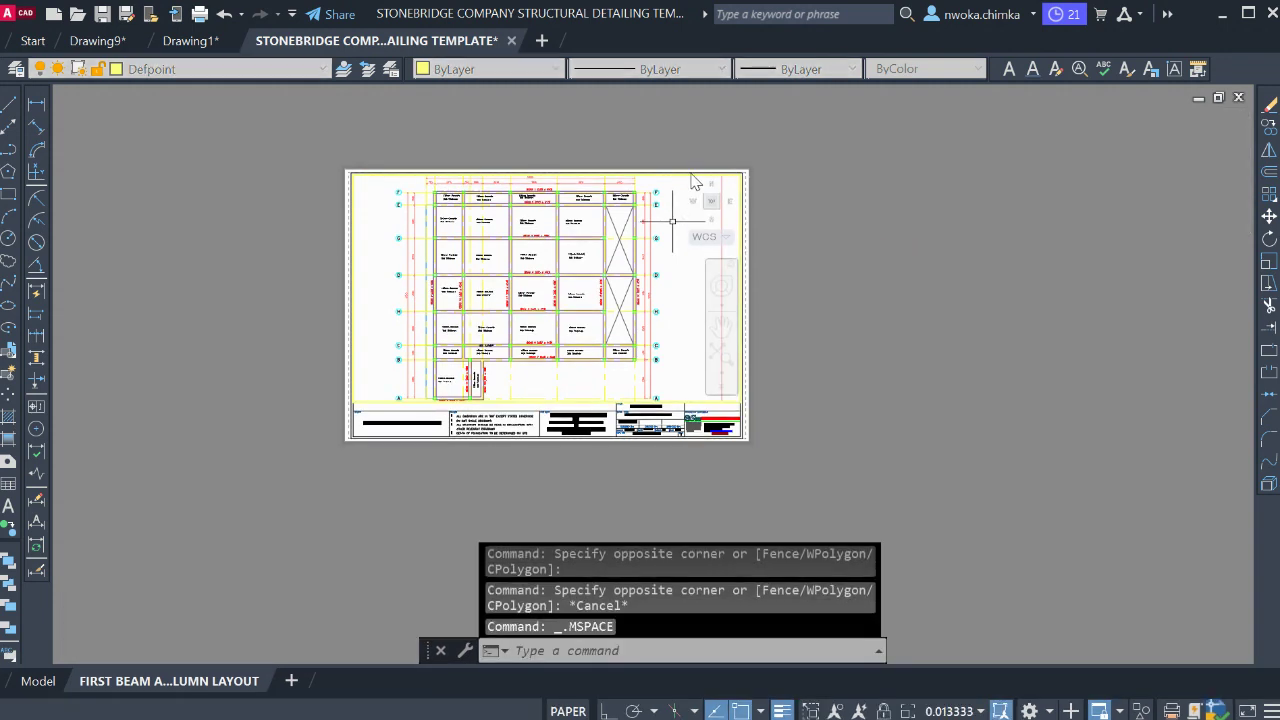
{"action": "left_click", "coordinate": [656, 232]}
{"action": "key", "text": "Escape"}
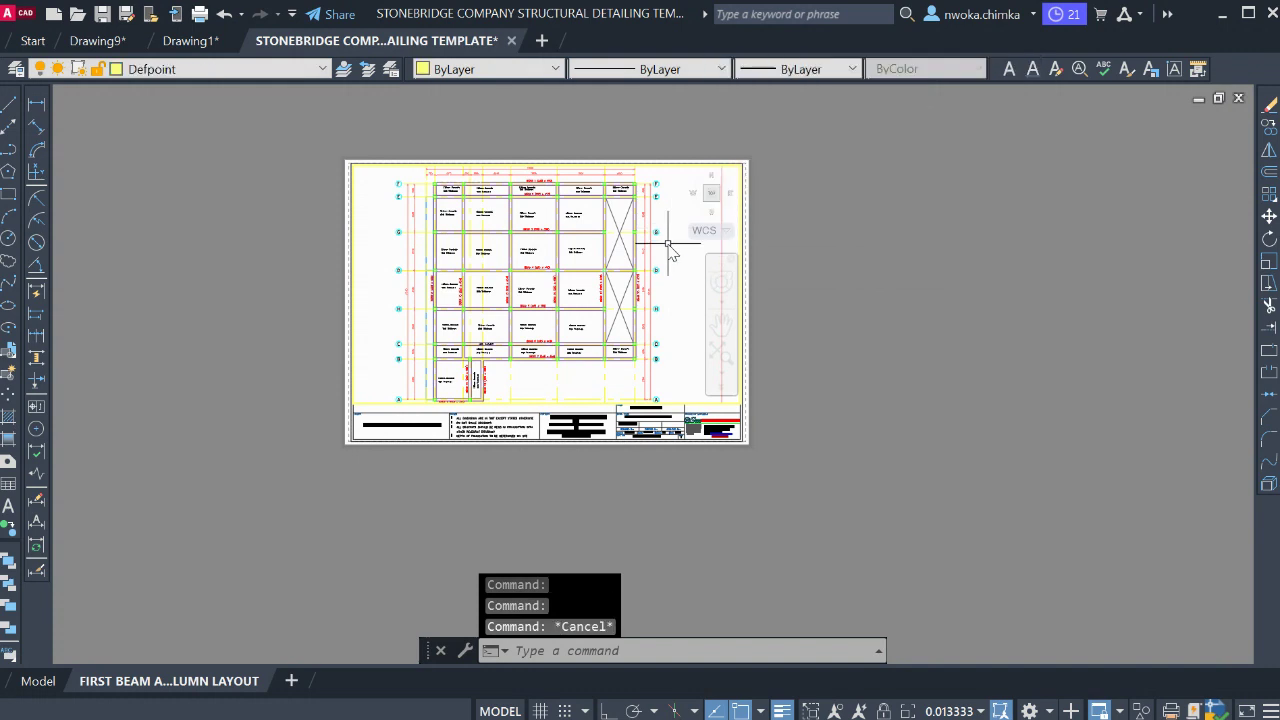
{"action": "left_click", "coordinate": [668, 243]}
{"action": "left_click", "coordinate": [671, 254]}
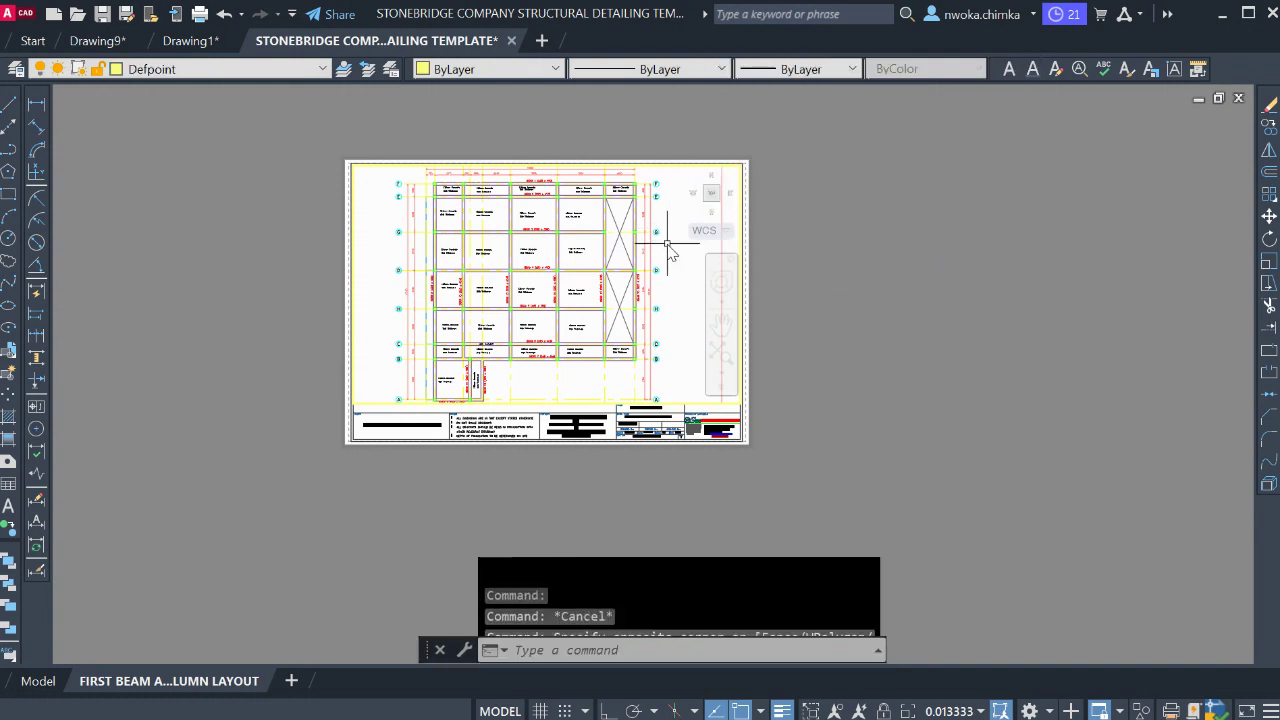
{"action": "scroll", "coordinate": [668, 252], "scroll_direction": "down", "scroll_amount": 3}
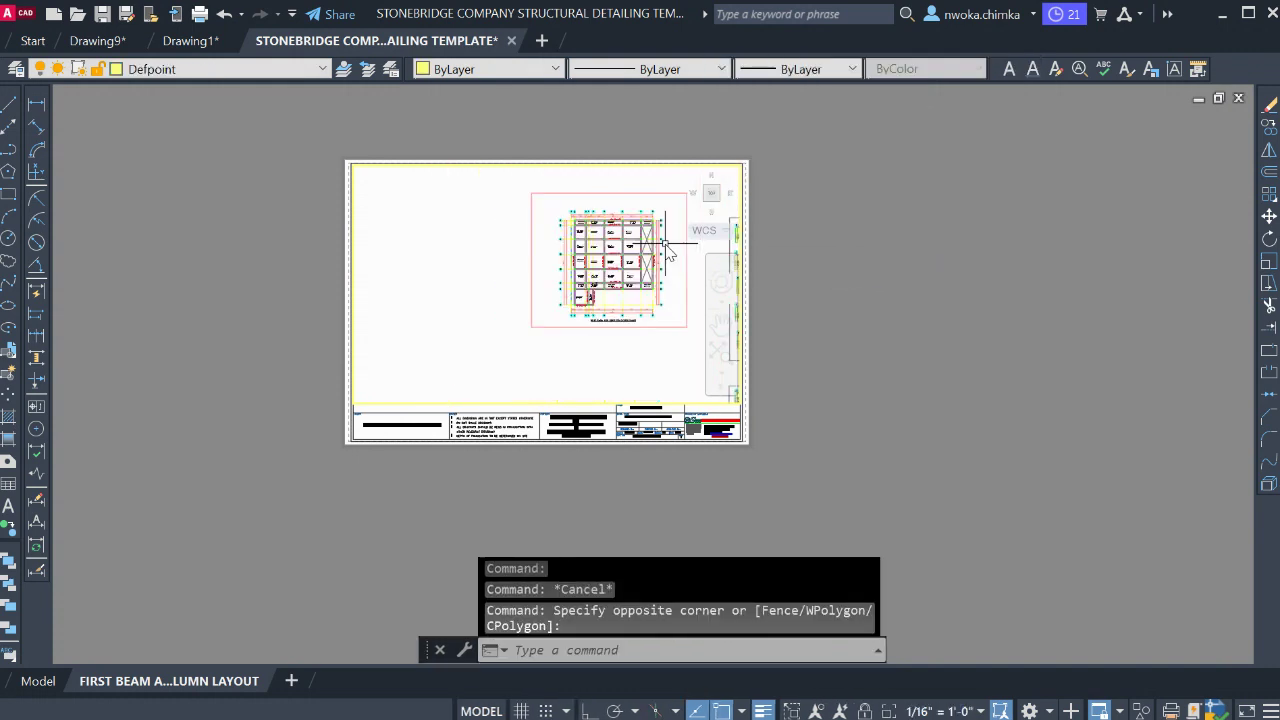
{"action": "scroll", "coordinate": [668, 252], "scroll_direction": "down", "scroll_amount": 4}
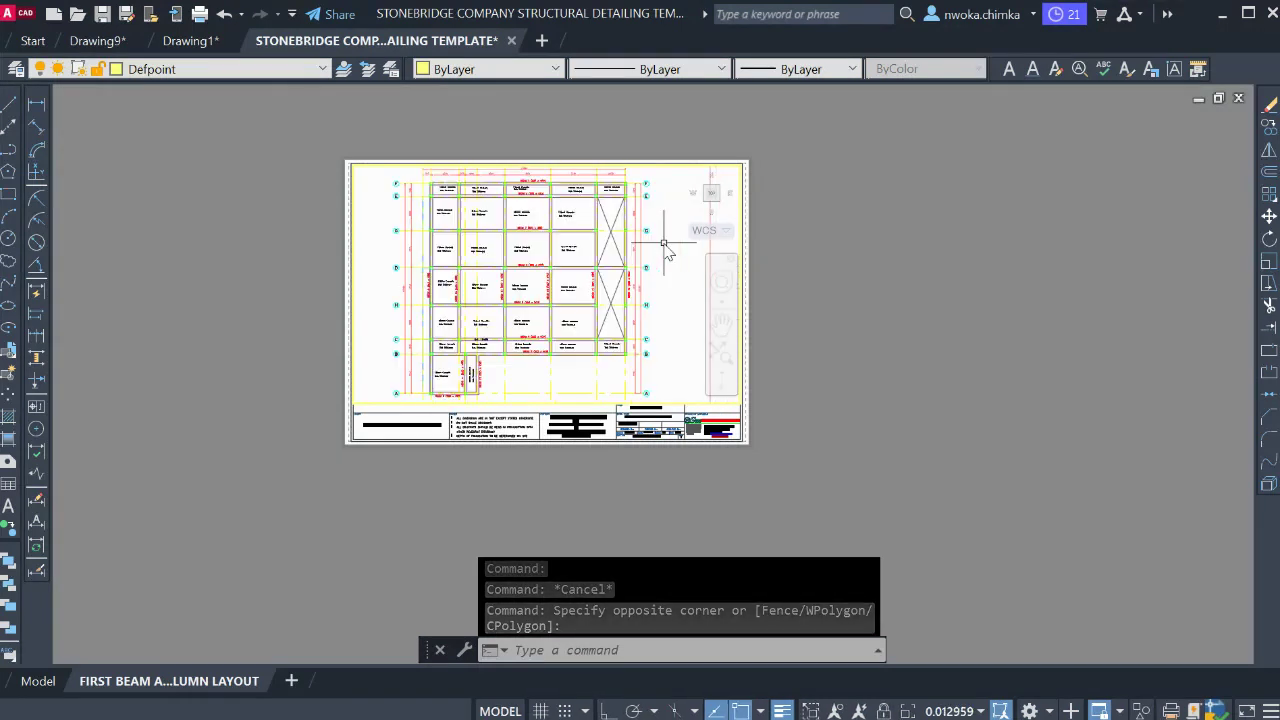
{"action": "scroll", "coordinate": [668, 254], "scroll_direction": "up", "scroll_amount": 4}
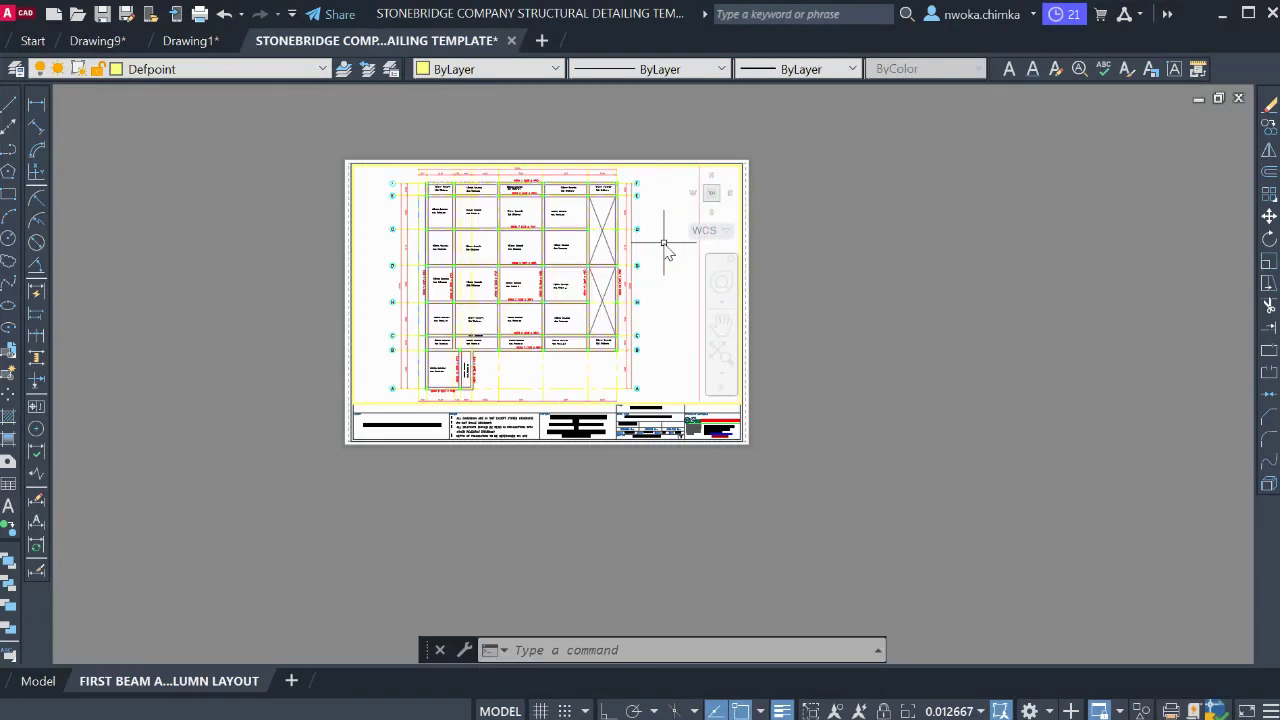
{"action": "scroll", "coordinate": [668, 254], "scroll_direction": "down", "scroll_amount": 5}
{"action": "scroll", "coordinate": [668, 254], "scroll_direction": "up", "scroll_amount": 2}
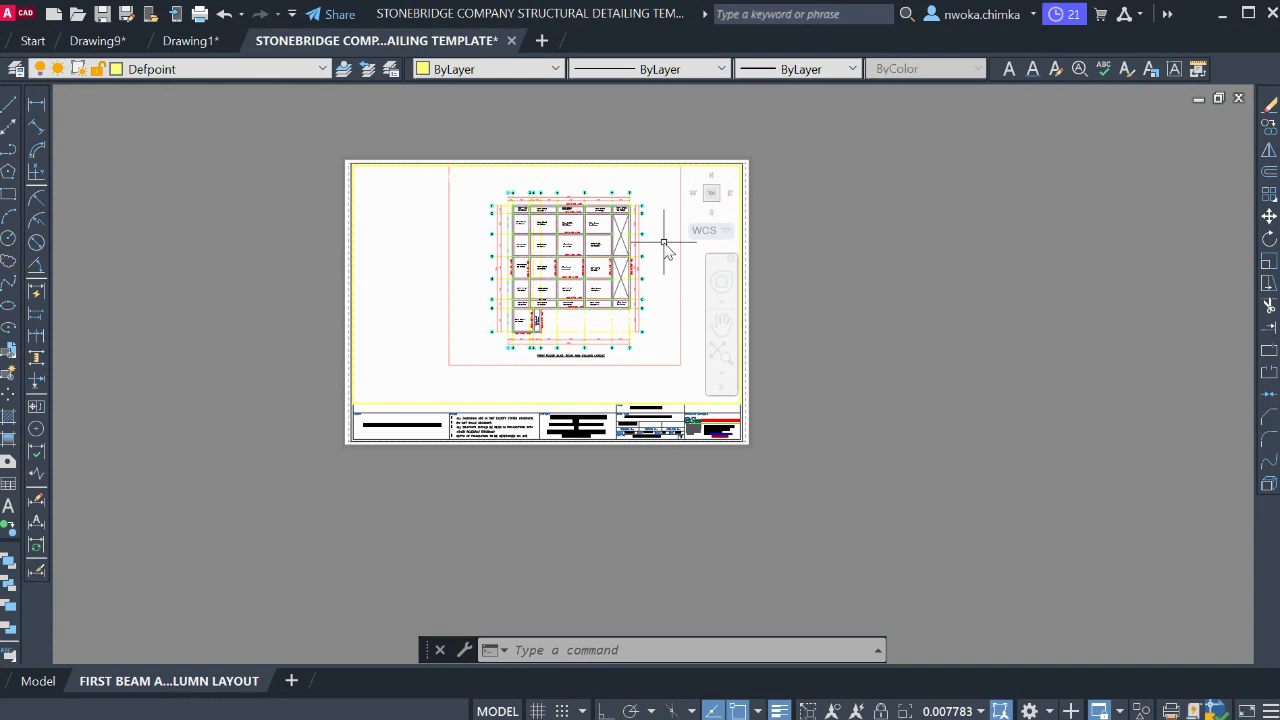
Switch back to paper space to review how the plan fits the sheet
{"action": "double_click", "coordinate": [838, 243]}
{"action": "left_click", "coordinate": [838, 236]}
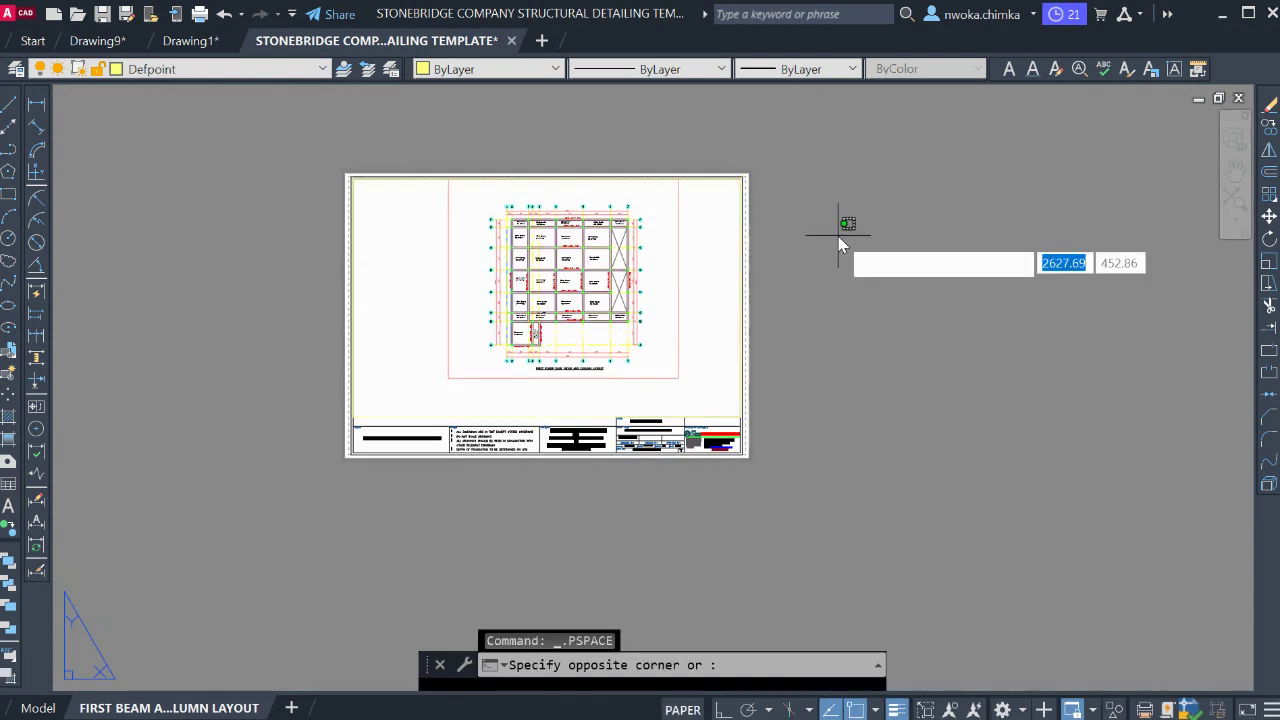
{"action": "key", "text": "Escape"}
{"action": "left_click", "coordinate": [837, 213]}
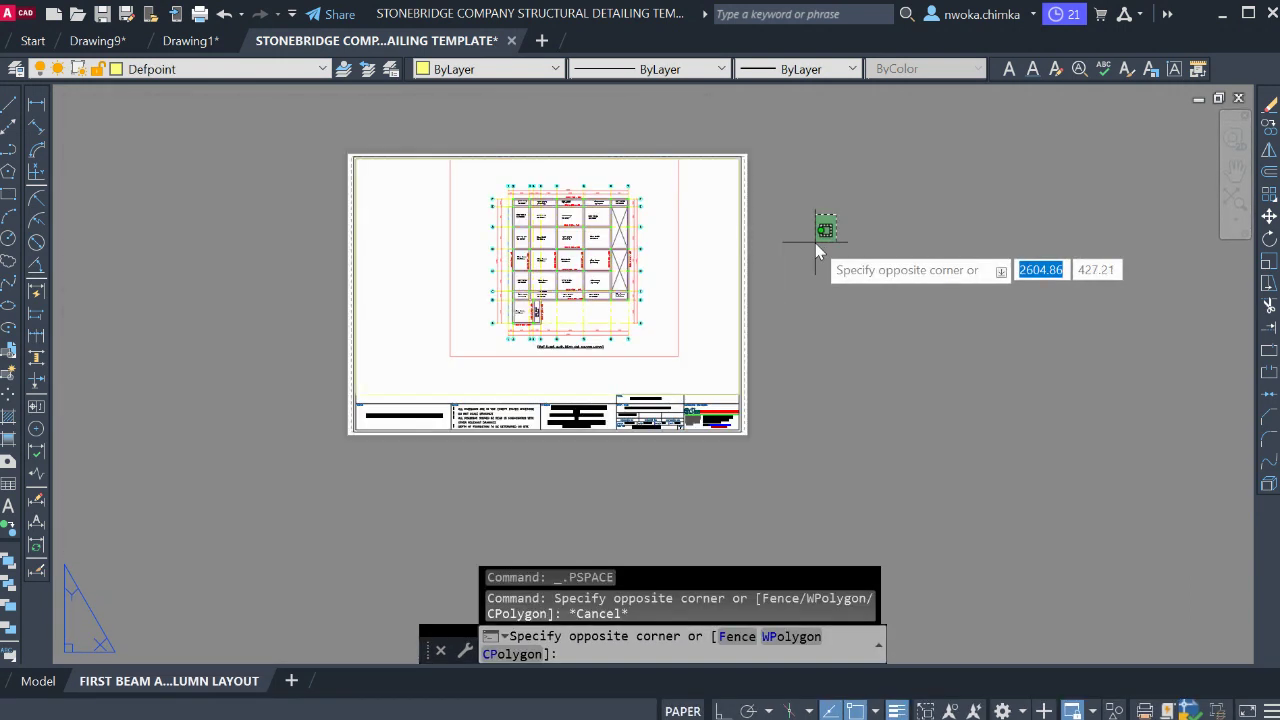
{"action": "scroll", "coordinate": [815, 243], "scroll_direction": "up", "scroll_amount": 2}
{"action": "scroll", "coordinate": [815, 243], "scroll_direction": "down", "scroll_amount": 4}
{"action": "left_click", "coordinate": [841, 234]}
{"action": "scroll", "coordinate": [720, 256], "scroll_direction": "up", "scroll_amount": 4}
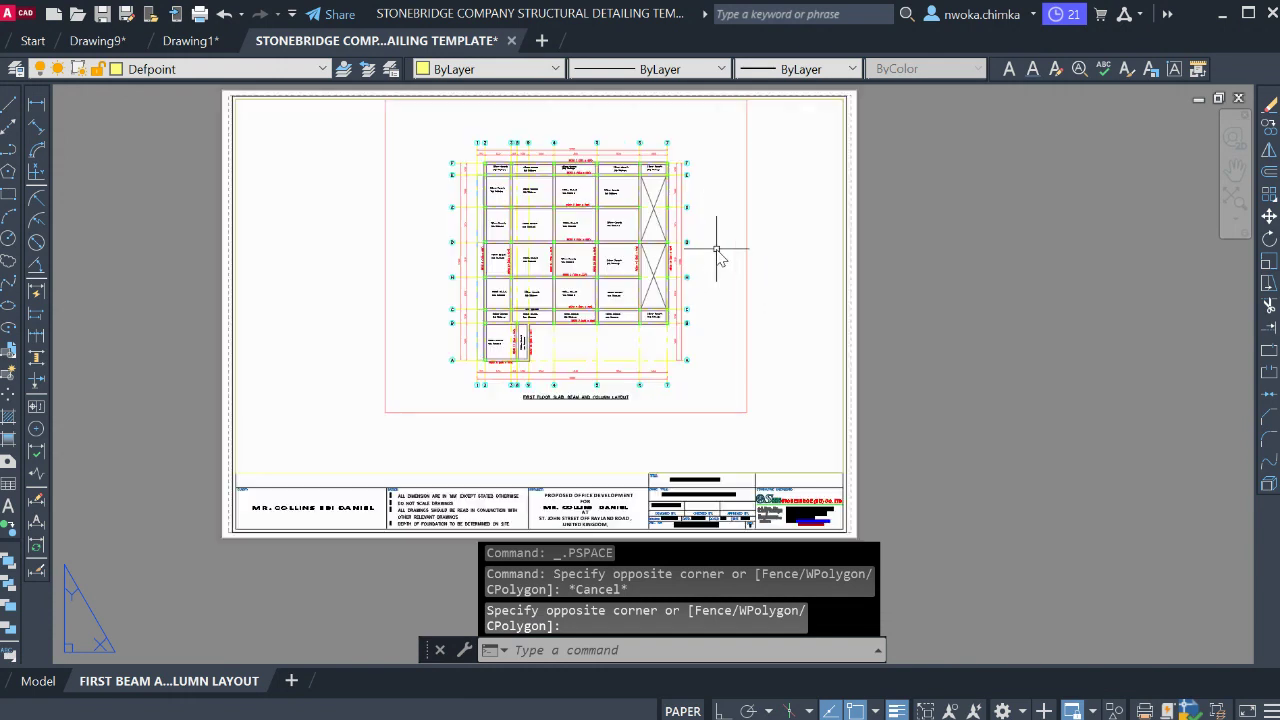
{"action": "scroll", "coordinate": [720, 244], "scroll_direction": "down", "scroll_amount": 3}
Re-enter the viewport and wheel-zoom until plan and frame fit, at scale 0.007556
{"action": "double_click", "coordinate": [724, 236]}
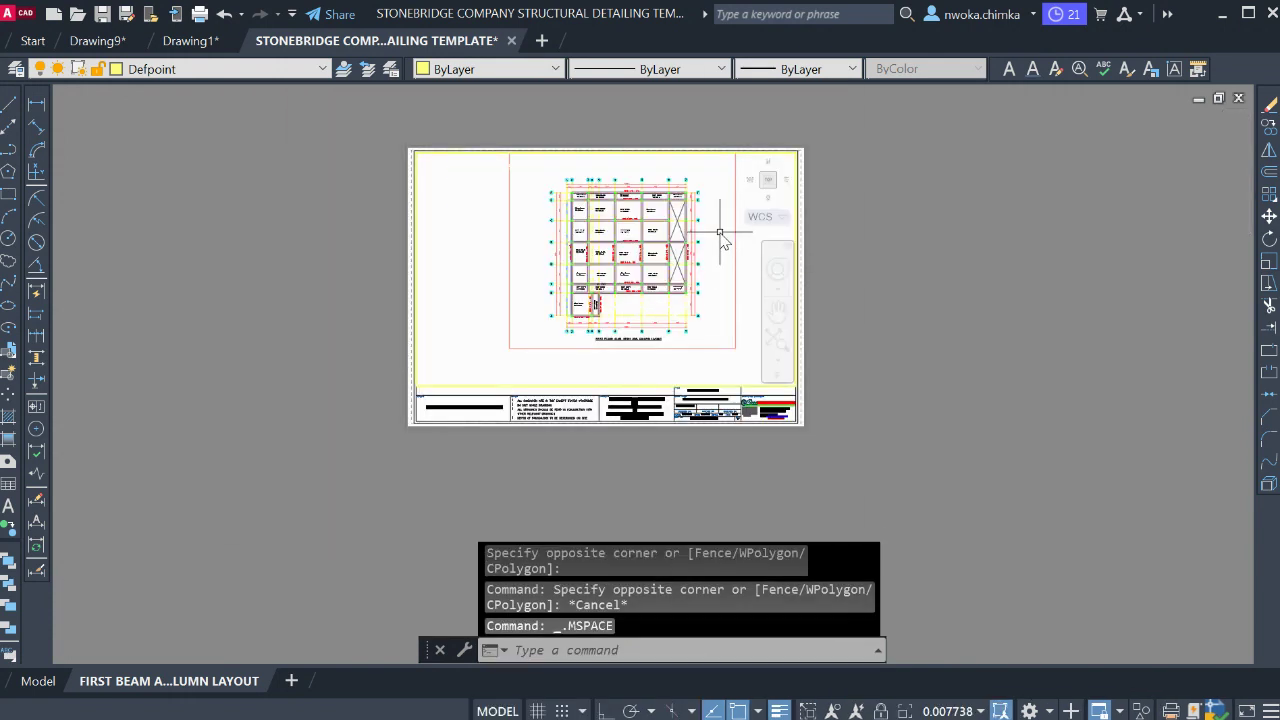
{"action": "scroll", "coordinate": [724, 240], "scroll_direction": "up", "scroll_amount": 2}
{"action": "scroll", "coordinate": [724, 240], "scroll_direction": "down", "scroll_amount": 2}
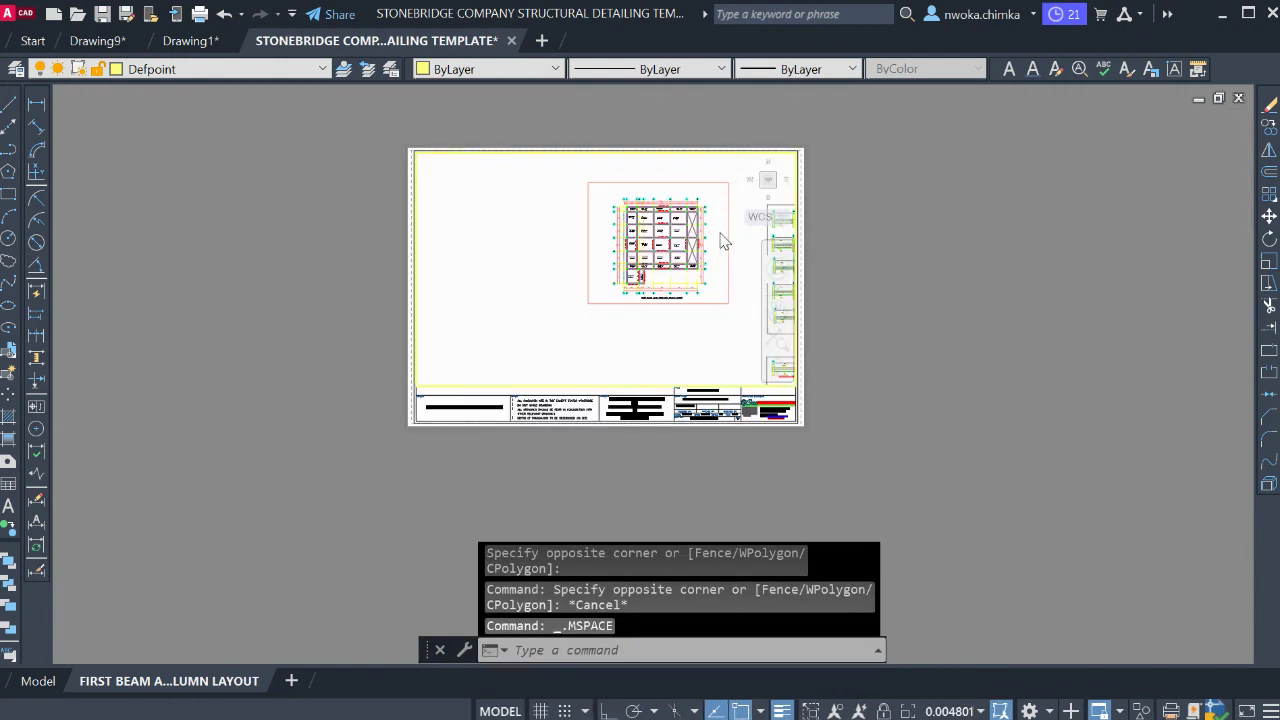
{"action": "scroll", "coordinate": [724, 240], "scroll_direction": "up", "scroll_amount": 2}
{"action": "scroll", "coordinate": [724, 240], "scroll_direction": "up", "scroll_amount": 1}
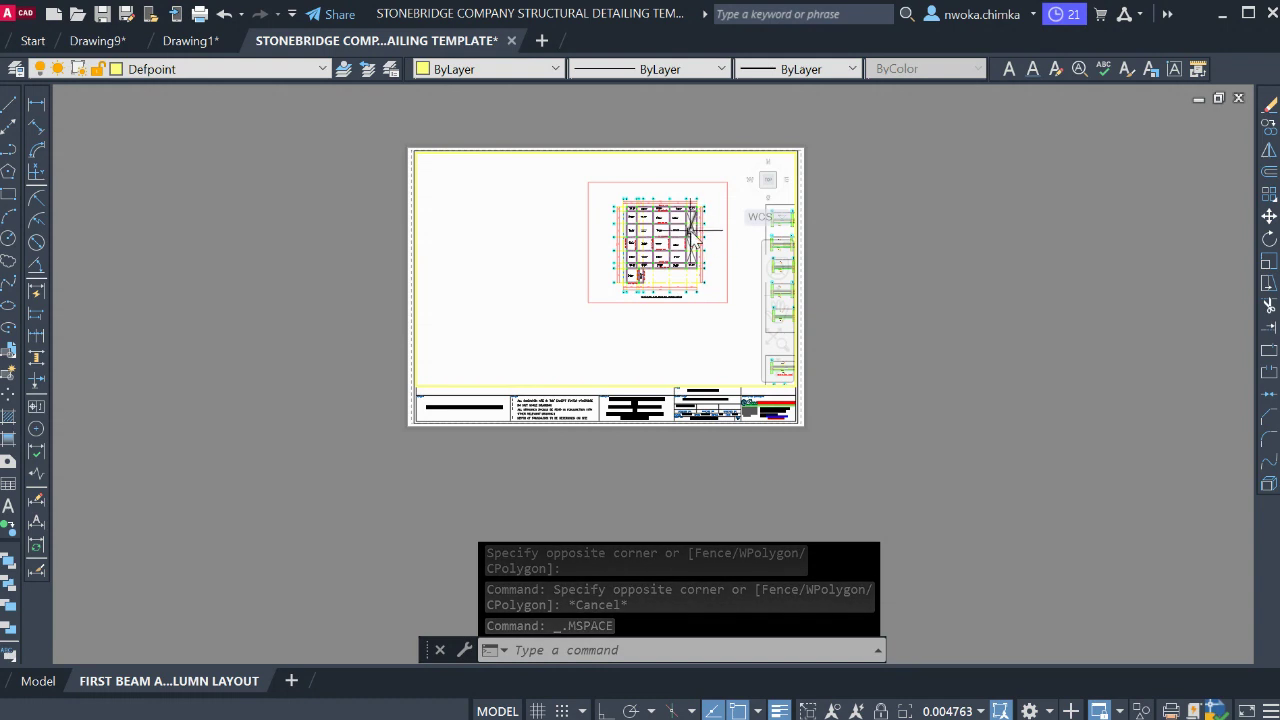
{"action": "scroll", "coordinate": [684, 232], "scroll_direction": "up", "scroll_amount": 1}
{"action": "scroll", "coordinate": [648, 238], "scroll_direction": "down", "scroll_amount": 2}
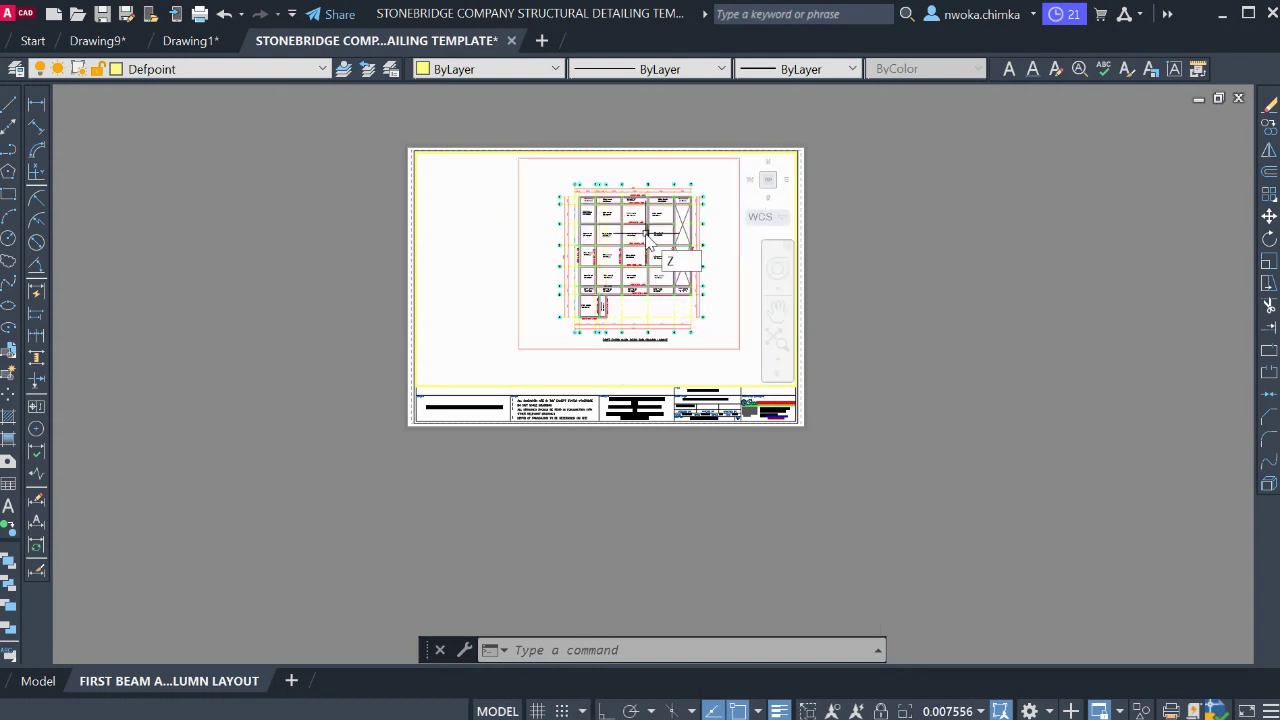
Zoom the viewport contents to 1/85XP and shift the beam layout within it
{"action": "key", "text": "Return"}
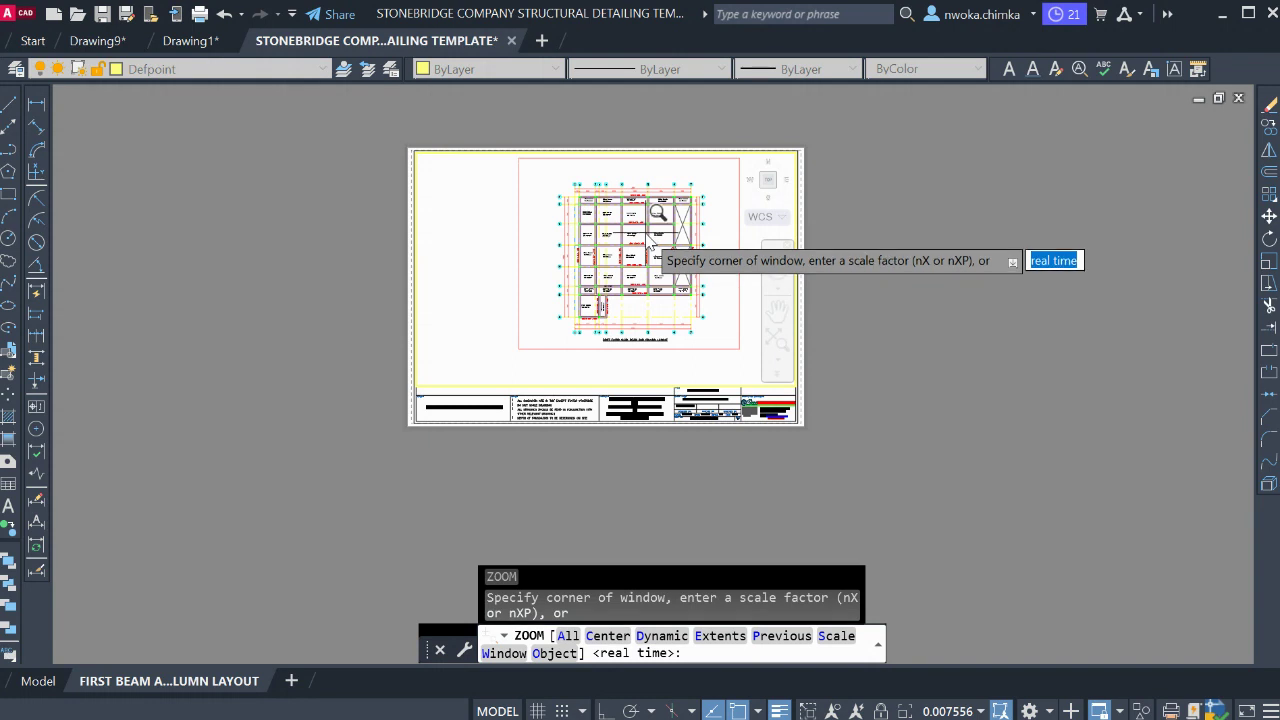
{"action": "type", "text": "1/85XP"}
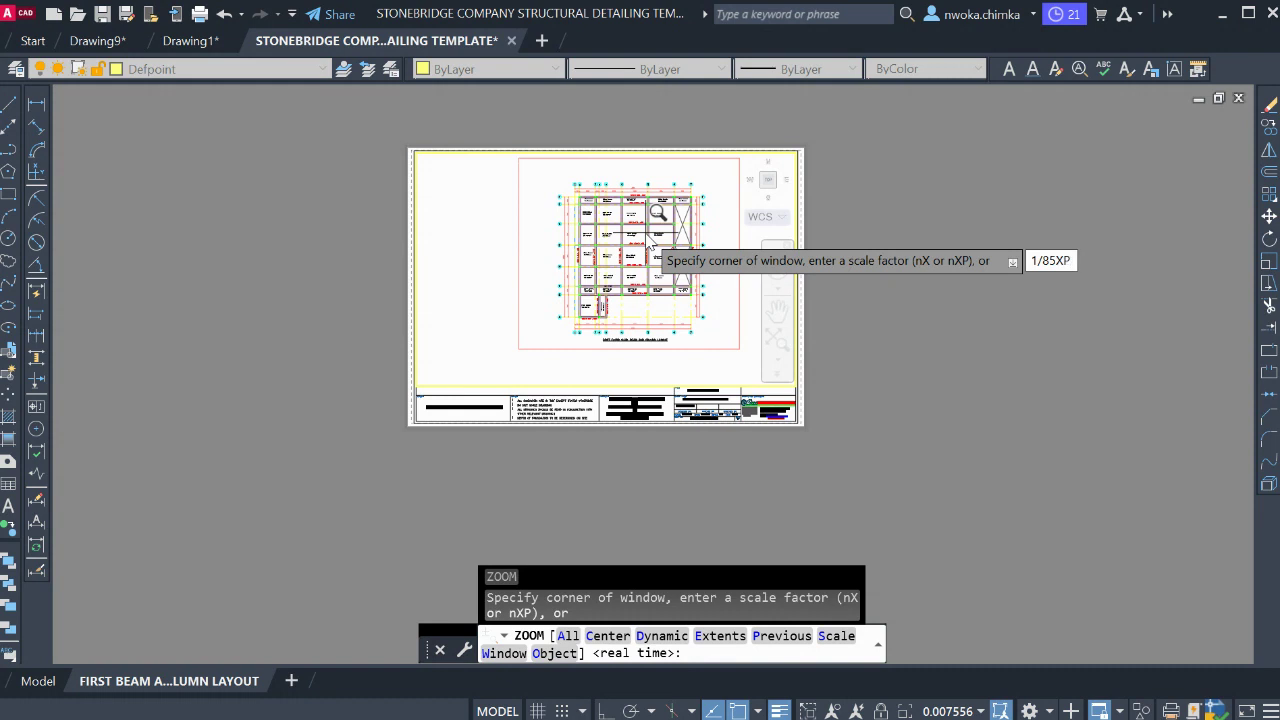
{"action": "key", "text": "Return"}
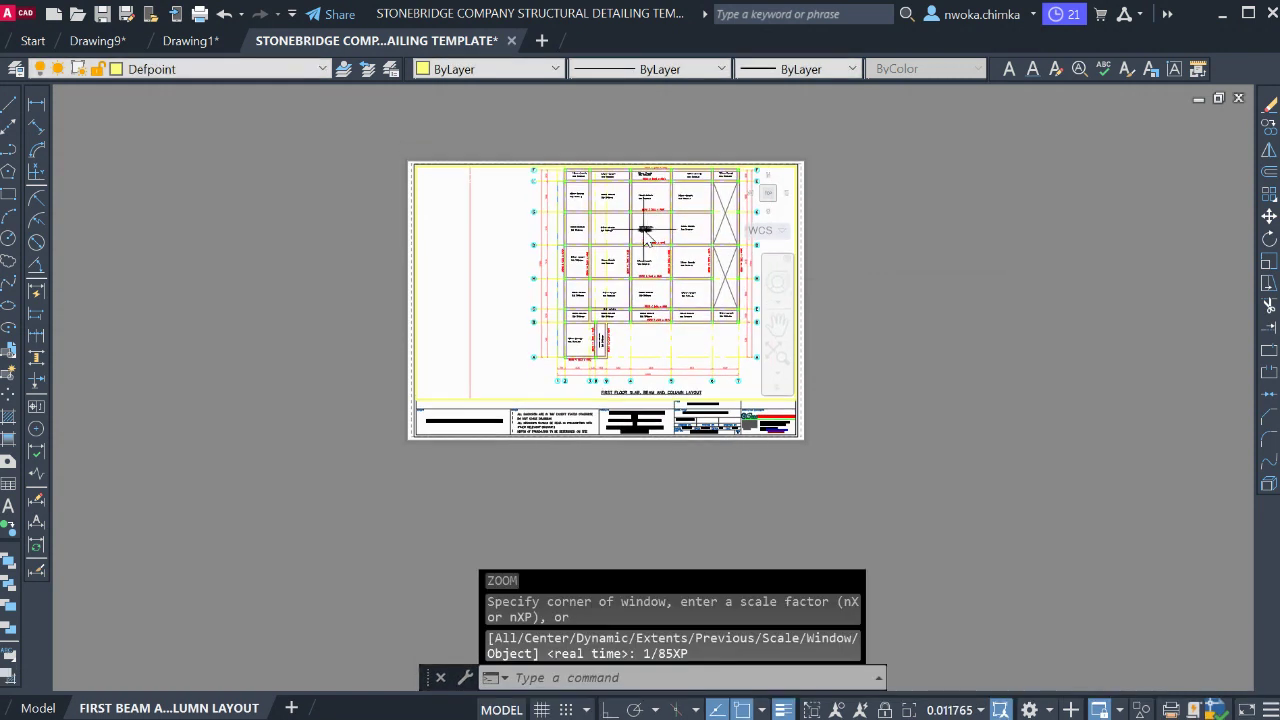
{"action": "middle_click_drag", "start_coordinate": [643, 228], "coordinate": [594, 242]}
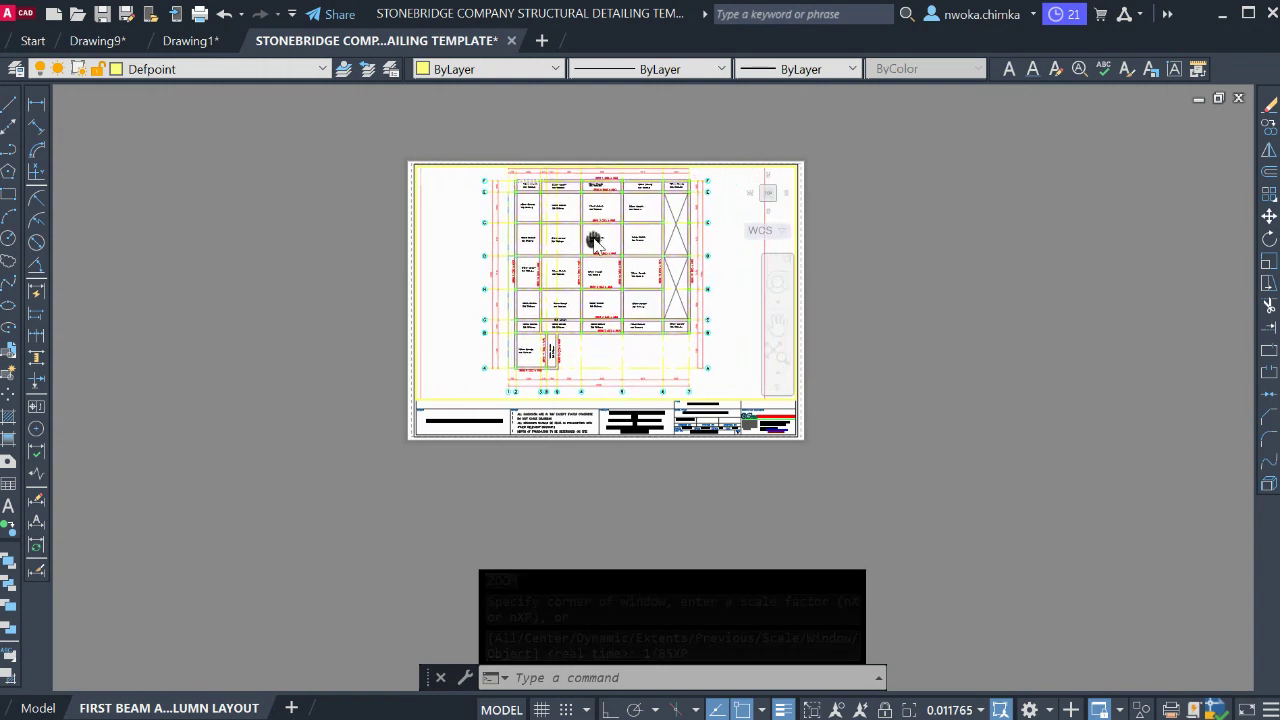
View the whole sheet from paper space, then re-enter the viewport and centre the plan
{"action": "double_click", "coordinate": [927, 220]}
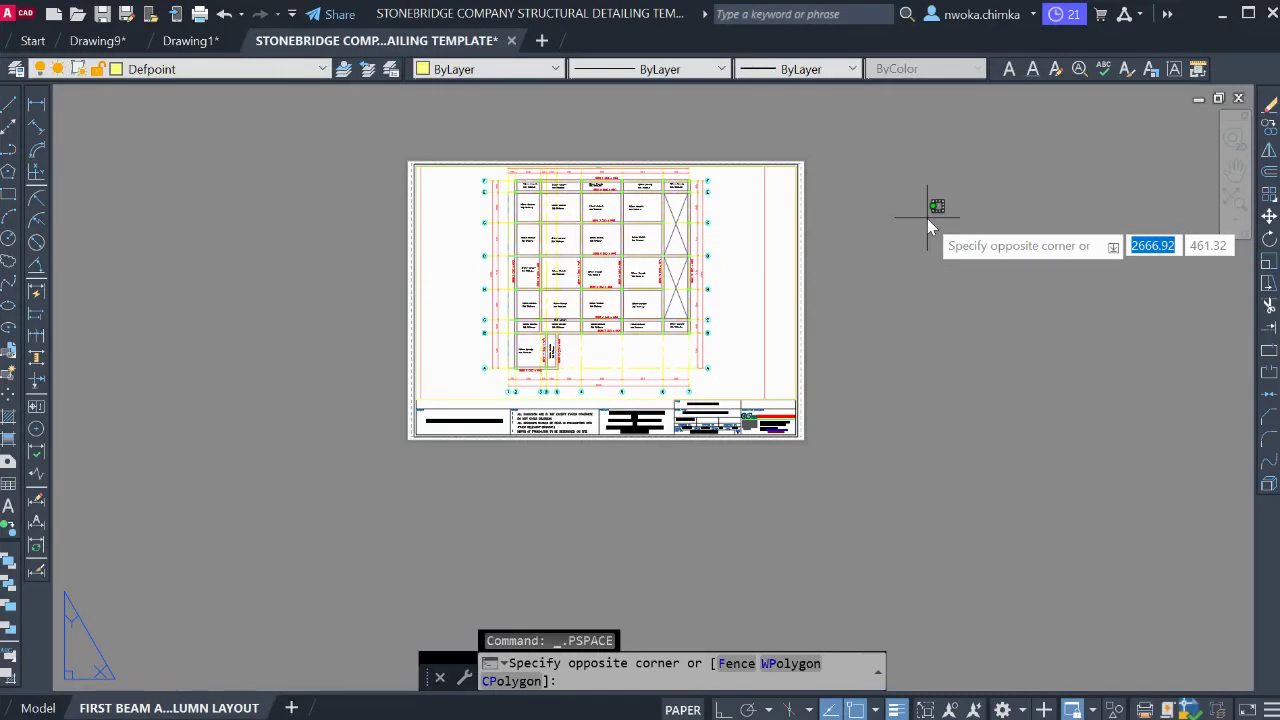
{"action": "left_click", "coordinate": [932, 192]}
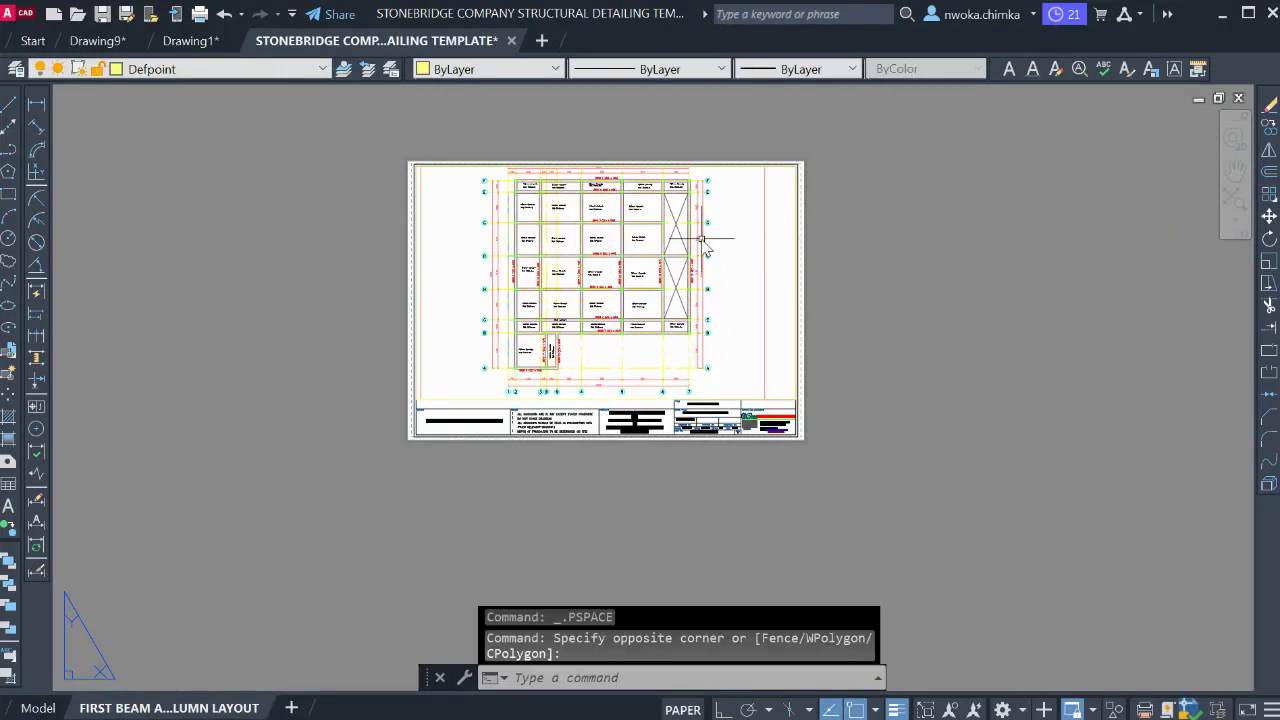
{"action": "scroll", "coordinate": [549, 390], "scroll_direction": "up", "scroll_amount": 5}
{"action": "scroll", "coordinate": [734, 366], "scroll_direction": "down", "scroll_amount": 3}
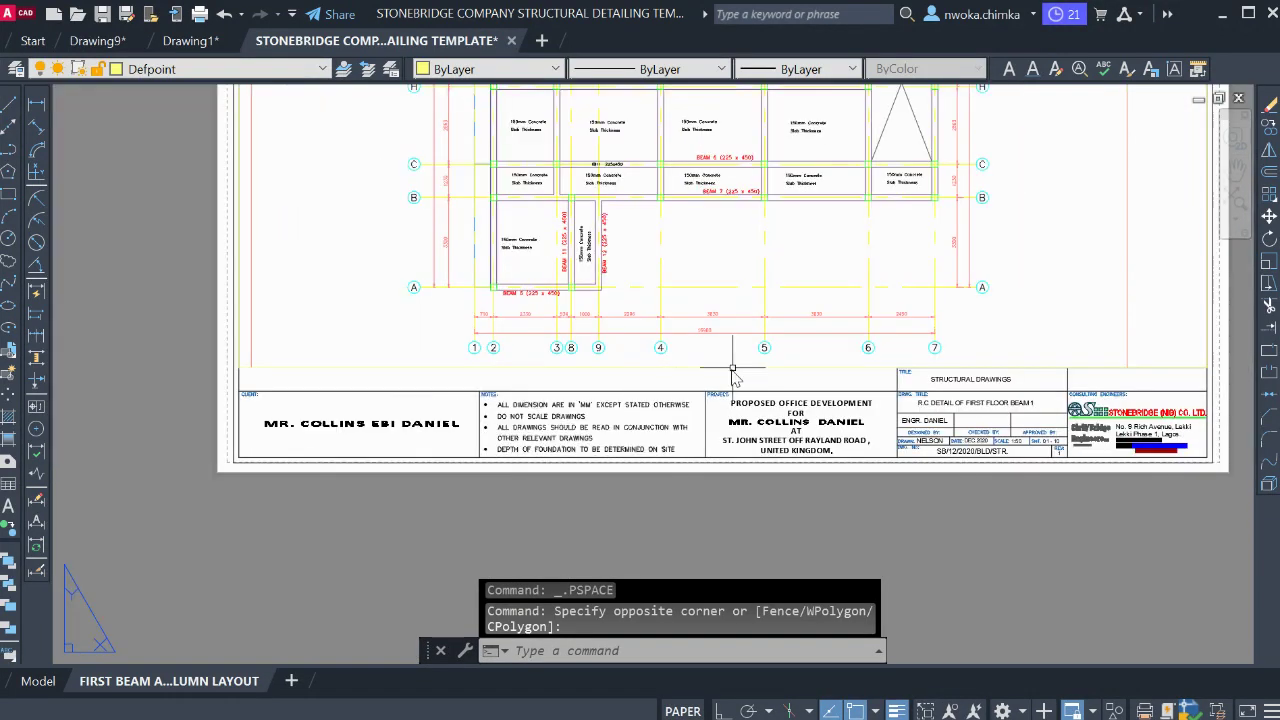
{"action": "scroll", "coordinate": [652, 505], "scroll_direction": "up", "scroll_amount": 1}
{"action": "scroll", "coordinate": [652, 505], "scroll_direction": "down", "scroll_amount": 3}
{"action": "scroll", "coordinate": [623, 214], "scroll_direction": "up", "scroll_amount": 4}
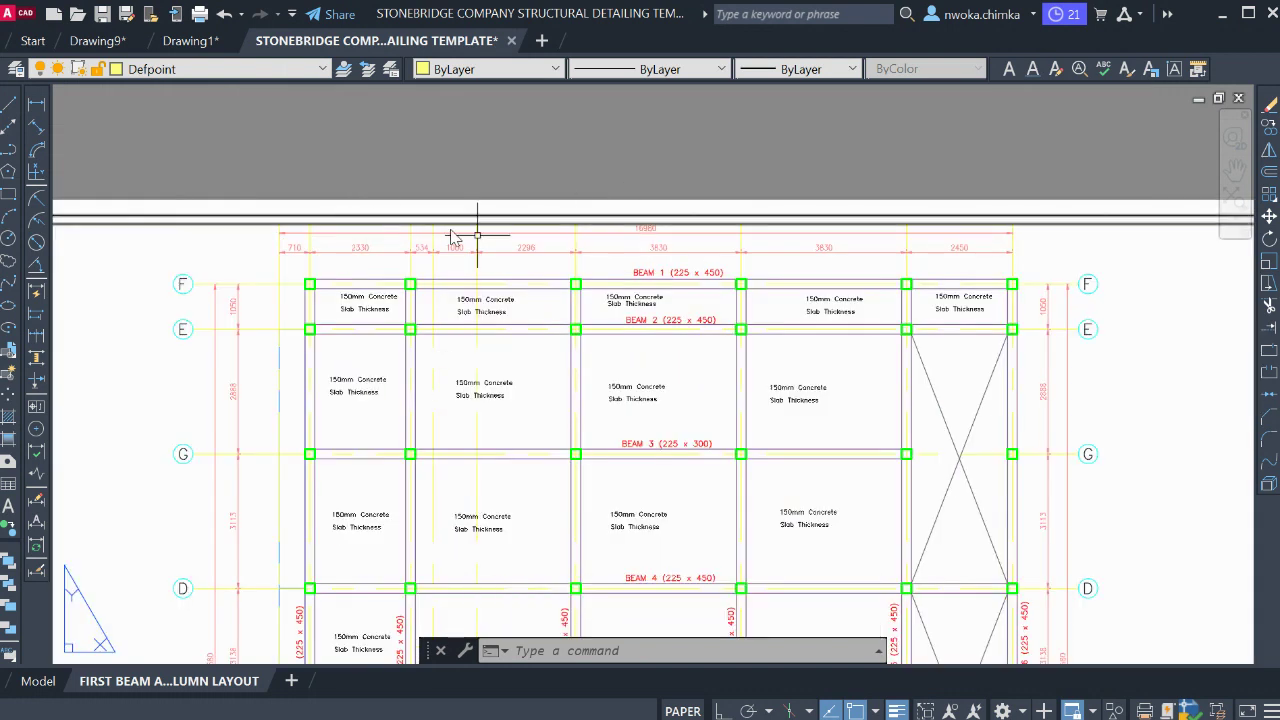
{"action": "scroll", "coordinate": [509, 223], "scroll_direction": "down", "scroll_amount": 4}
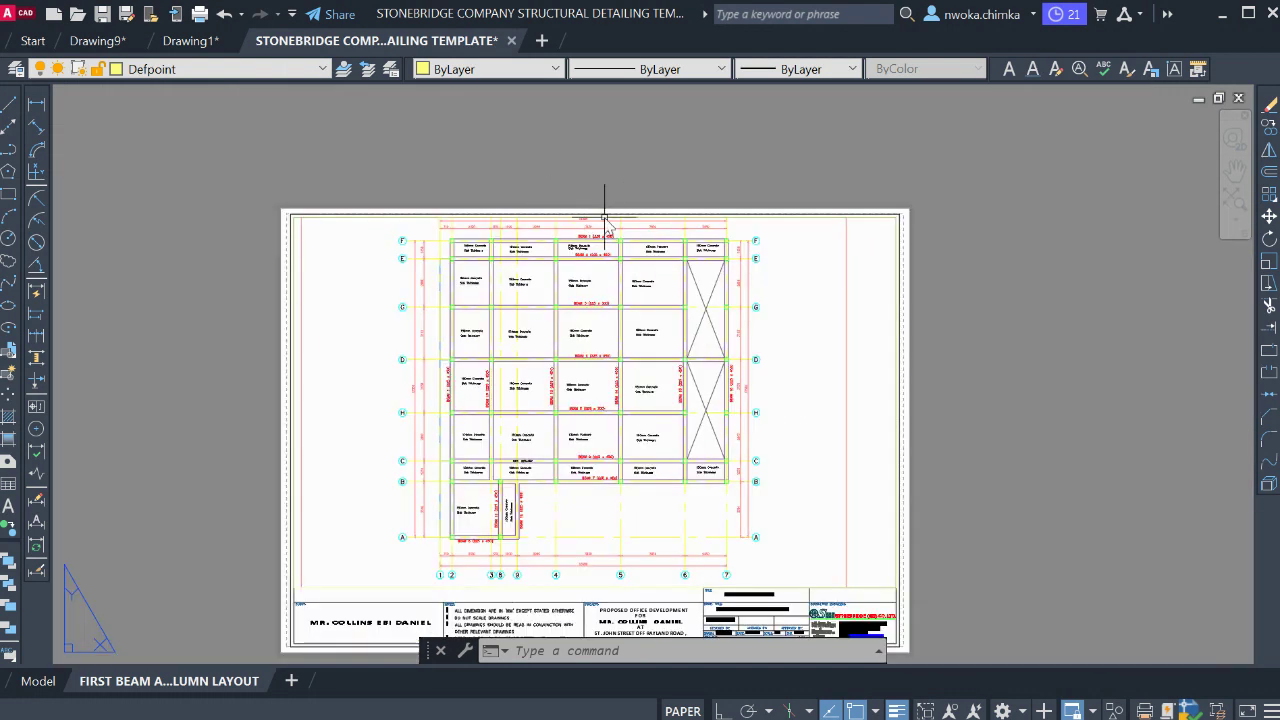
{"action": "middle_click_drag", "start_coordinate": [649, 320], "coordinate": [640, 270]}
{"action": "double_click", "coordinate": [786, 286]}
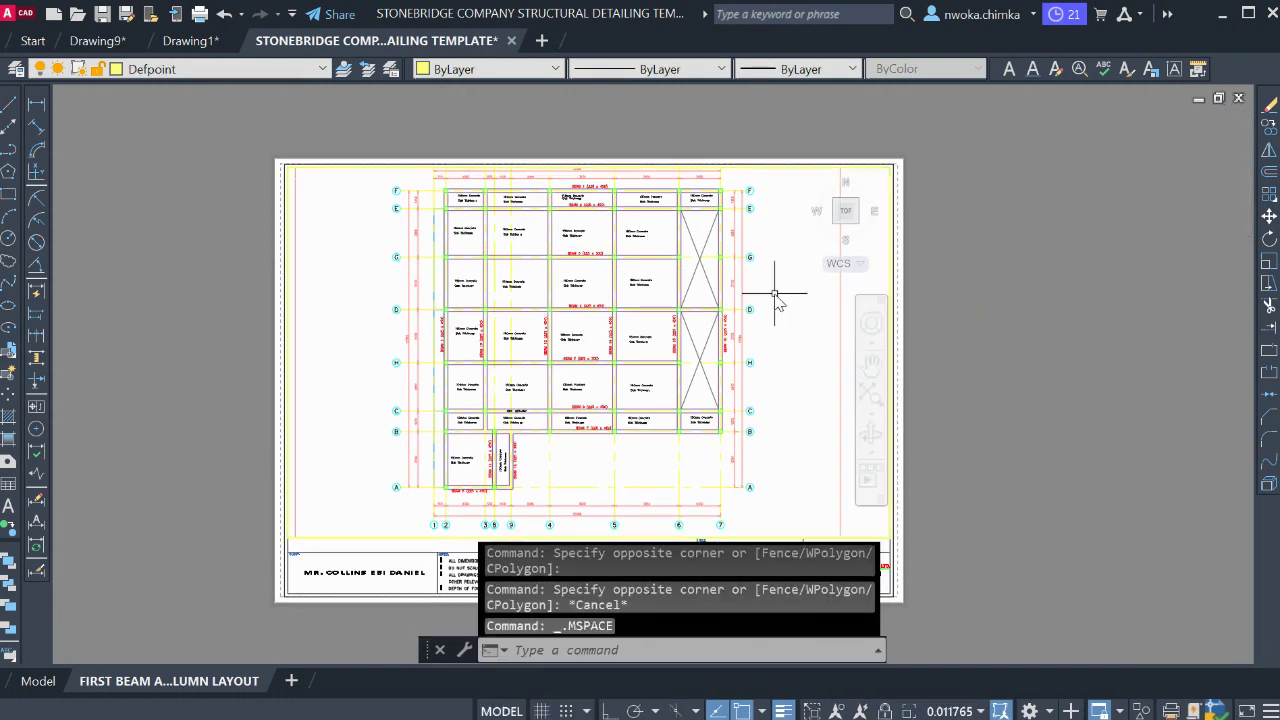
{"action": "middle_click_drag", "start_coordinate": [773, 298], "coordinate": [752, 314]}
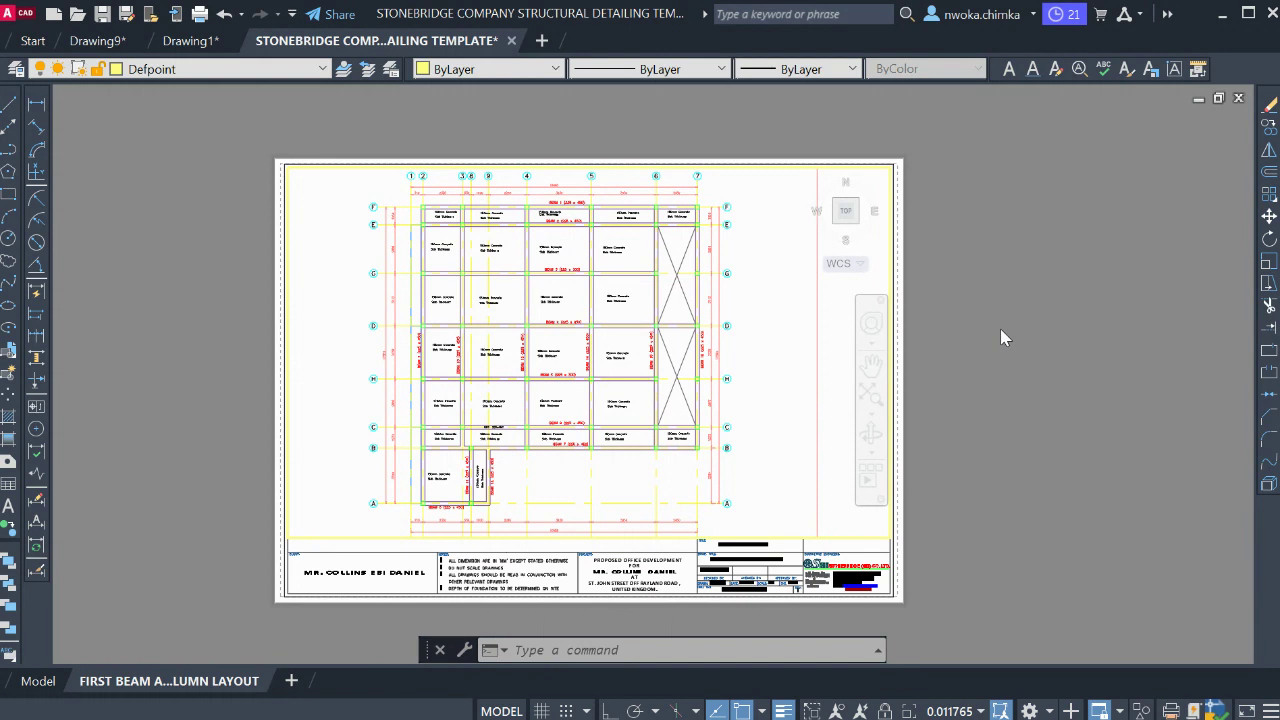
{"action": "double_click", "coordinate": [989, 371]}
{"action": "middle_click_drag", "start_coordinate": [957, 374], "coordinate": [944, 280]}
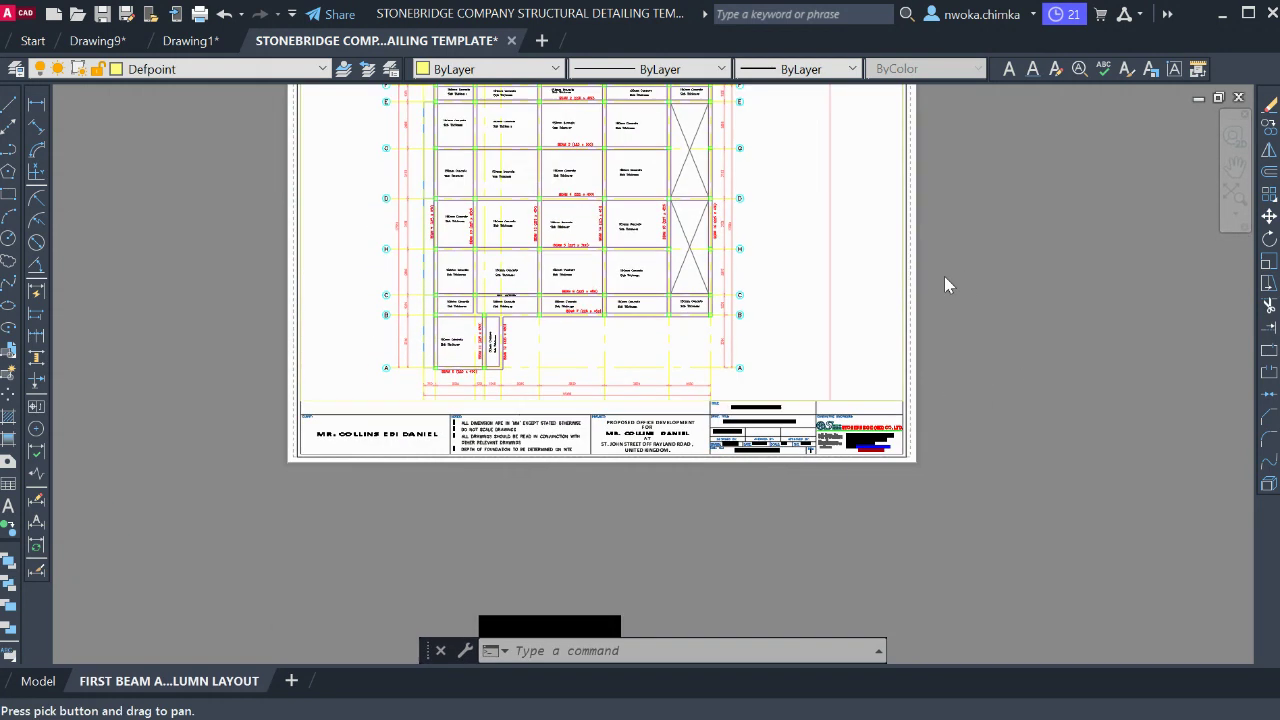
{"action": "scroll", "coordinate": [690, 395], "scroll_direction": "up", "scroll_amount": 2}
{"action": "left_click", "coordinate": [700, 391]}
{"action": "scroll", "coordinate": [748, 402], "scroll_direction": "down", "scroll_amount": 2}
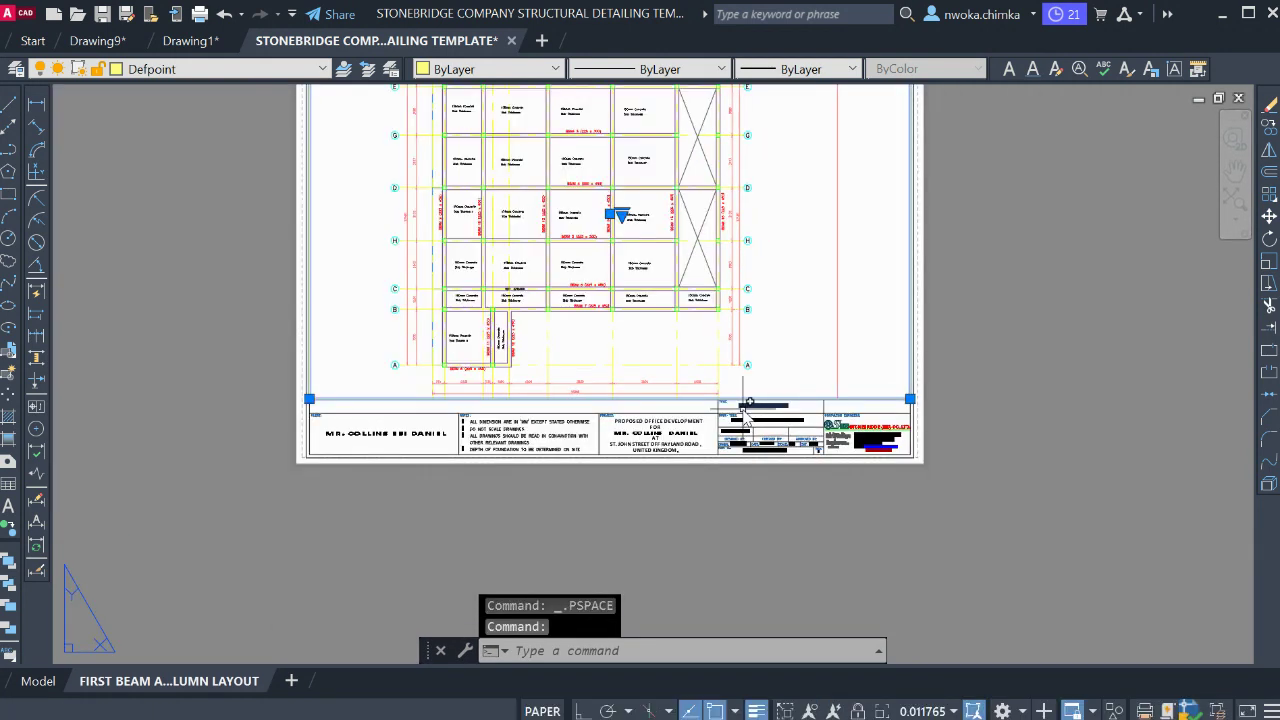
{"action": "scroll", "coordinate": [307, 392], "scroll_direction": "up", "scroll_amount": 2}
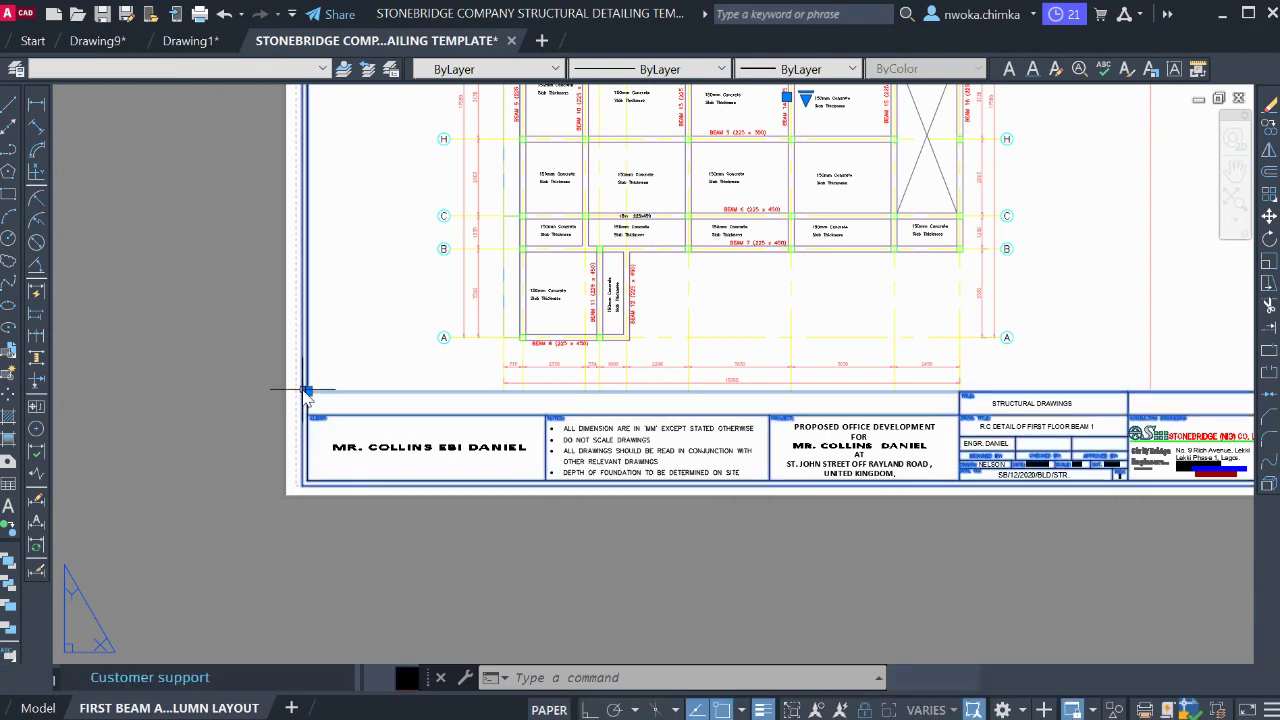
{"action": "middle_click_drag", "start_coordinate": [307, 392], "coordinate": [305, 405]}
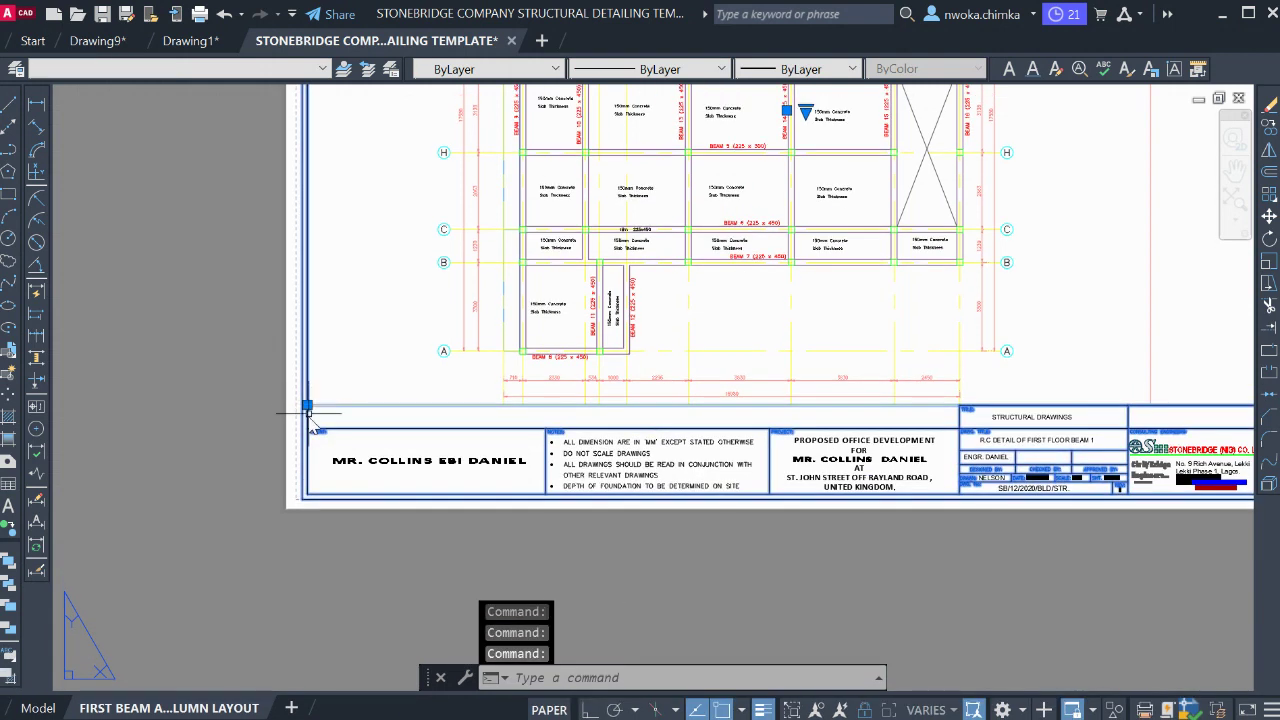
{"action": "scroll", "coordinate": [309, 420], "scroll_direction": "up", "scroll_amount": 5}
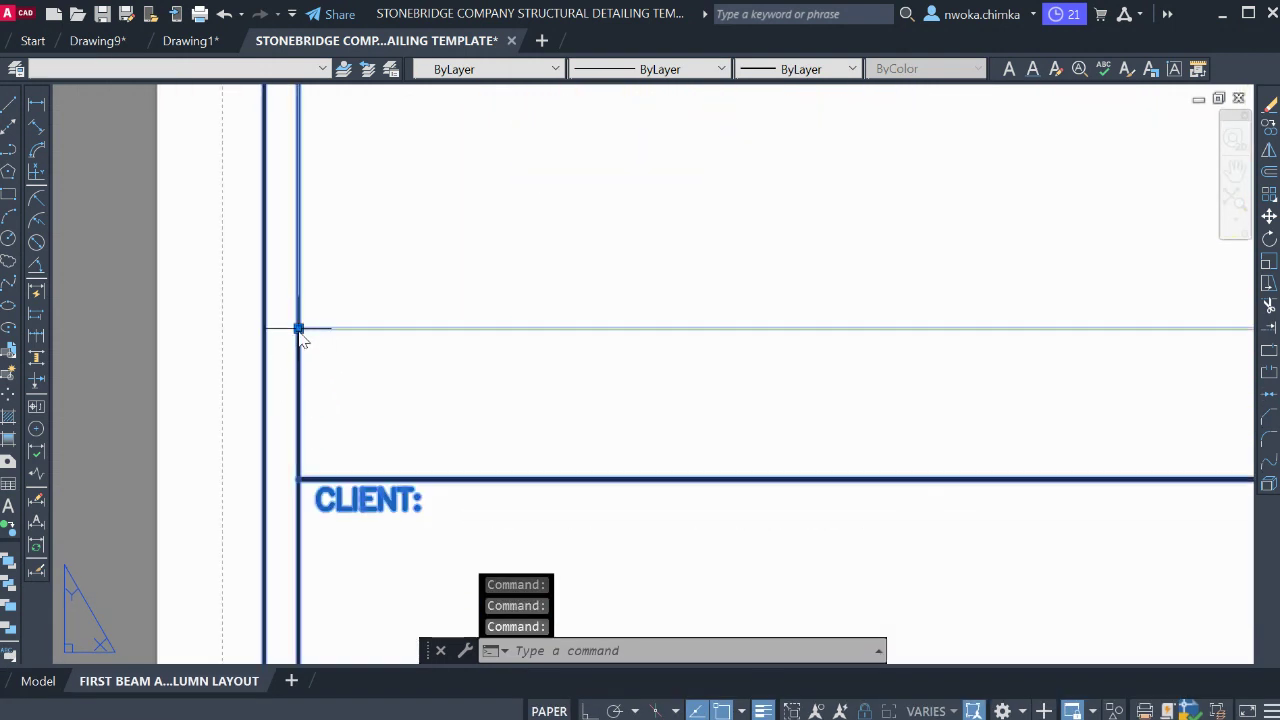
{"action": "left_click", "coordinate": [298, 328]}
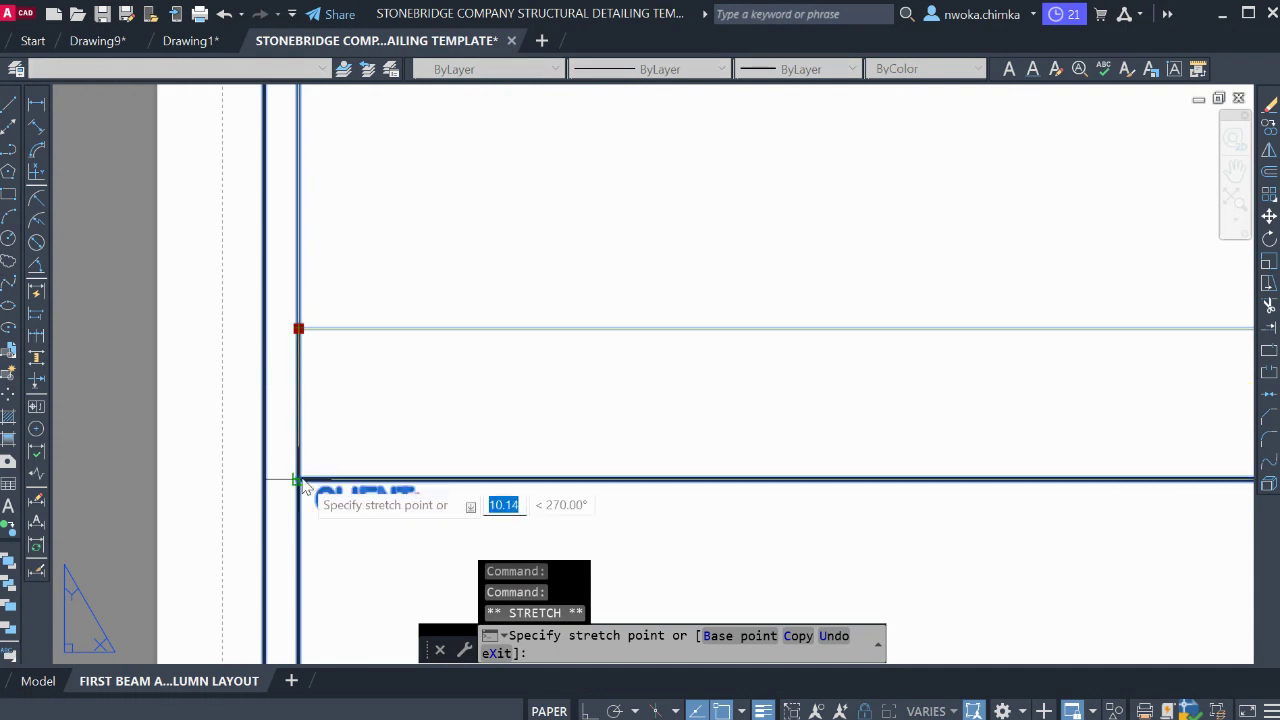
{"action": "scroll", "coordinate": [300, 470], "scroll_direction": "down", "scroll_amount": 8}
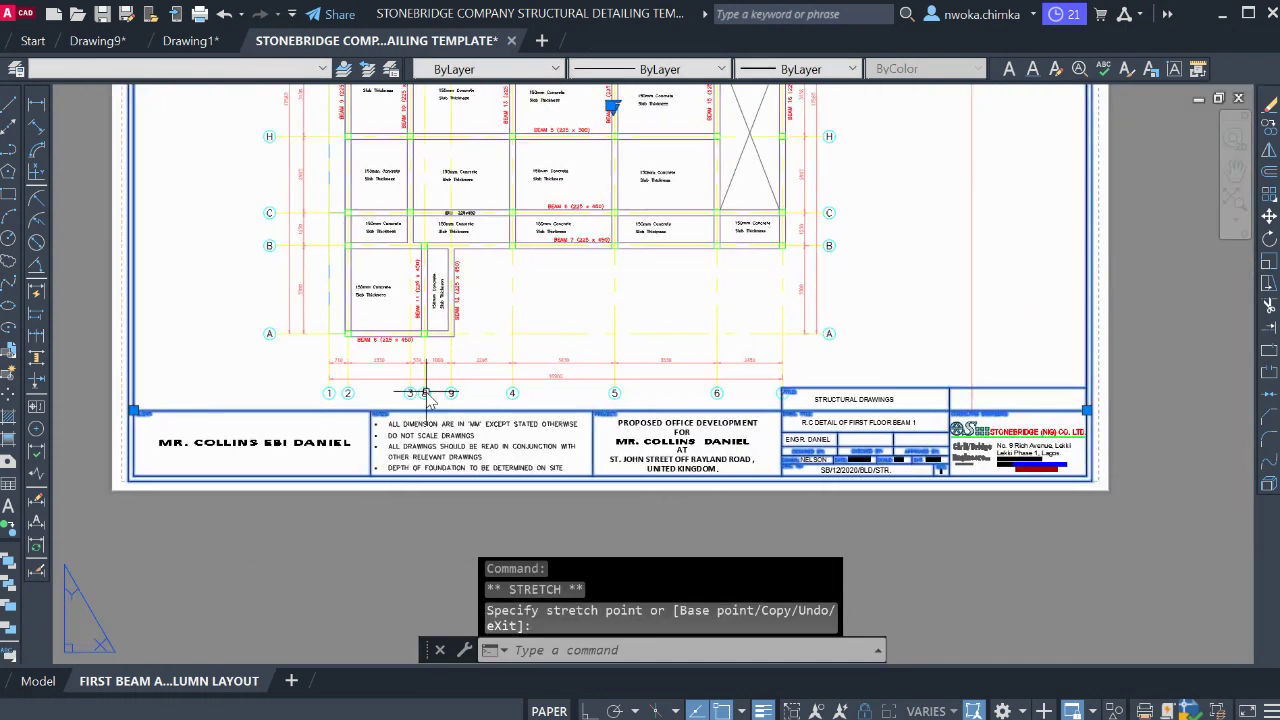
{"action": "key", "text": "Escape"}
{"action": "scroll", "coordinate": [630, 343], "scroll_direction": "down", "scroll_amount": 4}
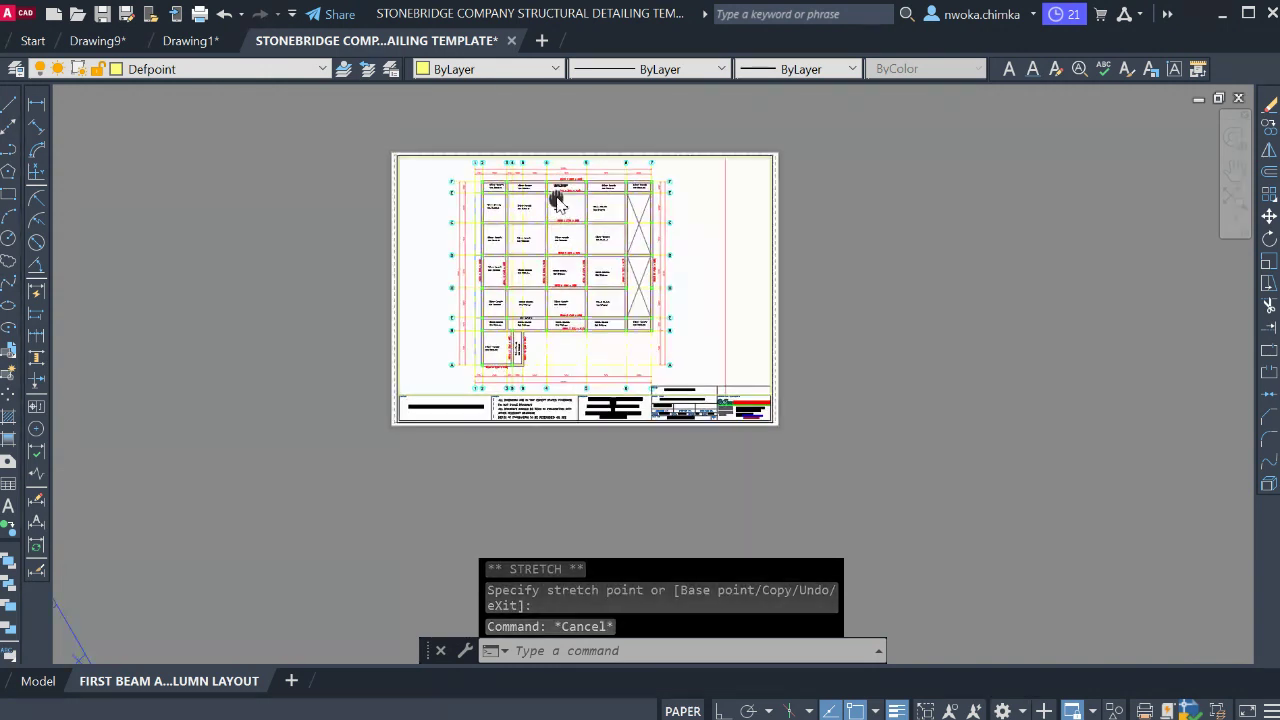
{"action": "scroll", "coordinate": [603, 200], "scroll_direction": "up", "scroll_amount": 2}
{"action": "scroll", "coordinate": [640, 212], "scroll_direction": "down", "scroll_amount": 2}
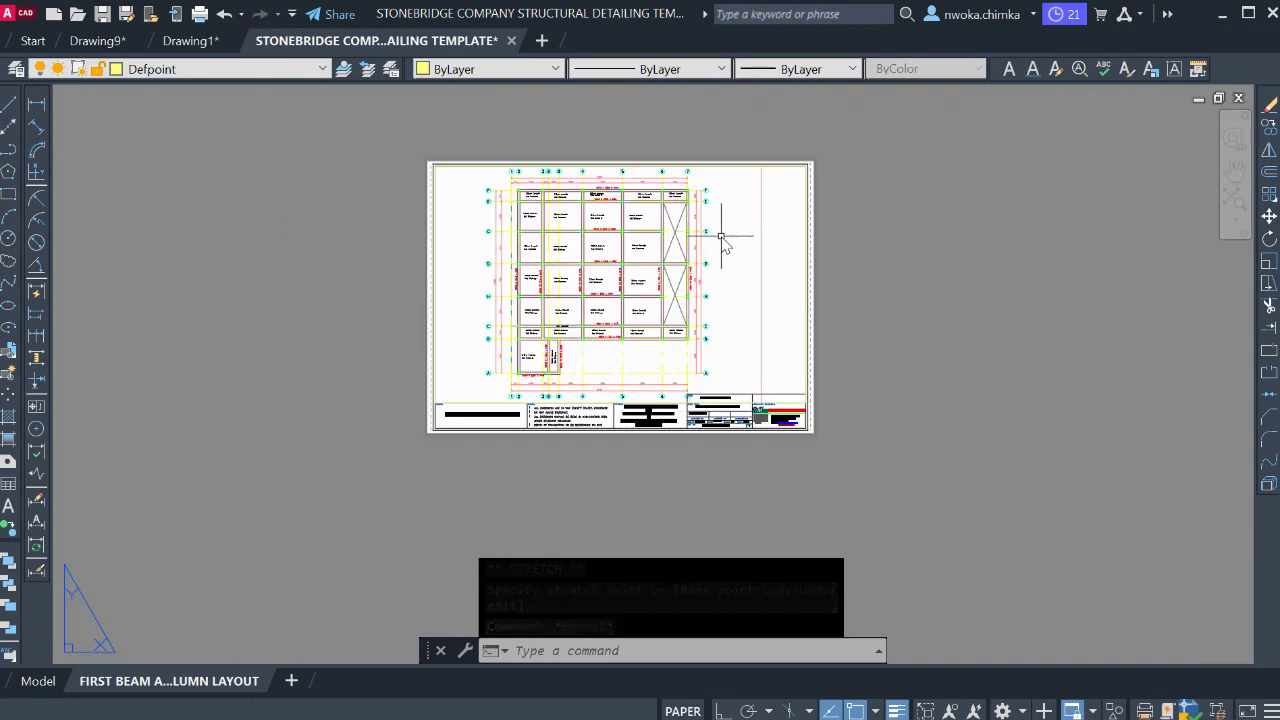
Enter the viewport and zoom its contents to 1/85XP
{"action": "double_click", "coordinate": [722, 237]}
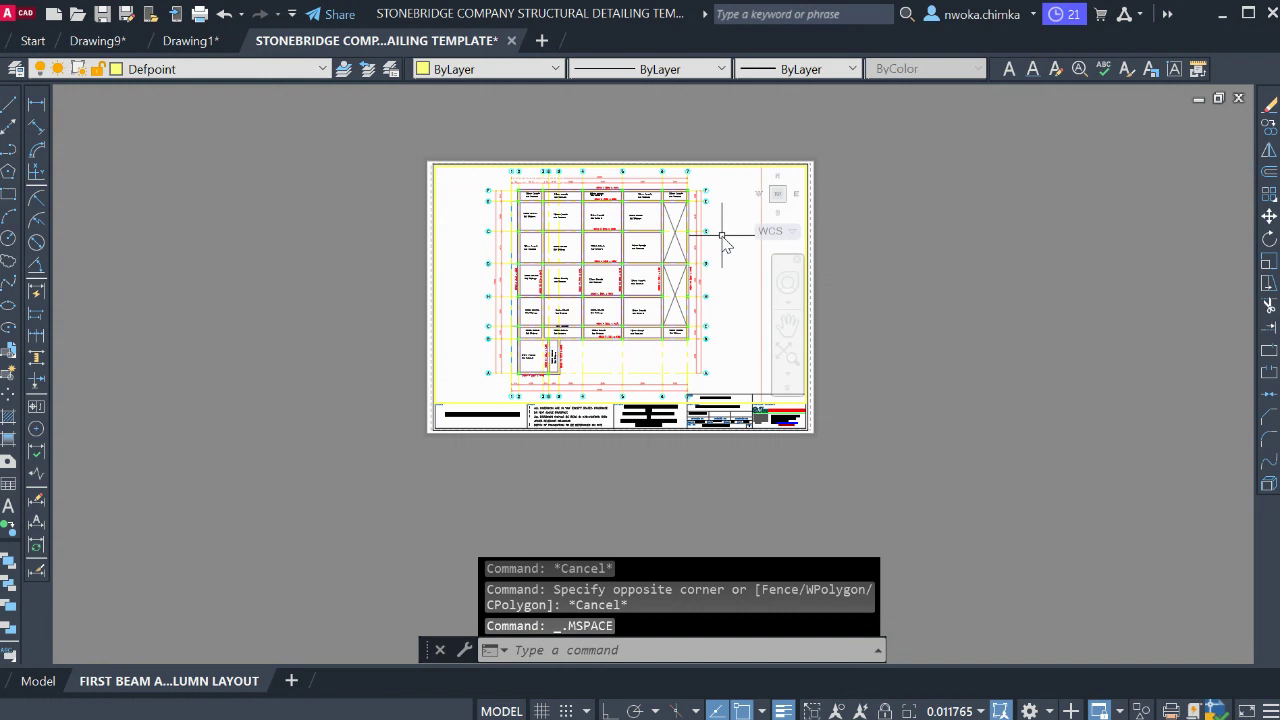
{"action": "scroll", "coordinate": [655, 240], "scroll_direction": "down", "scroll_amount": 3}
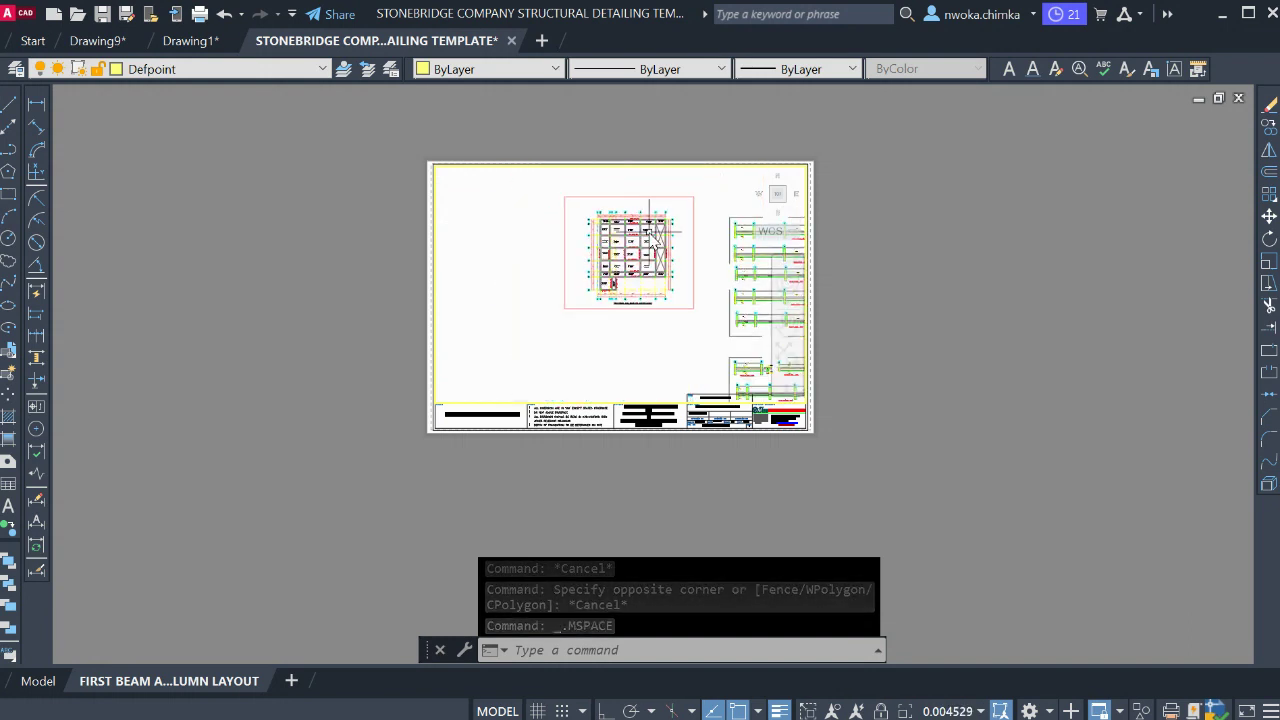
{"action": "type", "text": "z"}
{"action": "key", "text": "Return"}
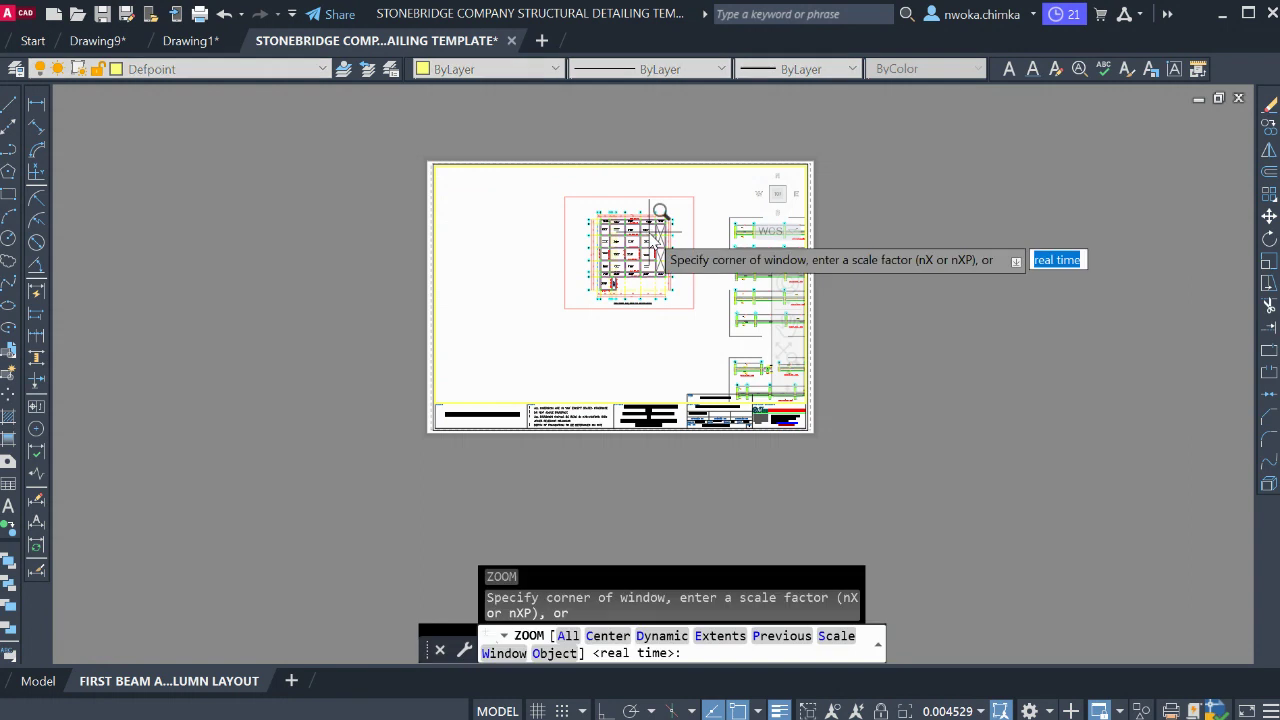
{"action": "type", "text": "1/85XP"}
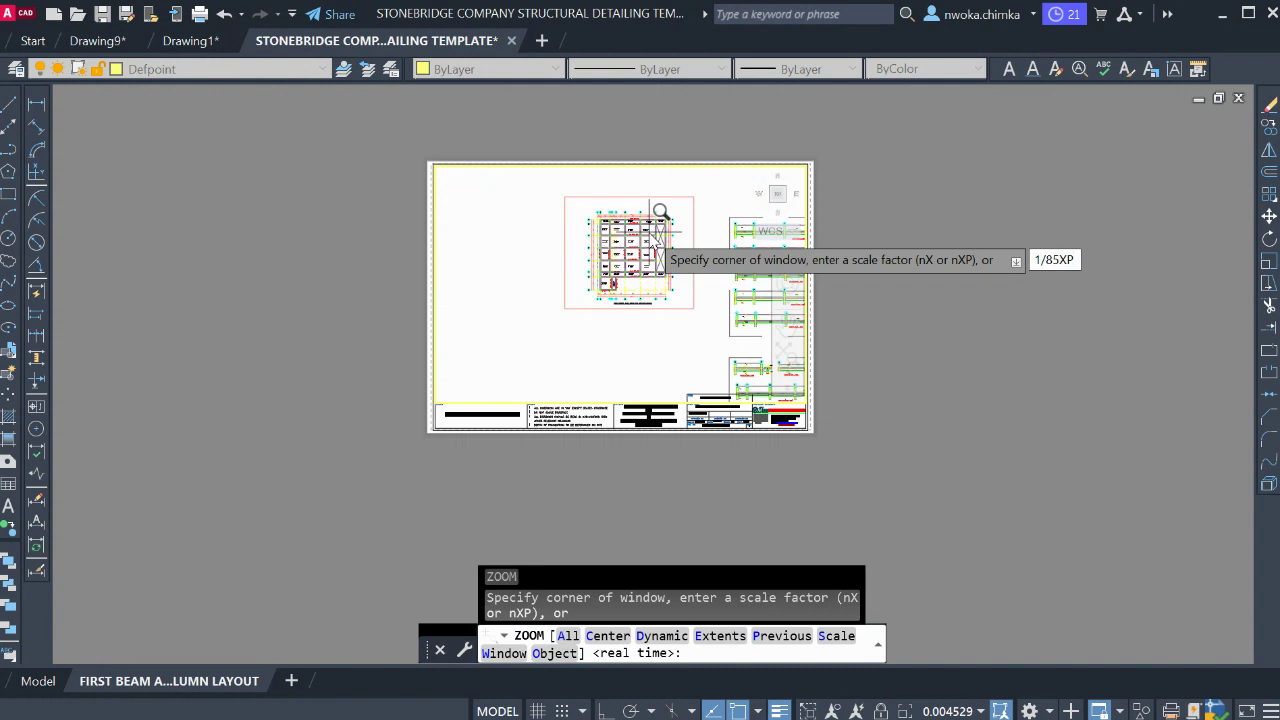
{"action": "key", "text": "Return"}
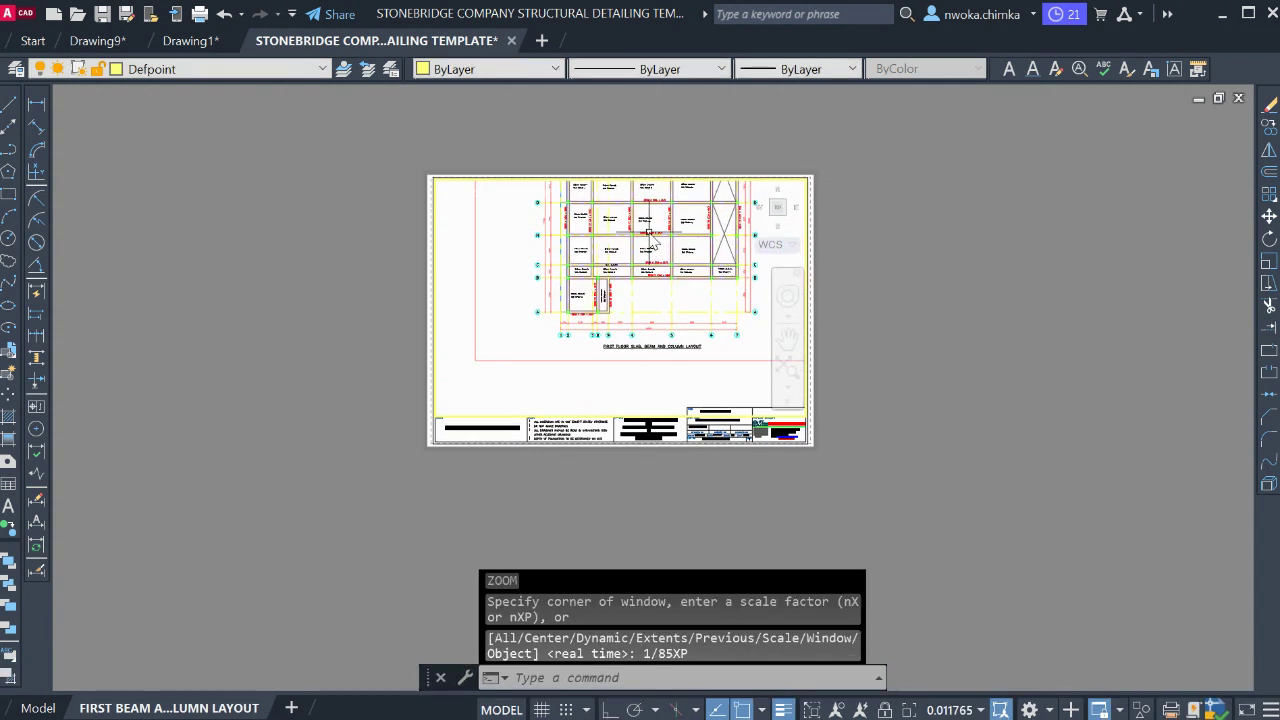
Pan the beam layout down and left inside the viewport
{"action": "type", "text": "P"}
{"action": "key", "text": "Return"}
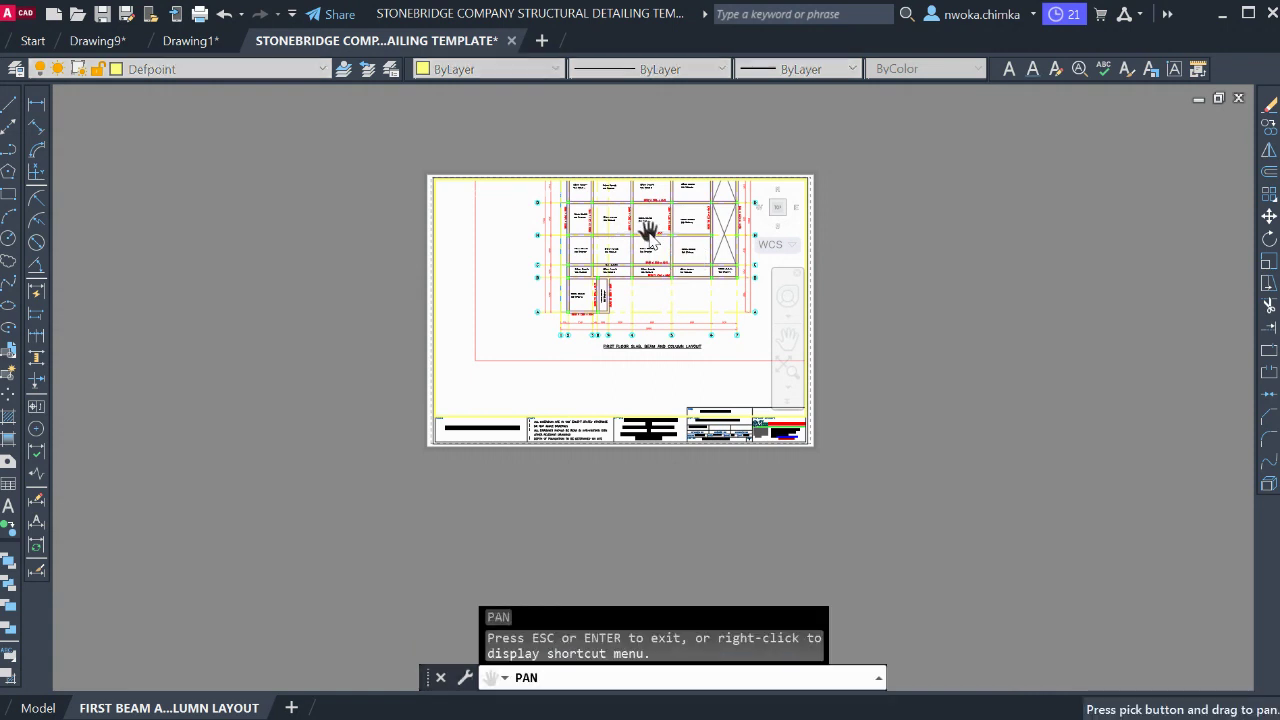
{"action": "left_click_drag", "start_coordinate": [648, 232], "coordinate": [590, 310]}
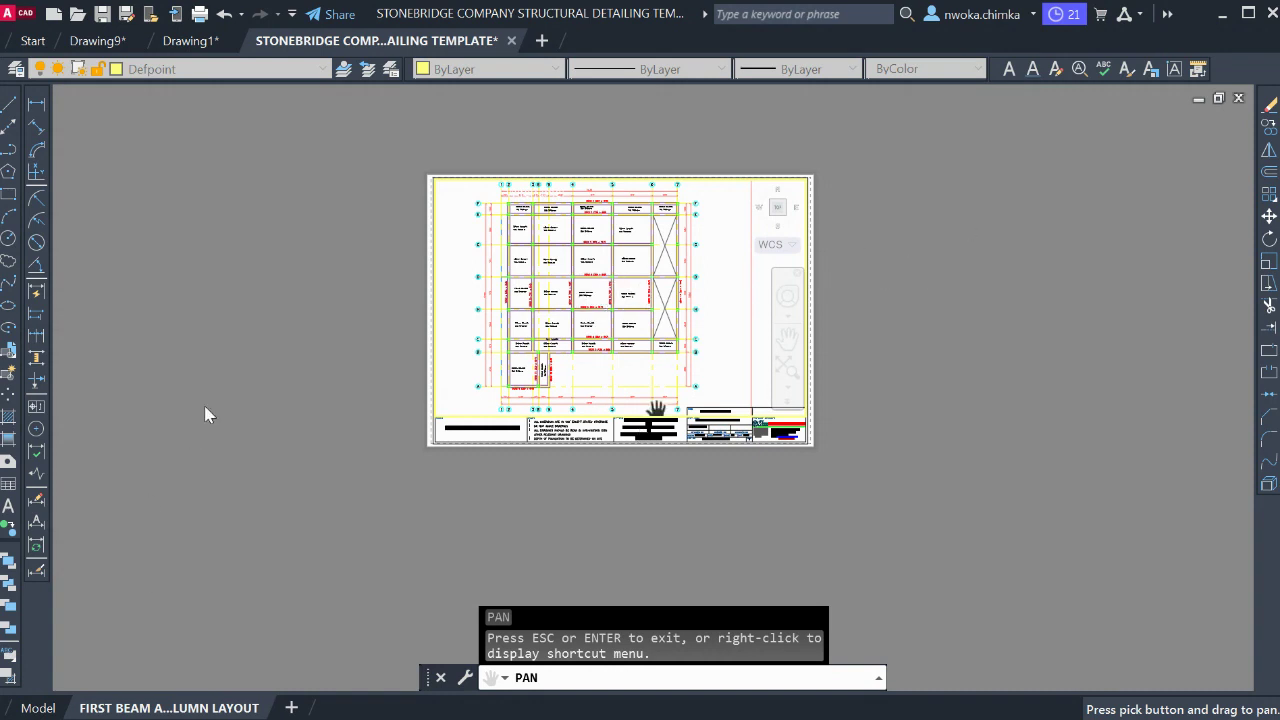
{"action": "key", "text": "Escape"}
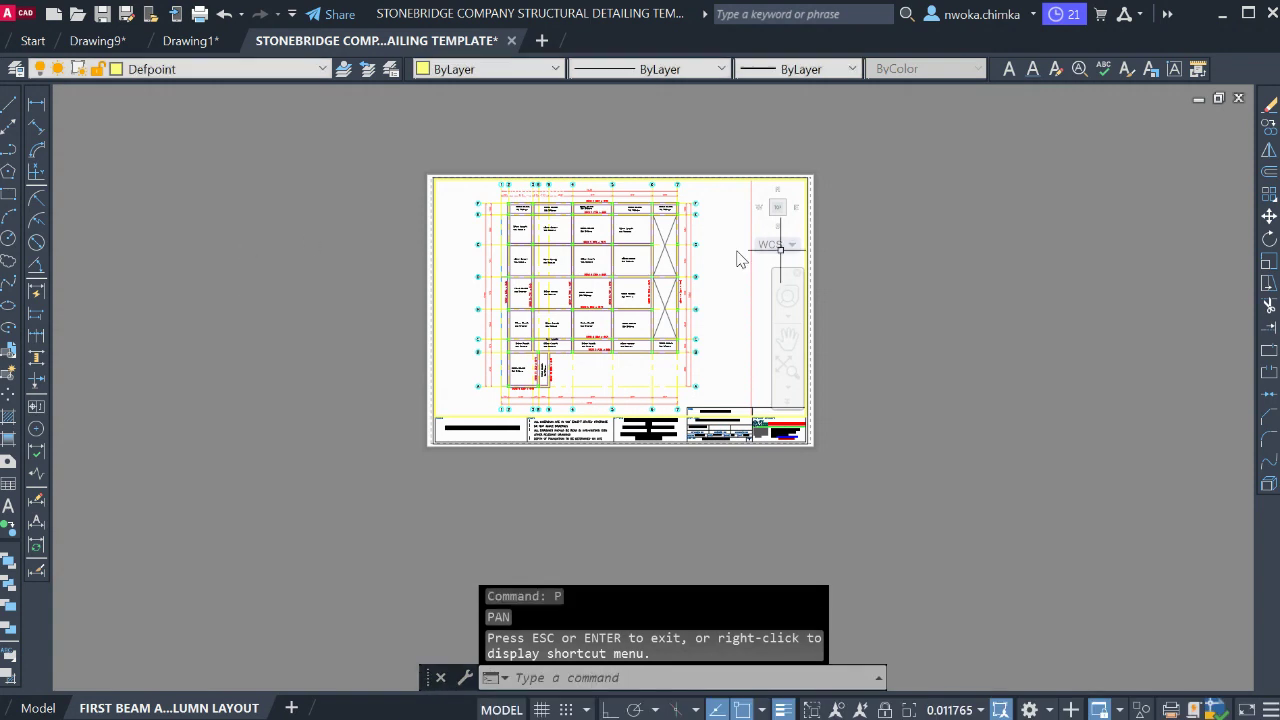
Return to paper space and zoom out to show the full sheet
{"action": "double_click", "coordinate": [1022, 250]}
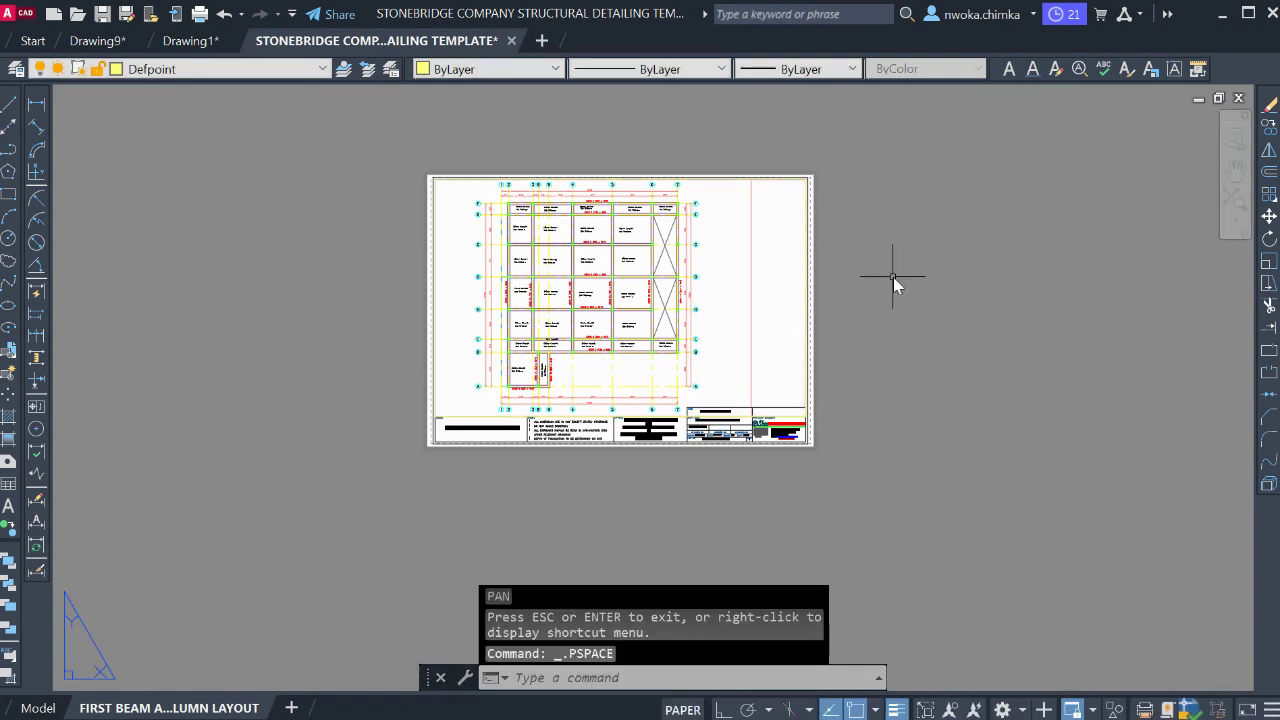
{"action": "scroll", "coordinate": [667, 186], "scroll_direction": "up", "scroll_amount": 5}
{"action": "scroll", "coordinate": [610, 190], "scroll_direction": "up", "scroll_amount": 2}
{"action": "scroll", "coordinate": [400, 205], "scroll_direction": "down", "scroll_amount": 2}
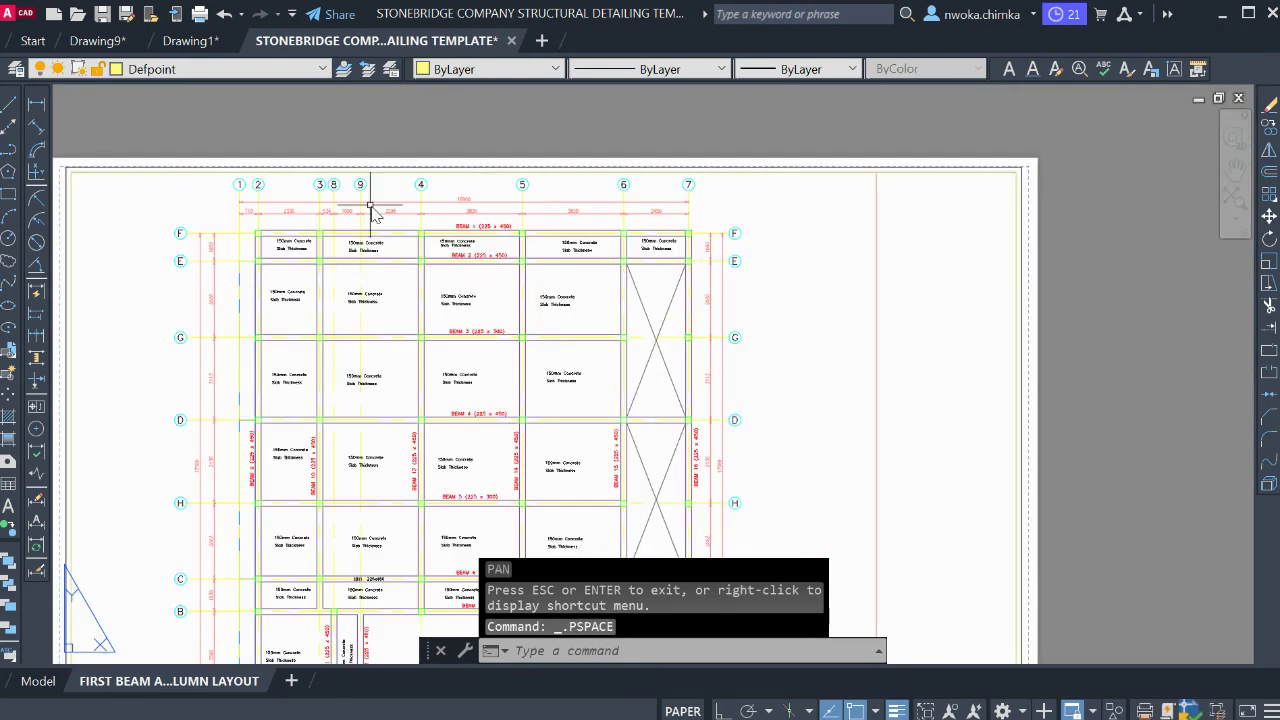
{"action": "scroll", "coordinate": [330, 207], "scroll_direction": "up", "scroll_amount": 6}
{"action": "scroll", "coordinate": [570, 250], "scroll_direction": "down", "scroll_amount": 6}
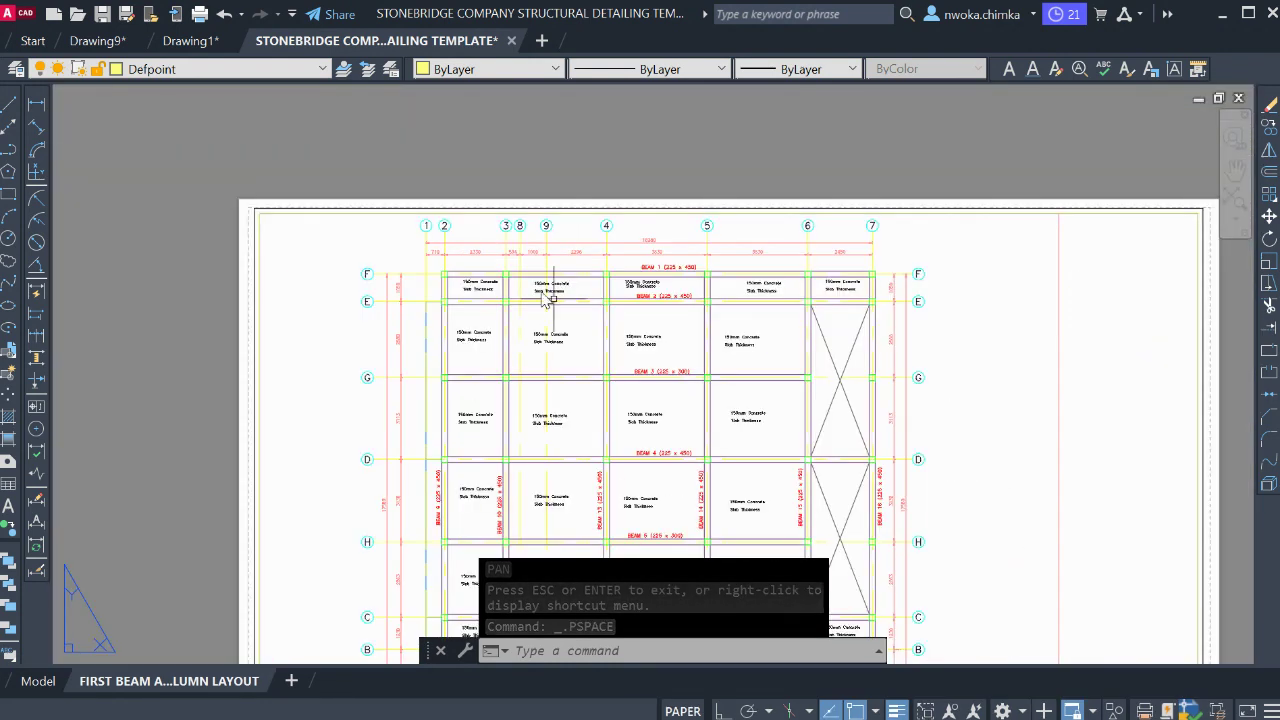
{"action": "scroll", "coordinate": [556, 300], "scroll_direction": "up", "scroll_amount": 5}
{"action": "scroll", "coordinate": [516, 425], "scroll_direction": "down", "scroll_amount": 4}
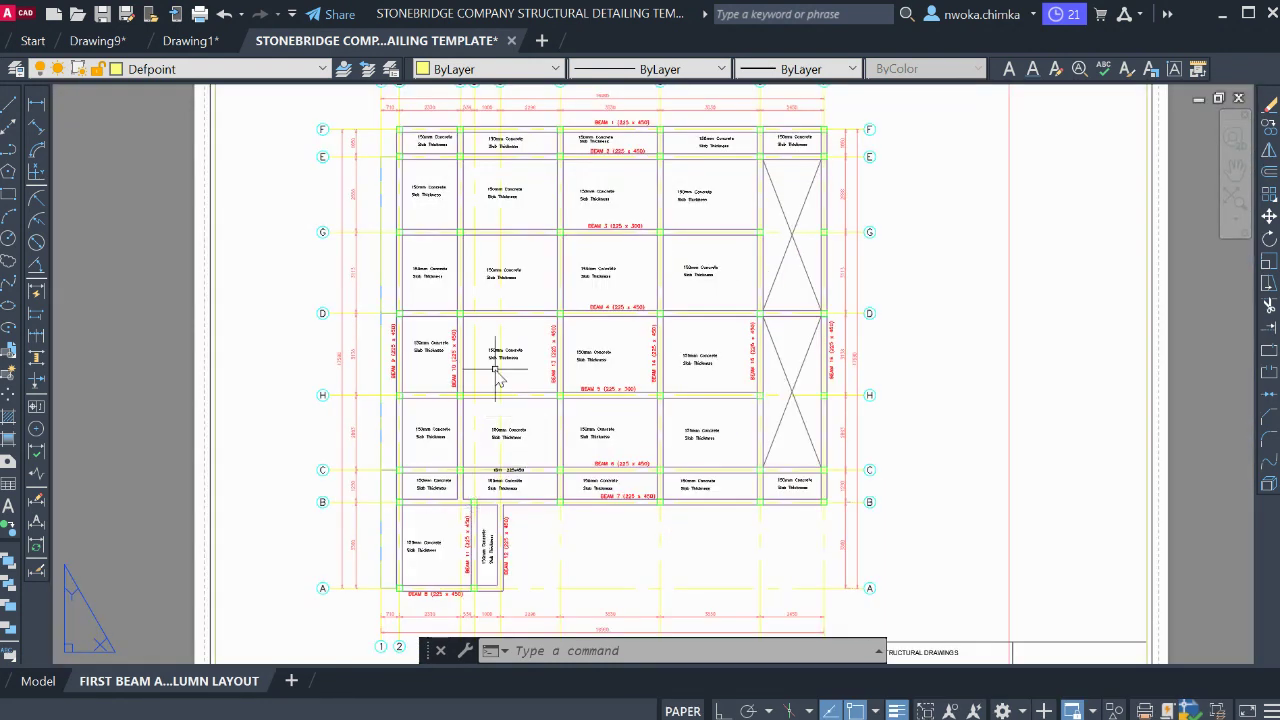
{"action": "scroll", "coordinate": [495, 372], "scroll_direction": "down", "scroll_amount": 2}
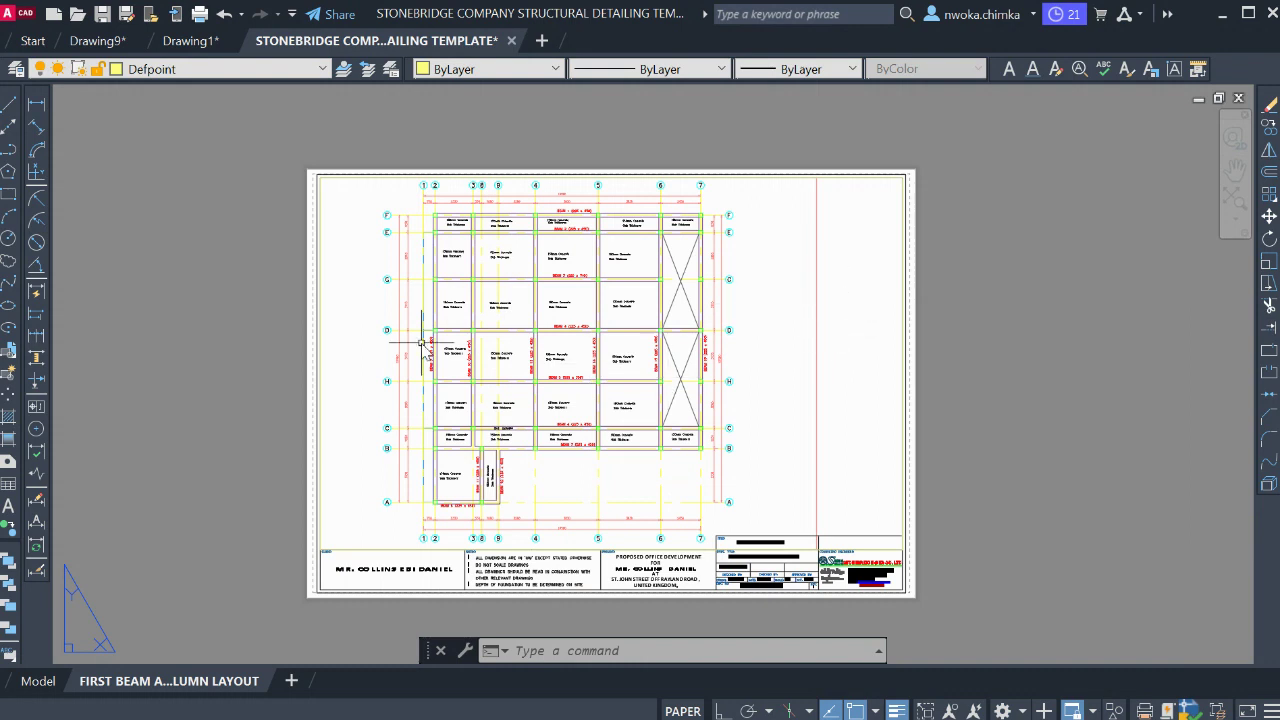
In model space, grip-stretch the pink frame's right, bottom, left and top edges outward
{"action": "left_click", "coordinate": [38, 681]}
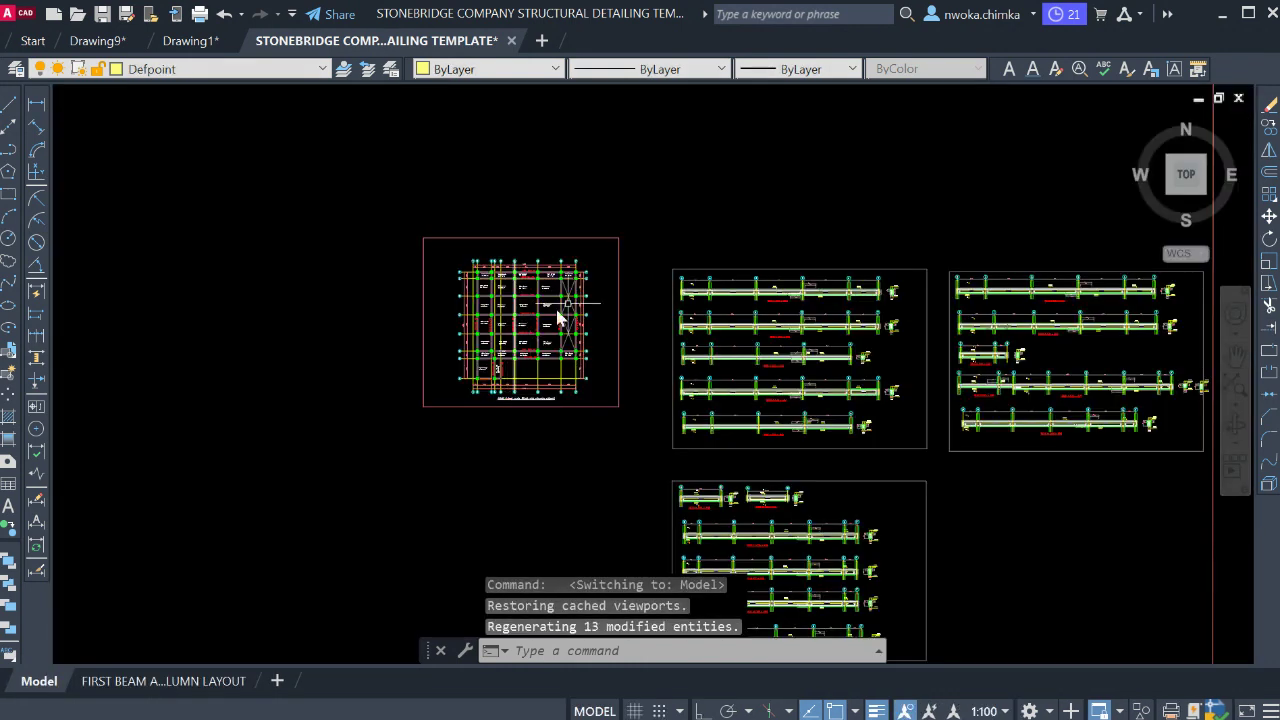
{"action": "left_click", "coordinate": [620, 292]}
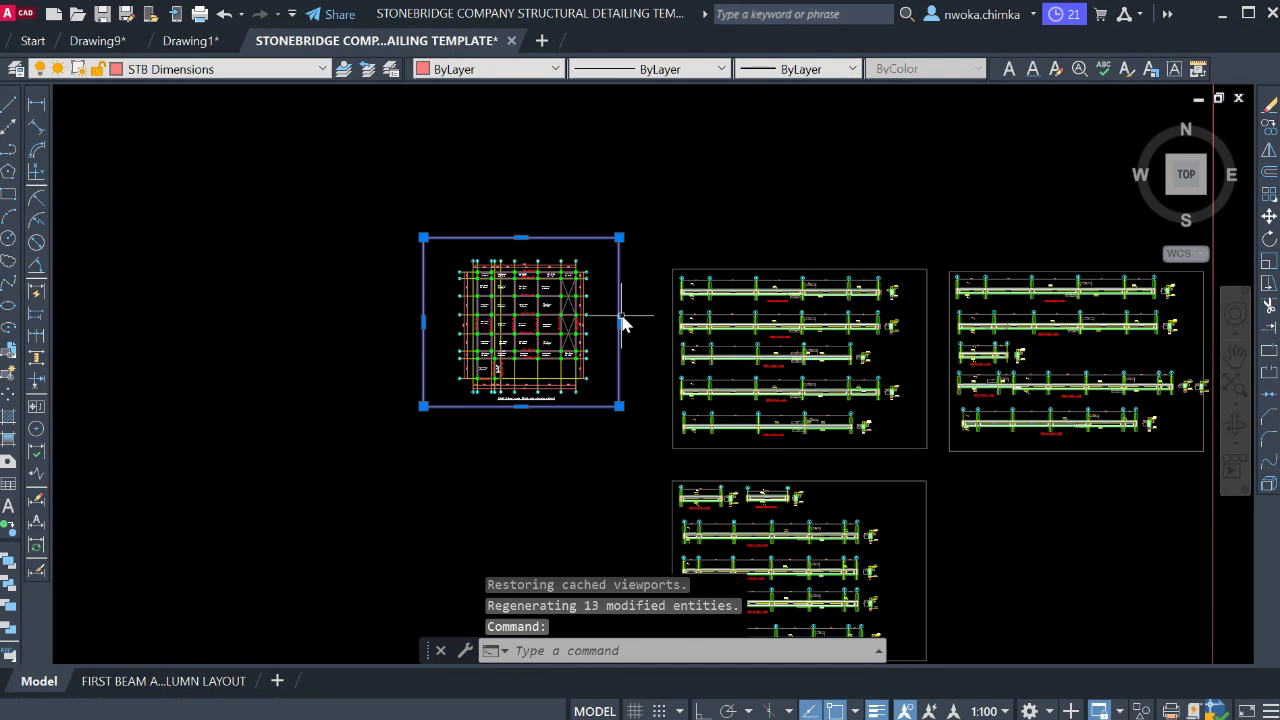
{"action": "left_click", "coordinate": [620, 322]}
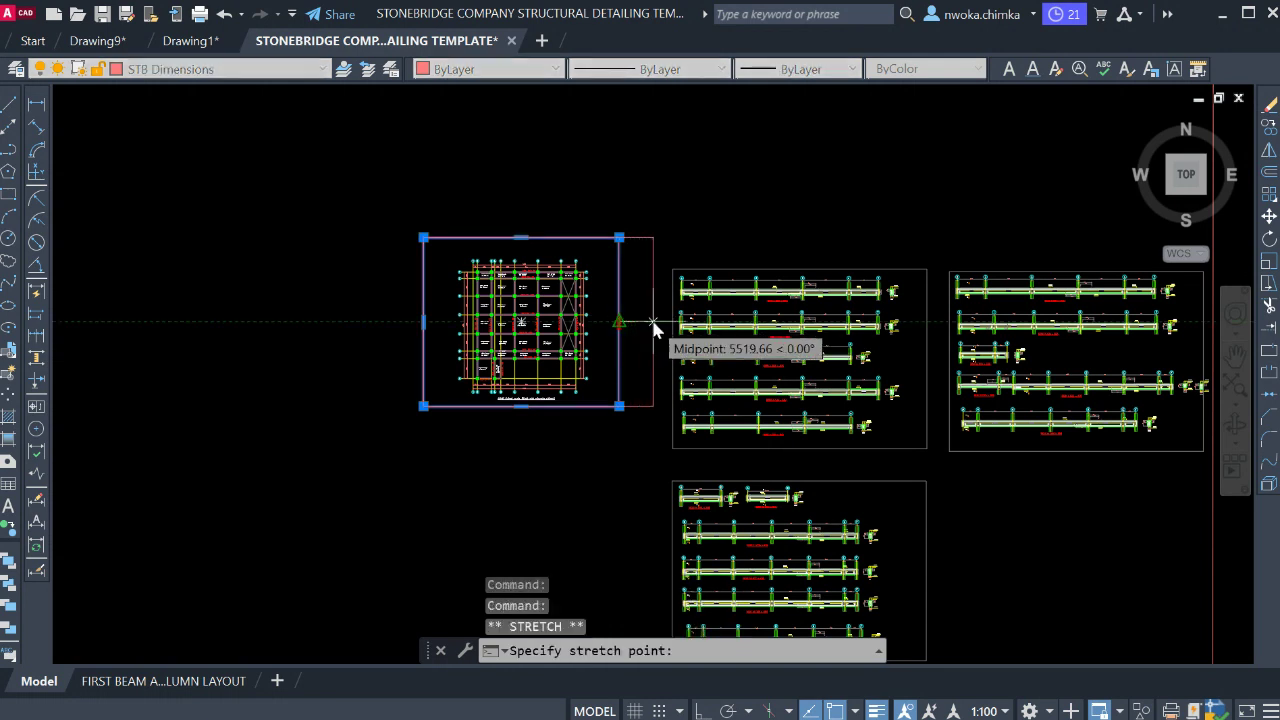
{"action": "left_click", "coordinate": [652, 324]}
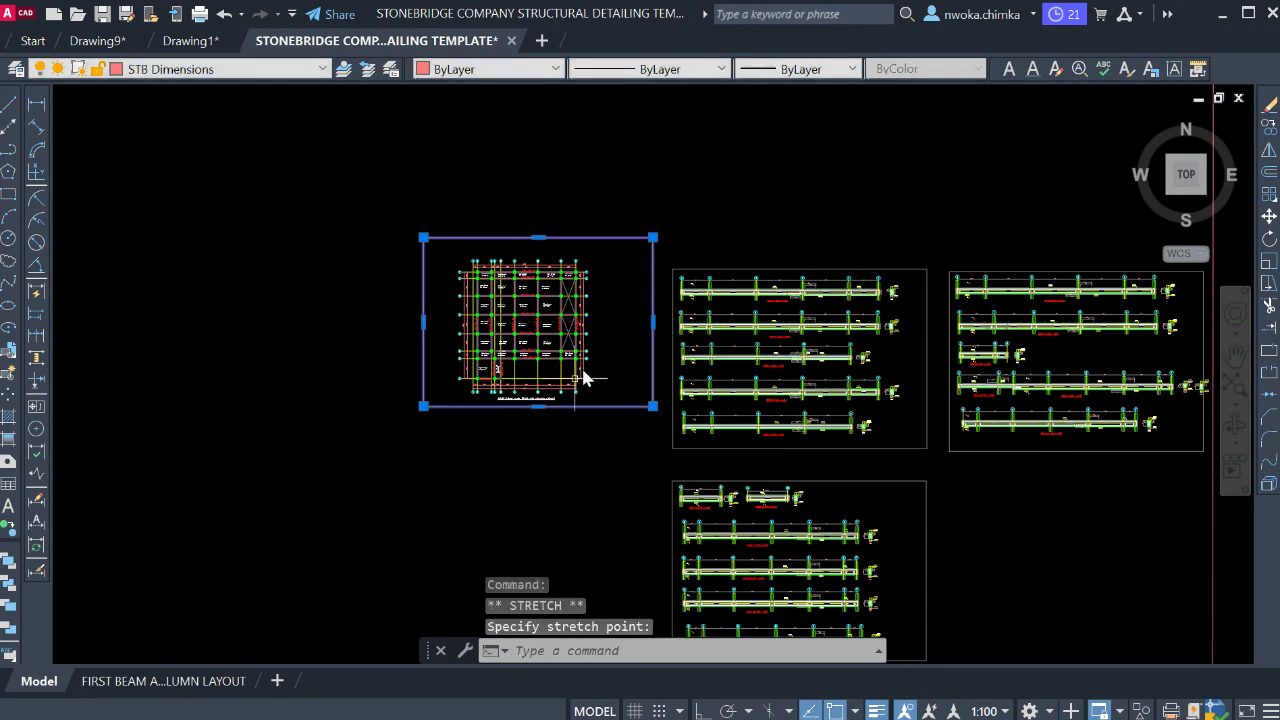
{"action": "left_click", "coordinate": [541, 419]}
{"action": "left_click", "coordinate": [540, 408]}
{"action": "left_click", "coordinate": [543, 443]}
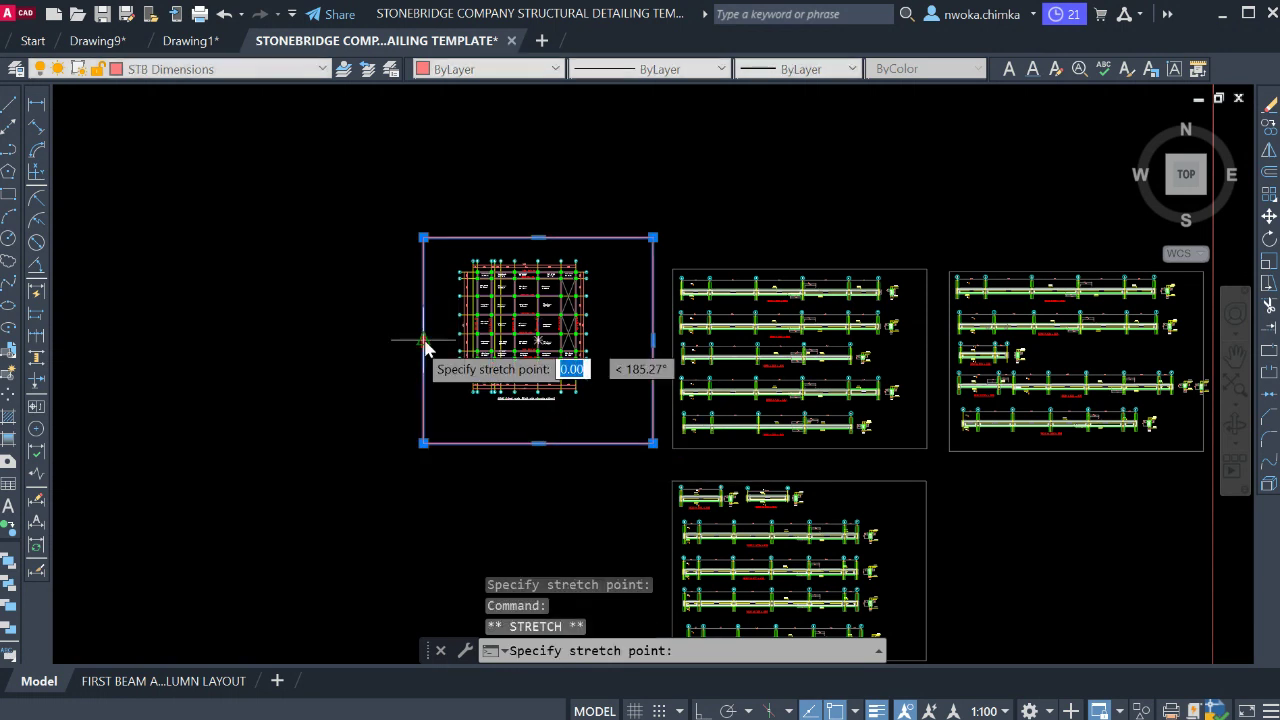
{"action": "left_click", "coordinate": [390, 342]}
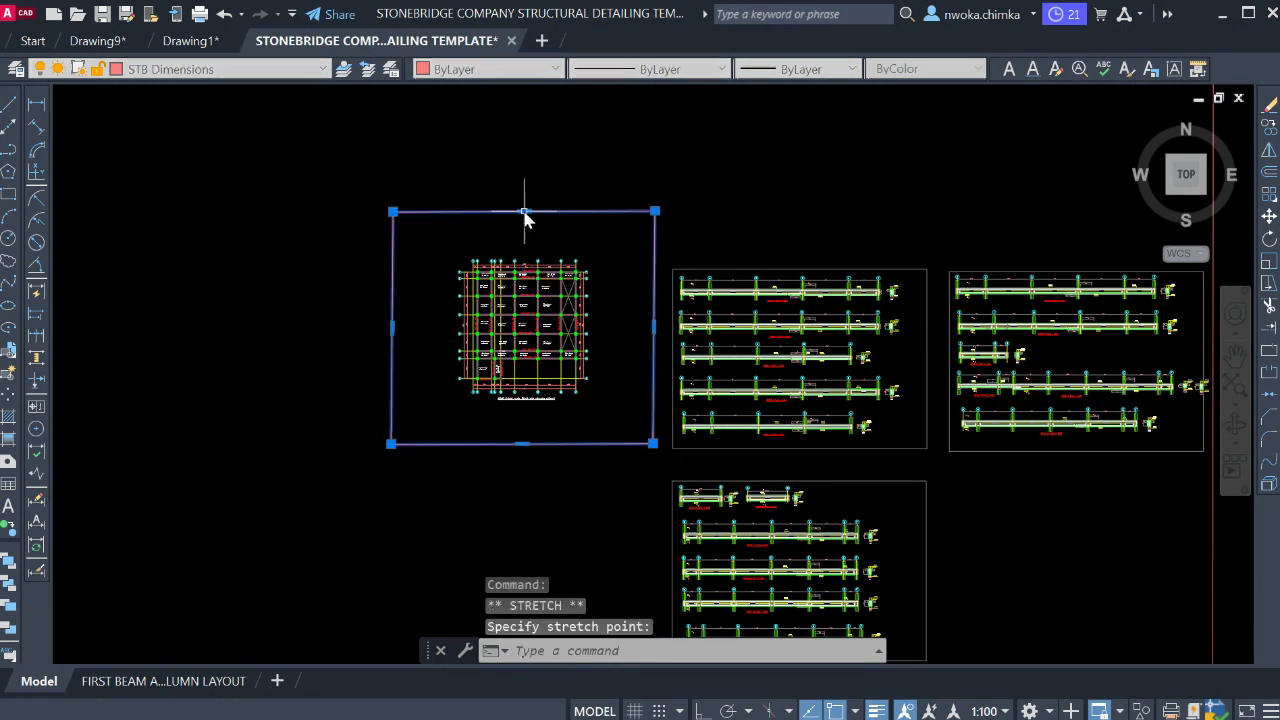
{"action": "left_click", "coordinate": [523, 211]}
{"action": "key", "text": "Escape"}
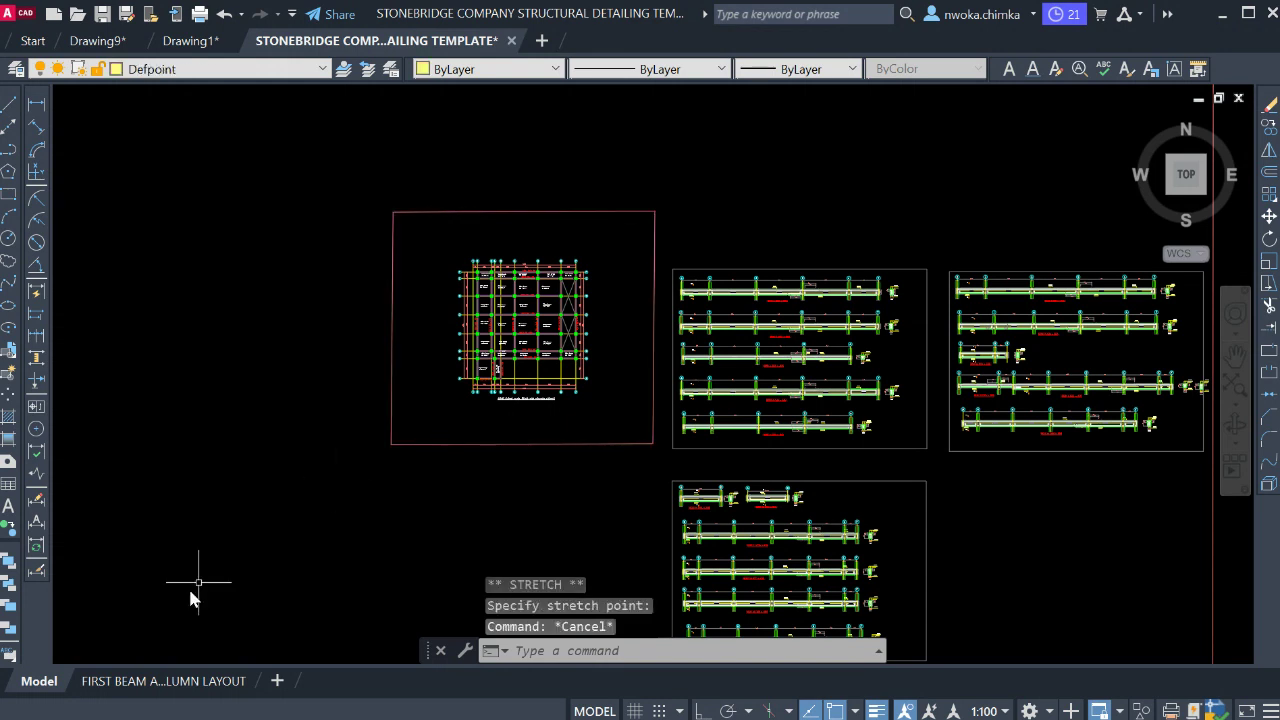
{"action": "left_click", "coordinate": [163, 681]}
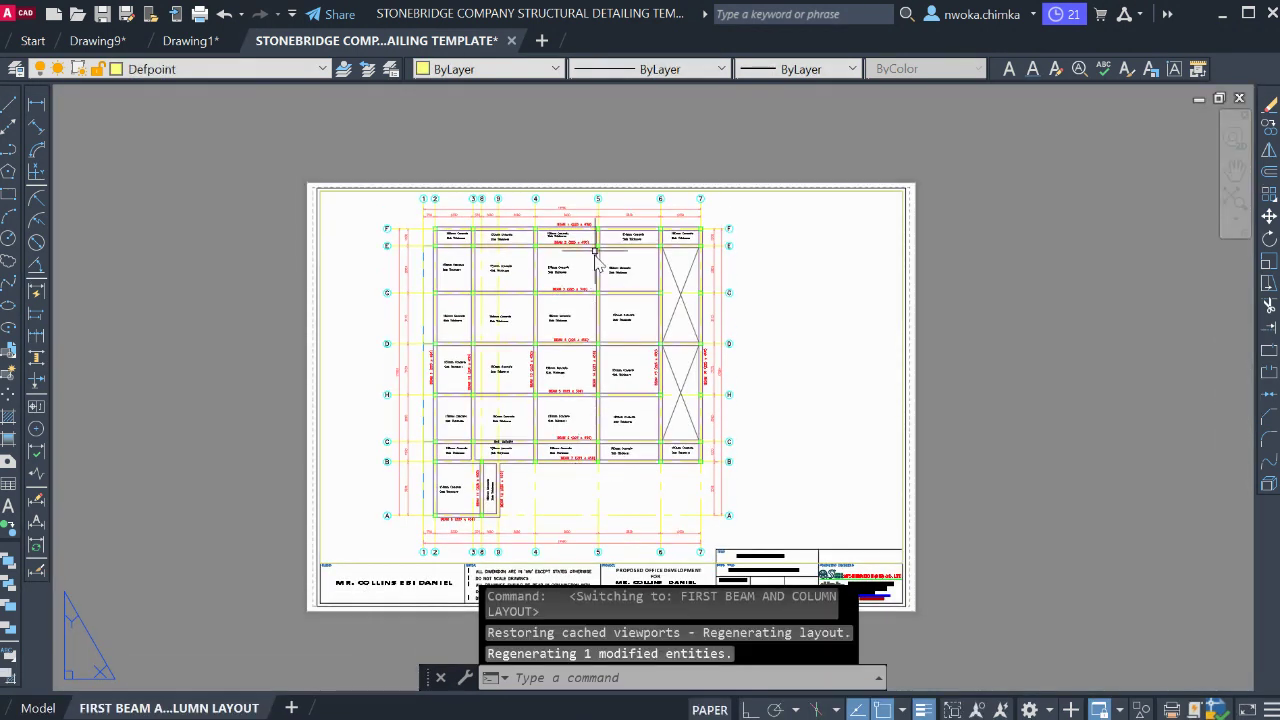
Compare the plan title's position in model space and on the layout sheet
{"action": "scroll", "coordinate": [590, 420], "scroll_direction": "down", "scroll_amount": 2}
{"action": "scroll", "coordinate": [575, 400], "scroll_direction": "up", "scroll_amount": 5}
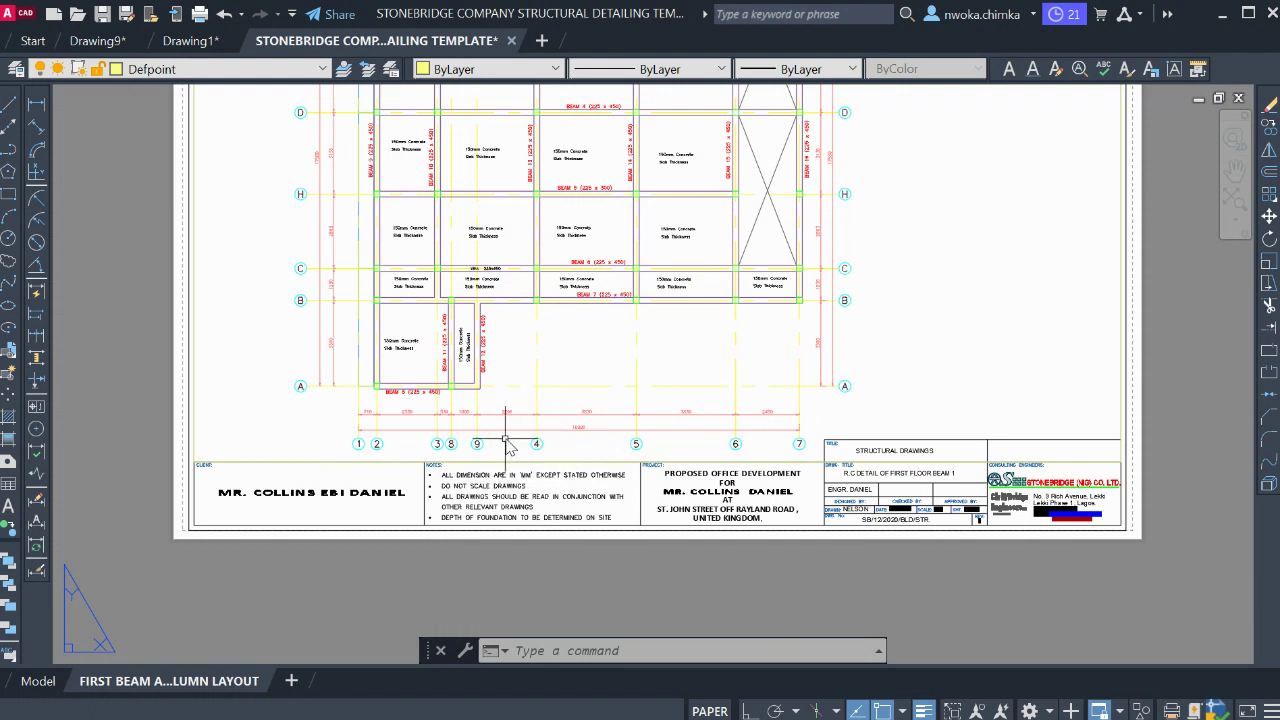
{"action": "scroll", "coordinate": [510, 385], "scroll_direction": "down", "scroll_amount": 4}
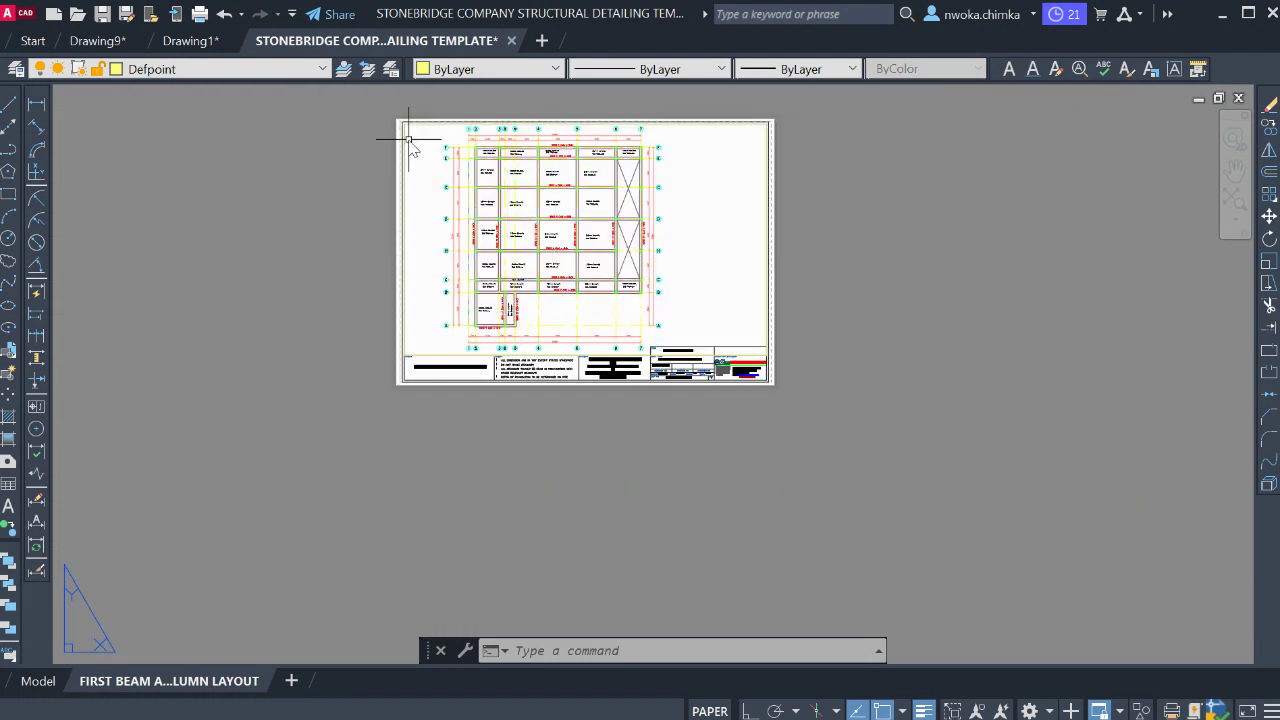
{"action": "left_click", "coordinate": [38, 681]}
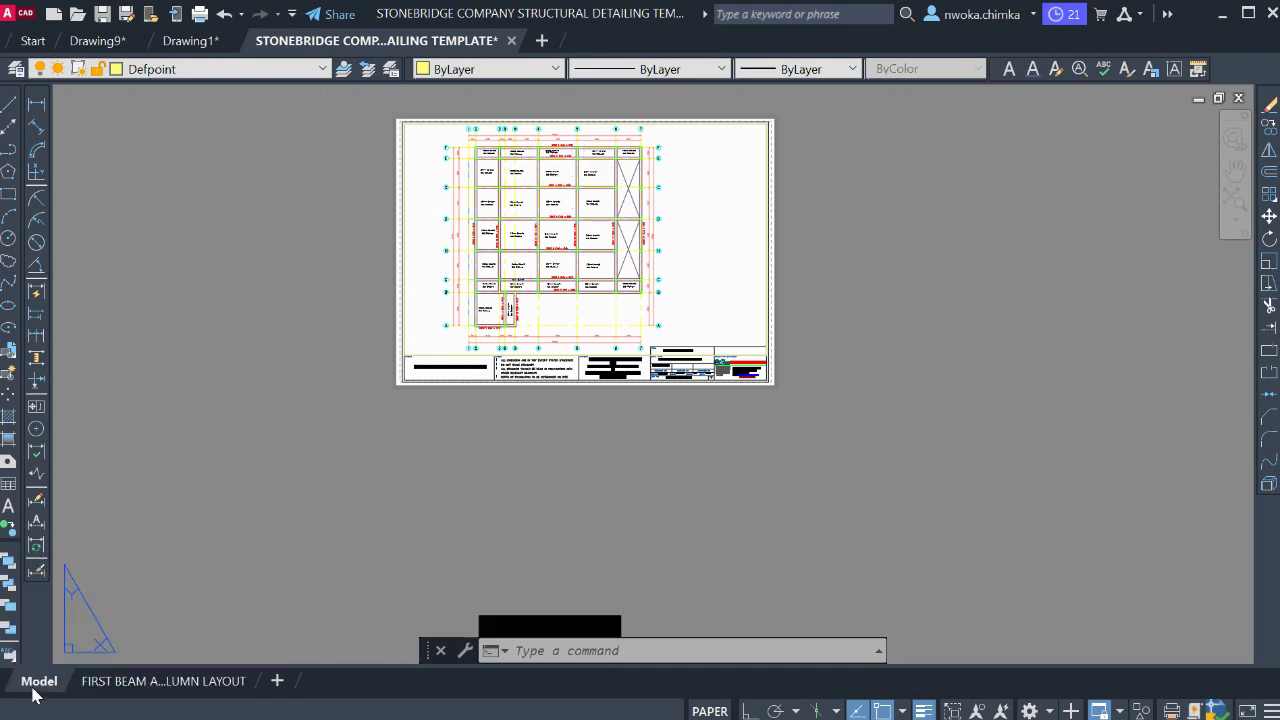
{"action": "scroll", "coordinate": [545, 403], "scroll_direction": "up", "scroll_amount": 4}
{"action": "scroll", "coordinate": [542, 403], "scroll_direction": "up", "scroll_amount": 4}
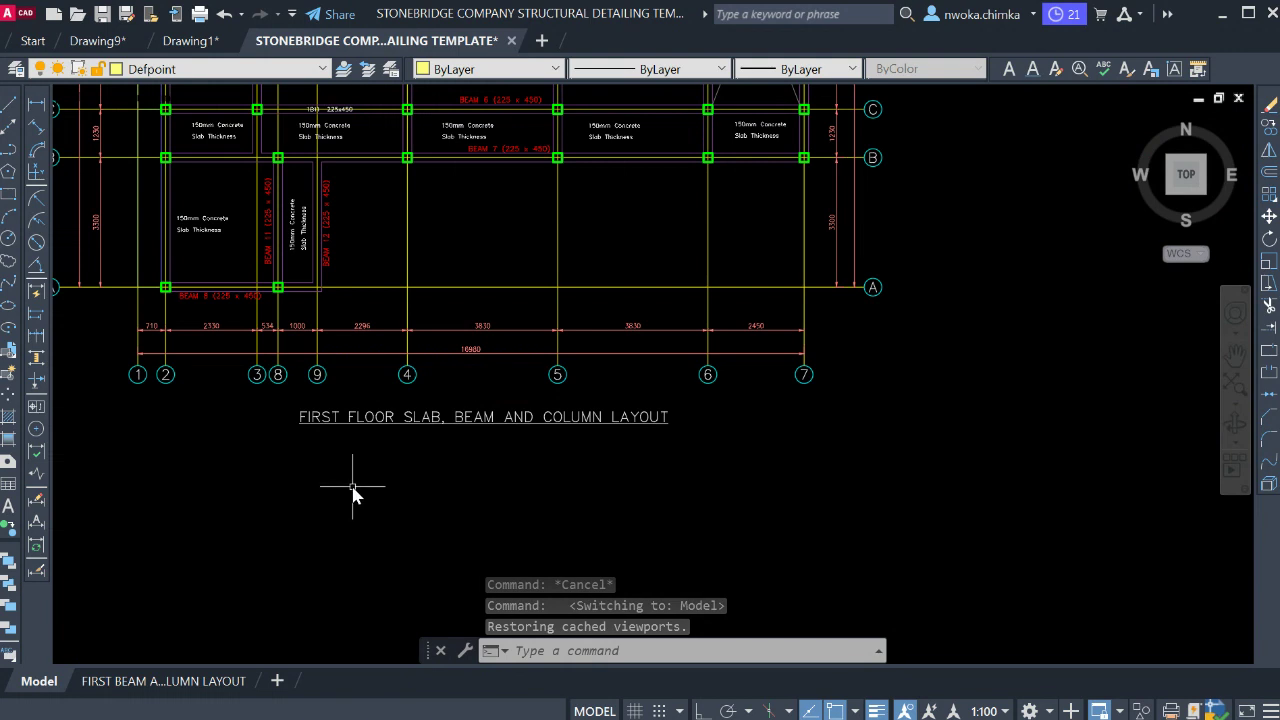
{"action": "left_click", "coordinate": [180, 680]}
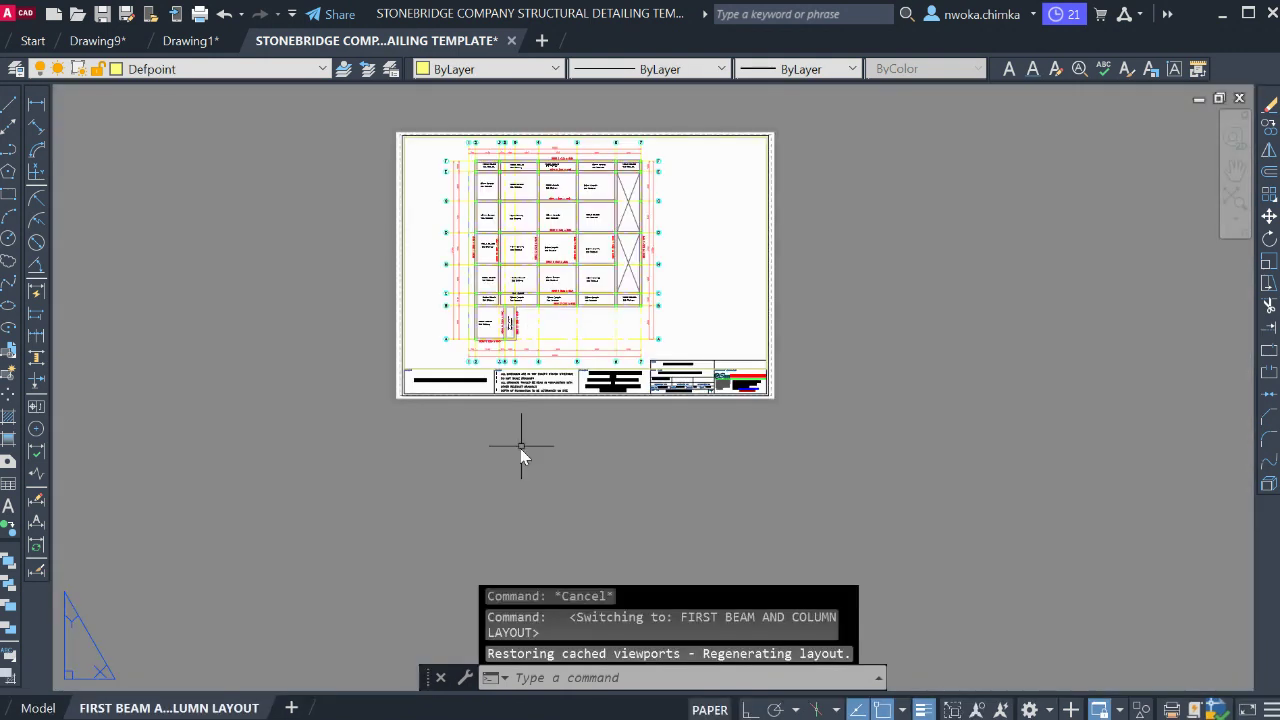
{"action": "scroll", "coordinate": [540, 380], "scroll_direction": "up", "scroll_amount": 5}
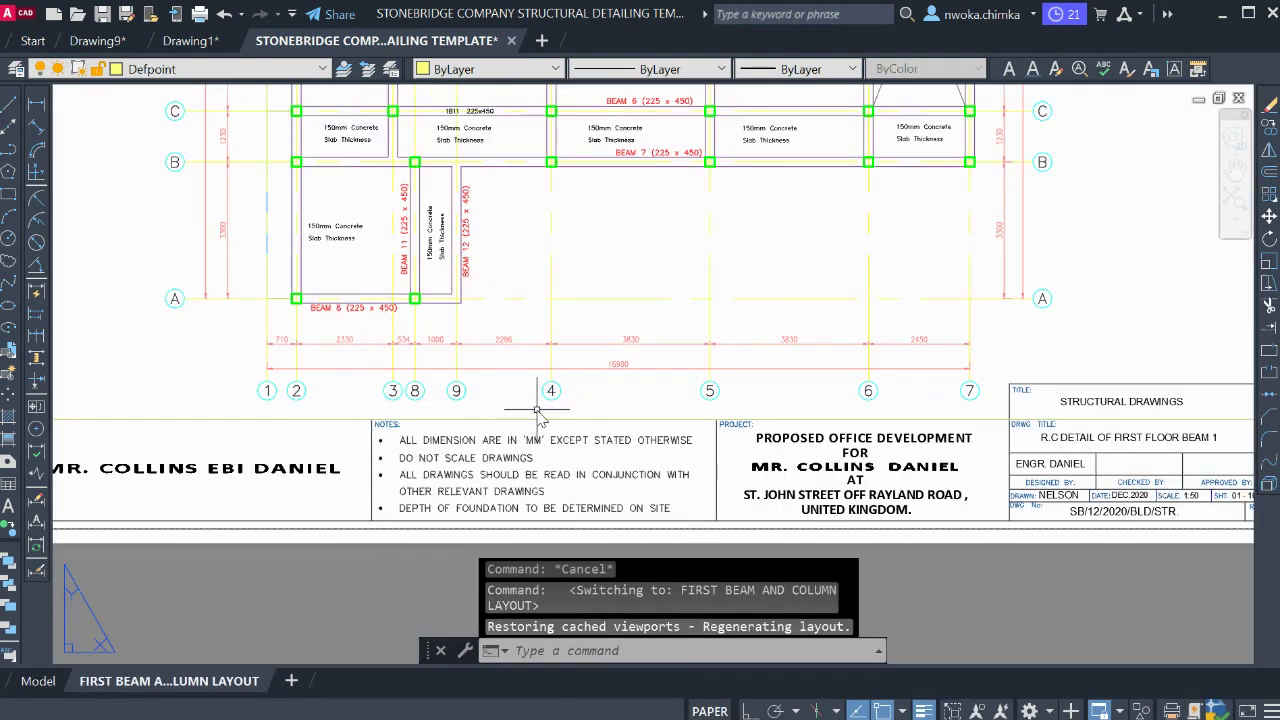
Move the FIRST FLOOR SLAB title up to just below the grid bubbles
{"action": "left_click", "coordinate": [38, 680]}
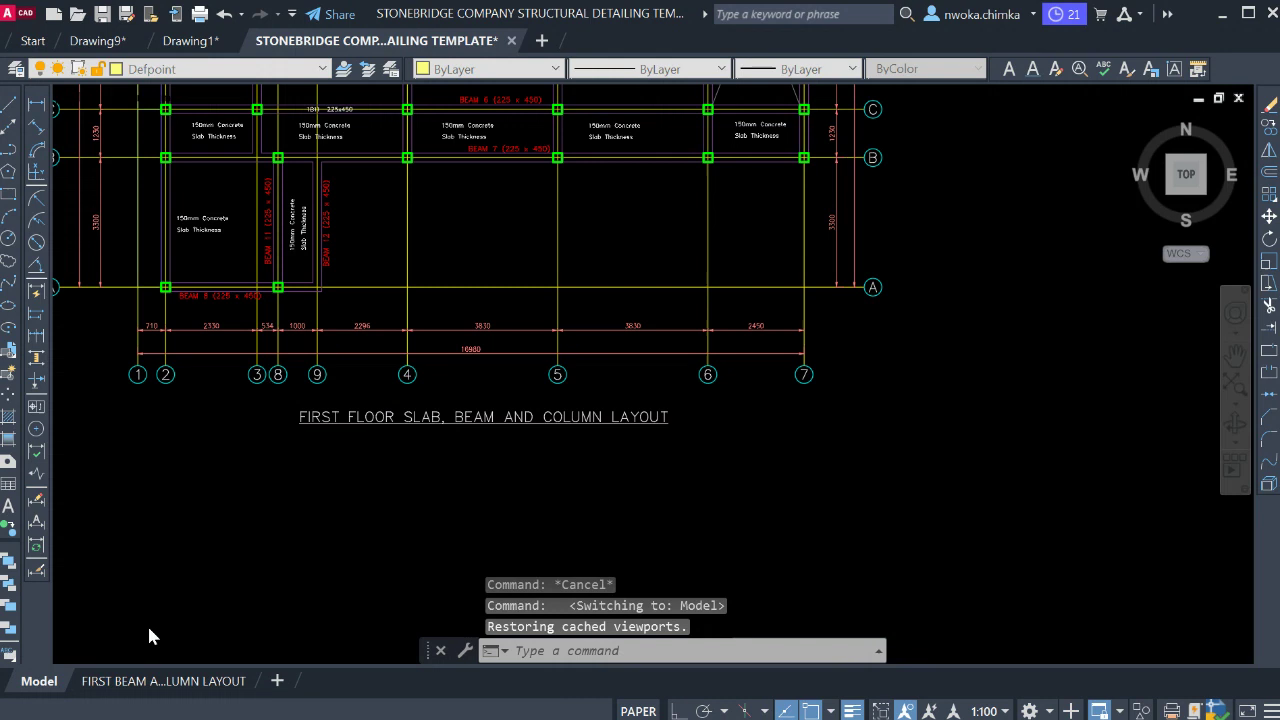
{"action": "left_click", "coordinate": [446, 447]}
{"action": "left_click", "coordinate": [464, 425]}
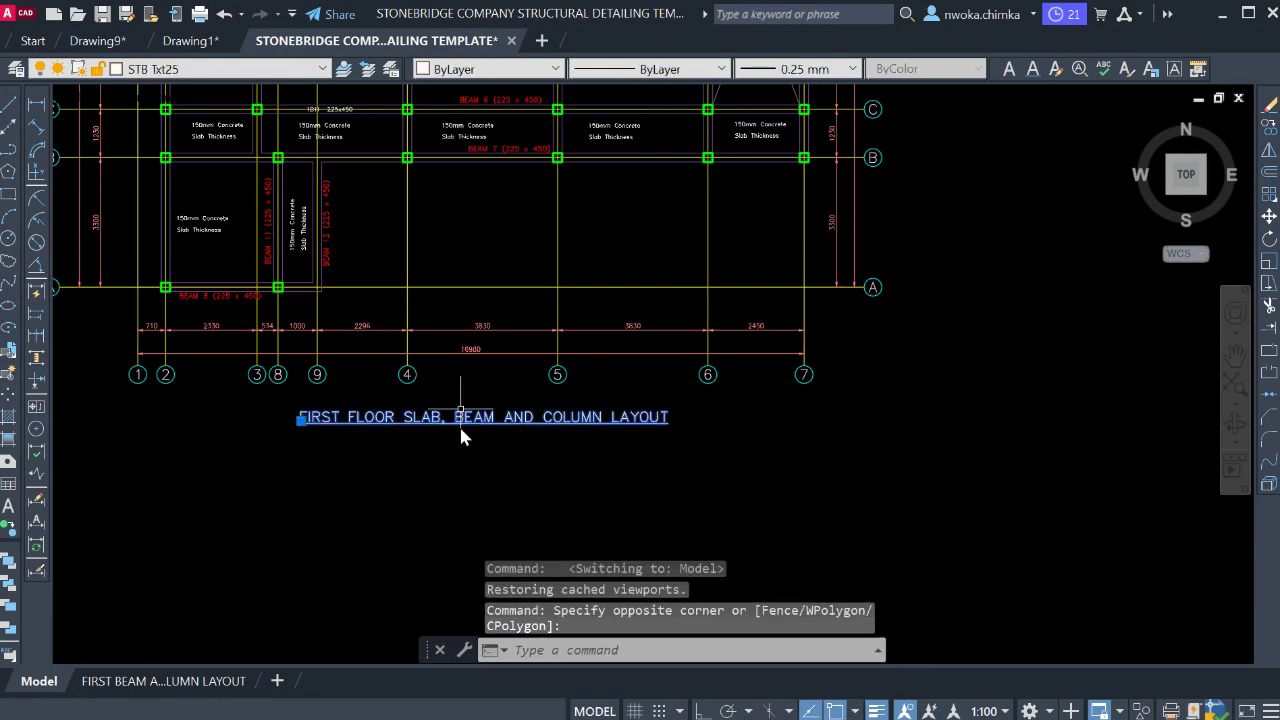
{"action": "type", "text": "m"}
{"action": "key", "text": "Return"}
{"action": "left_click", "coordinate": [461, 478]}
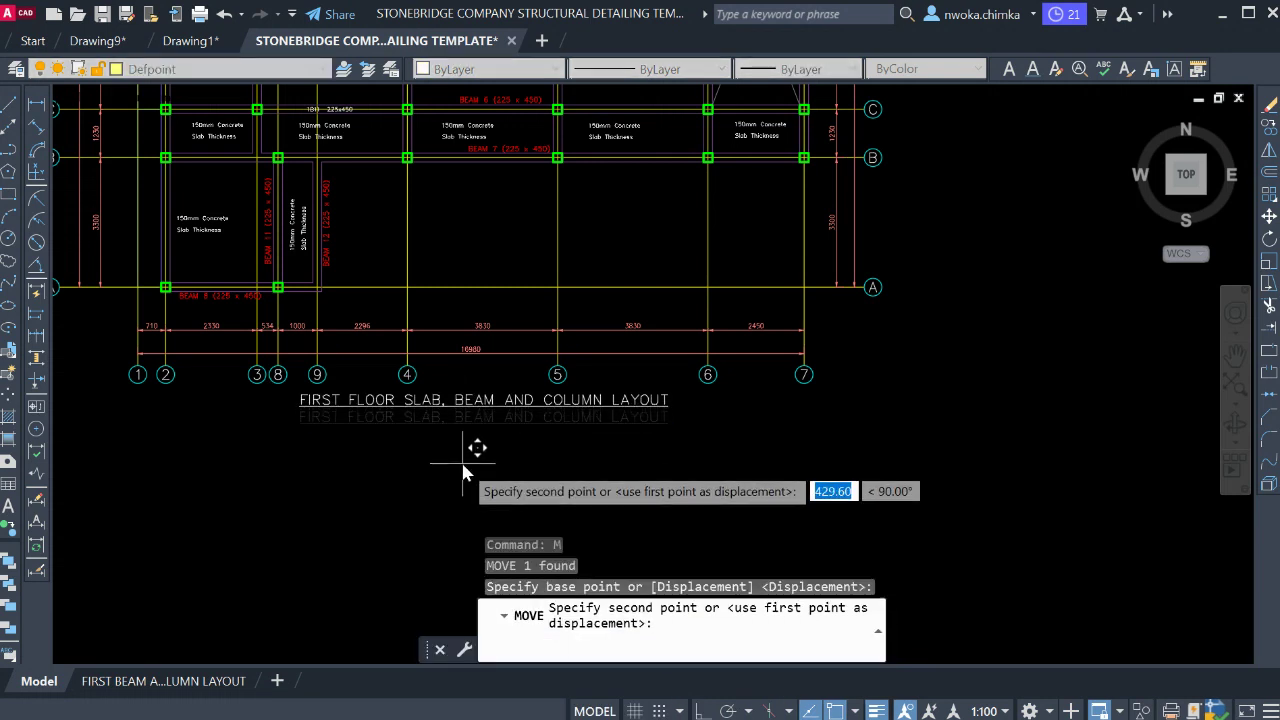
{"action": "left_click", "coordinate": [462, 468]}
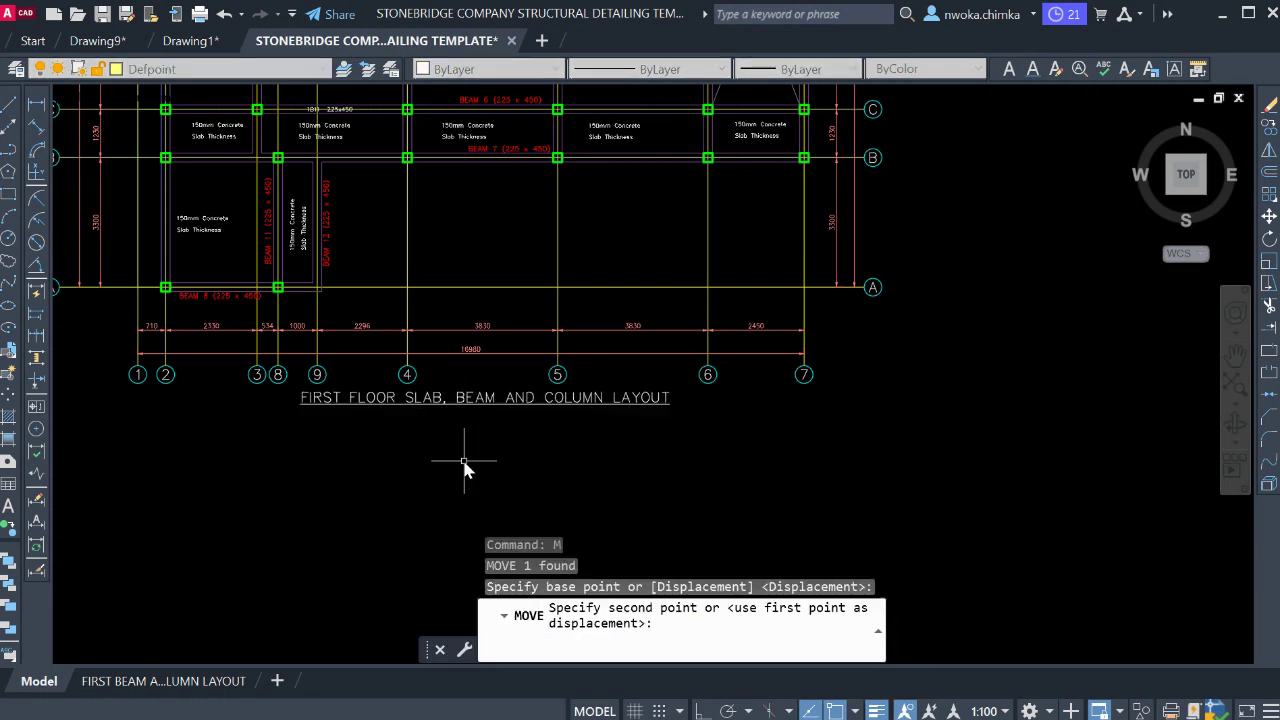
{"action": "left_click", "coordinate": [163, 681]}
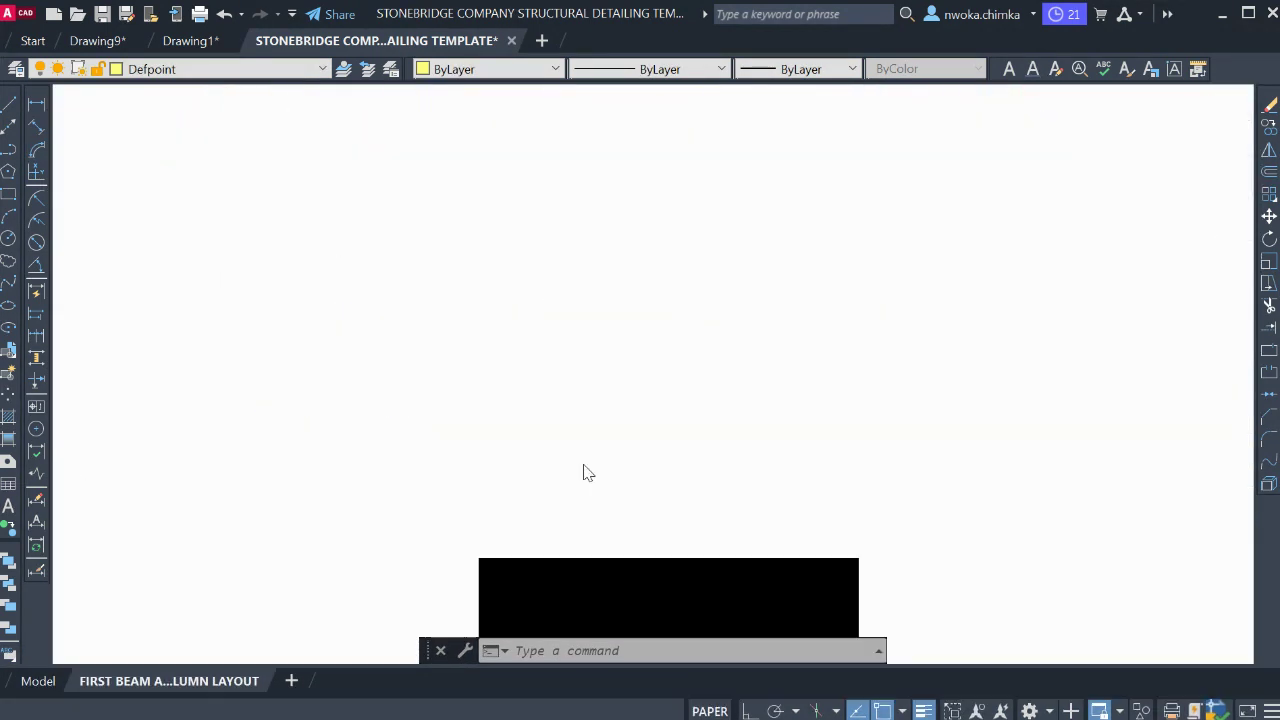
Pan the plan slightly upward inside the layout viewport
{"action": "scroll", "coordinate": [606, 197], "scroll_direction": "up", "scroll_amount": 6}
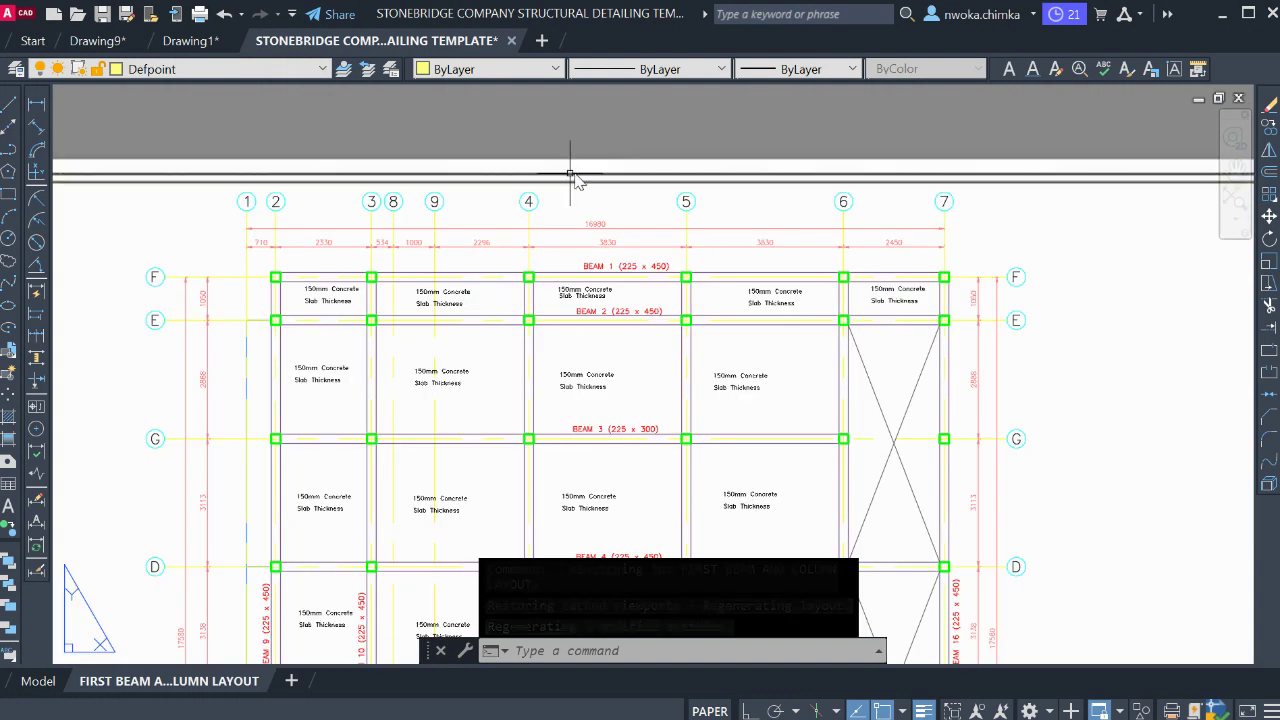
{"action": "scroll", "coordinate": [508, 180], "scroll_direction": "down", "scroll_amount": 3}
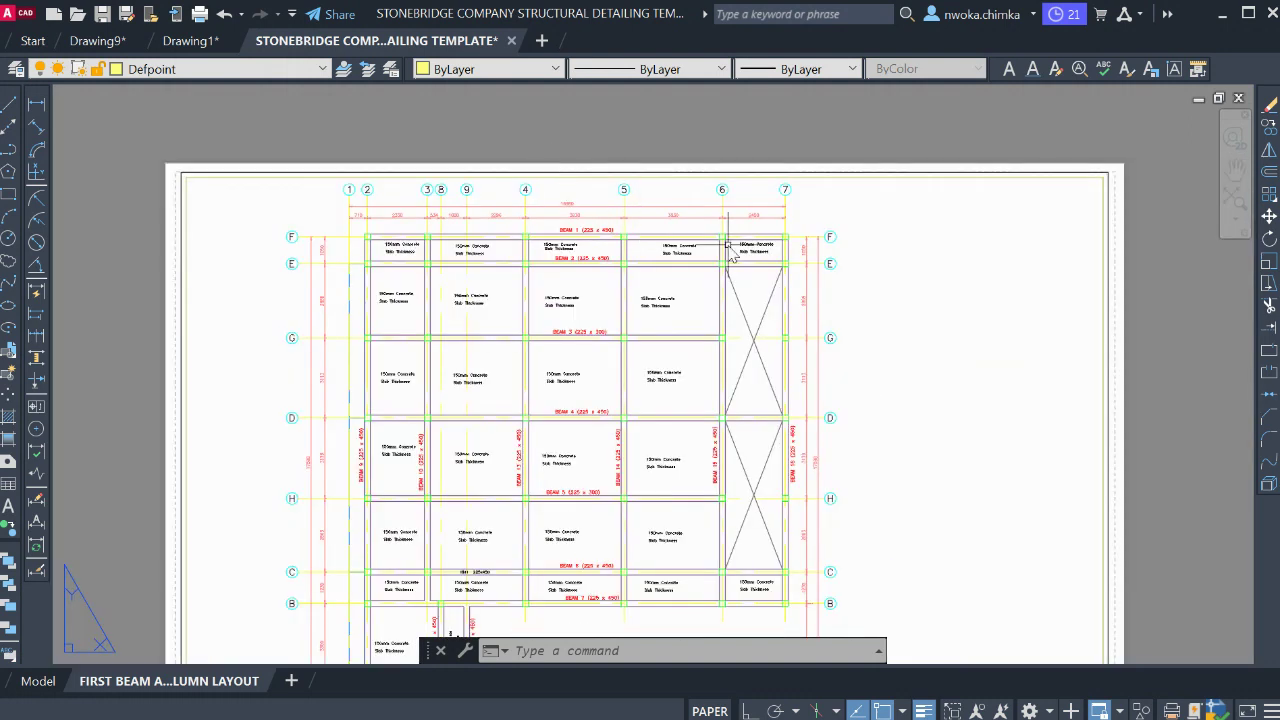
{"action": "scroll", "coordinate": [855, 251], "scroll_direction": "down", "scroll_amount": 2}
{"action": "double_click", "coordinate": [856, 246]}
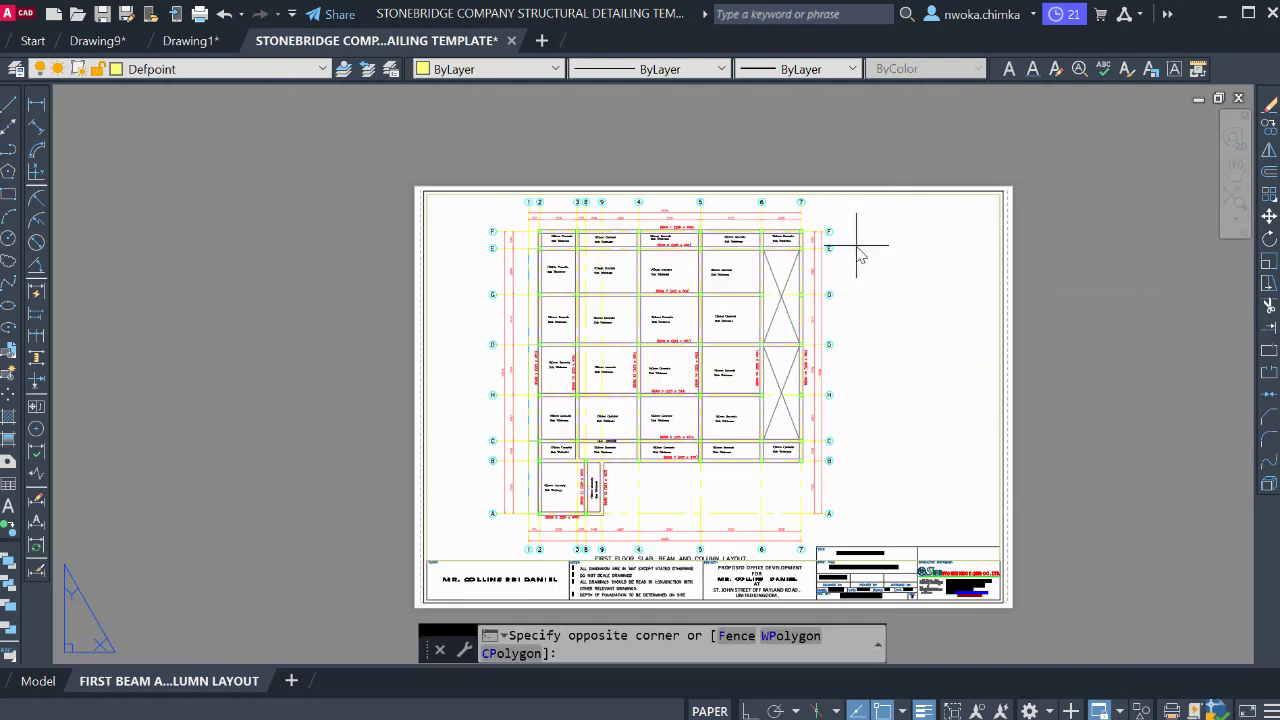
{"action": "type", "text": "P"}
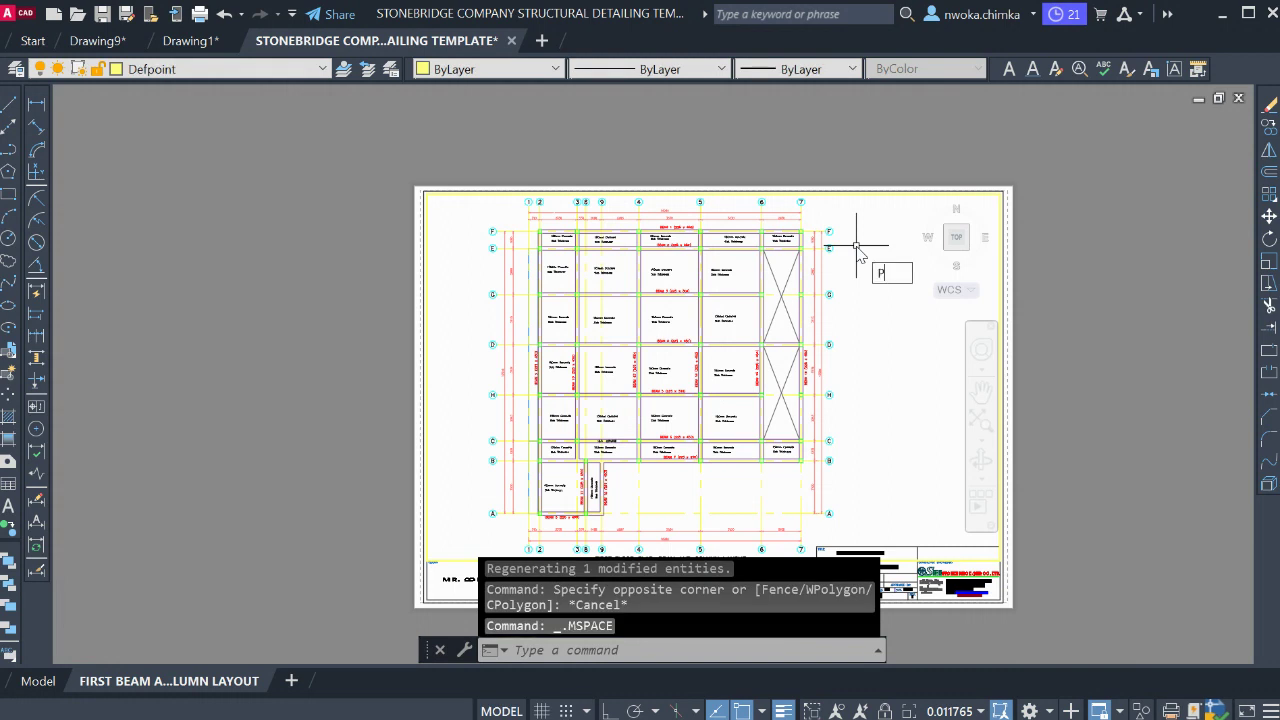
{"action": "key", "text": "Return"}
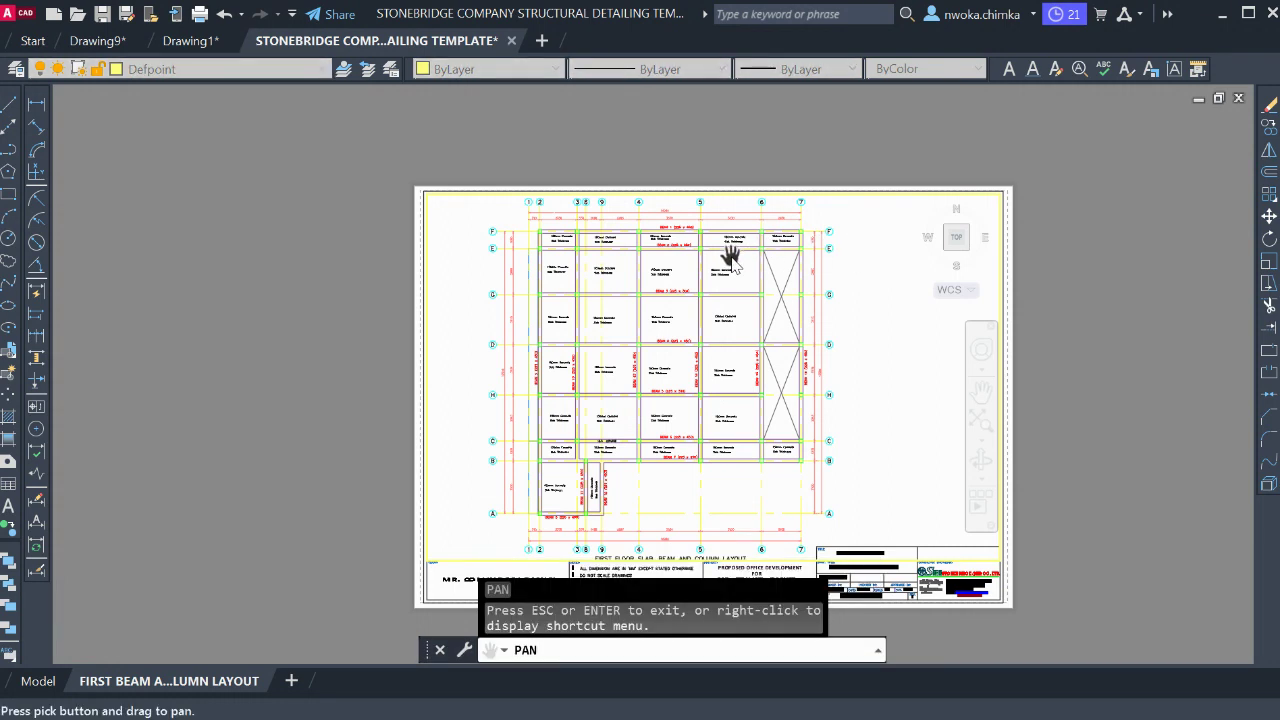
{"action": "left_click_drag", "start_coordinate": [731, 260], "coordinate": [731, 258]}
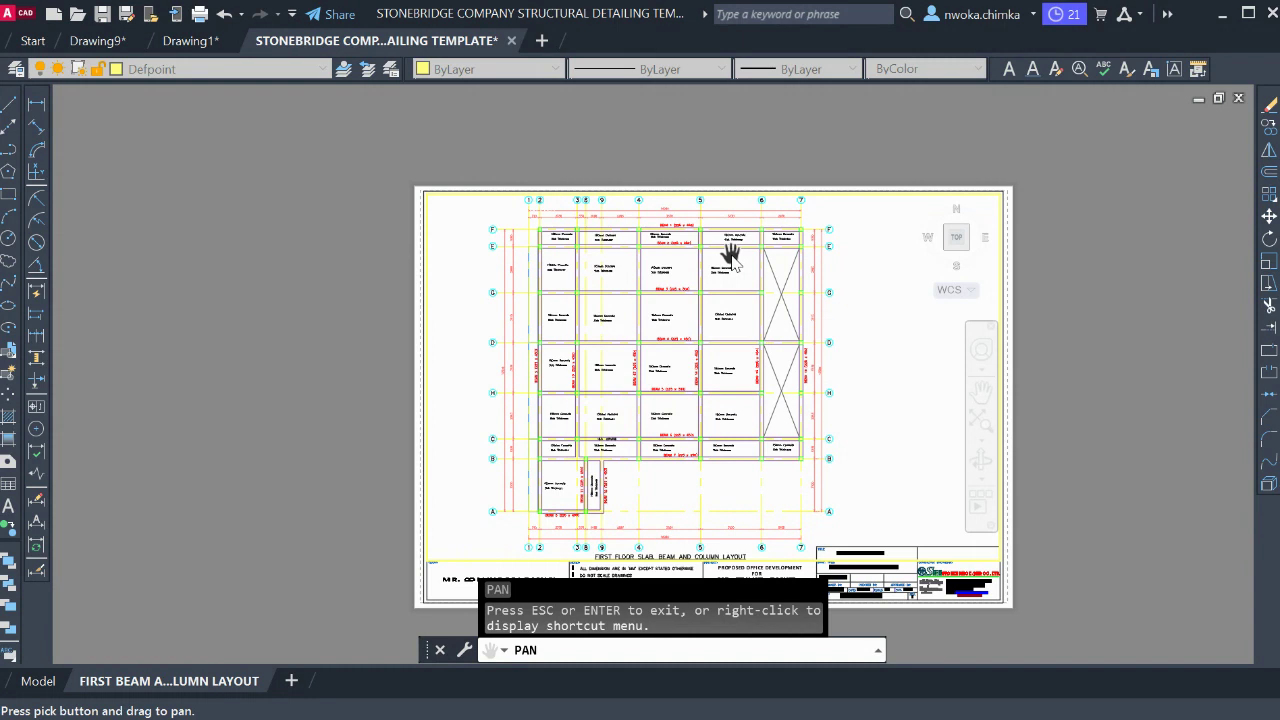
{"action": "key", "text": "Escape"}
{"action": "double_click", "coordinate": [697, 139]}
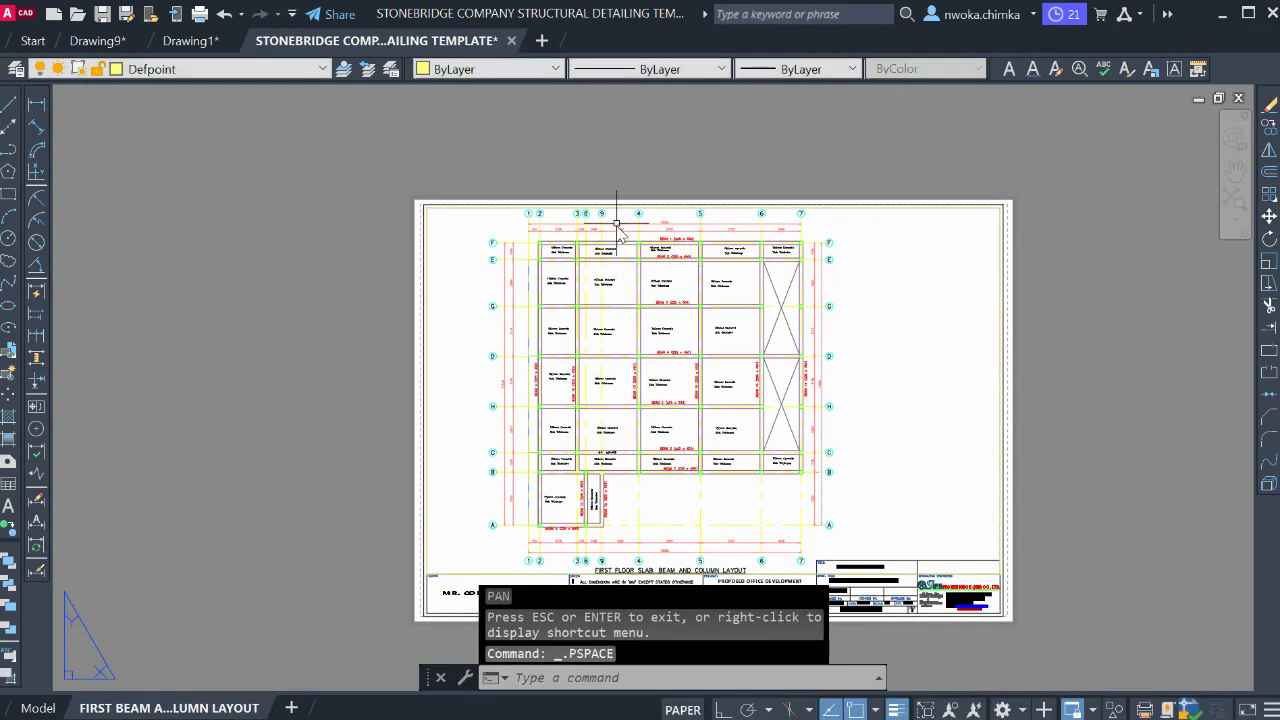
Review the sheet in paper space, then switch to the Model tab
{"action": "scroll", "coordinate": [616, 201], "scroll_direction": "up", "scroll_amount": 4}
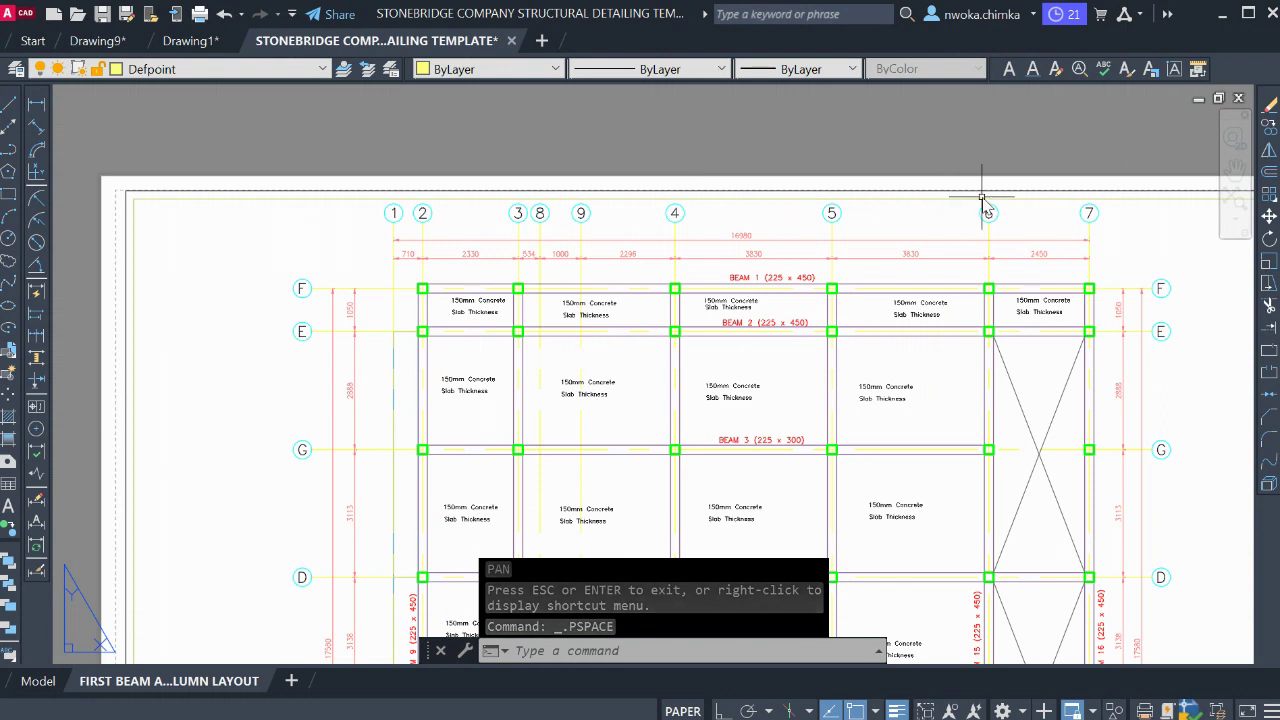
{"action": "scroll", "coordinate": [640, 157], "scroll_direction": "down", "scroll_amount": 5}
{"action": "scroll", "coordinate": [663, 391], "scroll_direction": "up", "scroll_amount": 8}
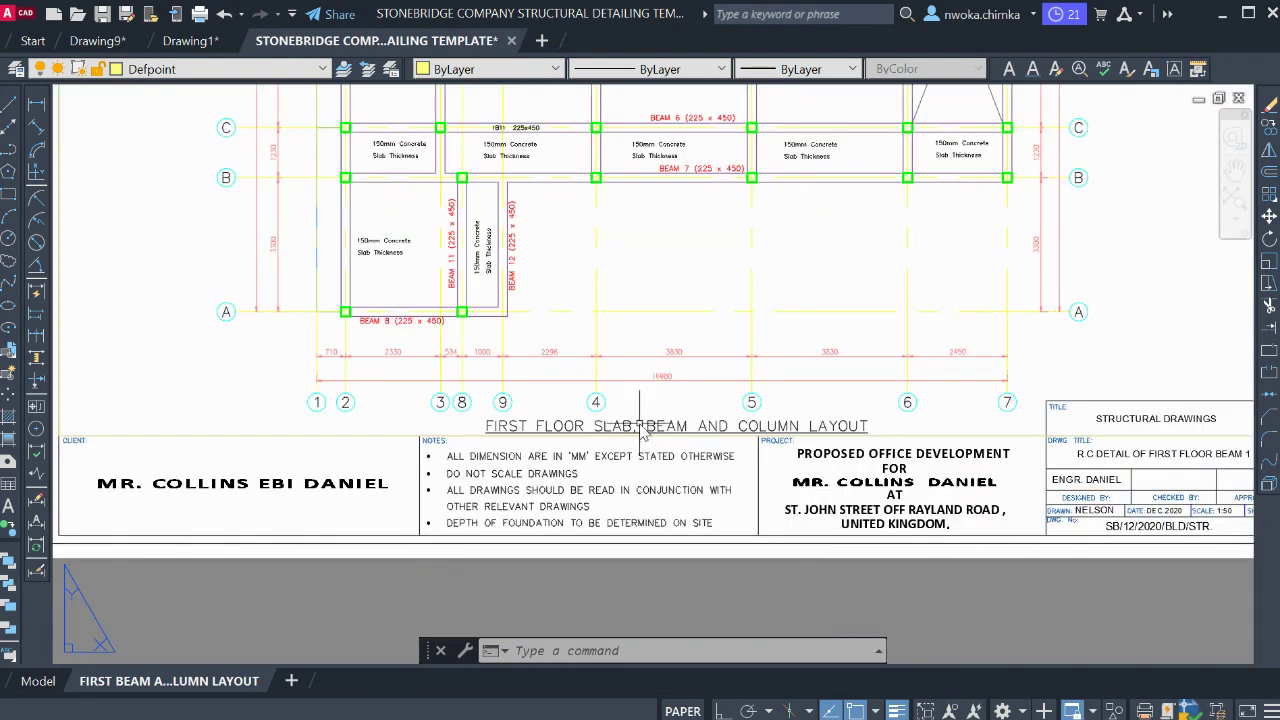
{"action": "scroll", "coordinate": [695, 395], "scroll_direction": "down", "scroll_amount": 2}
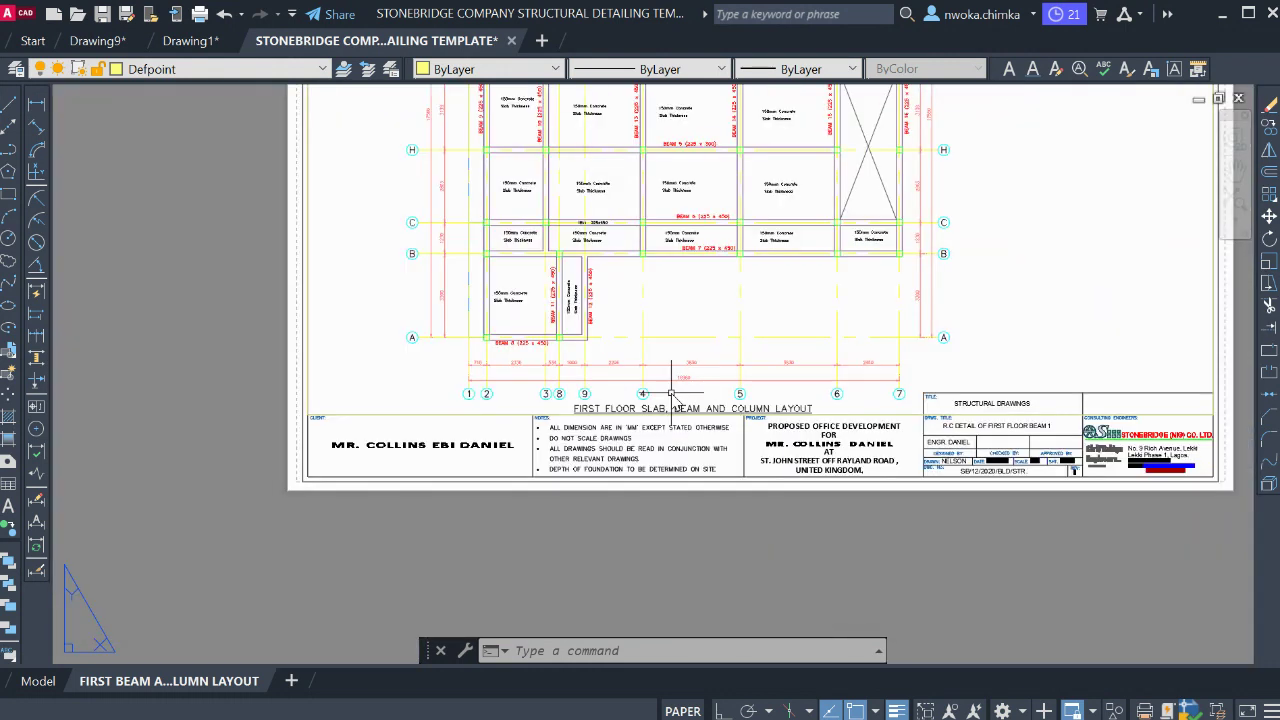
{"action": "scroll", "coordinate": [672, 393], "scroll_direction": "down", "scroll_amount": 3}
{"action": "scroll", "coordinate": [602, 215], "scroll_direction": "up", "scroll_amount": 5}
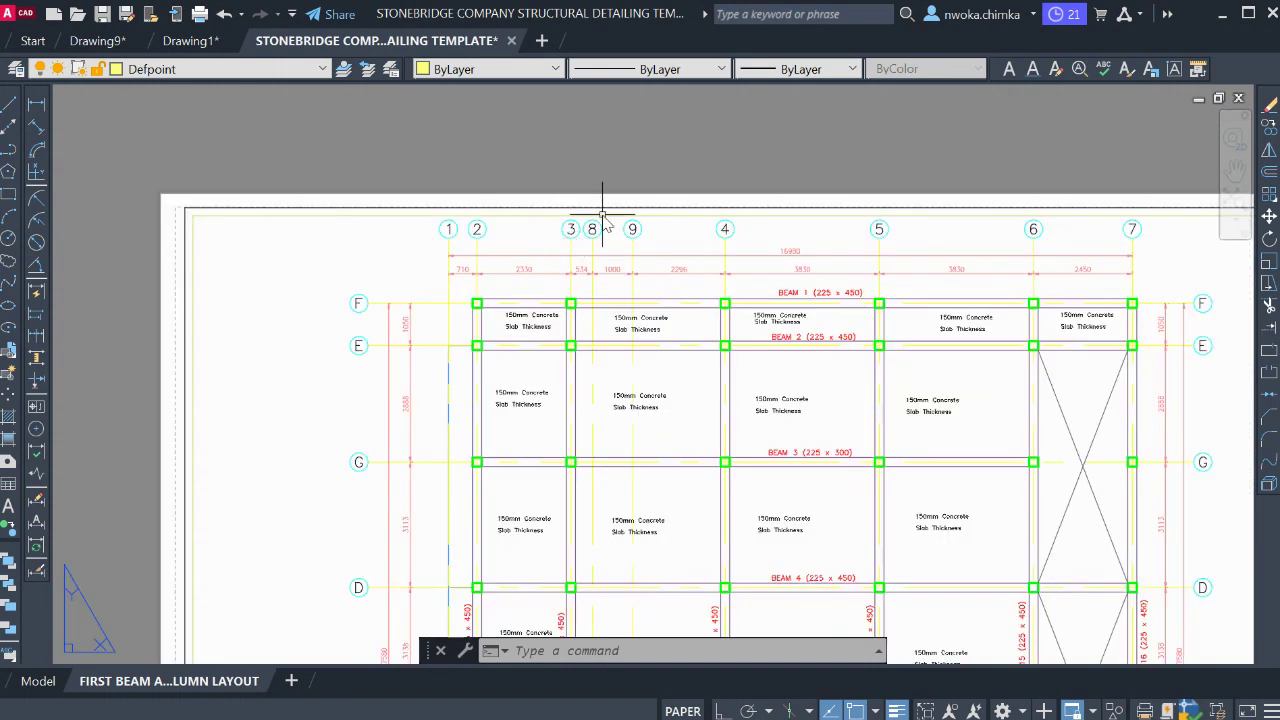
{"action": "scroll", "coordinate": [572, 238], "scroll_direction": "up", "scroll_amount": 2}
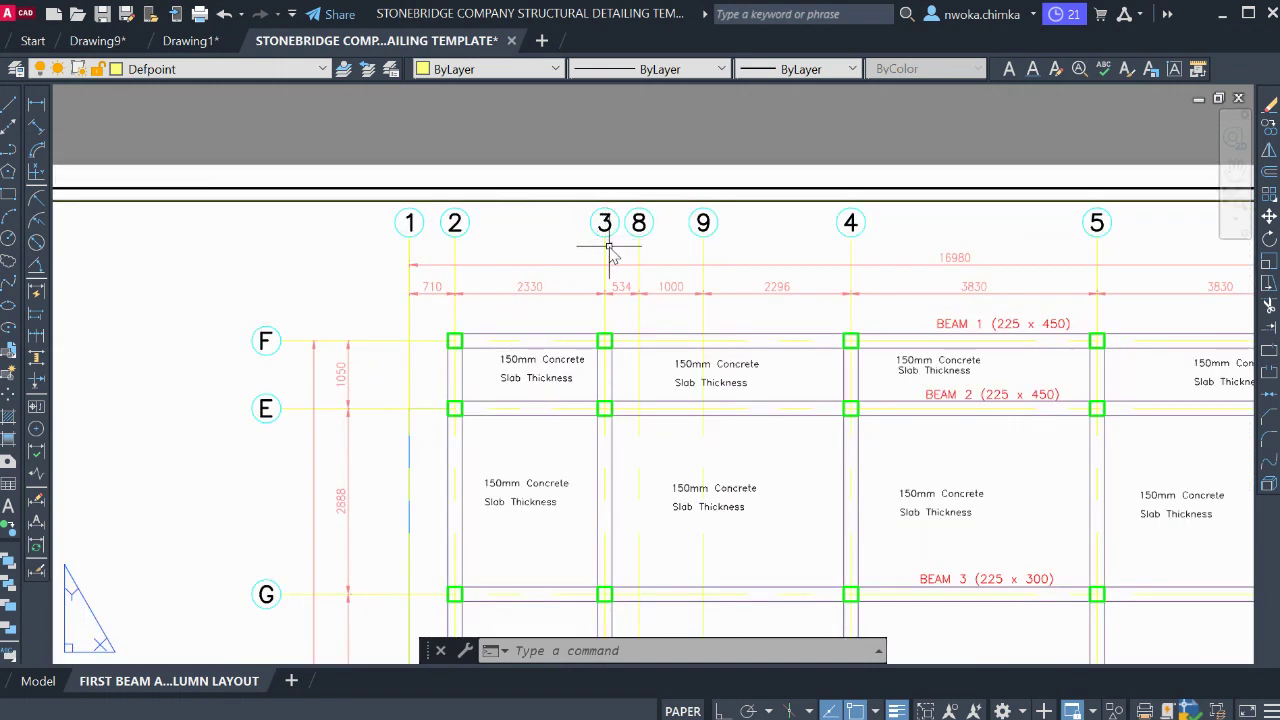
{"action": "scroll", "coordinate": [537, 210], "scroll_direction": "down", "scroll_amount": 3}
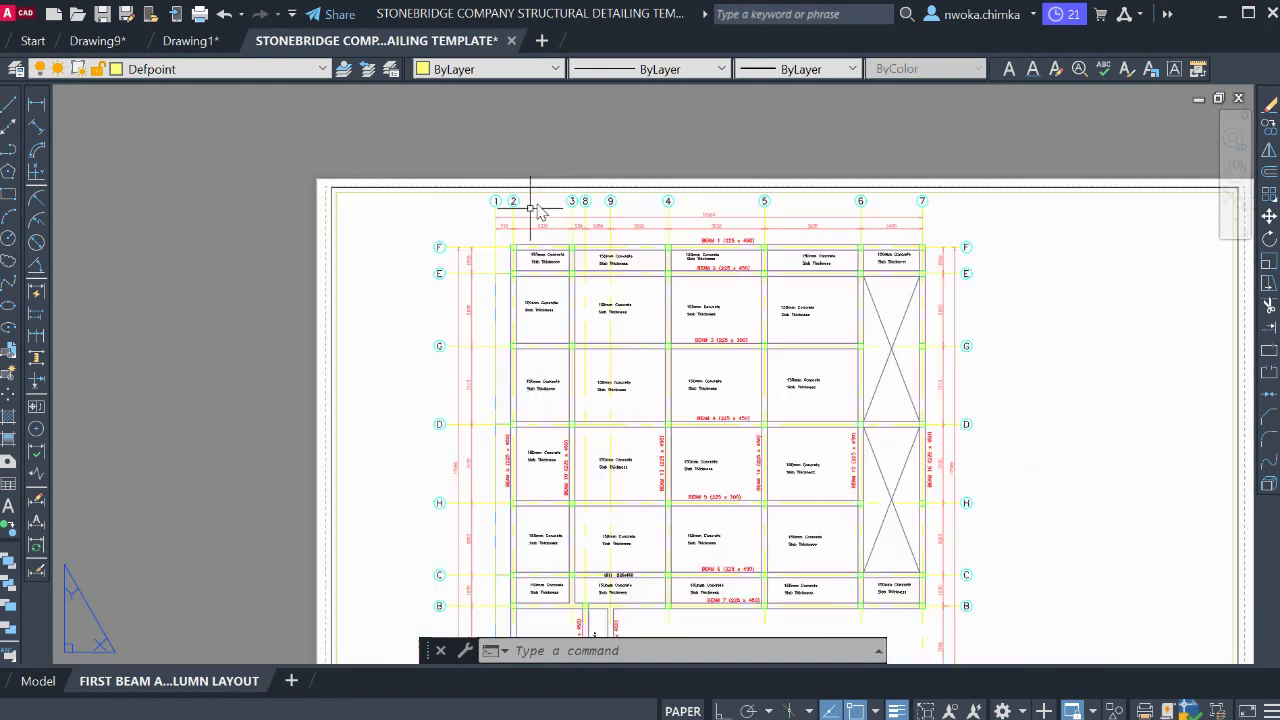
{"action": "left_click", "coordinate": [38, 681]}
{"action": "scroll", "coordinate": [700, 340], "scroll_direction": "down", "scroll_amount": 4}
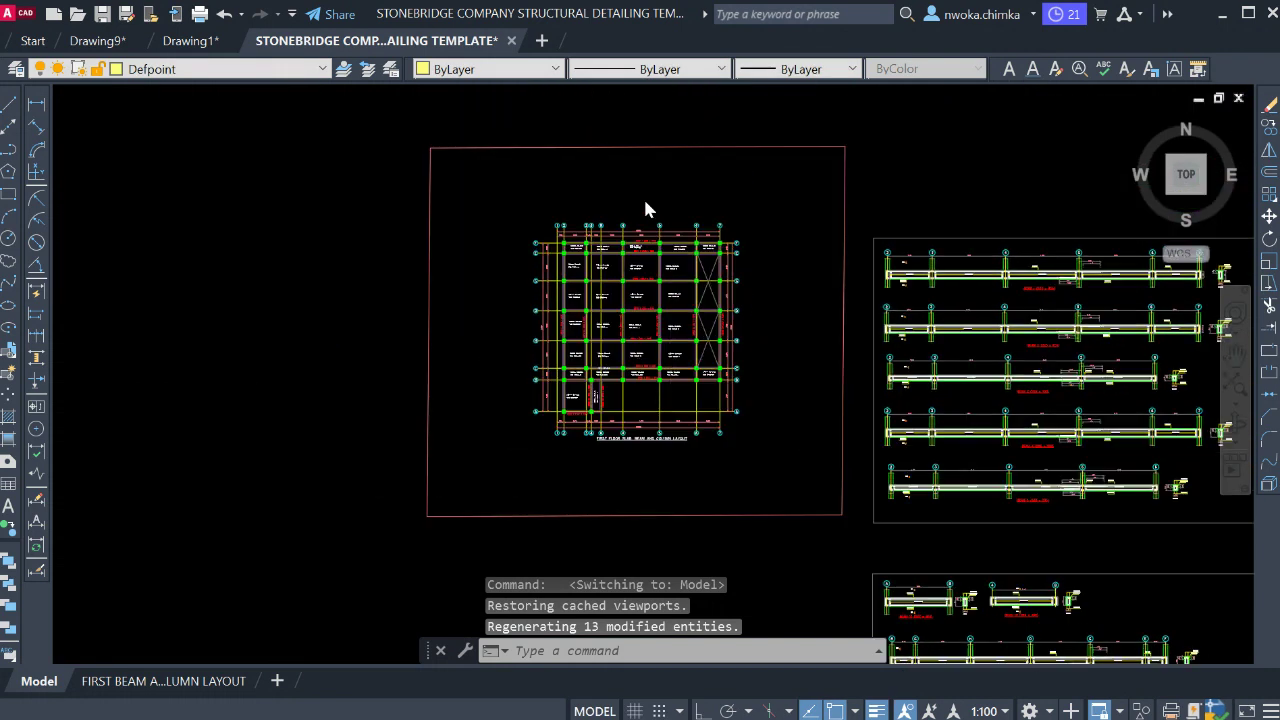
Crossing-select the top grid bubbles 1–7 and stretch them straight down with Ortho on
{"action": "scroll", "coordinate": [657, 257], "scroll_direction": "up", "scroll_amount": 4}
{"action": "scroll", "coordinate": [771, 271], "scroll_direction": "down", "scroll_amount": 2}
{"action": "scroll", "coordinate": [790, 265], "scroll_direction": "up", "scroll_amount": 1}
{"action": "left_click", "coordinate": [1052, 247]}
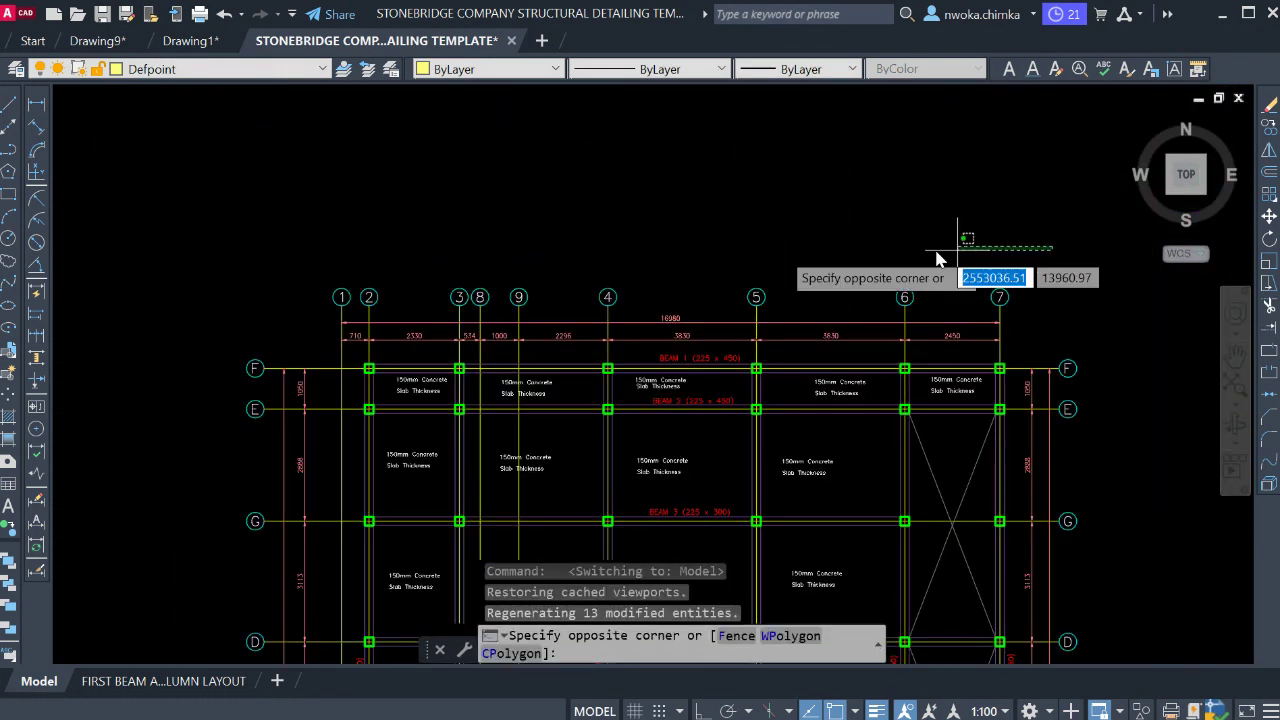
{"action": "left_click", "coordinate": [270, 307]}
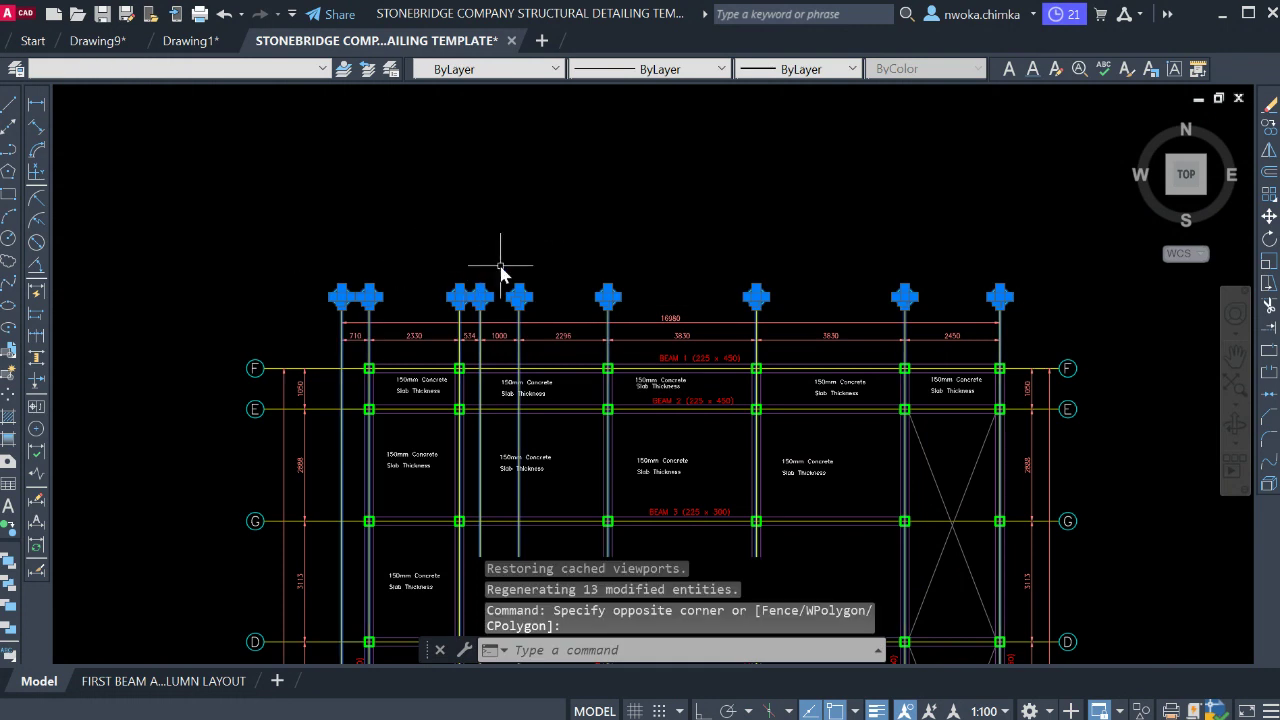
{"action": "type", "text": "S"}
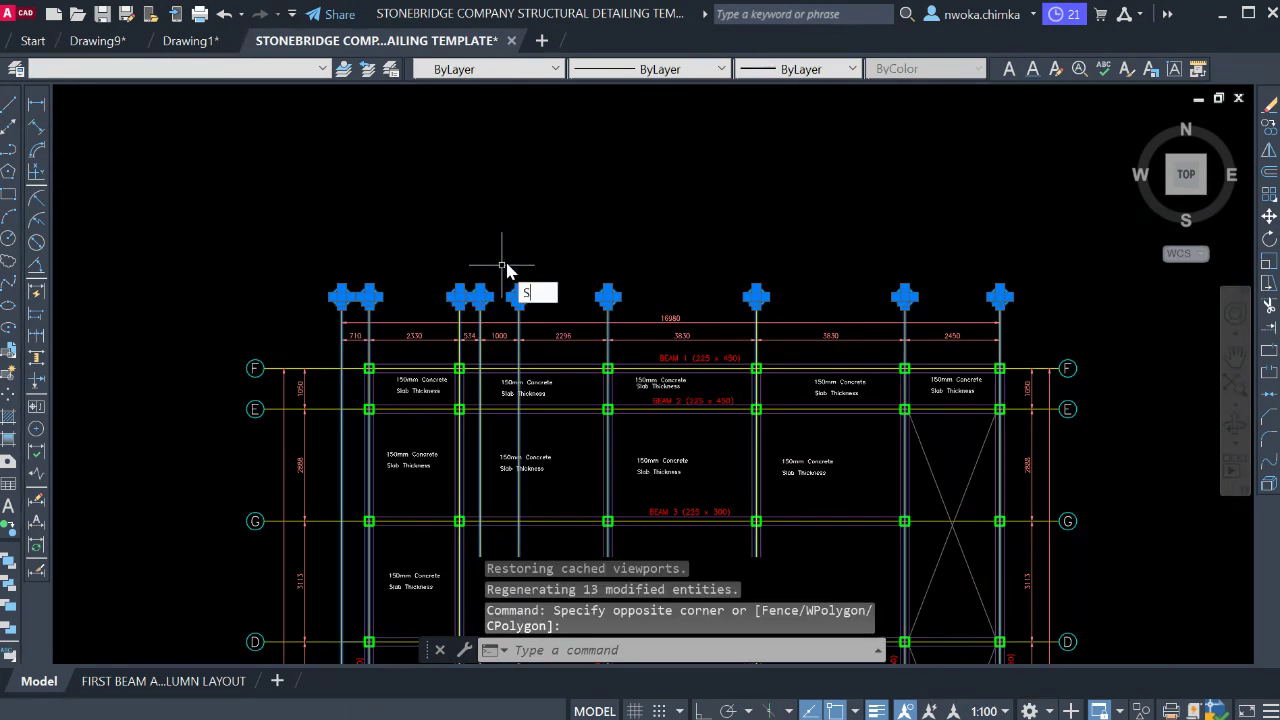
{"action": "key", "text": "Return"}
{"action": "scroll", "coordinate": [560, 285], "scroll_direction": "up", "scroll_amount": 3}
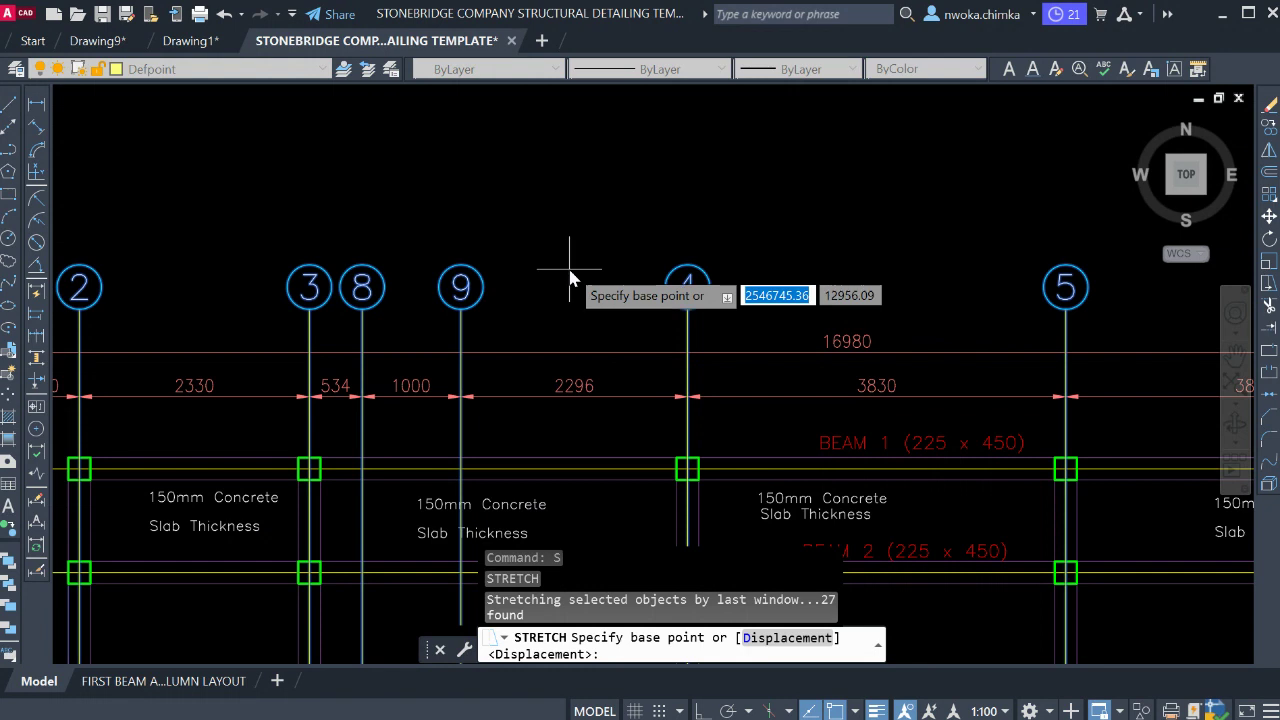
{"action": "left_click", "coordinate": [570, 280]}
{"action": "key", "text": "F8"}
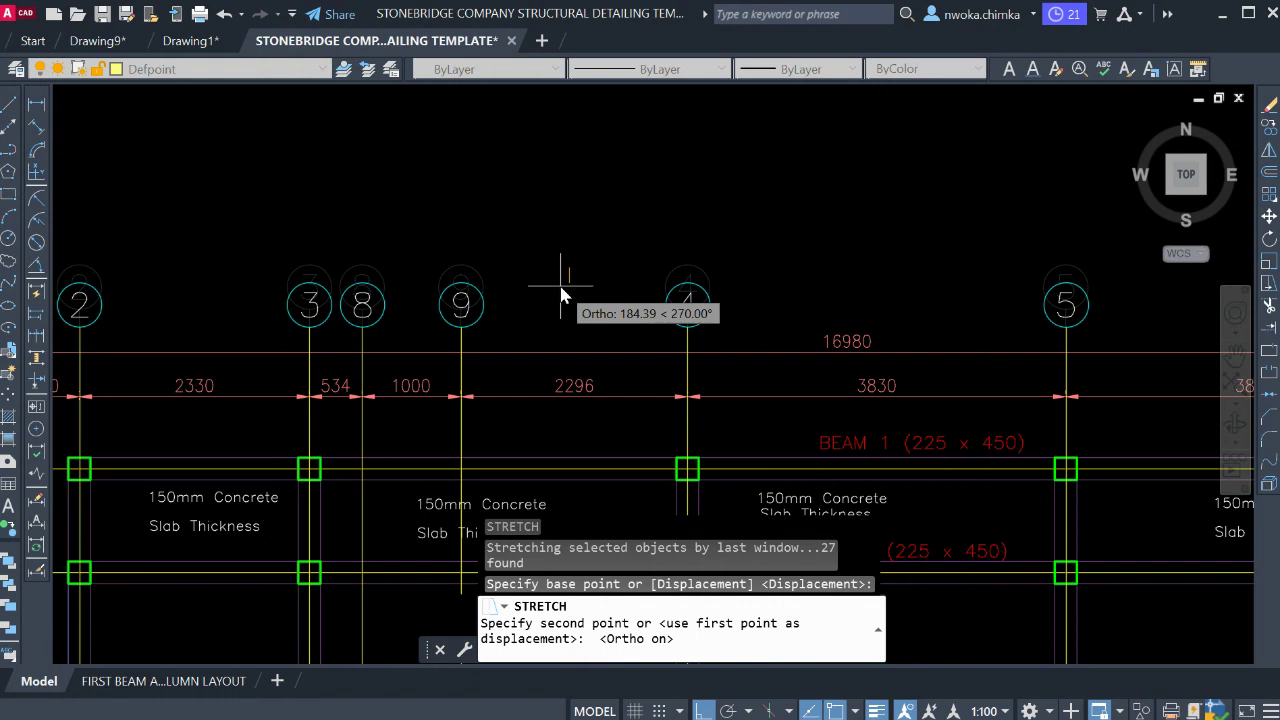
{"action": "left_click", "coordinate": [560, 293]}
Grab the 534 dimension's left end grip, then cancel without stretching it
{"action": "middle_click_drag", "start_coordinate": [560, 290], "coordinate": [580, 234]}
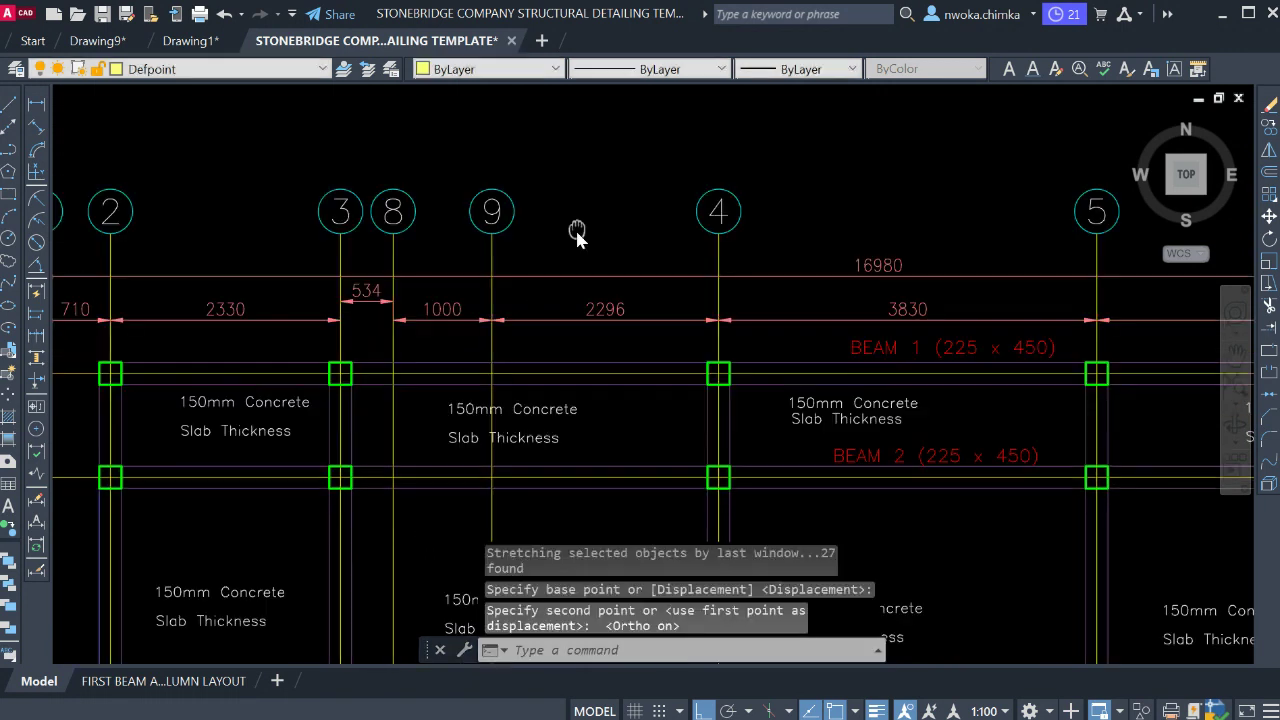
{"action": "middle_click_drag", "start_coordinate": [437, 294], "coordinate": [423, 280]}
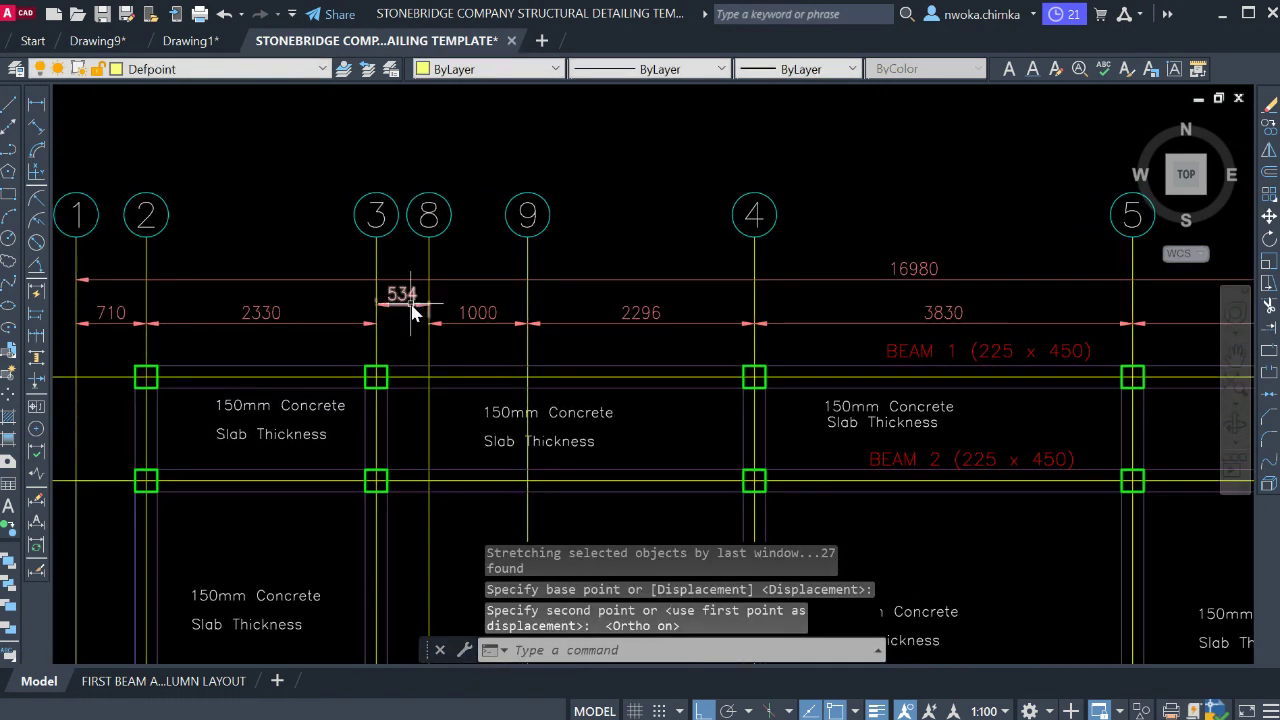
{"action": "scroll", "coordinate": [406, 288], "scroll_direction": "down", "scroll_amount": 2}
{"action": "scroll", "coordinate": [410, 292], "scroll_direction": "up", "scroll_amount": 2}
{"action": "left_click", "coordinate": [410, 292]}
{"action": "scroll", "coordinate": [405, 300], "scroll_direction": "up", "scroll_amount": 2}
{"action": "scroll", "coordinate": [400, 322], "scroll_direction": "up", "scroll_amount": 2}
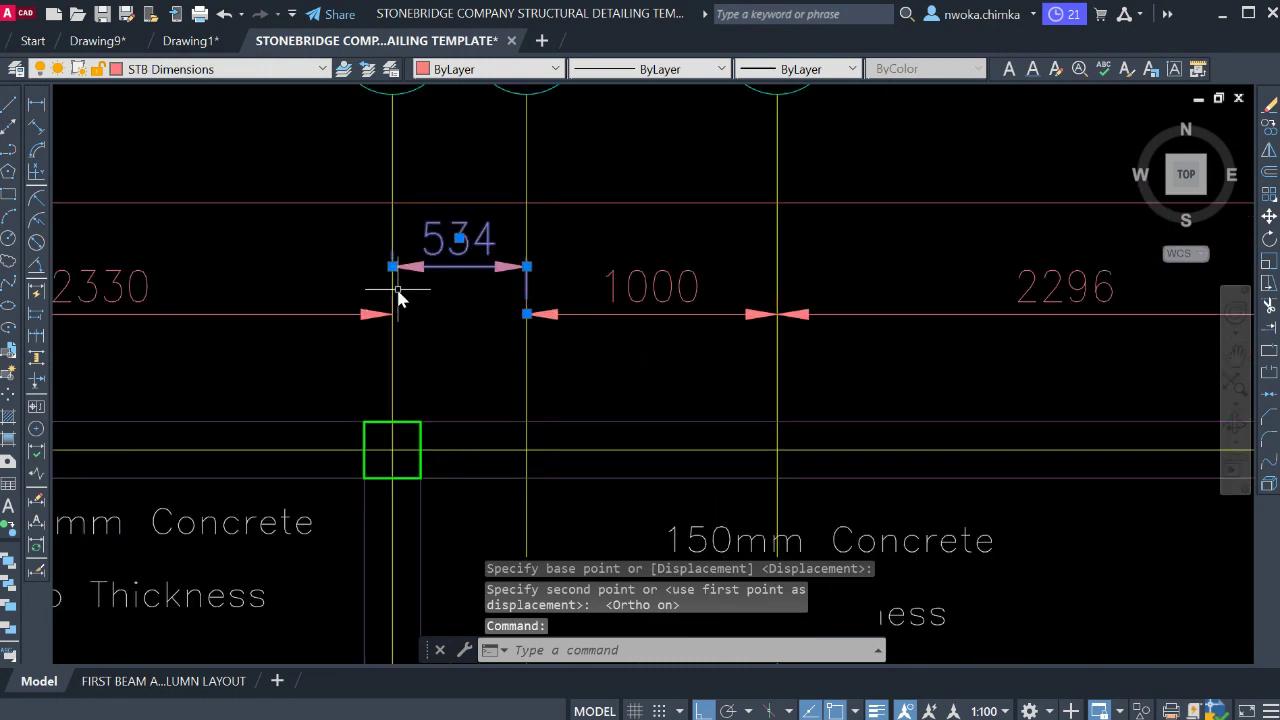
{"action": "left_click", "coordinate": [392, 267]}
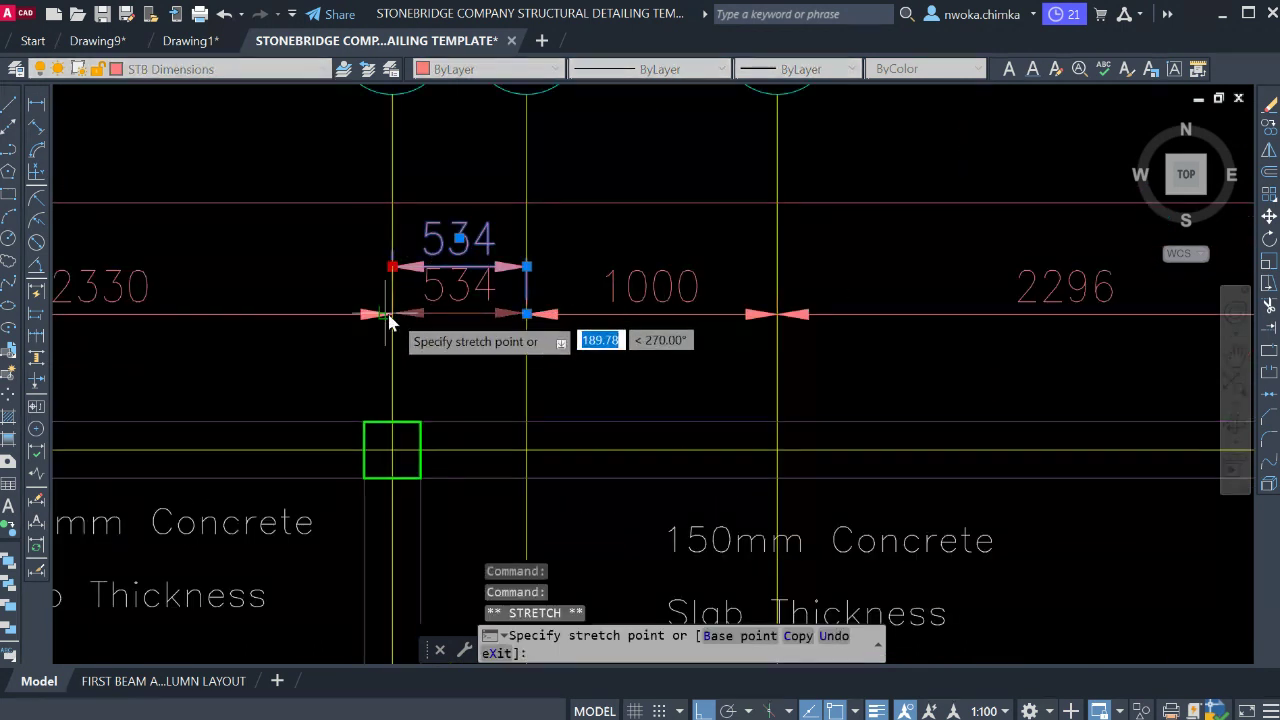
{"action": "scroll", "coordinate": [390, 316], "scroll_direction": "up", "scroll_amount": 4}
{"action": "scroll", "coordinate": [380, 310], "scroll_direction": "down", "scroll_amount": 5}
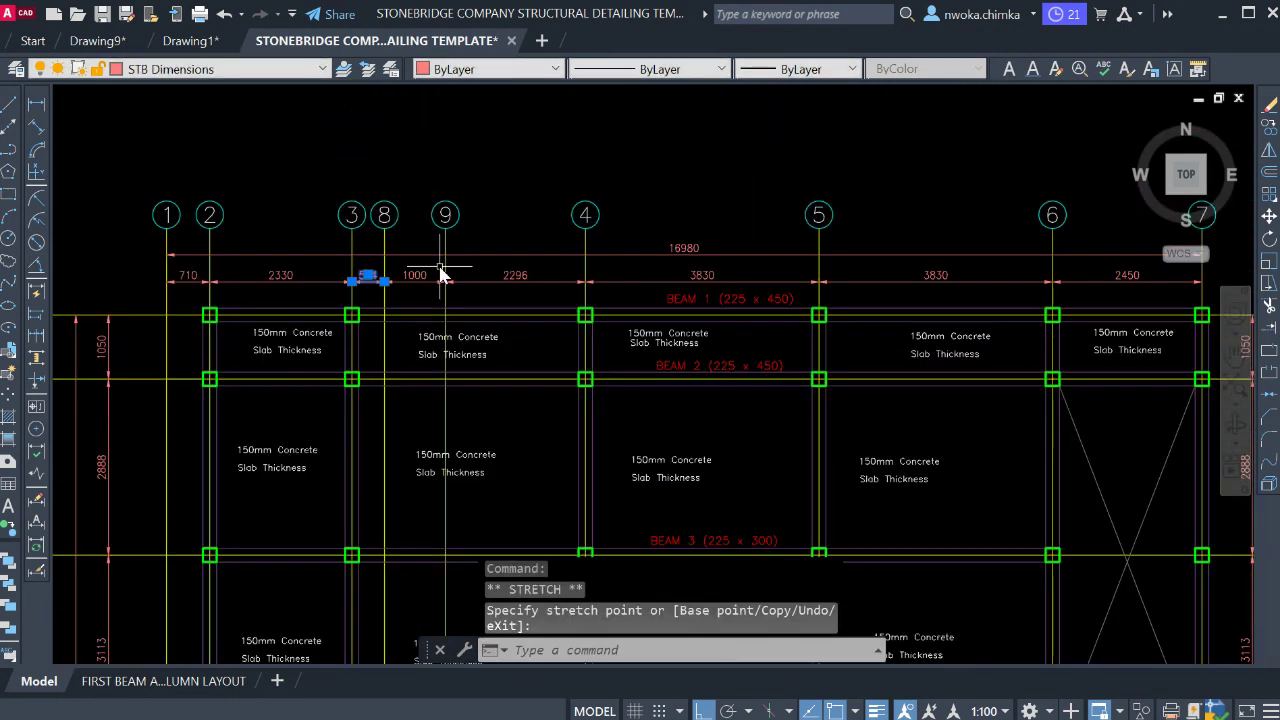
{"action": "middle_click_drag", "start_coordinate": [710, 285], "coordinate": [527, 285]}
{"action": "key", "text": "Escape"}
{"action": "scroll", "coordinate": [660, 222], "scroll_direction": "down", "scroll_amount": 2}
{"action": "scroll", "coordinate": [660, 222], "scroll_direction": "down", "scroll_amount": 2}
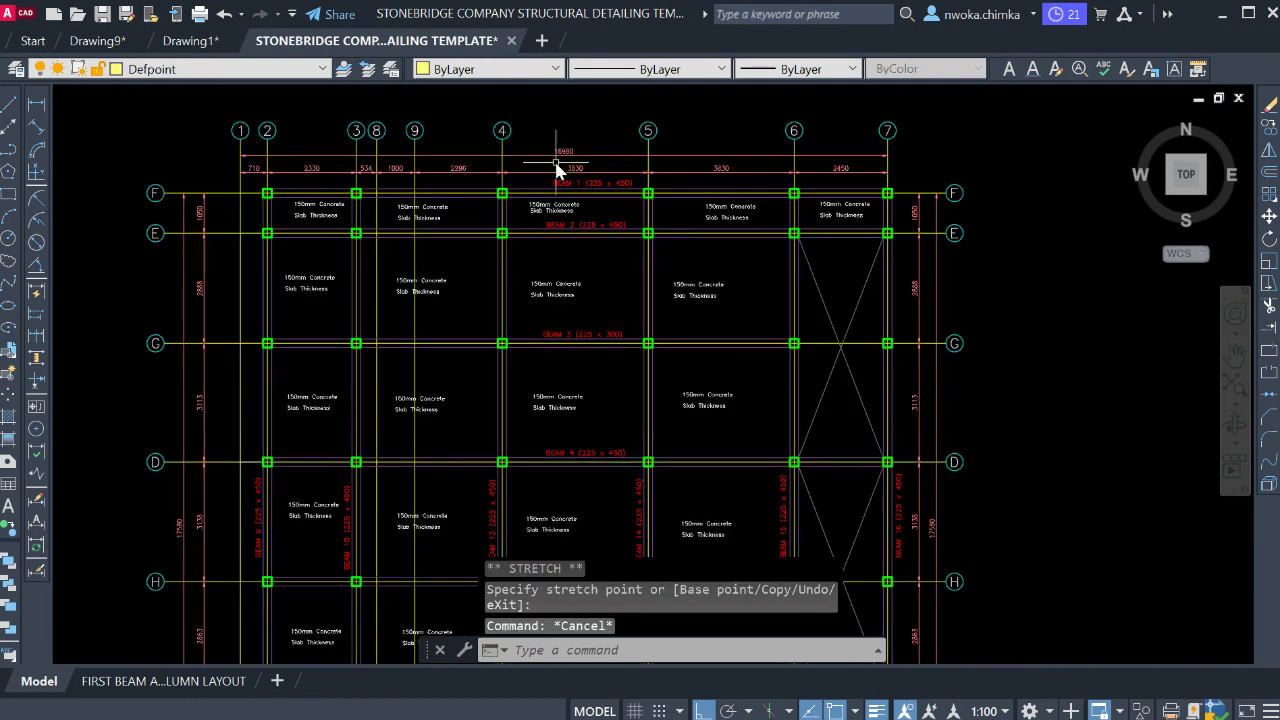
{"action": "scroll", "coordinate": [557, 163], "scroll_direction": "down", "scroll_amount": 2}
{"action": "scroll", "coordinate": [537, 249], "scroll_direction": "down", "scroll_amount": 2}
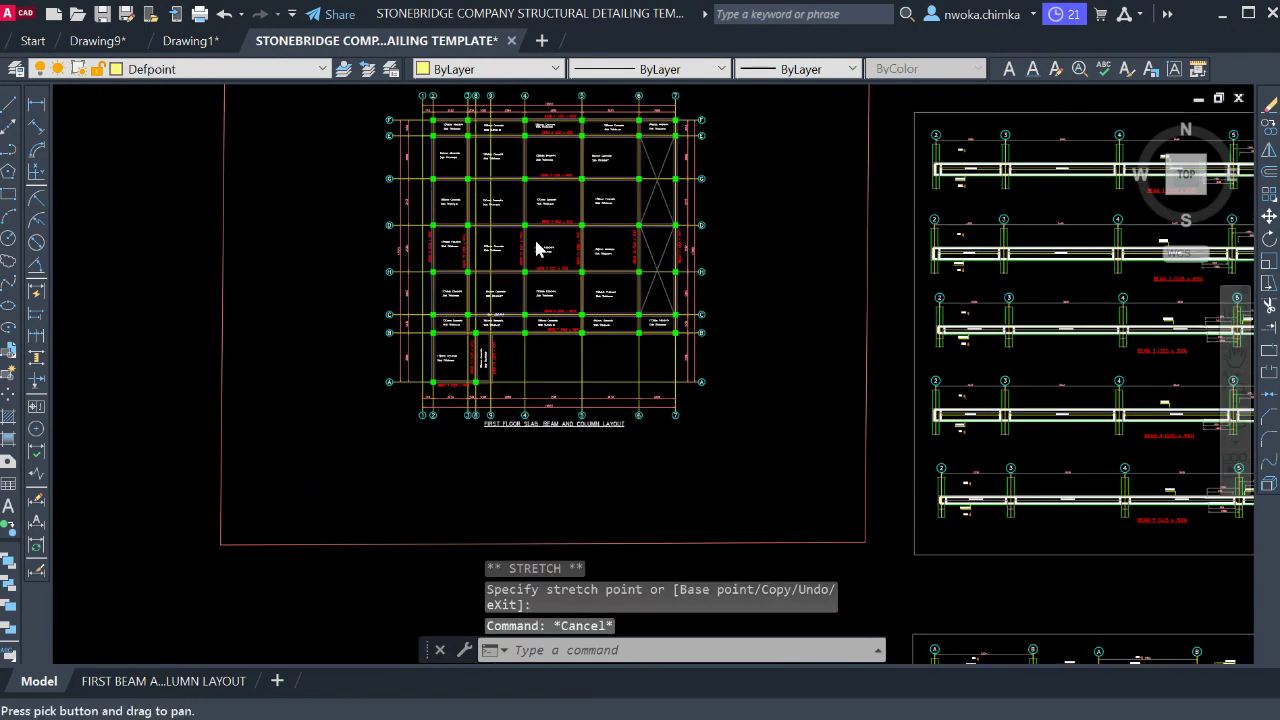
On the first beam and column layout sheet, pan the plan slightly up inside the viewport
{"action": "left_click", "coordinate": [186, 681]}
{"action": "scroll", "coordinate": [612, 176], "scroll_direction": "down", "scroll_amount": 2}
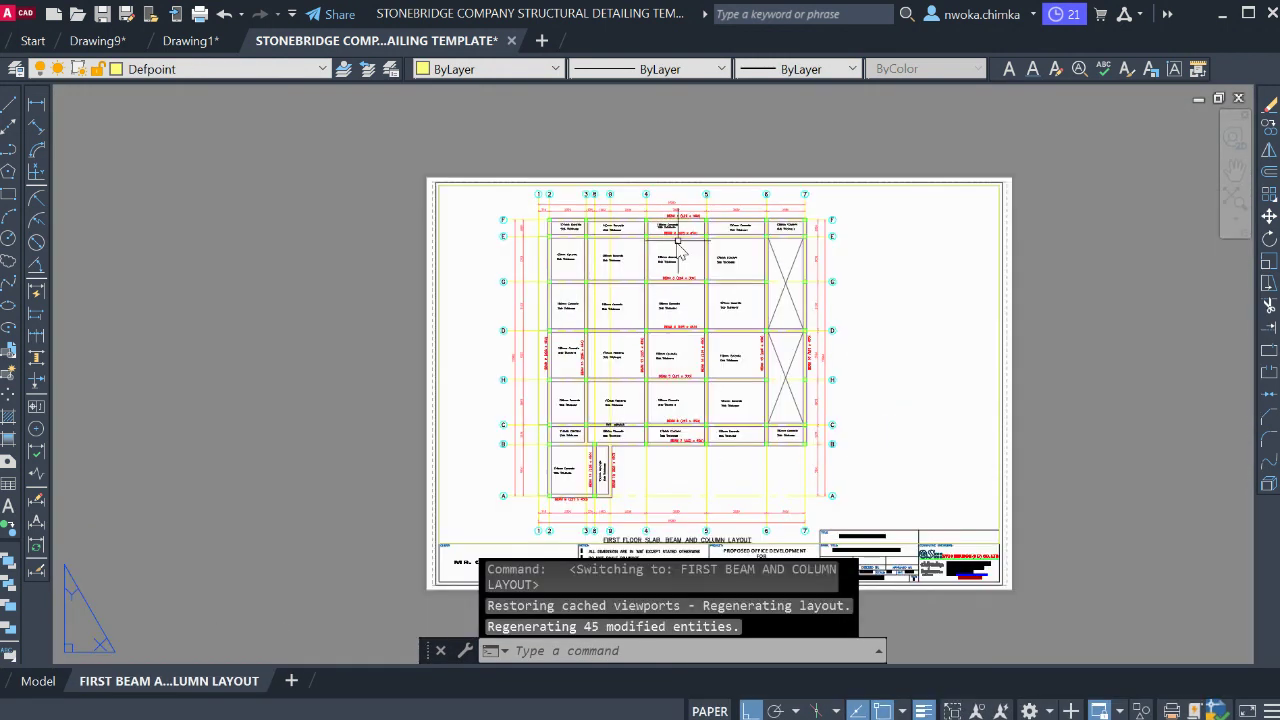
{"action": "scroll", "coordinate": [731, 197], "scroll_direction": "up", "scroll_amount": 4}
{"action": "scroll", "coordinate": [600, 214], "scroll_direction": "up", "scroll_amount": 2}
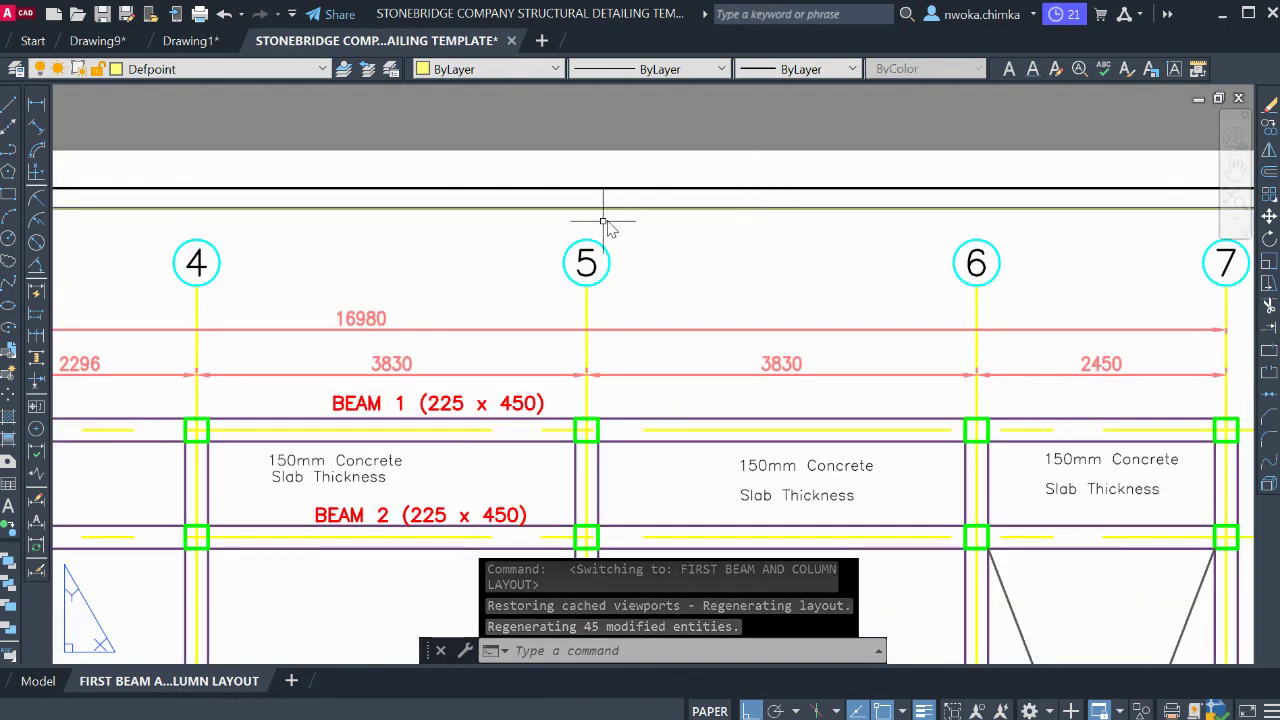
{"action": "scroll", "coordinate": [591, 212], "scroll_direction": "down", "scroll_amount": 3}
{"action": "scroll", "coordinate": [528, 455], "scroll_direction": "up", "scroll_amount": 4}
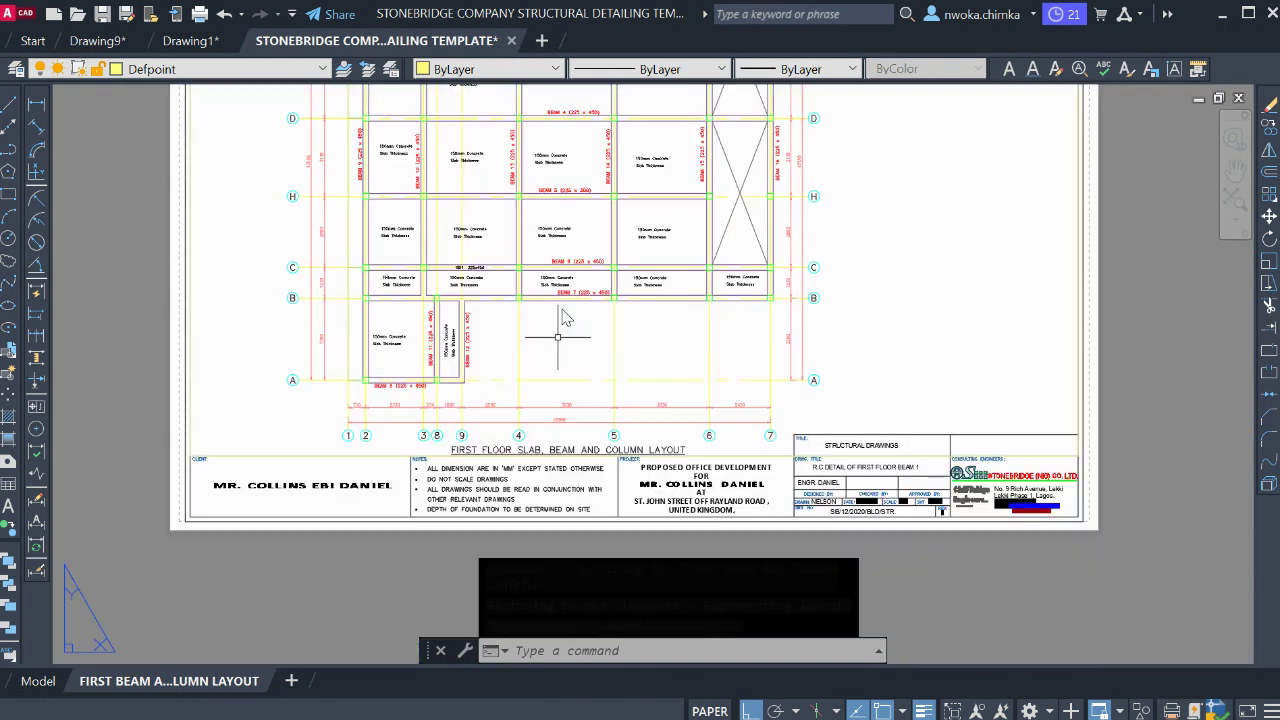
{"action": "scroll", "coordinate": [543, 338], "scroll_direction": "down", "scroll_amount": 6}
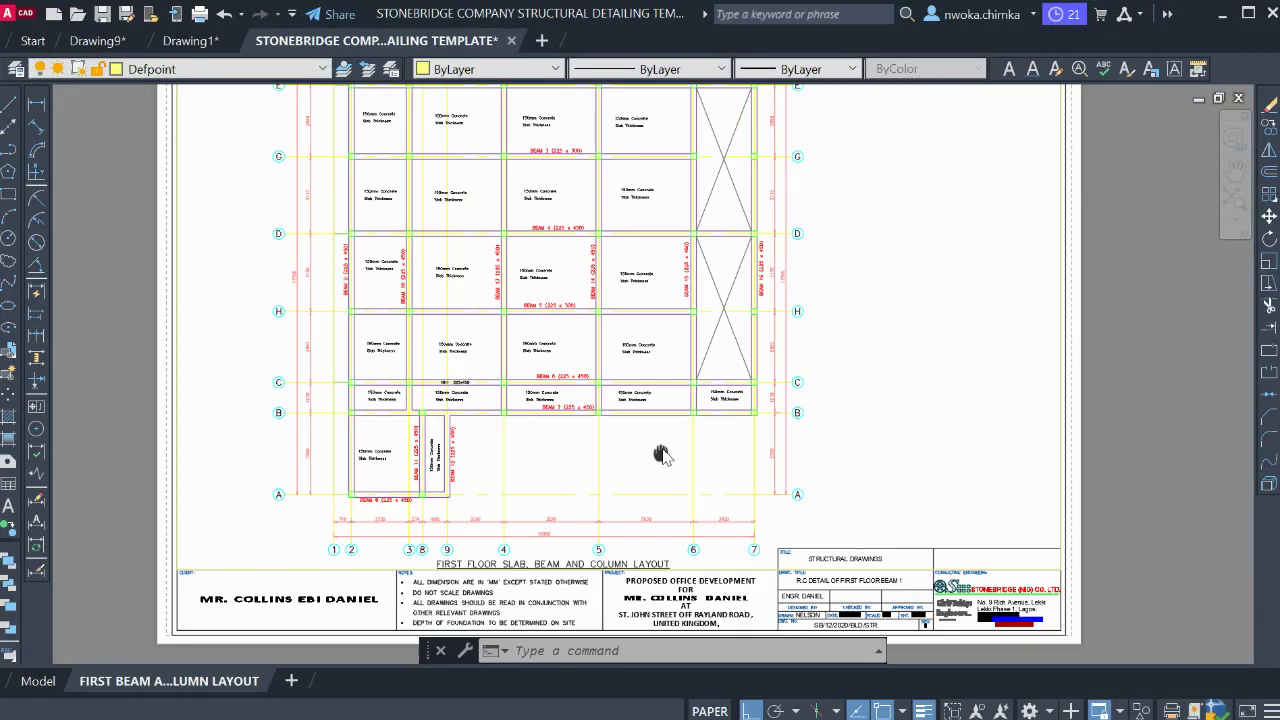
{"action": "scroll", "coordinate": [766, 251], "scroll_direction": "up", "scroll_amount": 2}
{"action": "scroll", "coordinate": [771, 251], "scroll_direction": "down", "scroll_amount": 2}
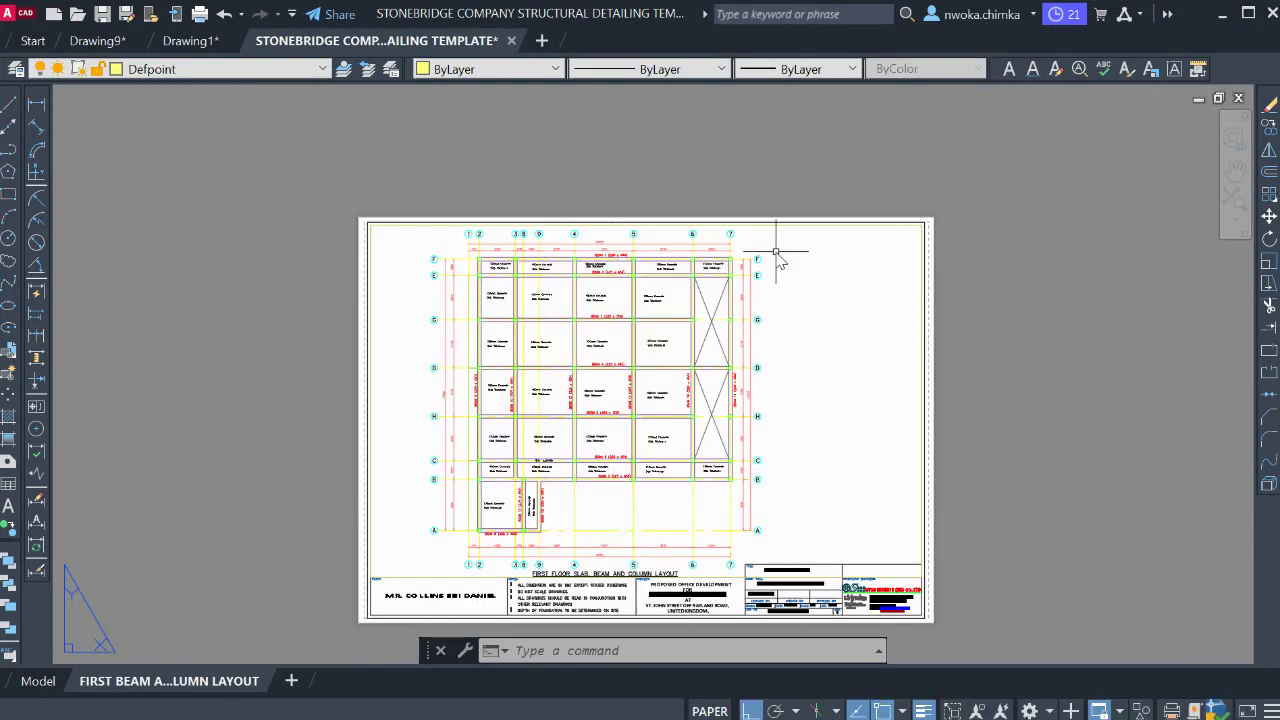
{"action": "double_click", "coordinate": [773, 251]}
{"action": "type", "text": "P"}
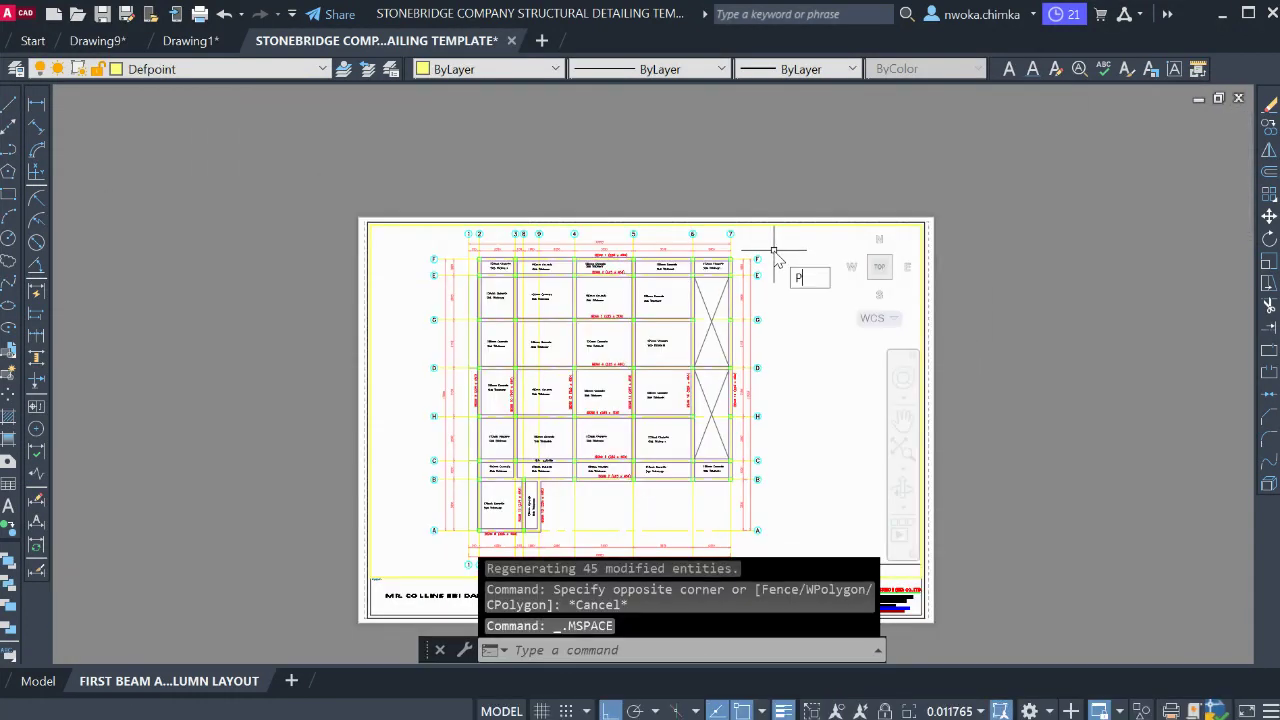
{"action": "key", "text": "Return"}
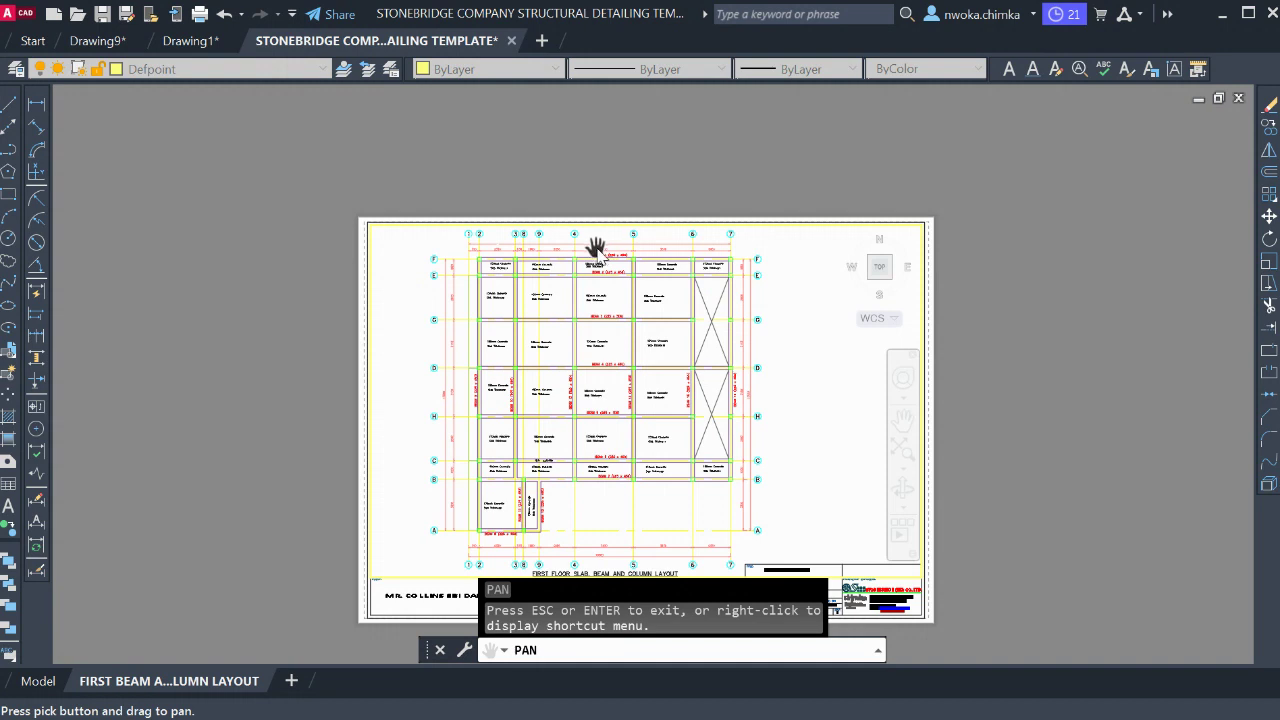
{"action": "left_click_drag", "start_coordinate": [585, 279], "coordinate": [585, 276]}
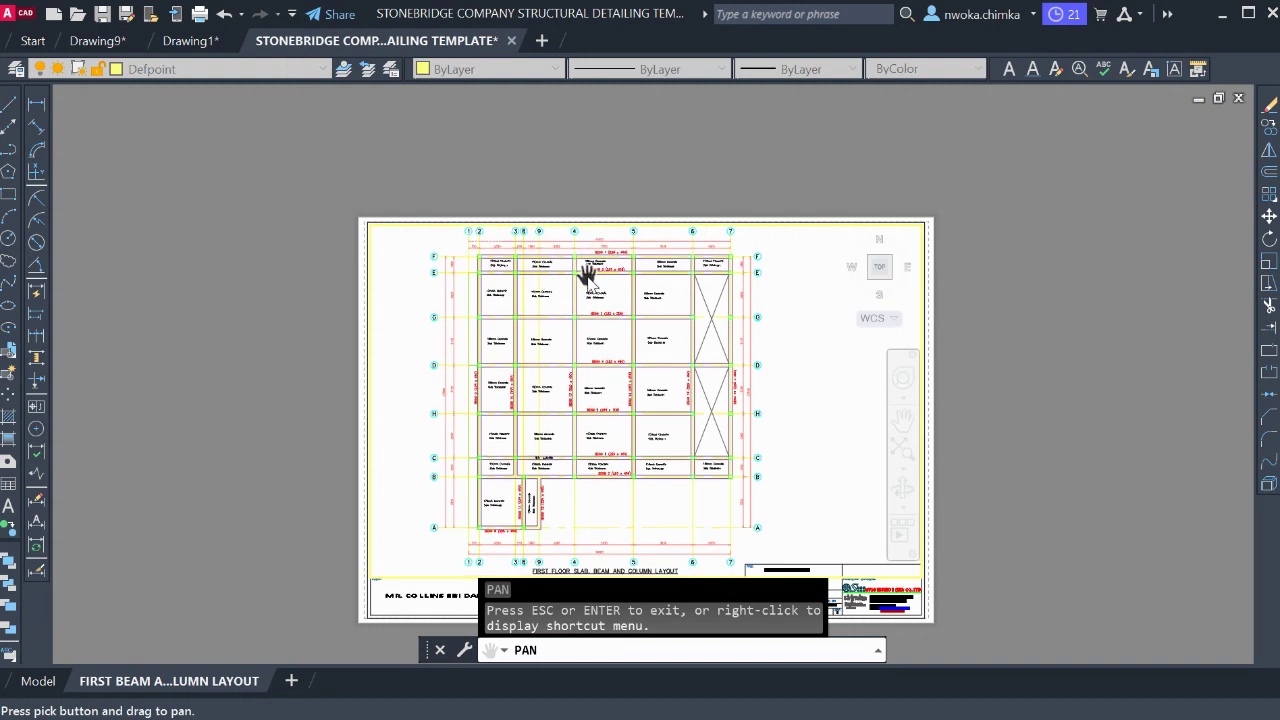
{"action": "key", "text": "Escape"}
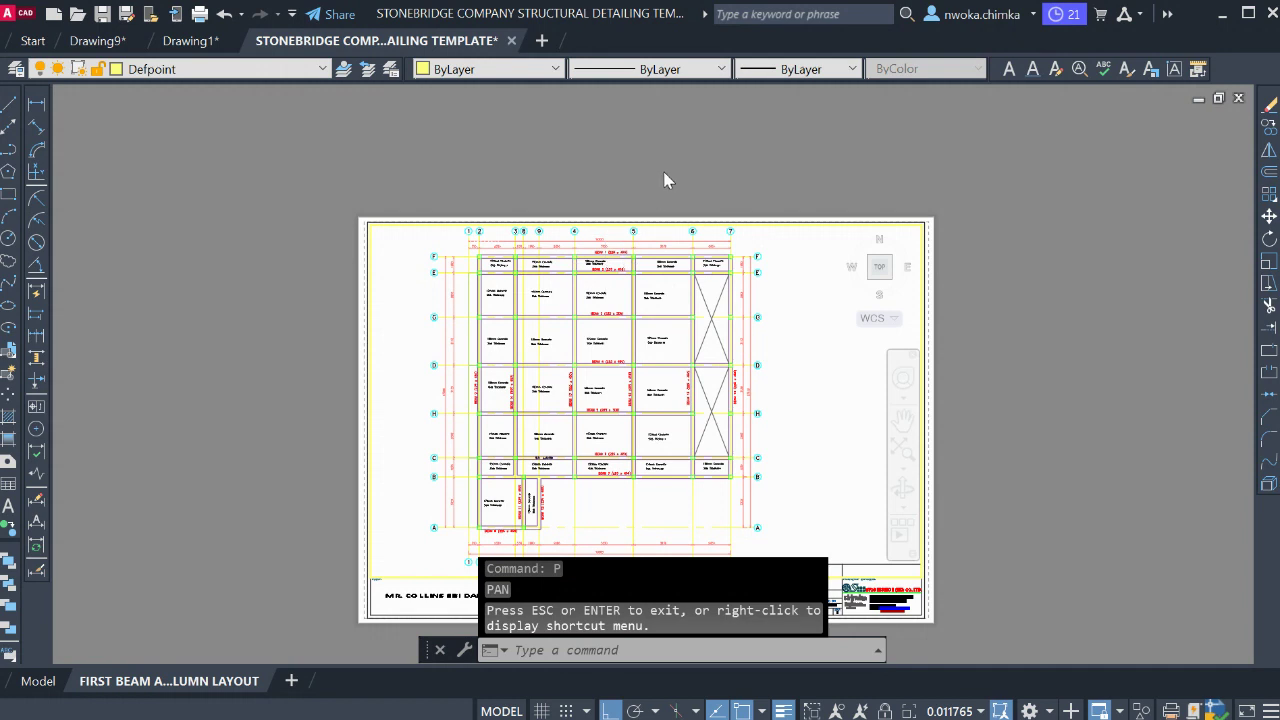
Exit the viewport and switch from the sheet to model space
{"action": "double_click", "coordinate": [662, 171]}
{"action": "scroll", "coordinate": [600, 228], "scroll_direction": "up", "scroll_amount": 8}
{"action": "scroll", "coordinate": [615, 195], "scroll_direction": "down", "scroll_amount": 2}
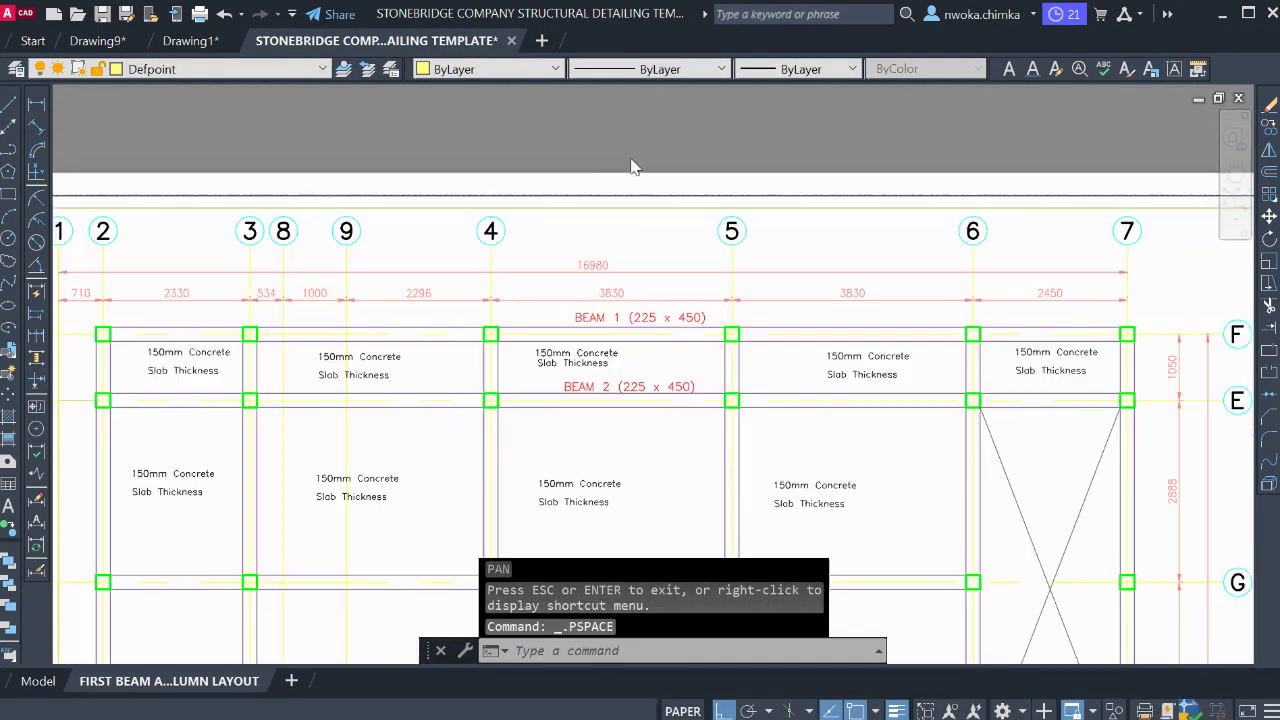
{"action": "scroll", "coordinate": [630, 168], "scroll_direction": "down", "scroll_amount": 6}
{"action": "scroll", "coordinate": [620, 400], "scroll_direction": "up", "scroll_amount": 8}
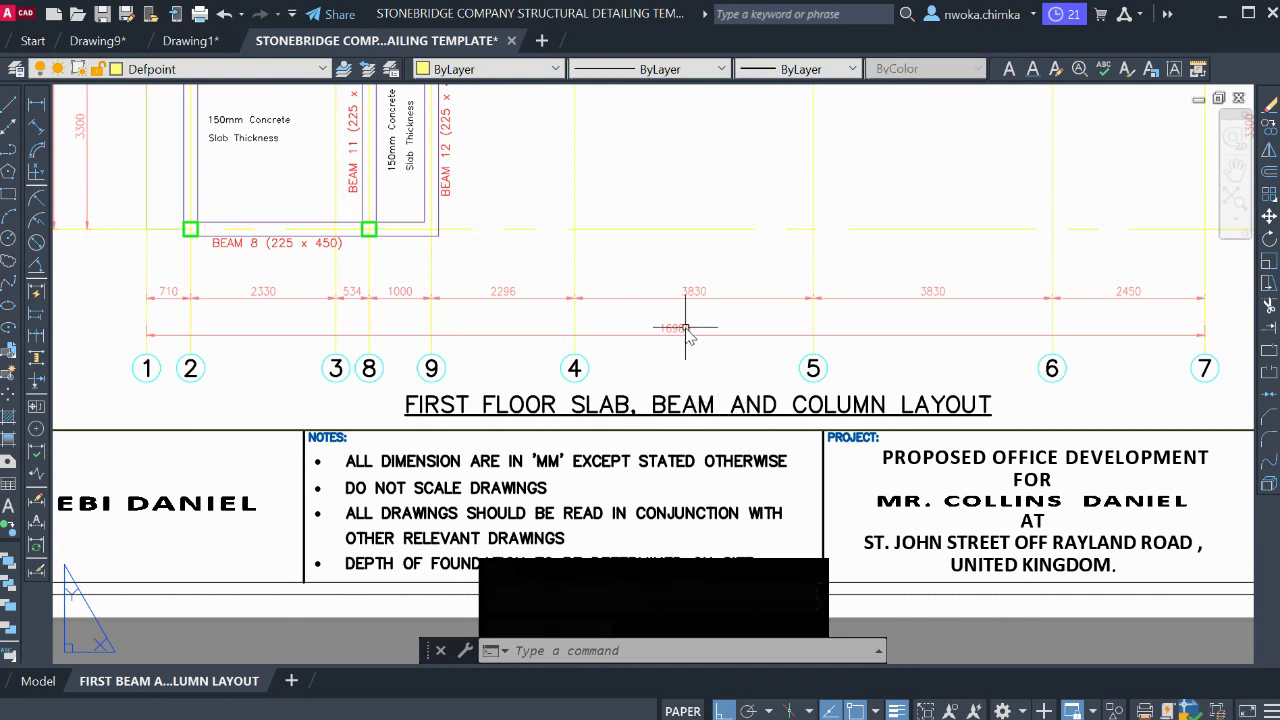
{"action": "scroll", "coordinate": [700, 378], "scroll_direction": "down", "scroll_amount": 1}
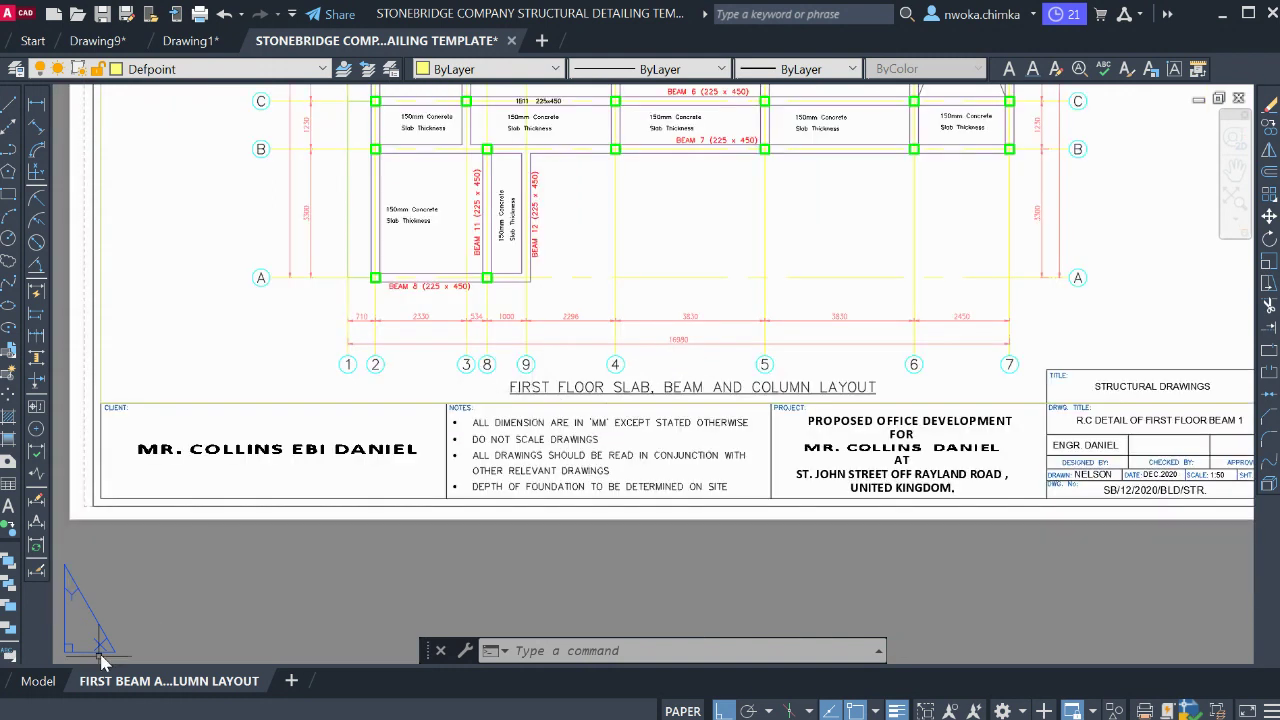
{"action": "left_click", "coordinate": [38, 681]}
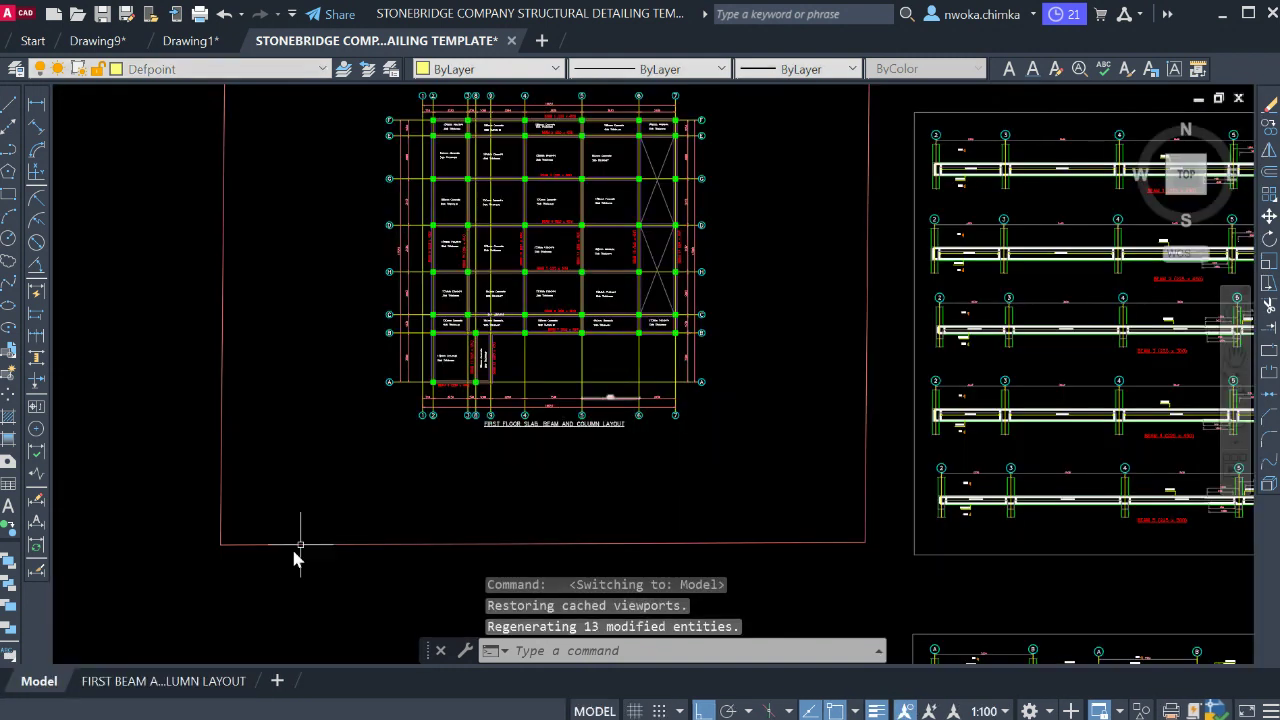
Move the FIRST FLOOR SLAB, BEAM AND COLUMN LAYOUT title to the left
{"action": "scroll", "coordinate": [565, 440], "scroll_direction": "up", "scroll_amount": 5}
{"action": "left_click", "coordinate": [533, 411]}
{"action": "left_click", "coordinate": [519, 392]}
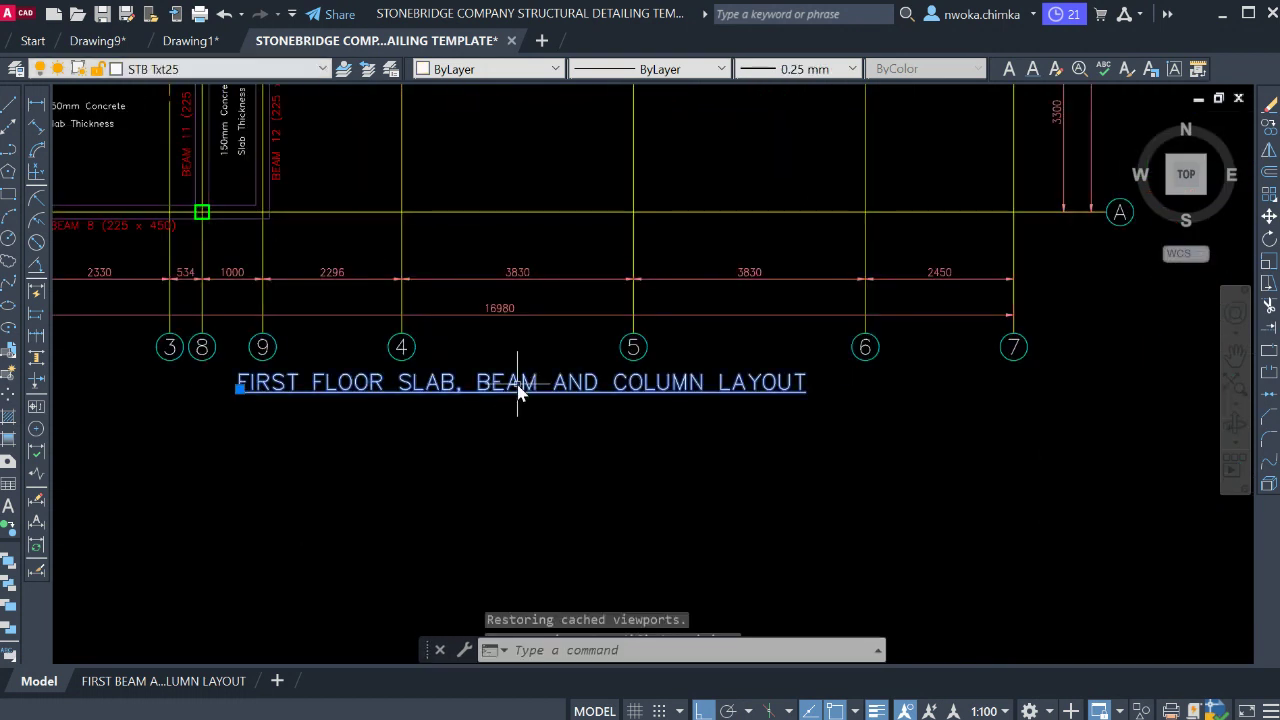
{"action": "type", "text": "m"}
{"action": "key", "text": "Return"}
{"action": "left_click", "coordinate": [496, 434]}
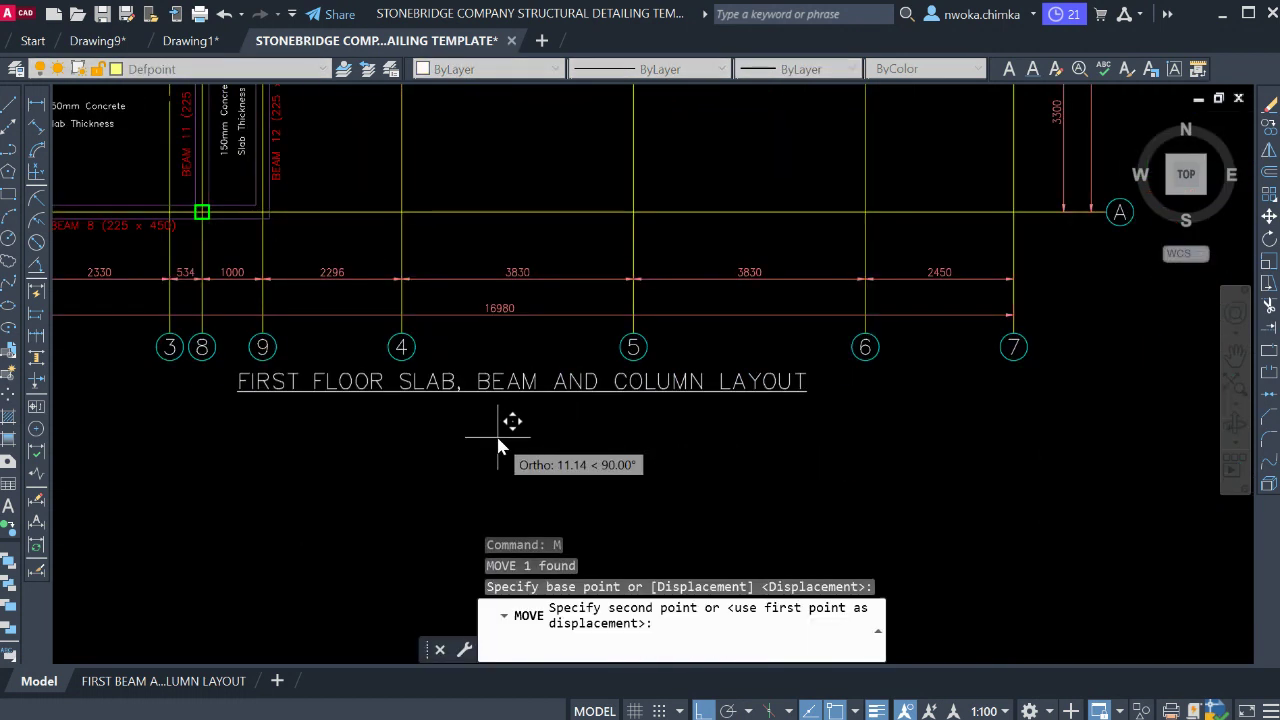
{"action": "left_click", "coordinate": [452, 462]}
Return to the FIRST BEAM AND COLUMN LAYOUT sheet and bring the title block into view
{"action": "left_click", "coordinate": [210, 681]}
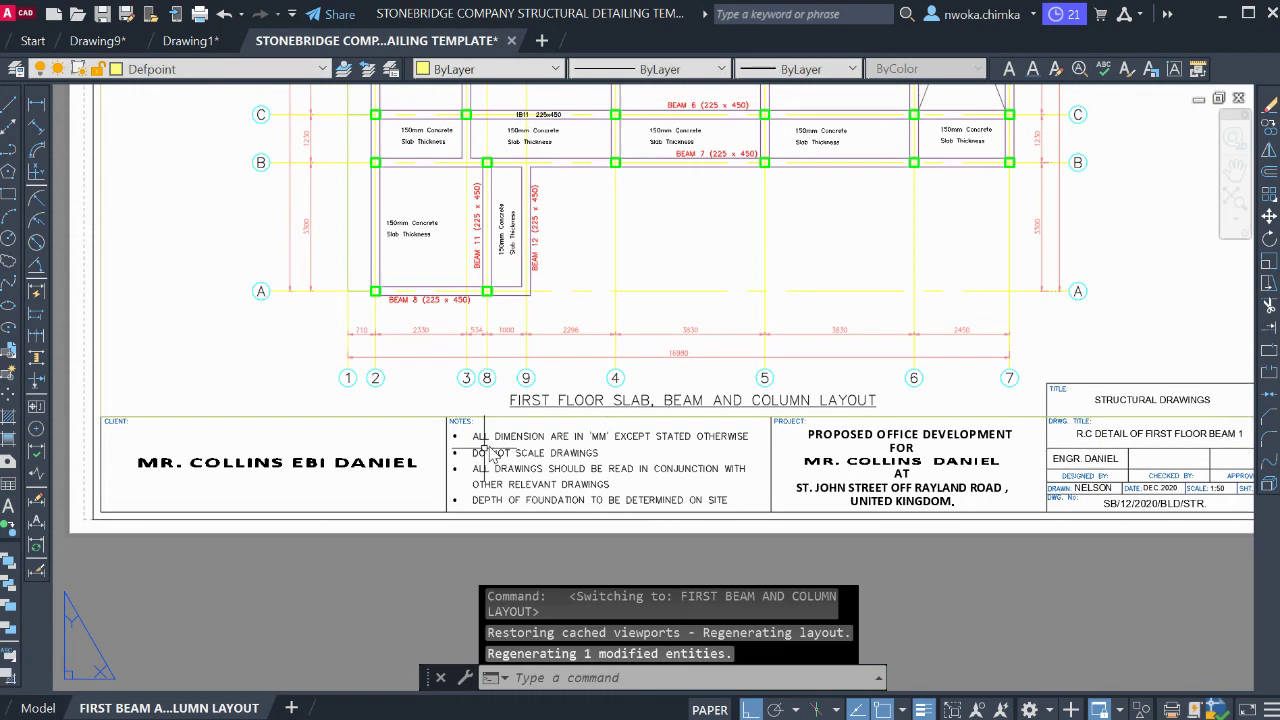
{"action": "scroll", "coordinate": [651, 323], "scroll_direction": "down", "scroll_amount": 4}
{"action": "middle_click_drag", "start_coordinate": [604, 322], "coordinate": [566, 345]}
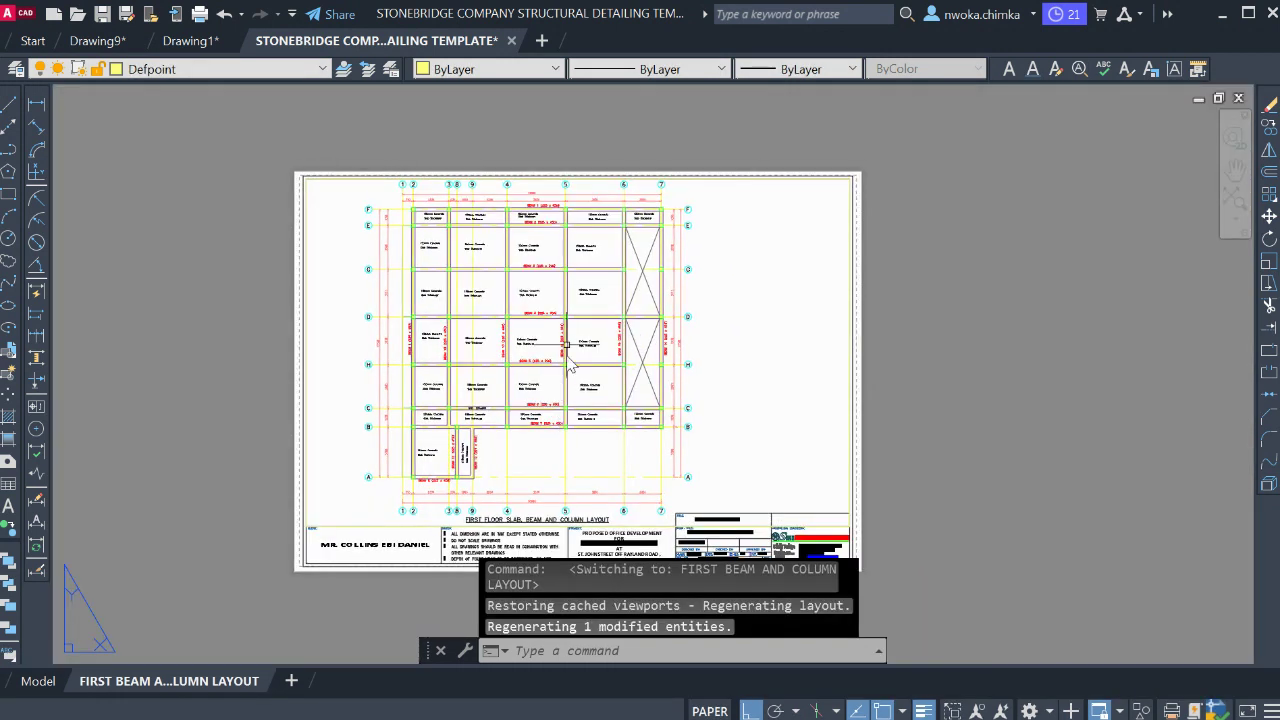
{"action": "scroll", "coordinate": [485, 211], "scroll_direction": "up", "scroll_amount": 3}
{"action": "scroll", "coordinate": [391, 177], "scroll_direction": "up", "scroll_amount": 4}
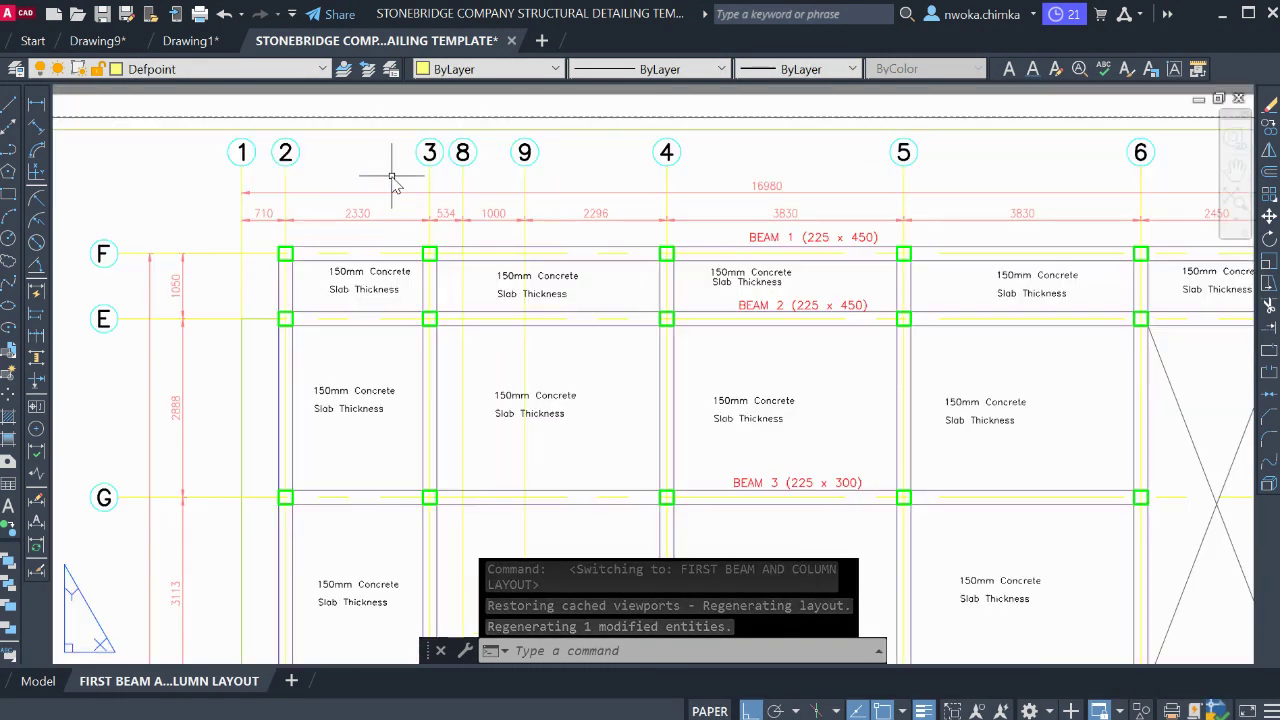
{"action": "scroll", "coordinate": [325, 163], "scroll_direction": "up", "scroll_amount": 2}
{"action": "scroll", "coordinate": [473, 207], "scroll_direction": "down", "scroll_amount": 4}
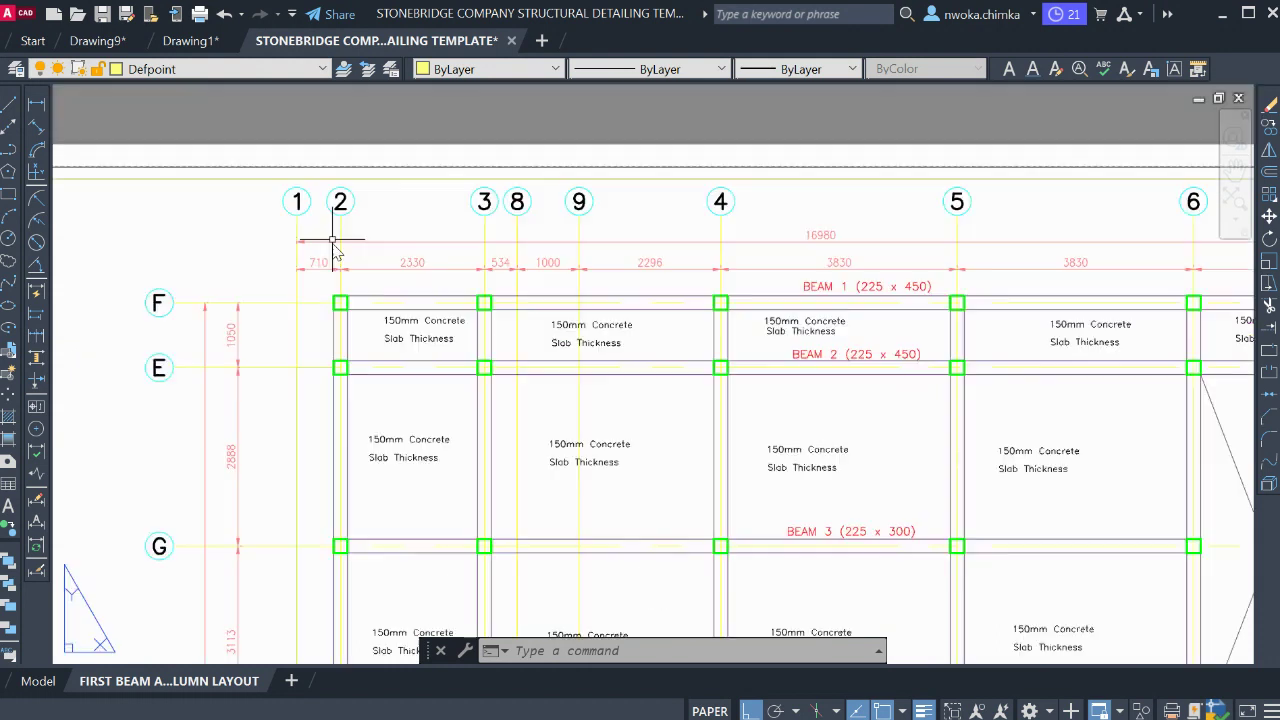
{"action": "scroll", "coordinate": [710, 234], "scroll_direction": "down", "scroll_amount": 4}
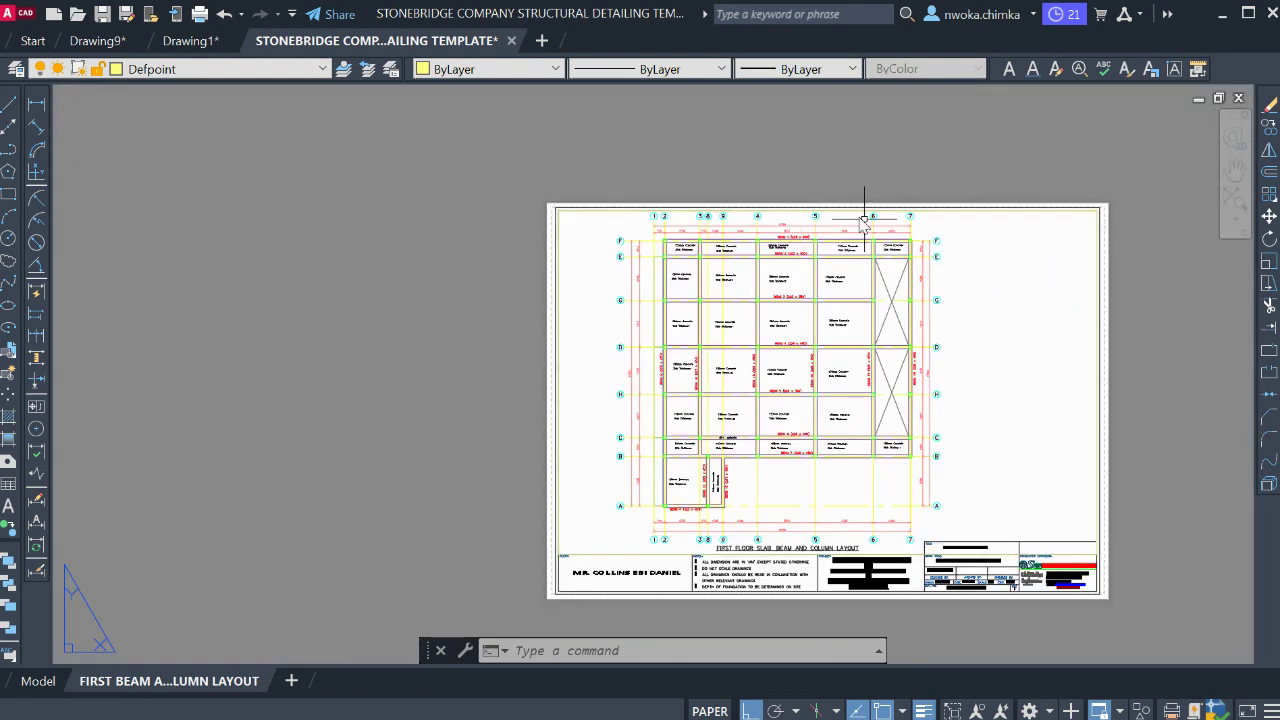
{"action": "scroll", "coordinate": [940, 251], "scroll_direction": "up", "scroll_amount": 2}
{"action": "scroll", "coordinate": [790, 222], "scroll_direction": "down", "scroll_amount": 2}
{"action": "middle_click_drag", "start_coordinate": [790, 222], "coordinate": [831, 314]}
Change the title block scale from 1:50 to 1:85
{"action": "scroll", "coordinate": [760, 440], "scroll_direction": "up", "scroll_amount": 5}
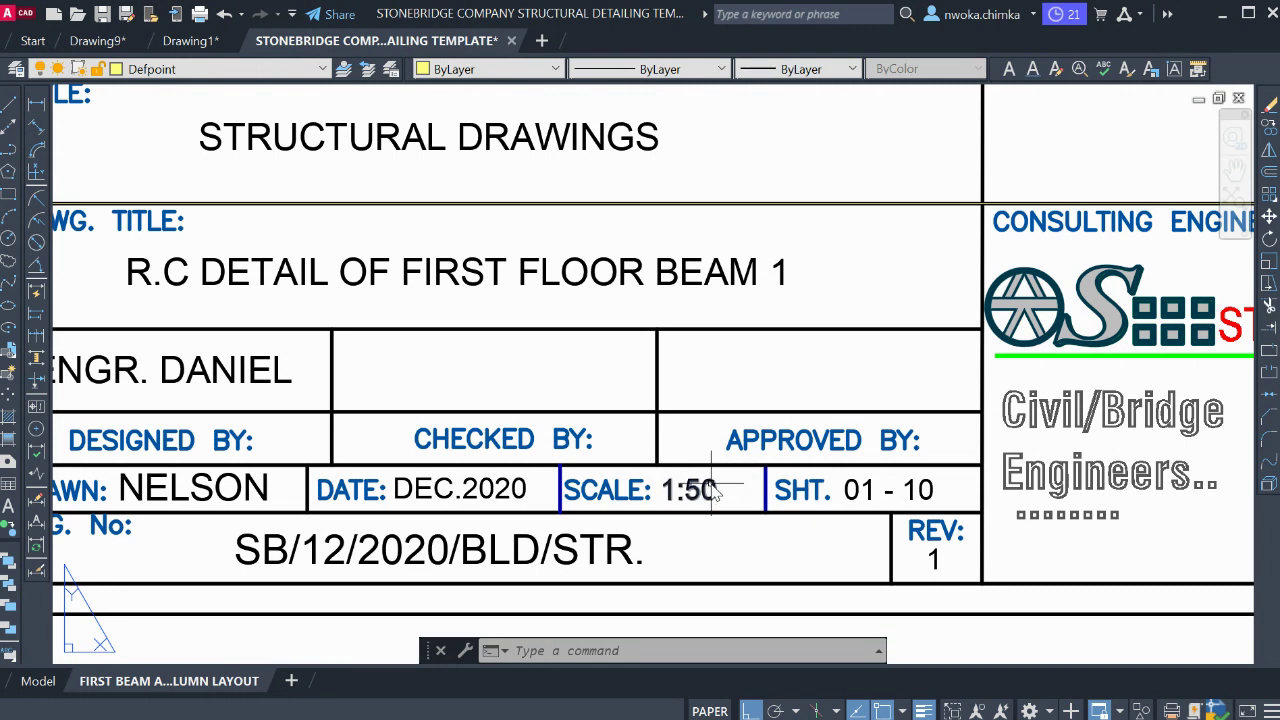
{"action": "double_click", "coordinate": [690, 490]}
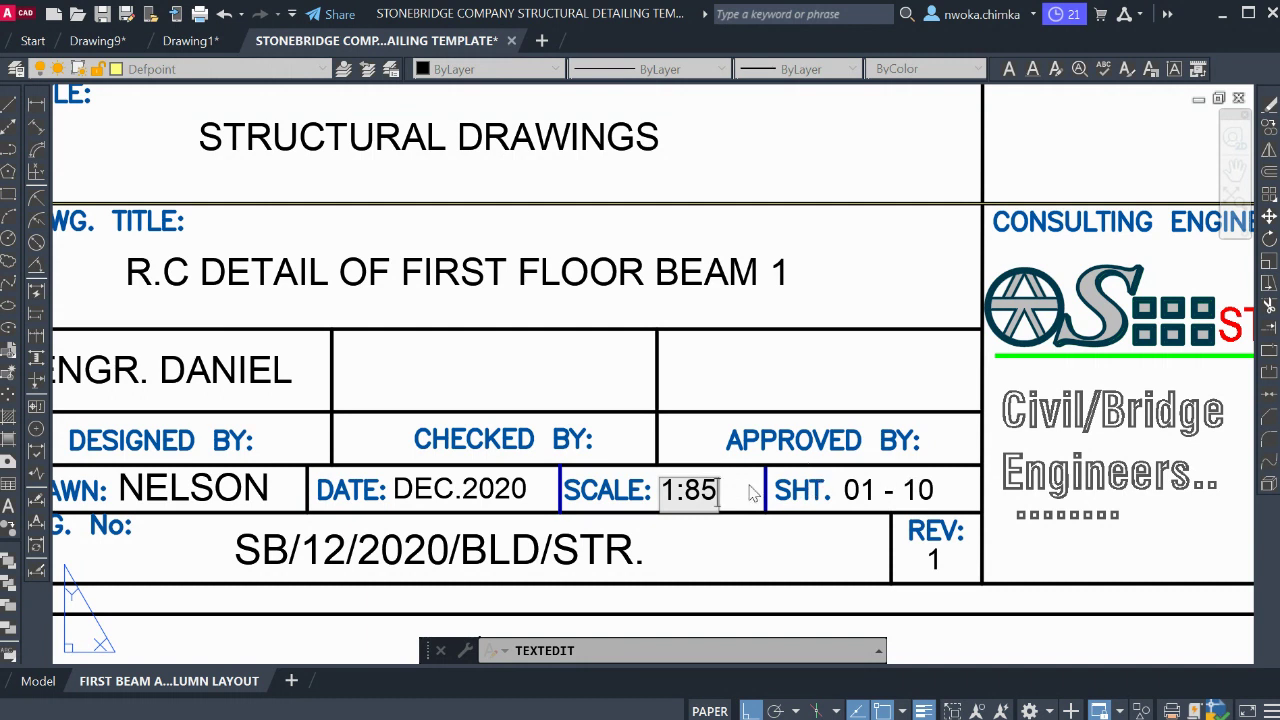
{"action": "type", "text": "1:85"}
{"action": "scroll", "coordinate": [727, 490], "scroll_direction": "down", "scroll_amount": 4}
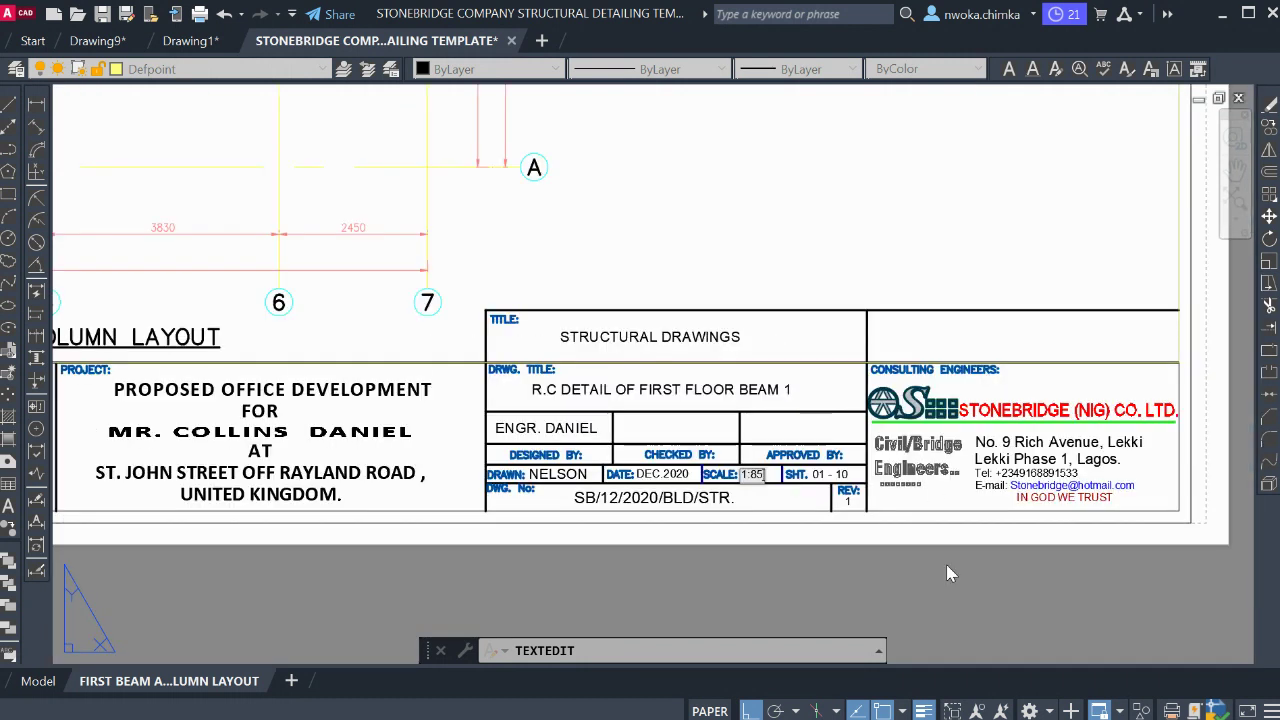
{"action": "left_click", "coordinate": [946, 564]}
Replace the surname after ENGR. in the DESIGNED BY field with the new designer's name
{"action": "scroll", "coordinate": [610, 415], "scroll_direction": "up", "scroll_amount": 3}
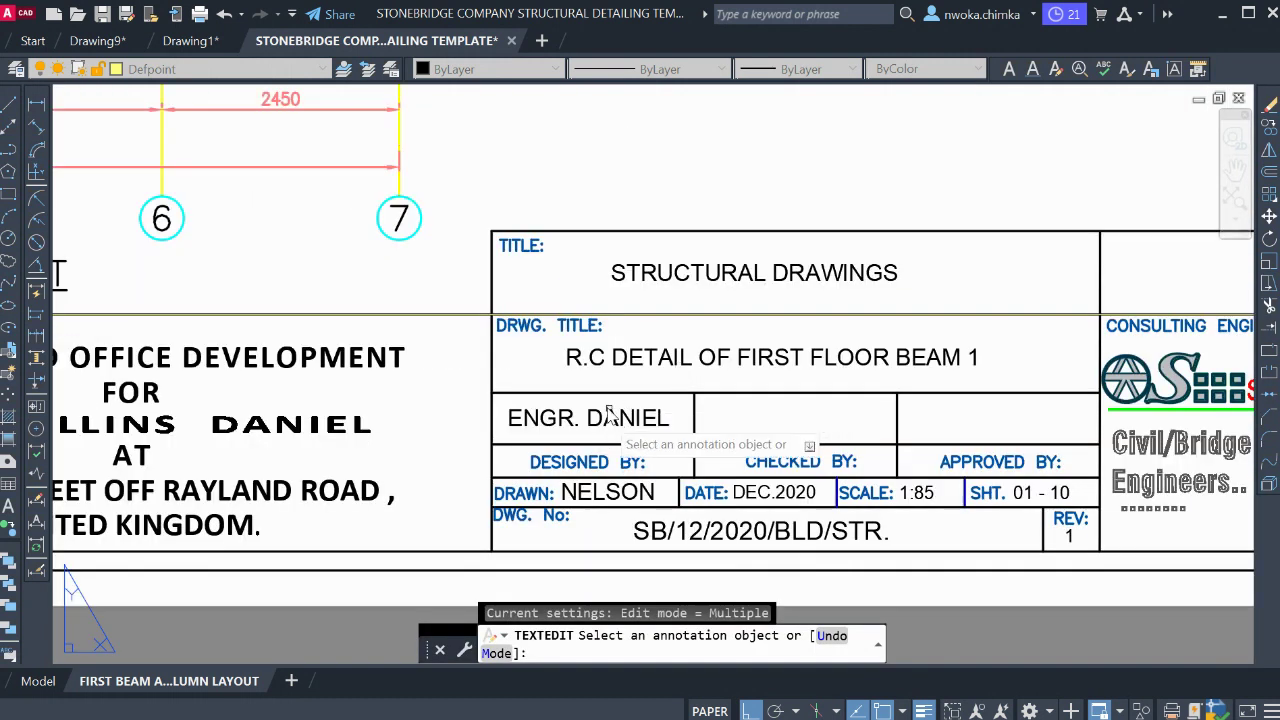
{"action": "scroll", "coordinate": [609, 415], "scroll_direction": "up", "scroll_amount": 2}
{"action": "left_click", "coordinate": [598, 425]}
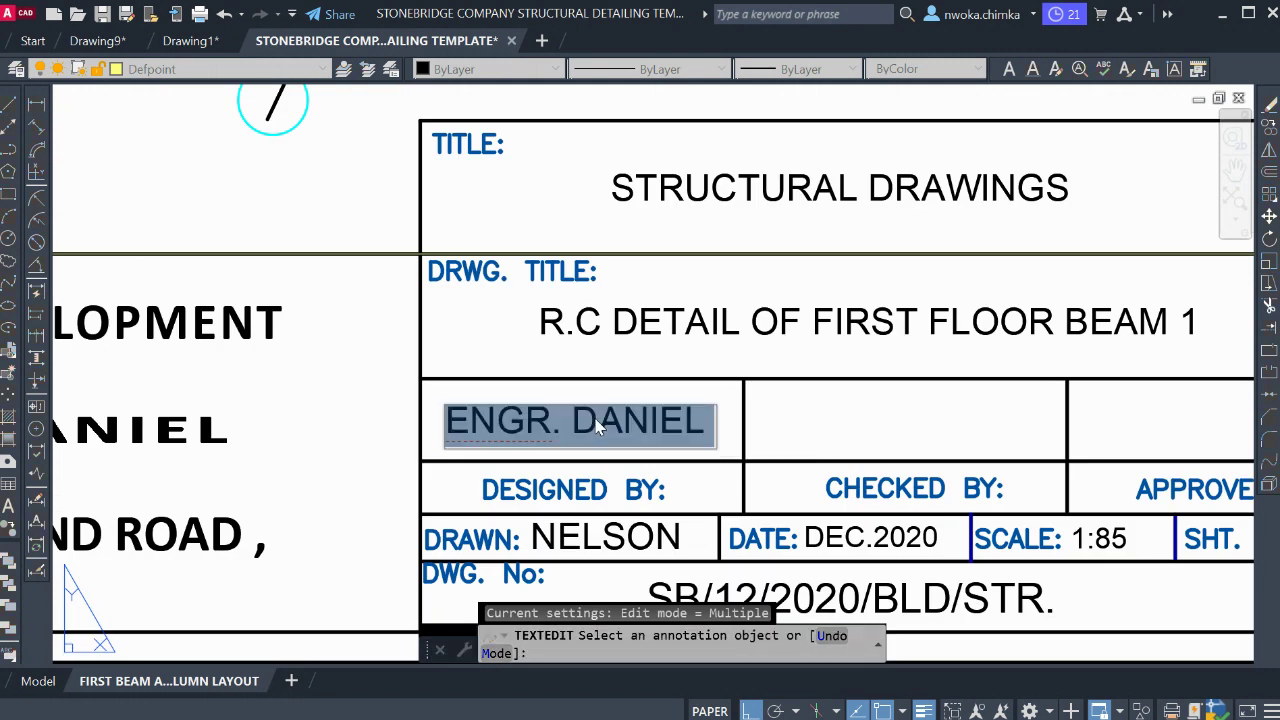
{"action": "left_click_drag", "start_coordinate": [572, 425], "coordinate": [695, 425]}
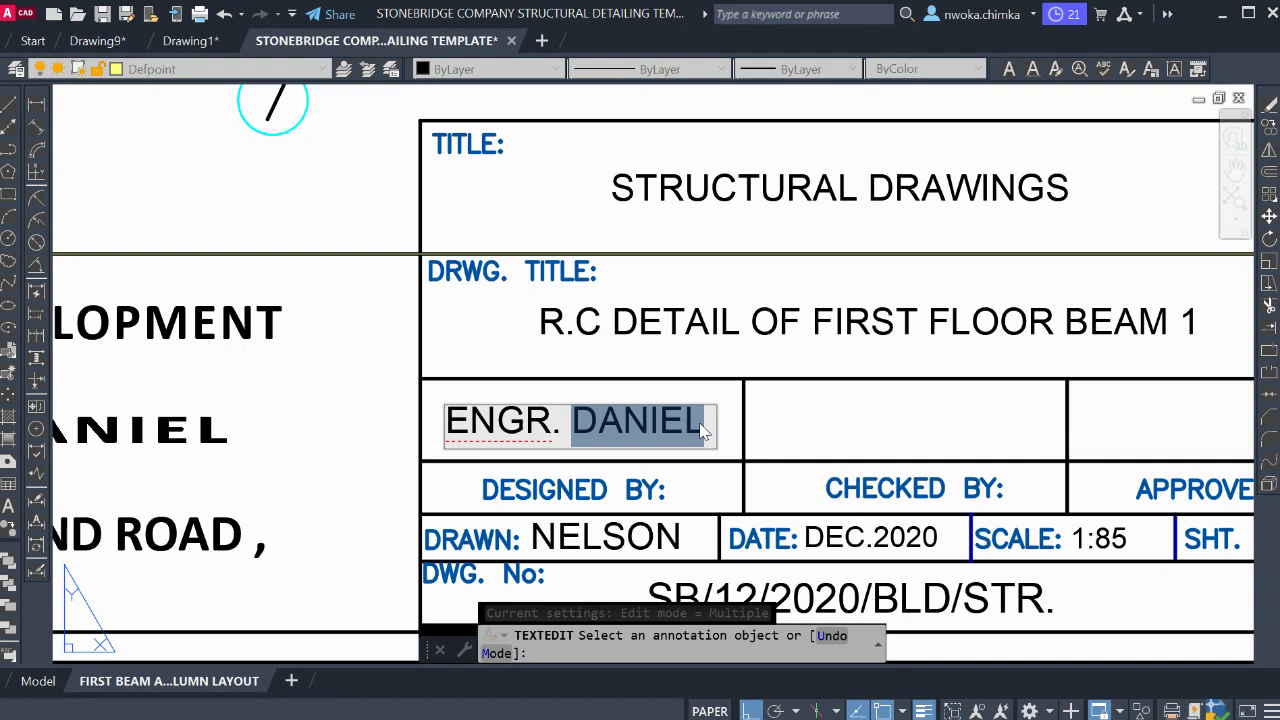
{"action": "type", "text": "JUSTI"}
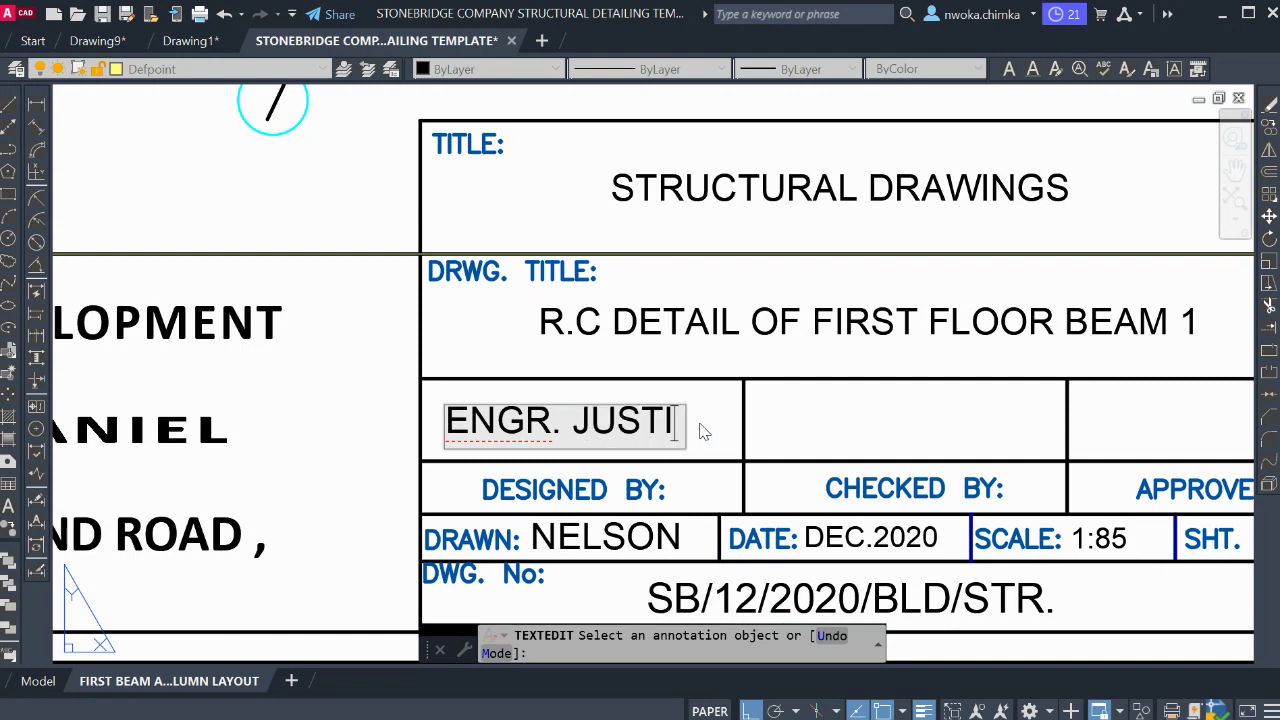
{"action": "type", "text": "CE"}
{"action": "left_click", "coordinate": [781, 408]}
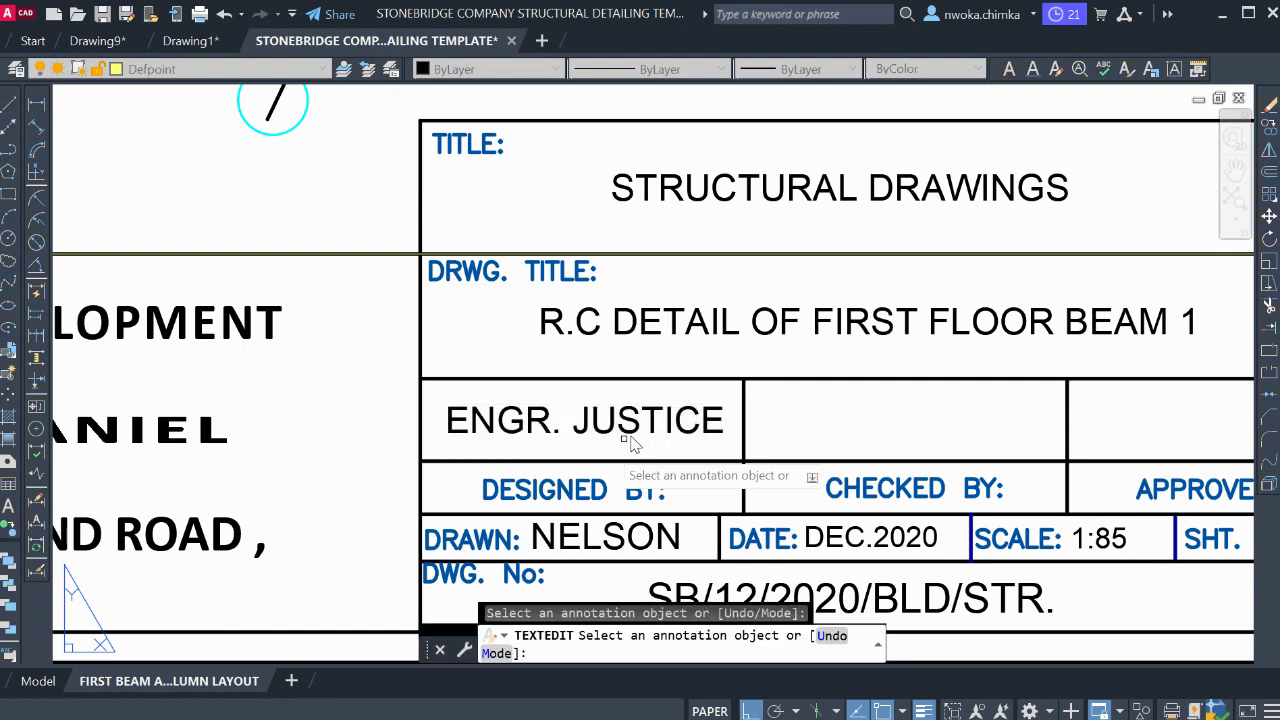
{"action": "middle_click_drag", "start_coordinate": [565, 530], "coordinate": [566, 470]}
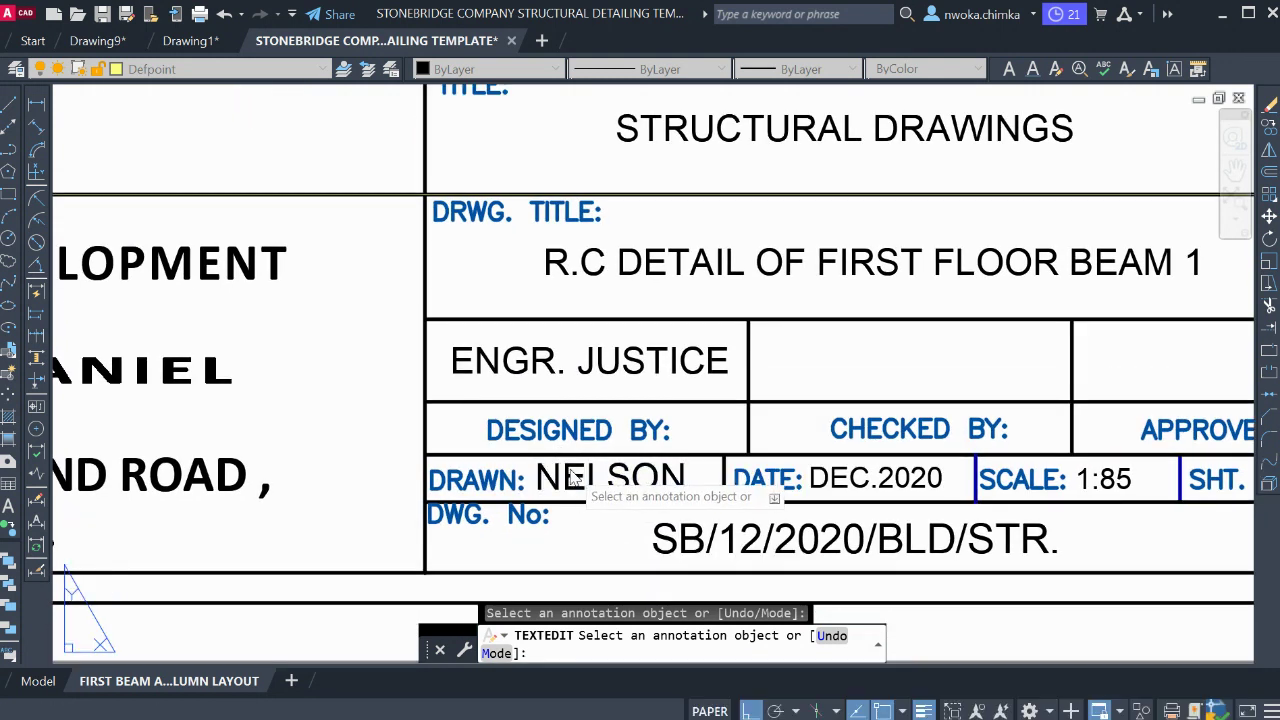
Enter the new designer's surname in the DRAWN field
{"action": "left_click", "coordinate": [572, 478]}
{"action": "type", "text": "JU"}
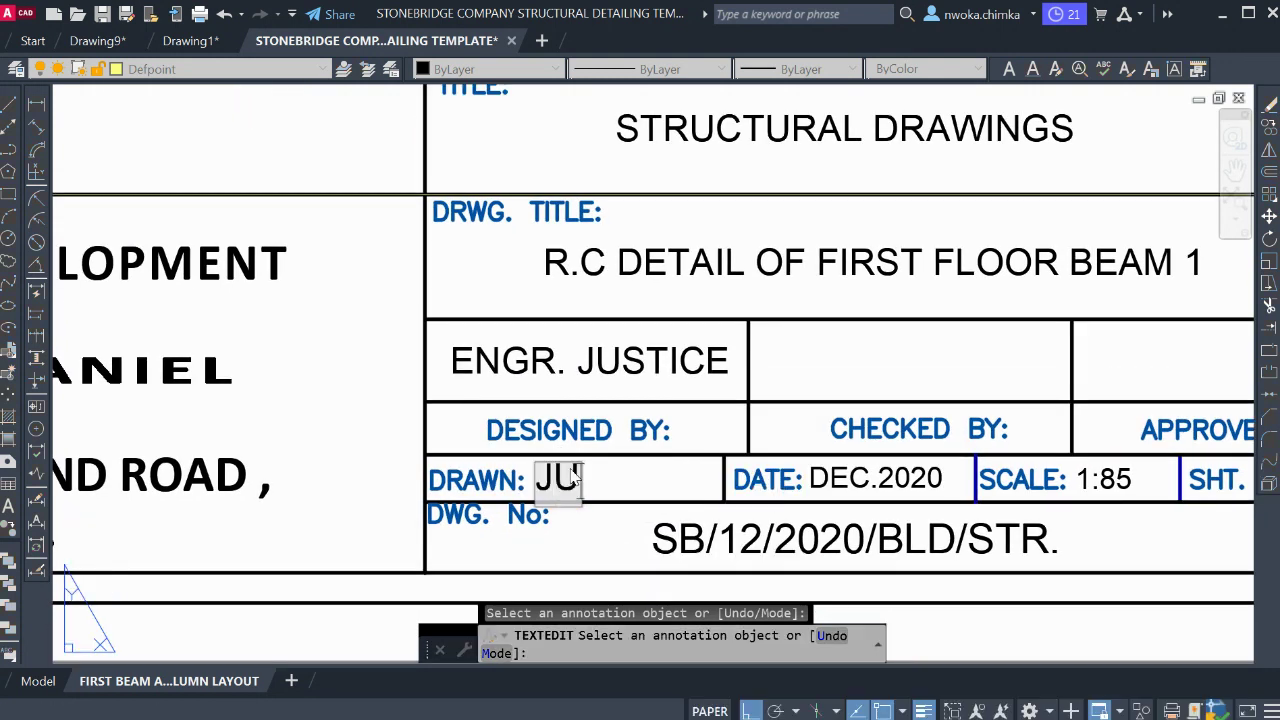
{"action": "type", "text": "STICE"}
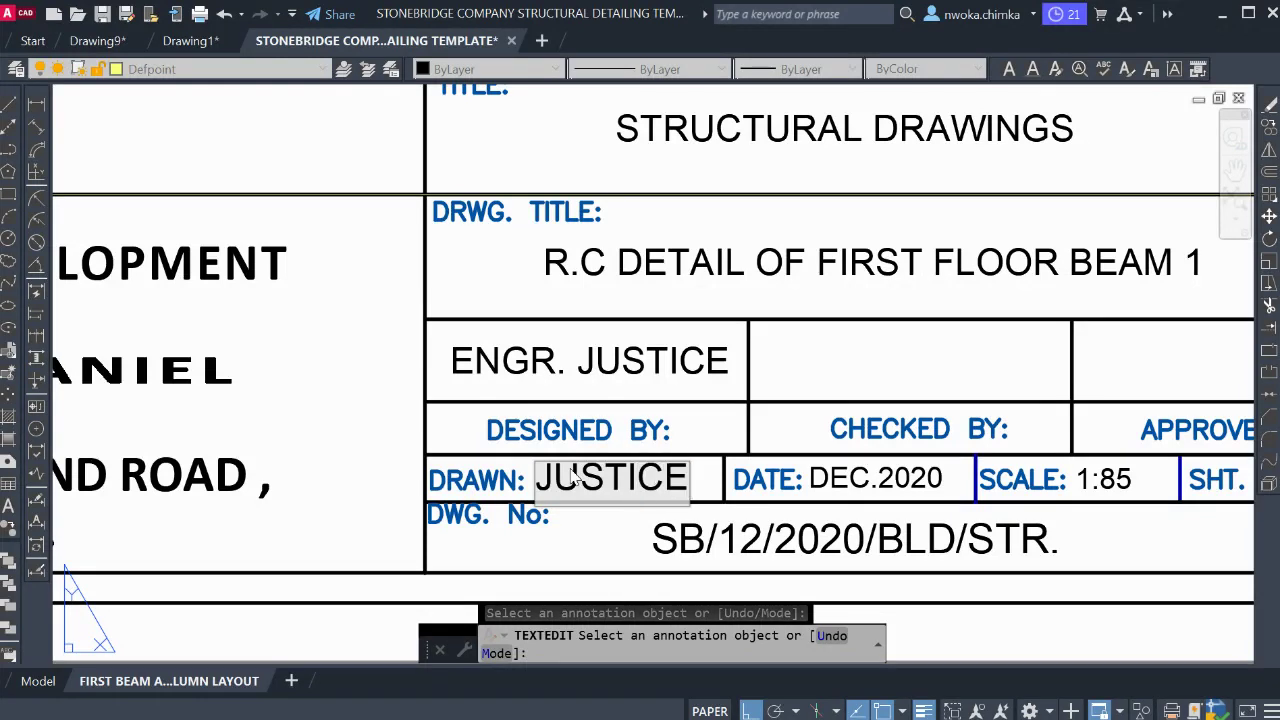
{"action": "key", "text": "Return"}
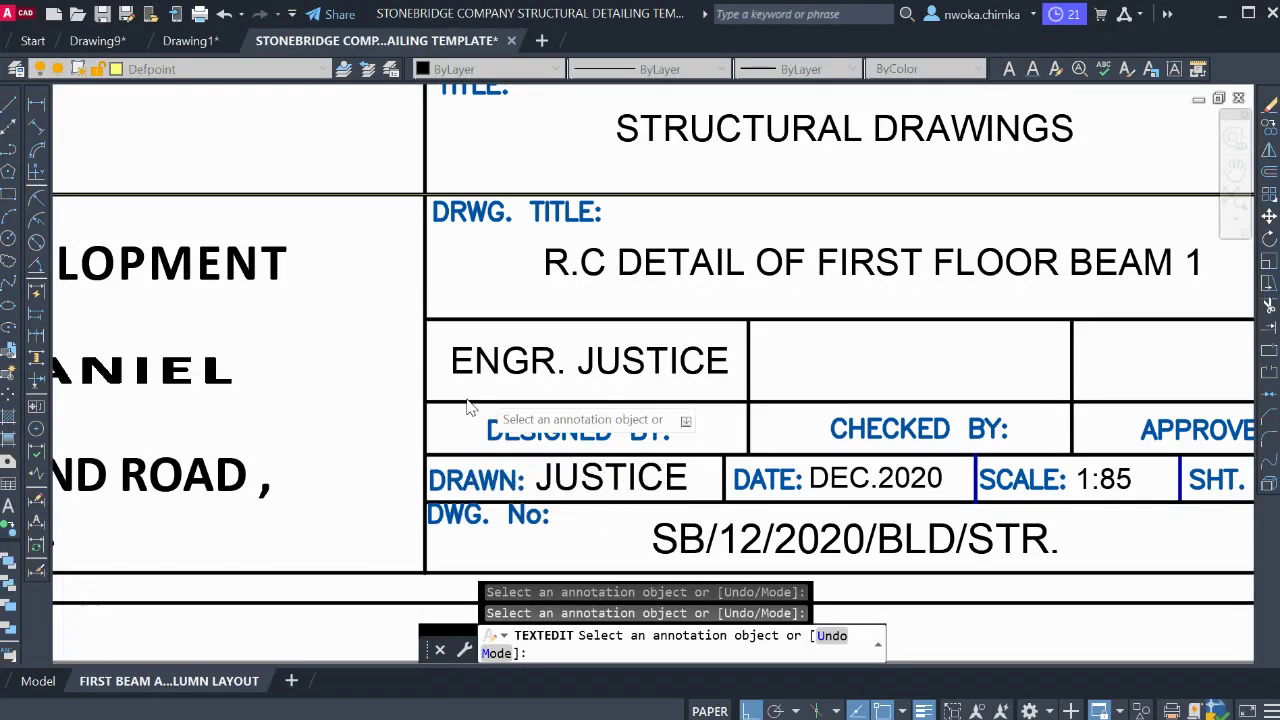
Open drawing number SB/12/2020/BLD/STR for editing with the caret after 12
{"action": "scroll", "coordinate": [600, 420], "scroll_direction": "down", "scroll_amount": 4}
{"action": "scroll", "coordinate": [693, 475], "scroll_direction": "up", "scroll_amount": 5}
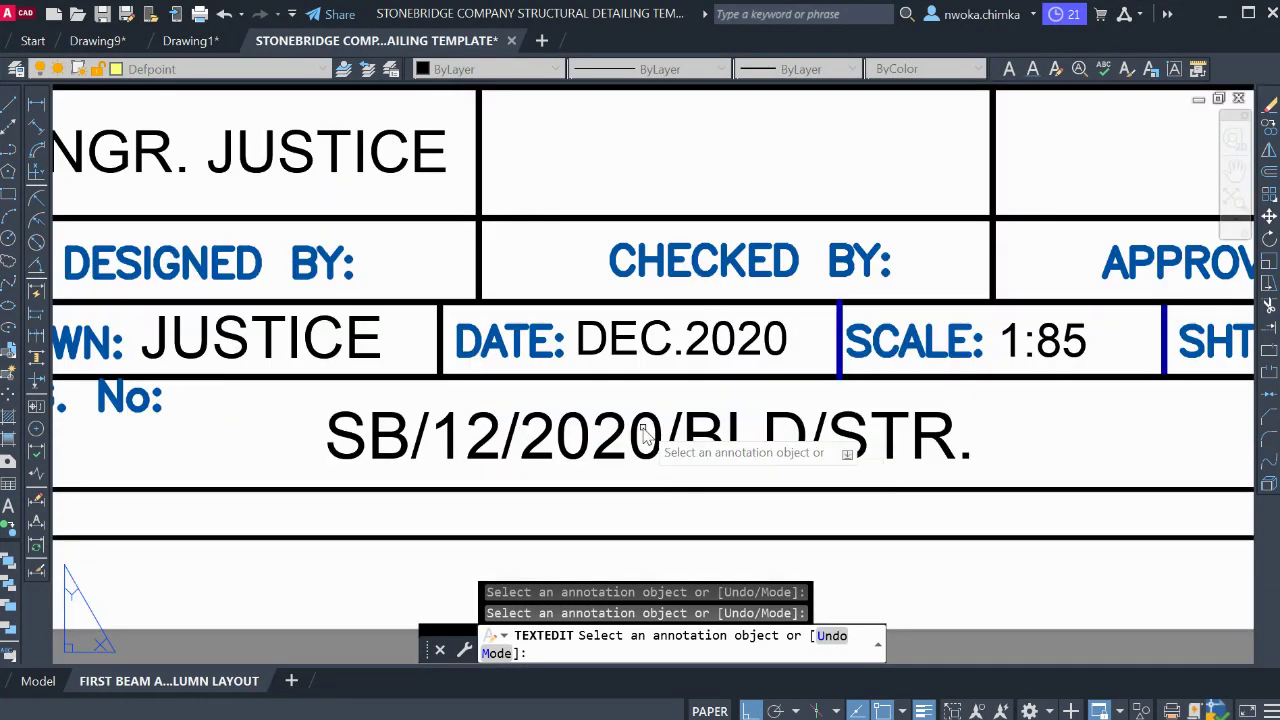
{"action": "left_click", "coordinate": [440, 440]}
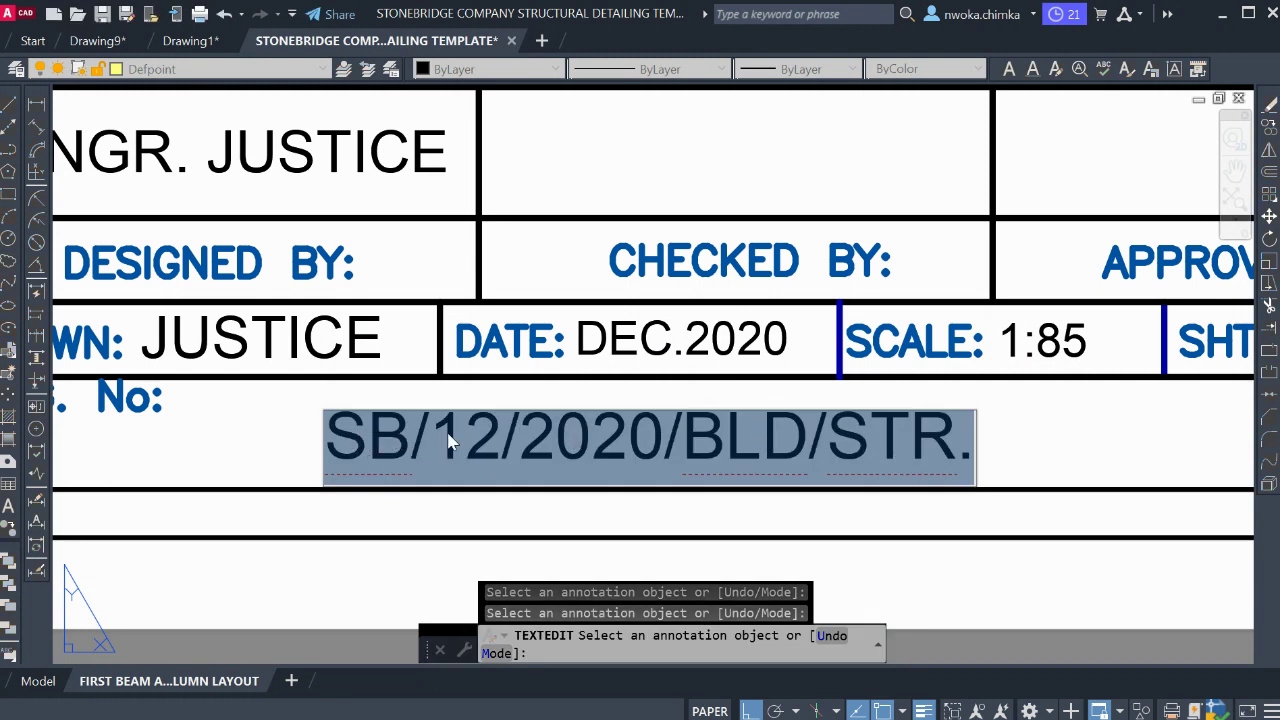
{"action": "left_click", "coordinate": [502, 440]}
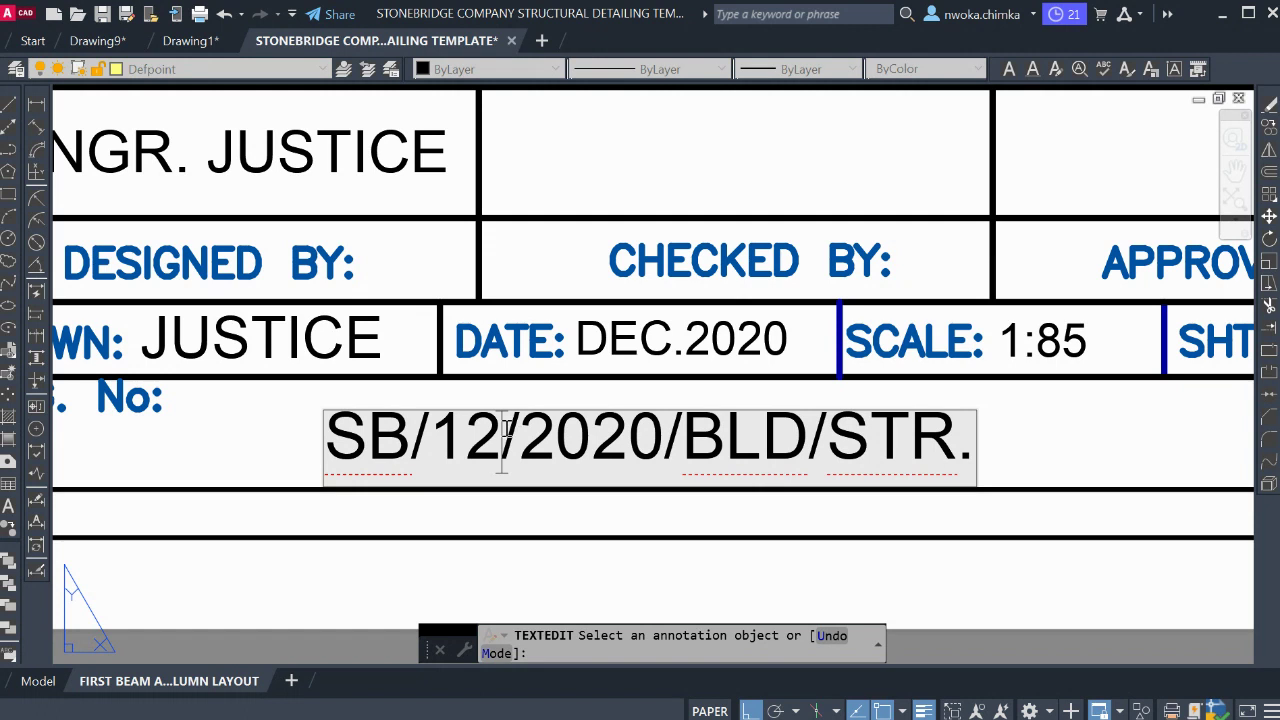
Change the drawing number's month and year so it reads SB/07/2022/BLD/STR
{"action": "left_click_drag", "start_coordinate": [503, 432], "coordinate": [445, 449]}
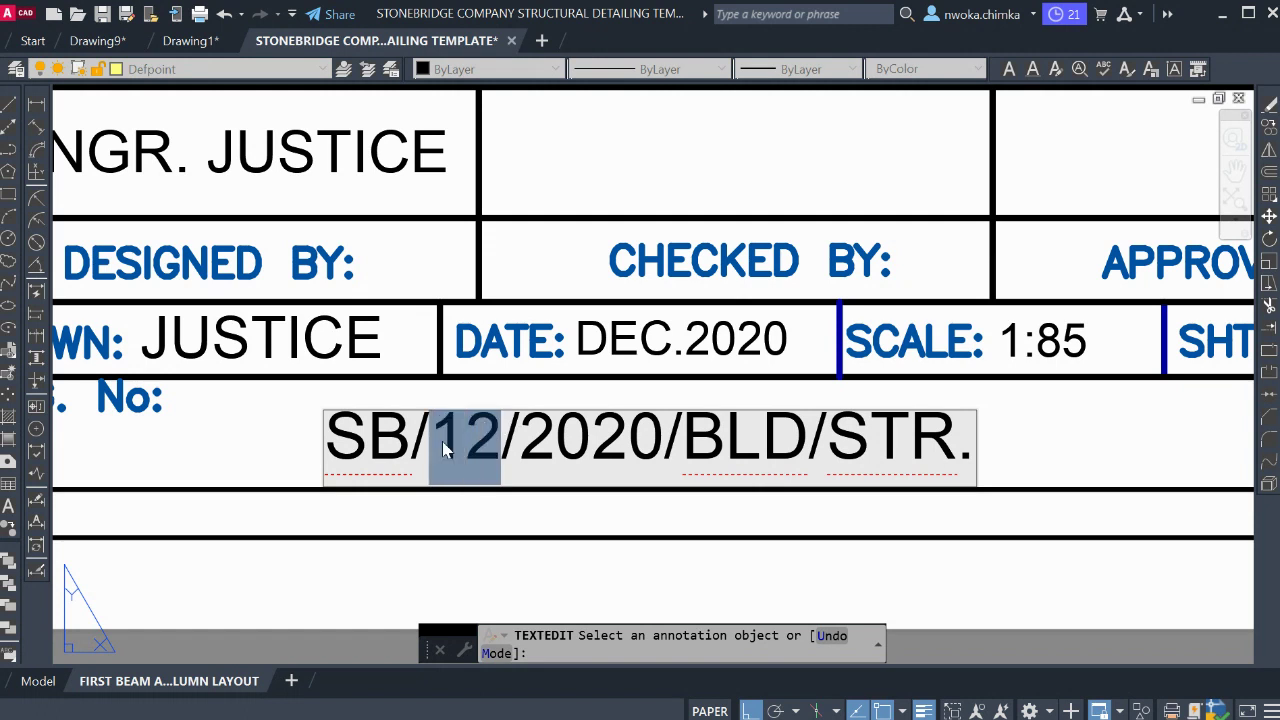
{"action": "type", "text": "07"}
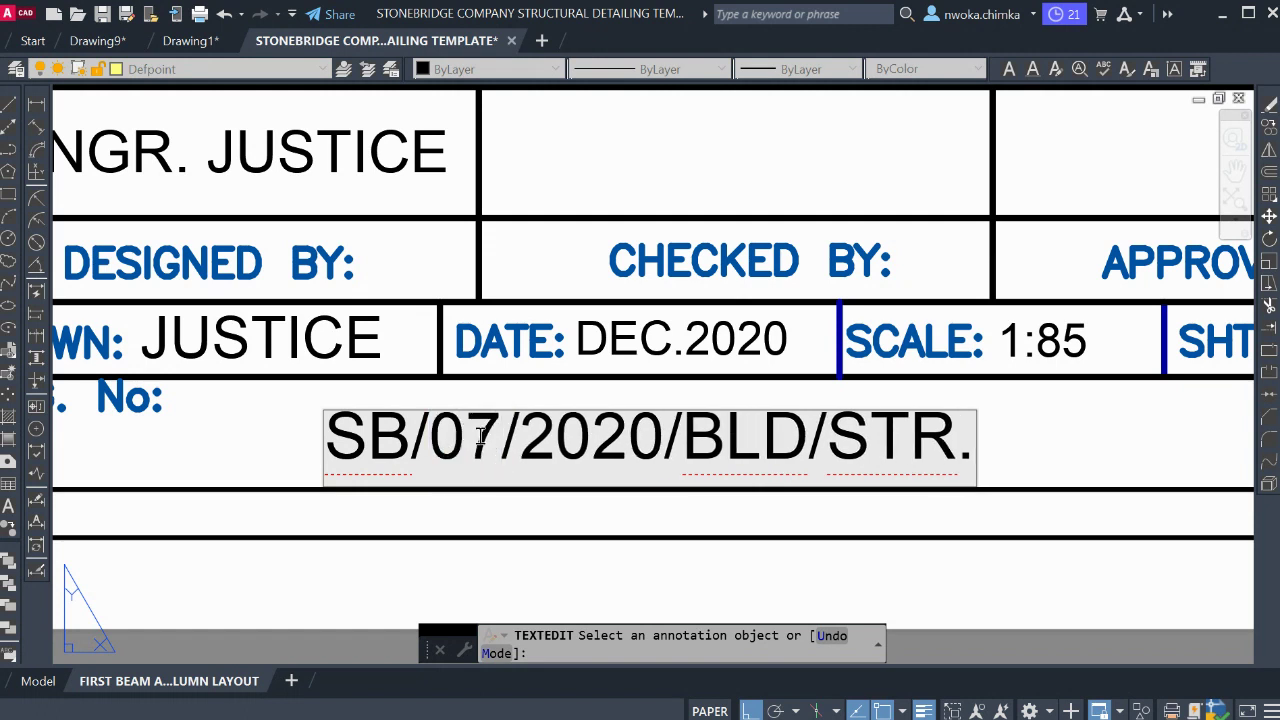
{"action": "left_click_drag", "start_coordinate": [662, 434], "coordinate": [642, 437]}
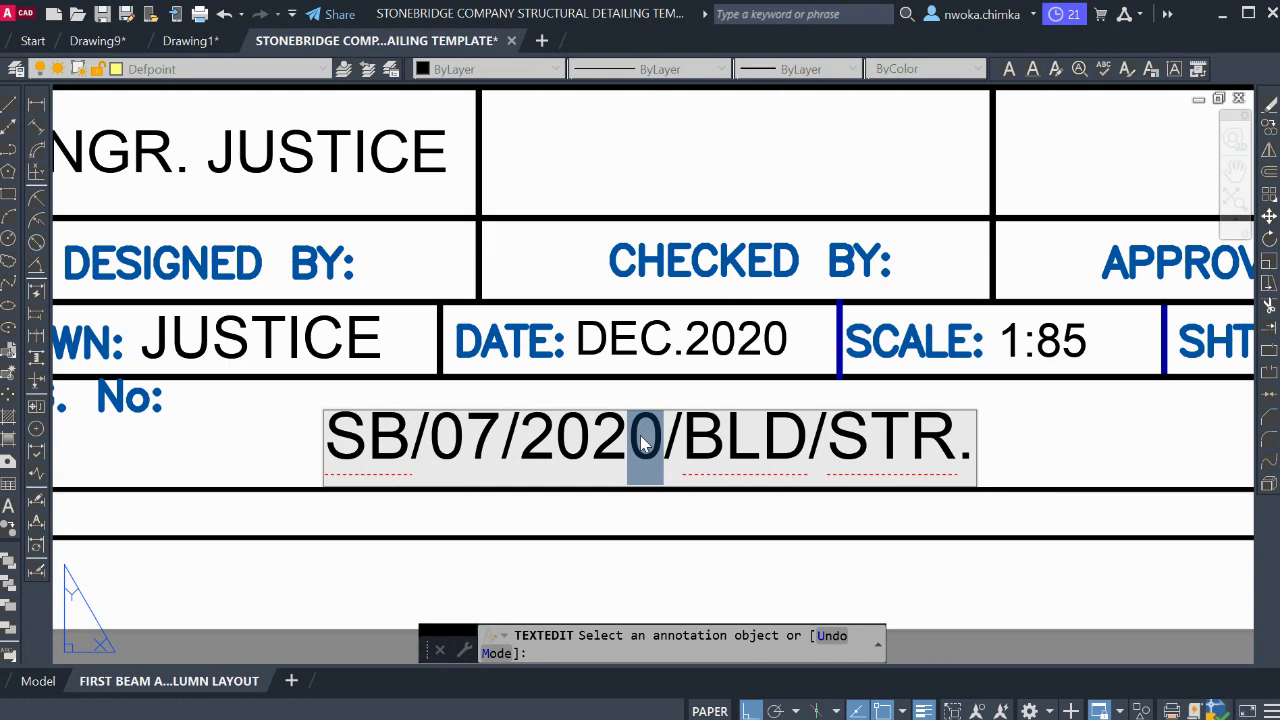
{"action": "type", "text": "1"}
{"action": "key", "text": "BackSpace"}
{"action": "type", "text": "2"}
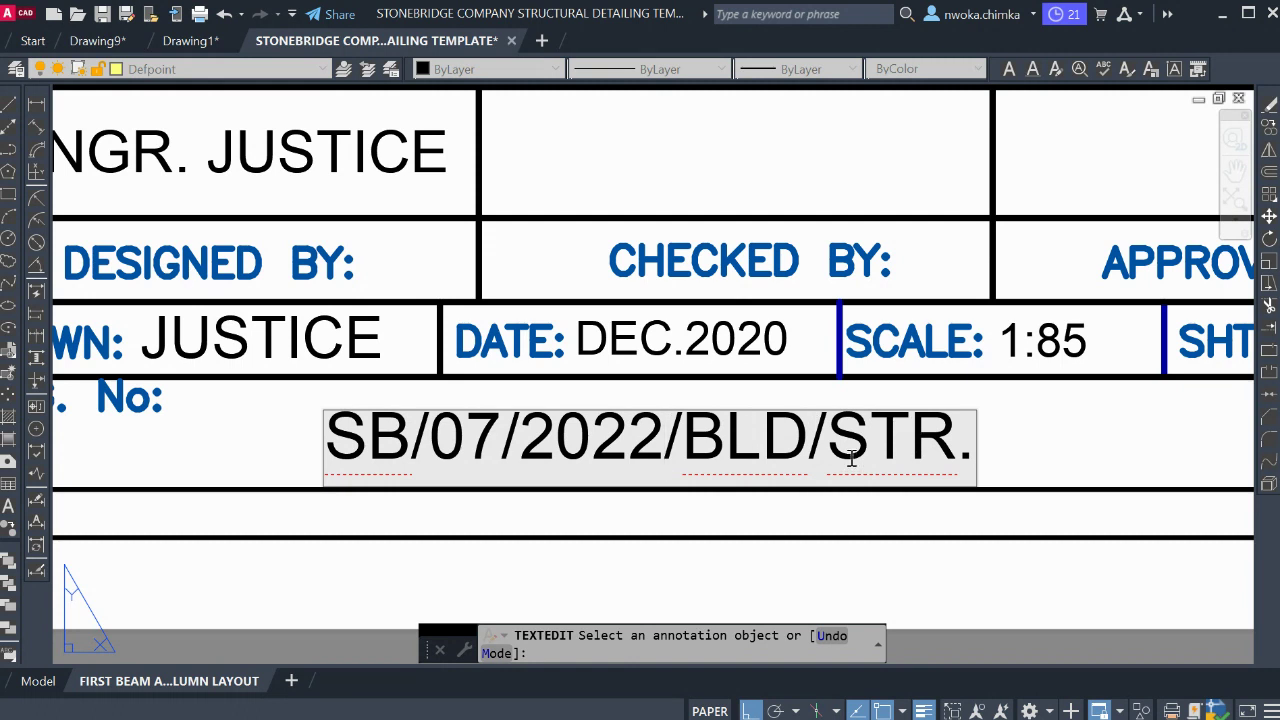
{"action": "left_click", "coordinate": [888, 541]}
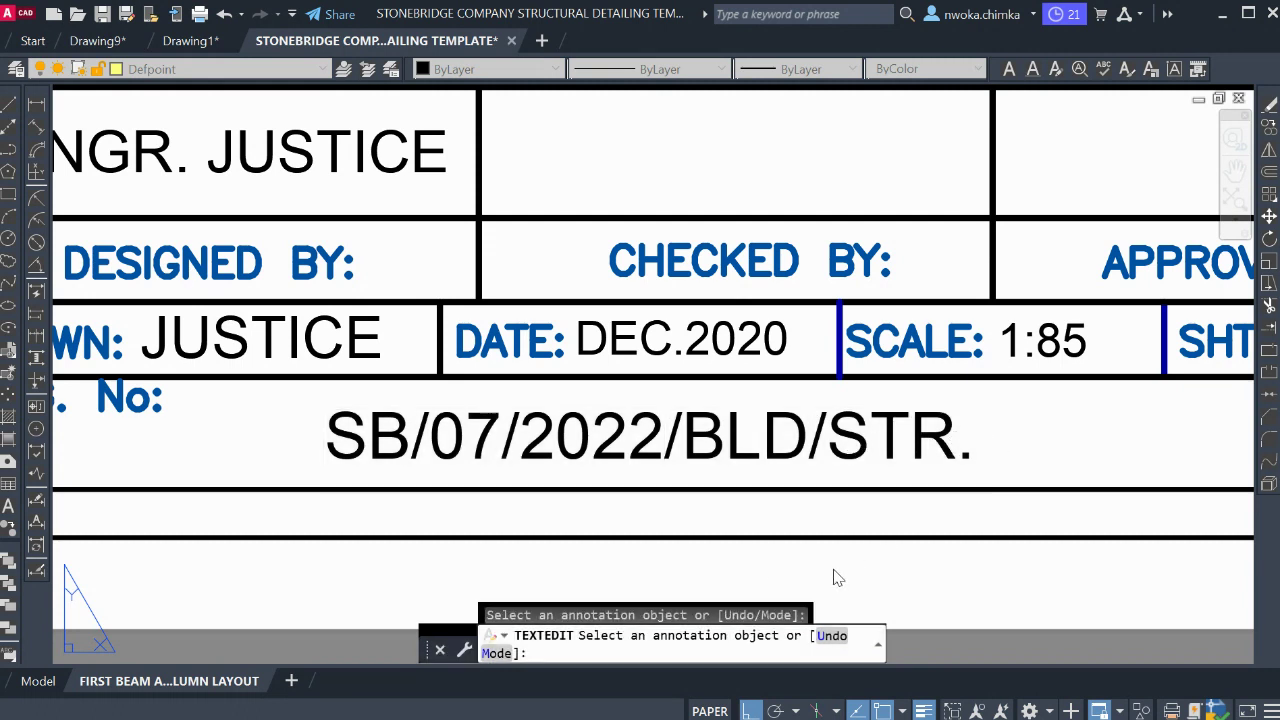
Start editing the date text, replacing DEC with JULY
{"action": "left_click", "coordinate": [651, 338]}
{"action": "left_click", "coordinate": [665, 338]}
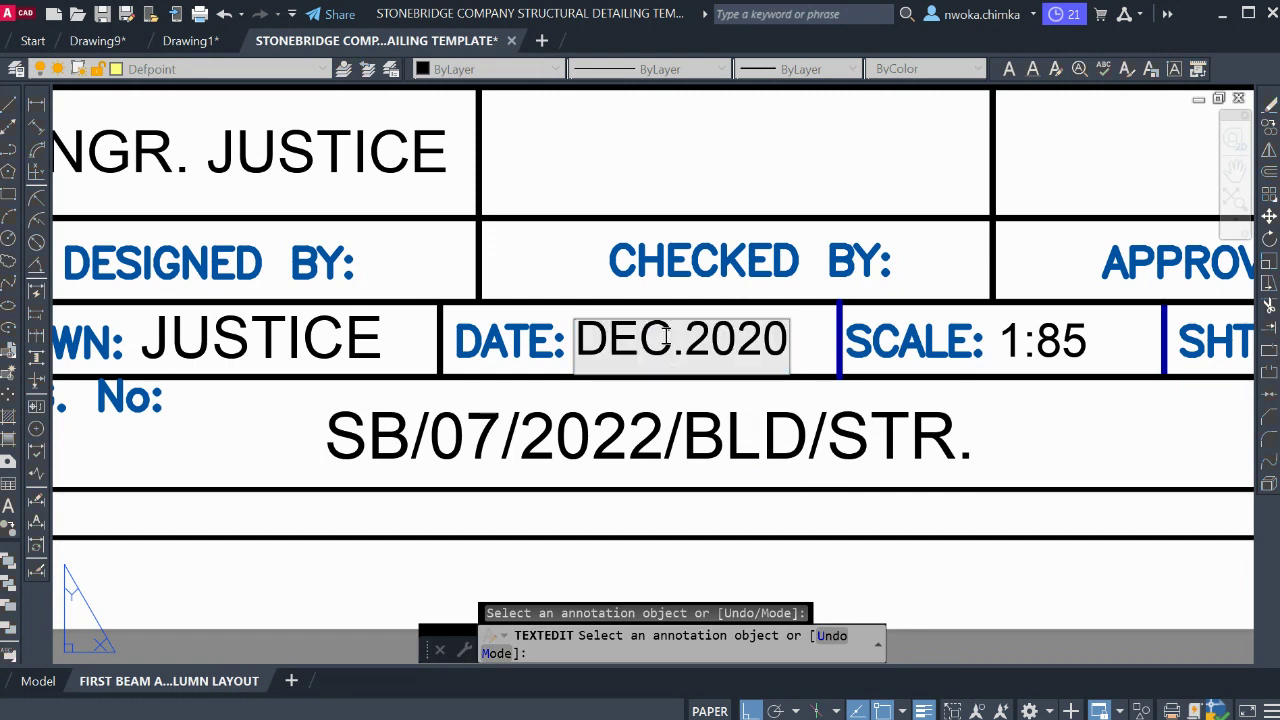
{"action": "left_click_drag", "start_coordinate": [665, 338], "coordinate": [595, 338]}
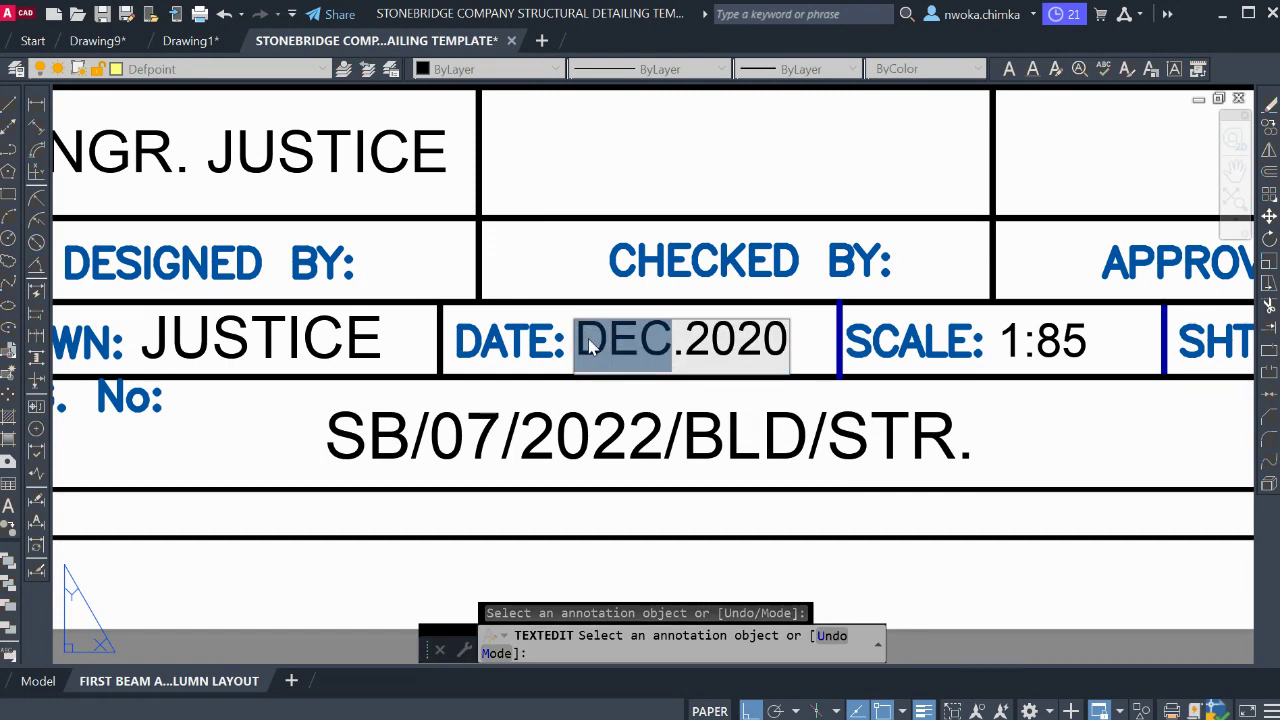
{"action": "type", "text": "JULY"}
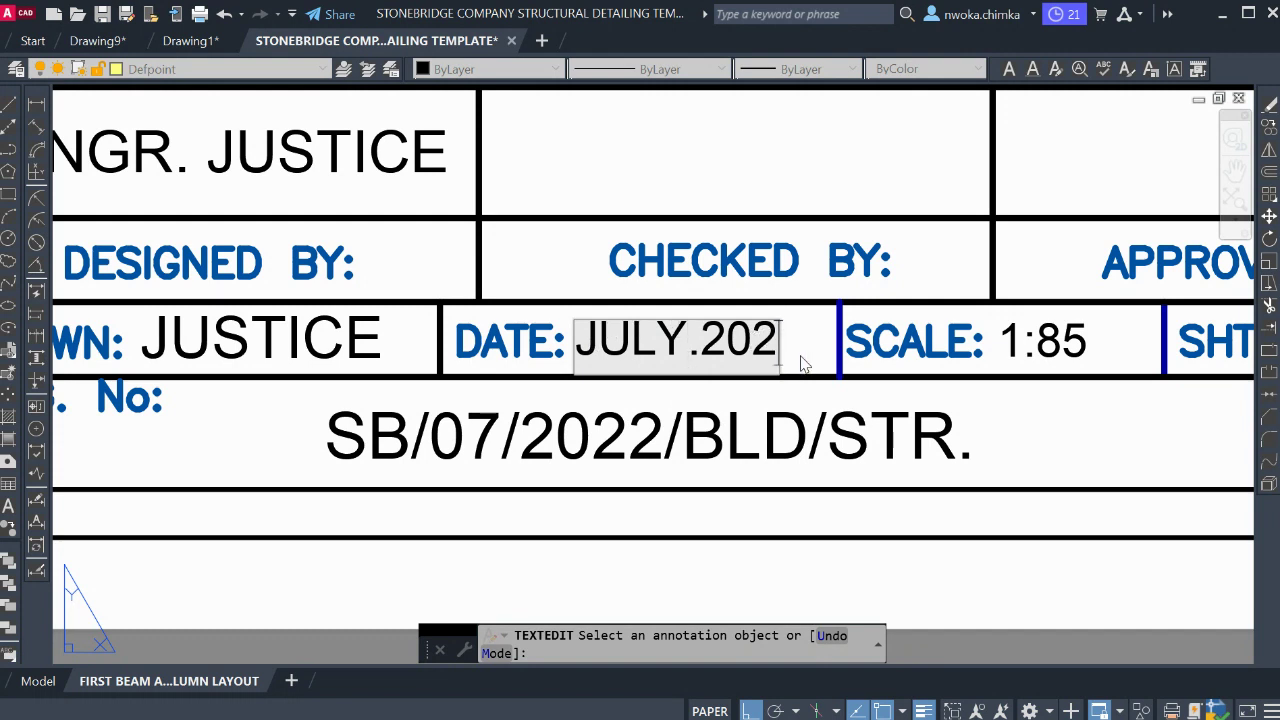
Commit the JULY.2022 date and end the text editing
{"action": "key", "text": "Return"}
{"action": "scroll", "coordinate": [620, 450], "scroll_direction": "down", "scroll_amount": 4}
{"action": "scroll", "coordinate": [680, 470], "scroll_direction": "up", "scroll_amount": 5}
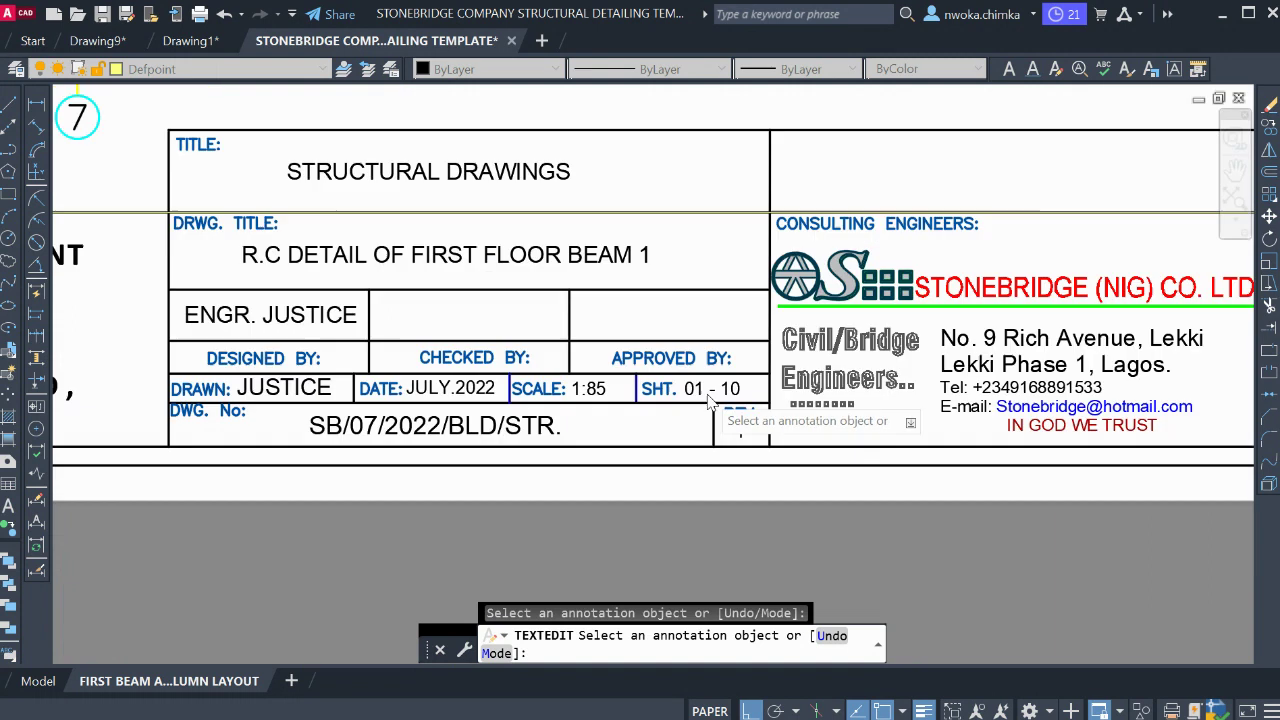
{"action": "scroll", "coordinate": [659, 392], "scroll_direction": "up", "scroll_amount": 4}
{"action": "scroll", "coordinate": [690, 395], "scroll_direction": "down", "scroll_amount": 4}
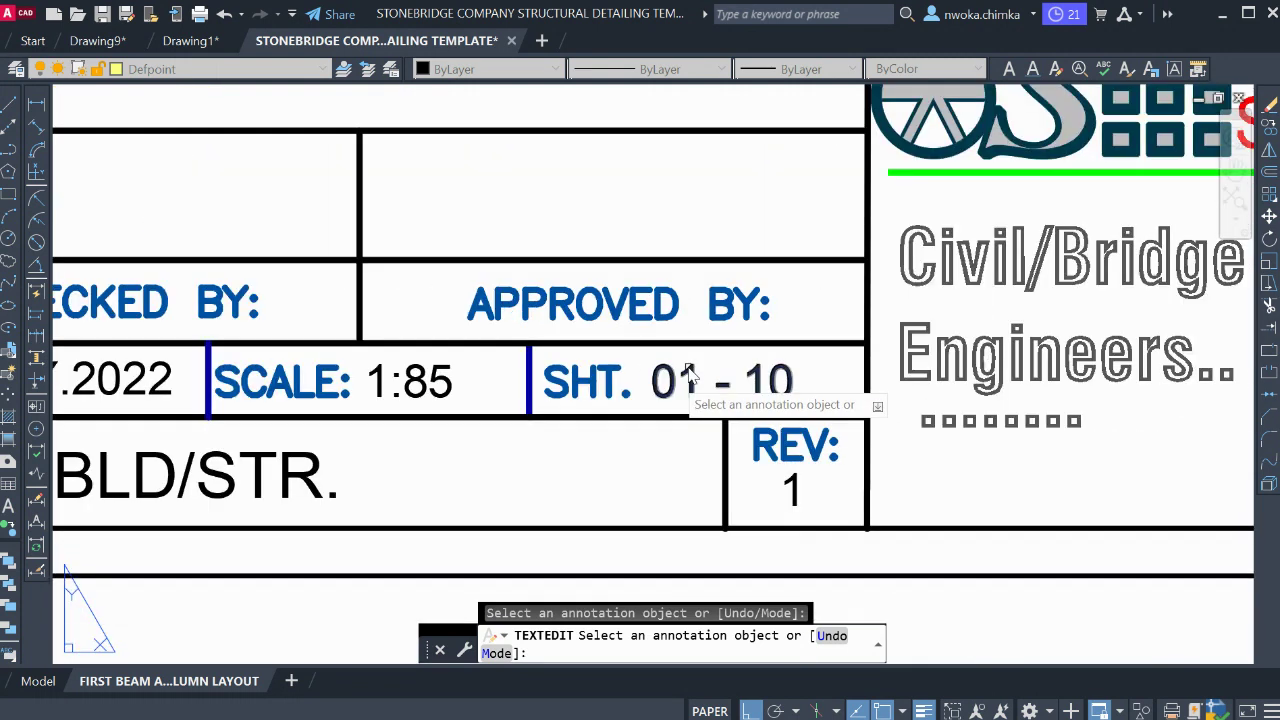
{"action": "scroll", "coordinate": [731, 370], "scroll_direction": "down", "scroll_amount": 5}
{"action": "key", "text": "Escape"}
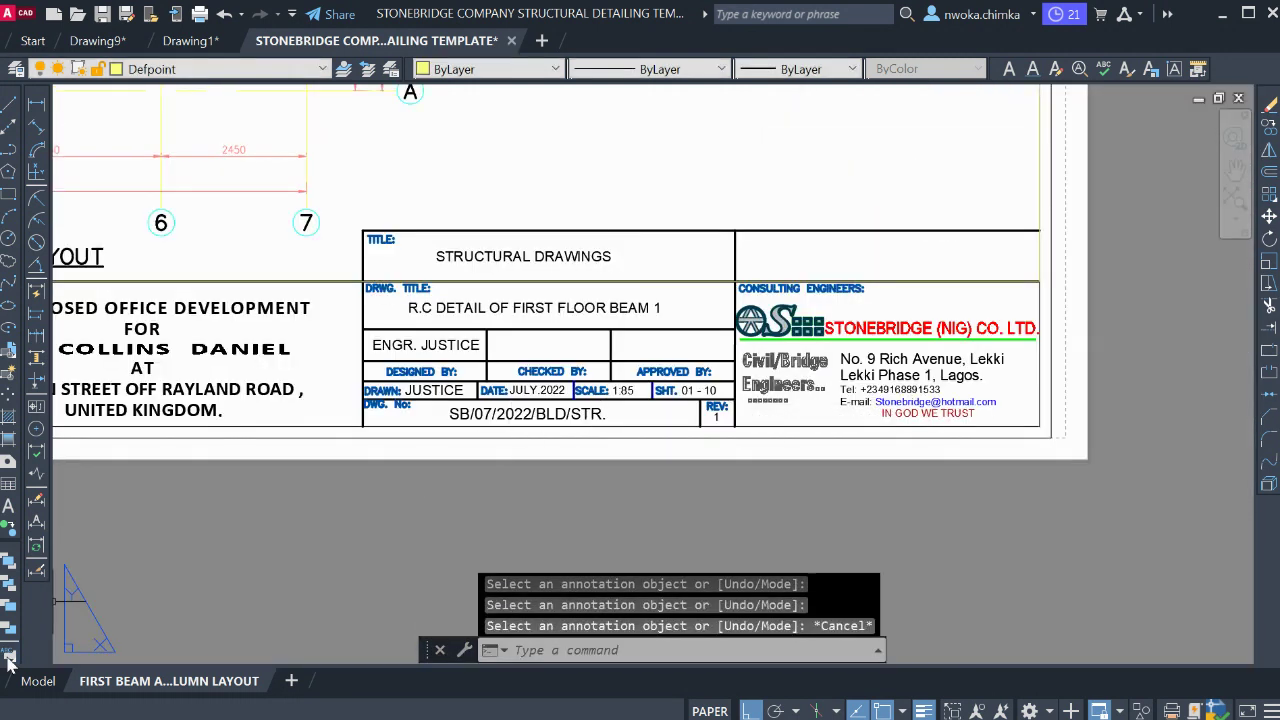
Review the plan in model space, then return to the FIRST BEAM AND COLUMN LAYOUT sheet
{"action": "left_click", "coordinate": [60, 680]}
{"action": "scroll", "coordinate": [771, 466], "scroll_direction": "down", "scroll_amount": 5}
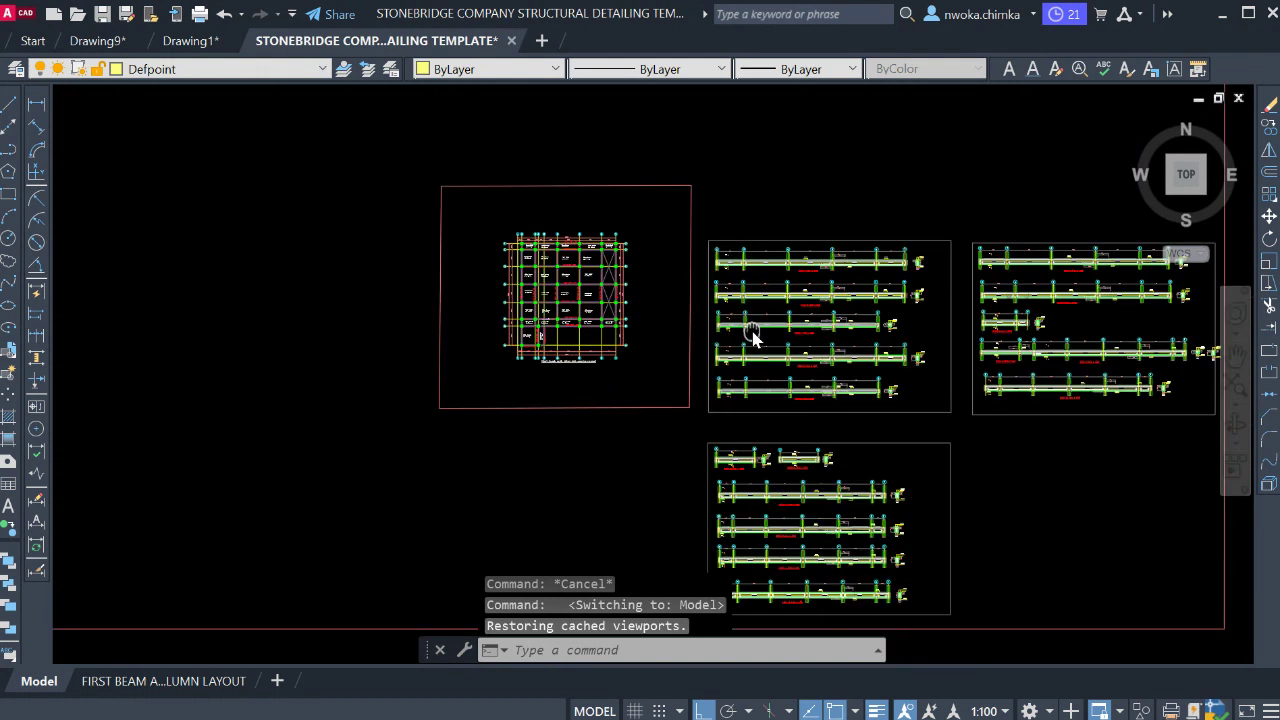
{"action": "middle_click_drag", "start_coordinate": [903, 327], "coordinate": [752, 249]}
{"action": "left_click", "coordinate": [163, 680]}
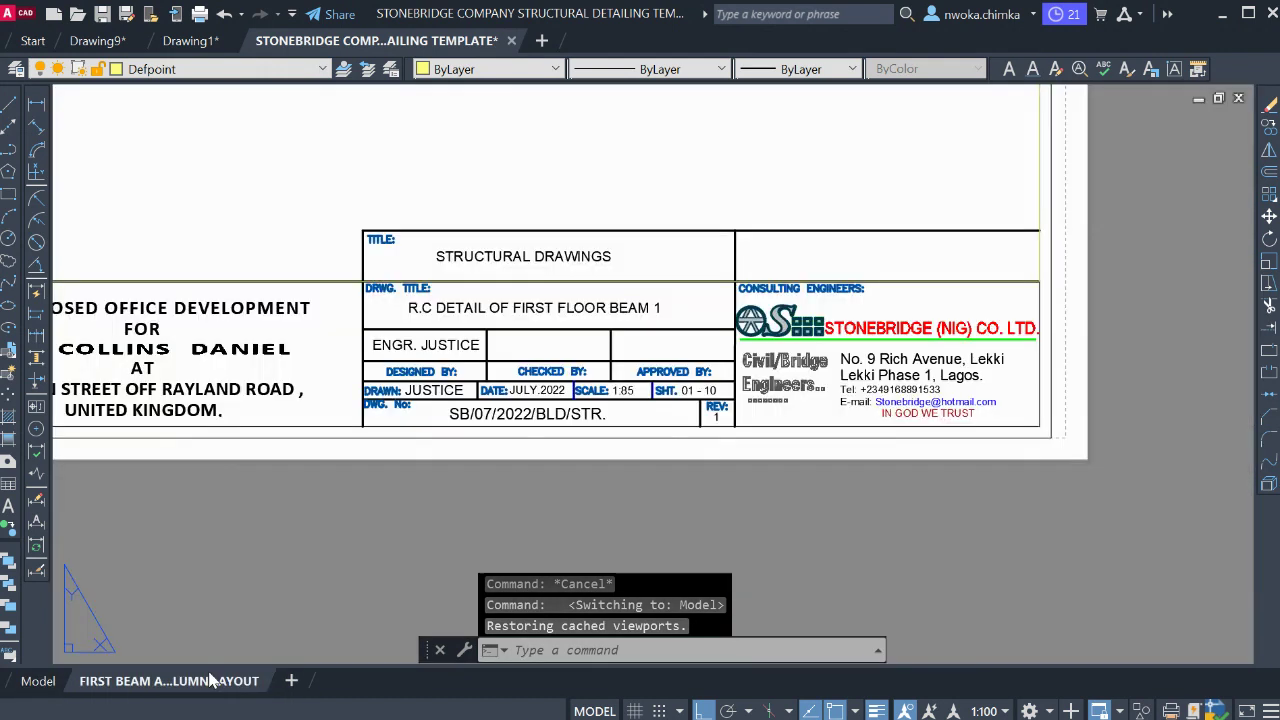
{"action": "scroll", "coordinate": [705, 385], "scroll_direction": "up", "scroll_amount": 4}
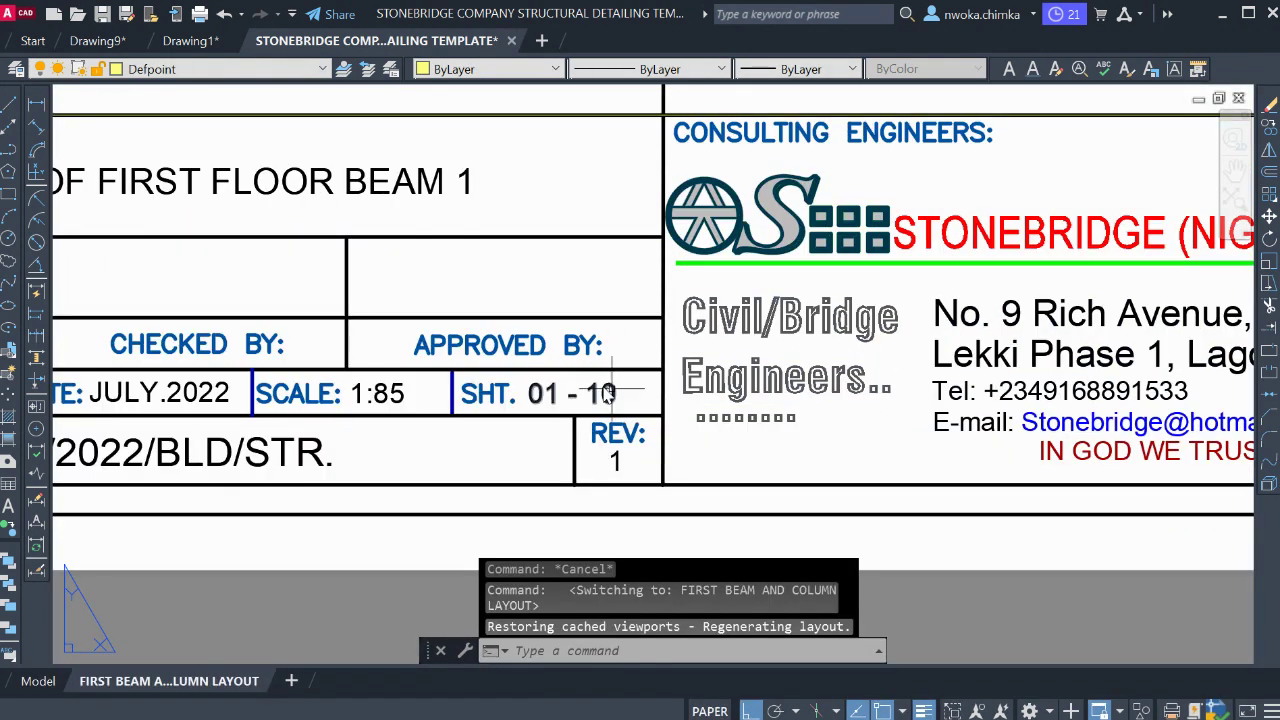
{"action": "scroll", "coordinate": [605, 393], "scroll_direction": "down", "scroll_amount": 2}
{"action": "scroll", "coordinate": [597, 457], "scroll_direction": "up", "scroll_amount": 5}
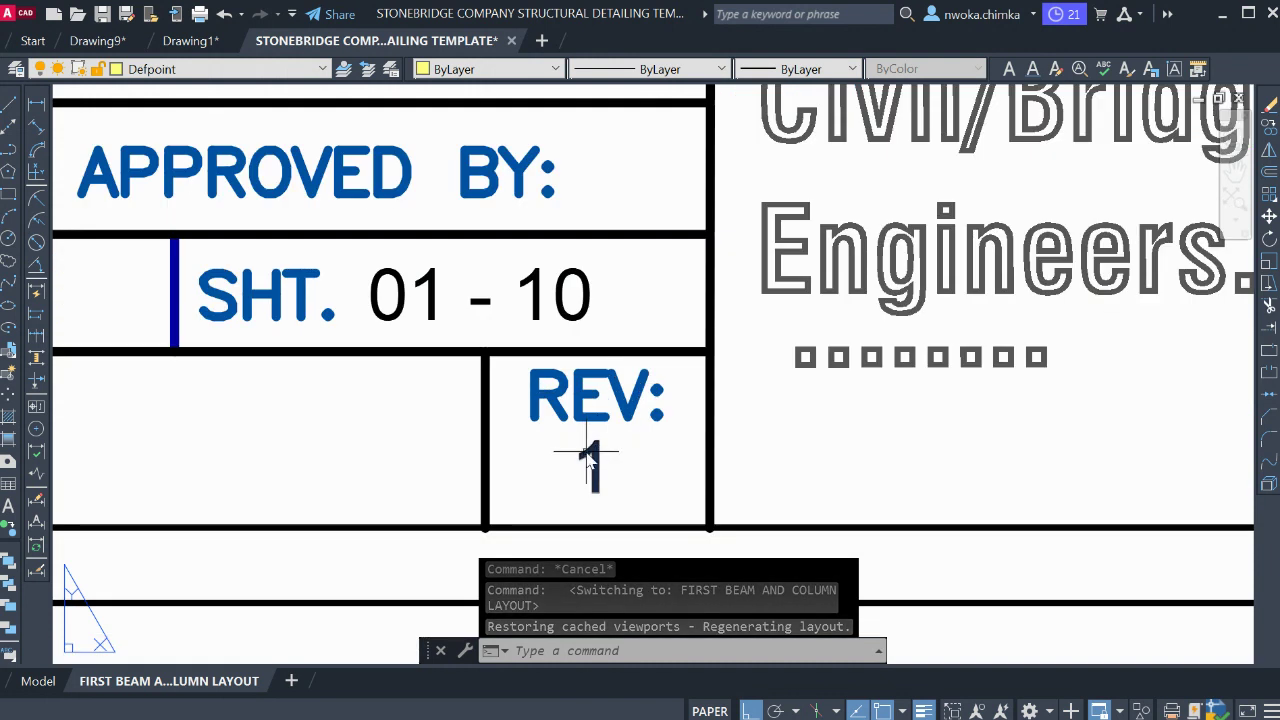
Change the title block's revision number from 1 to 0
{"action": "left_click", "coordinate": [588, 457]}
{"action": "double_click", "coordinate": [588, 457]}
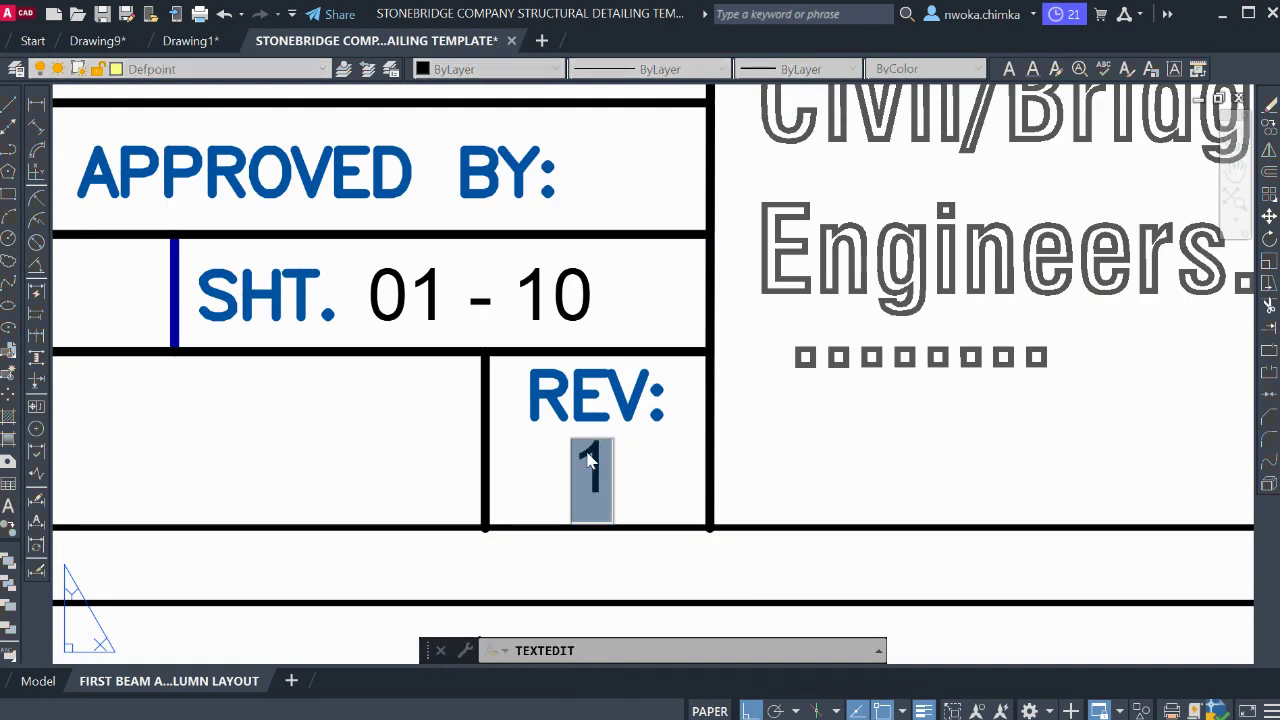
{"action": "type", "text": "0"}
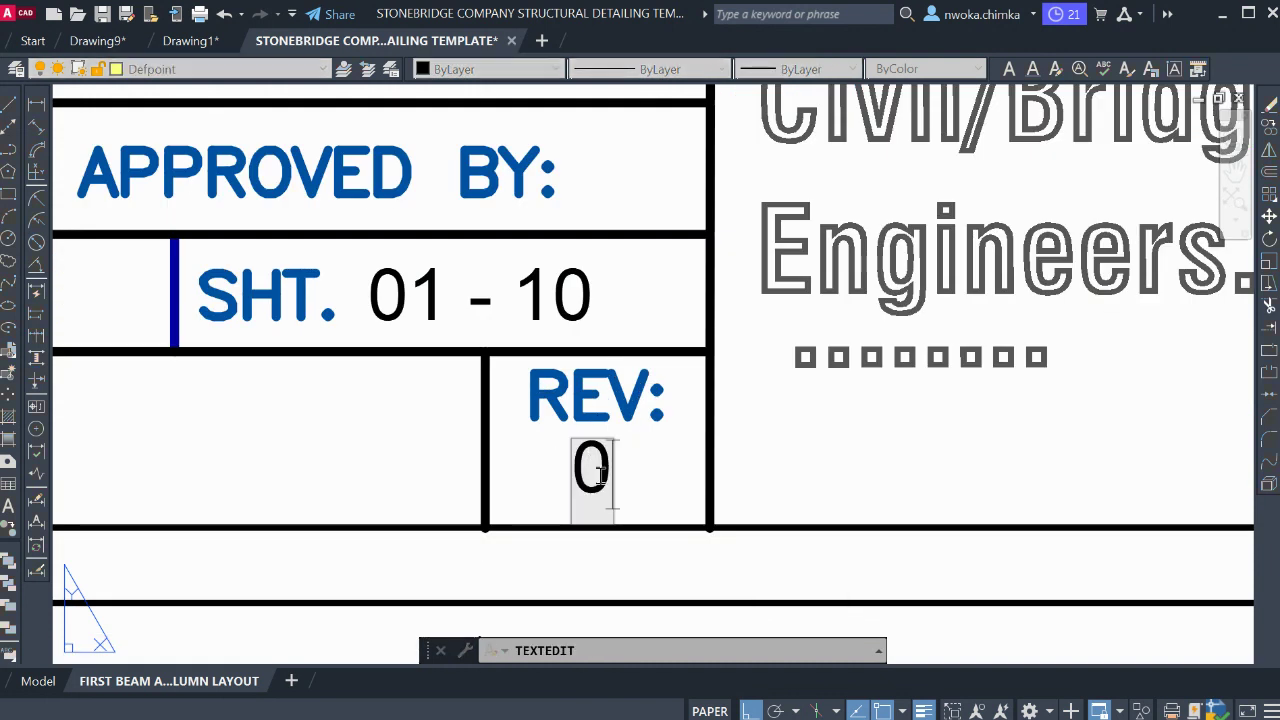
{"action": "scroll", "coordinate": [628, 456], "scroll_direction": "down", "scroll_amount": 5}
{"action": "left_click", "coordinate": [629, 513]}
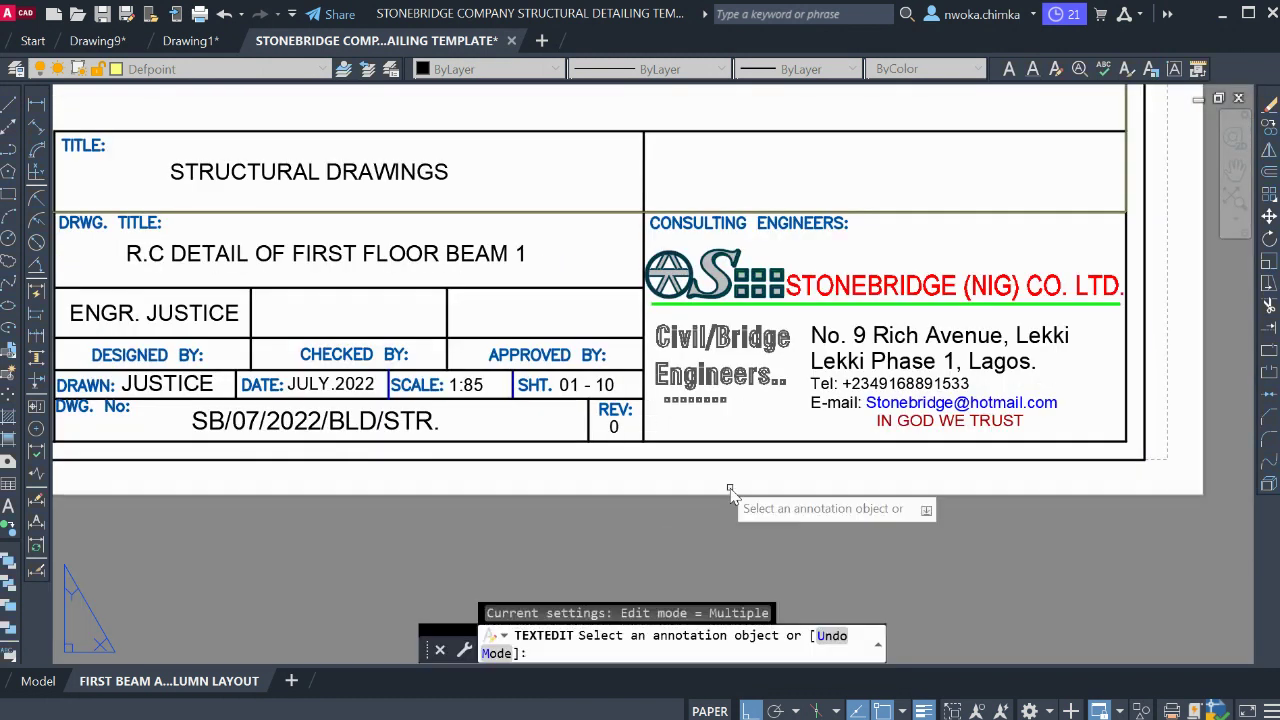
Pan around the sheet to check the slab layout title, notes and title block
{"action": "middle_click_drag", "start_coordinate": [628, 462], "coordinate": [850, 475]}
{"action": "scroll", "coordinate": [434, 271], "scroll_direction": "up", "scroll_amount": 2}
{"action": "scroll", "coordinate": [497, 271], "scroll_direction": "down", "scroll_amount": 2}
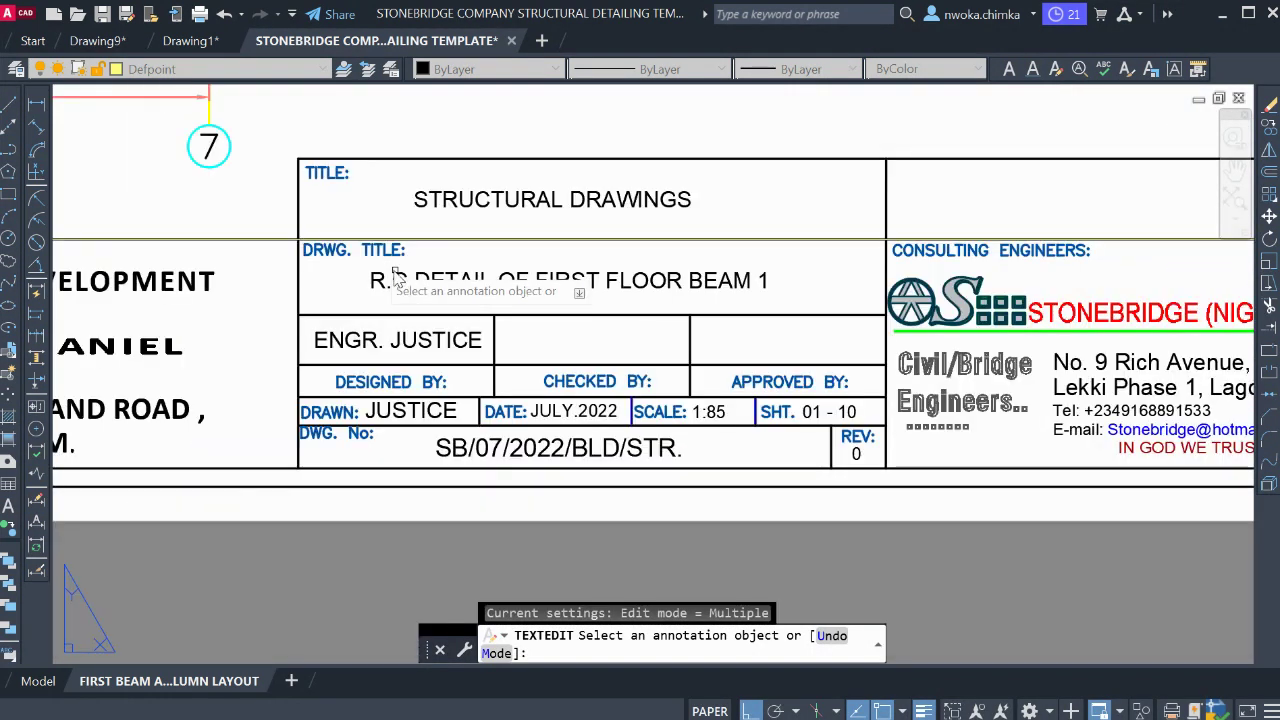
{"action": "scroll", "coordinate": [308, 246], "scroll_direction": "up", "scroll_amount": 2}
{"action": "scroll", "coordinate": [737, 291], "scroll_direction": "down", "scroll_amount": 3}
{"action": "scroll", "coordinate": [186, 226], "scroll_direction": "up", "scroll_amount": 1}
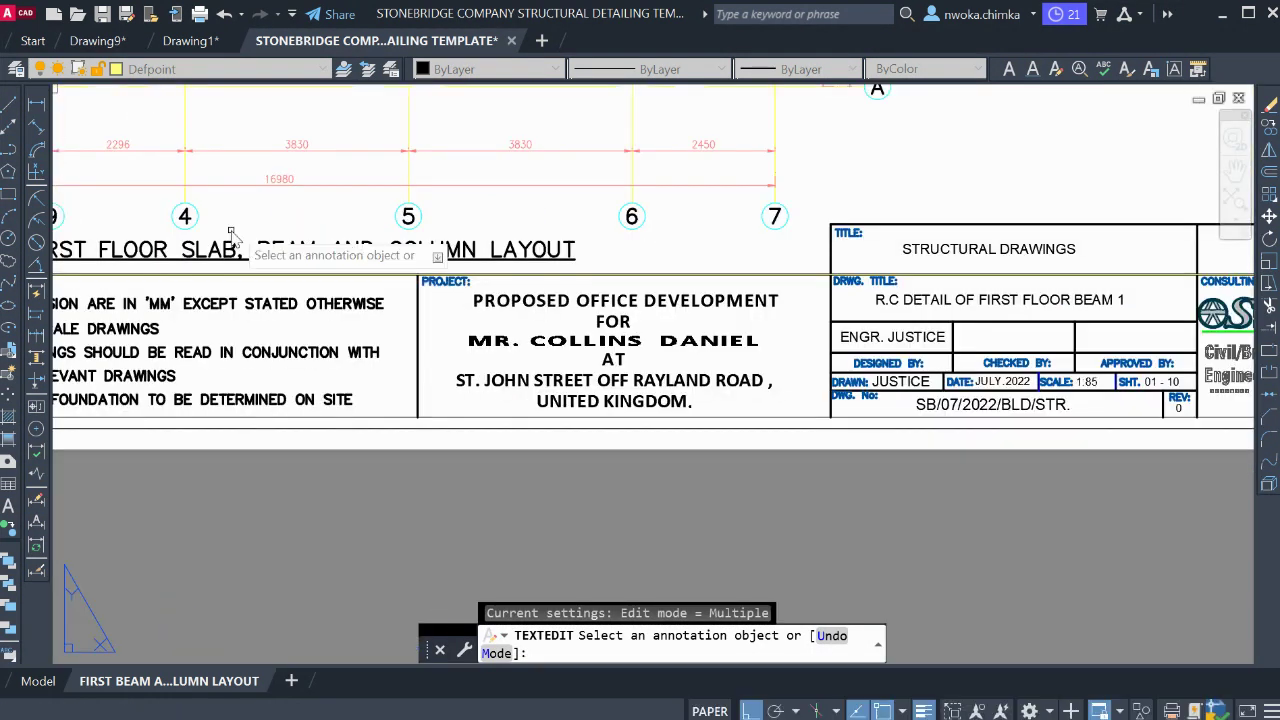
{"action": "middle_click_drag", "start_coordinate": [186, 226], "coordinate": [298, 252]}
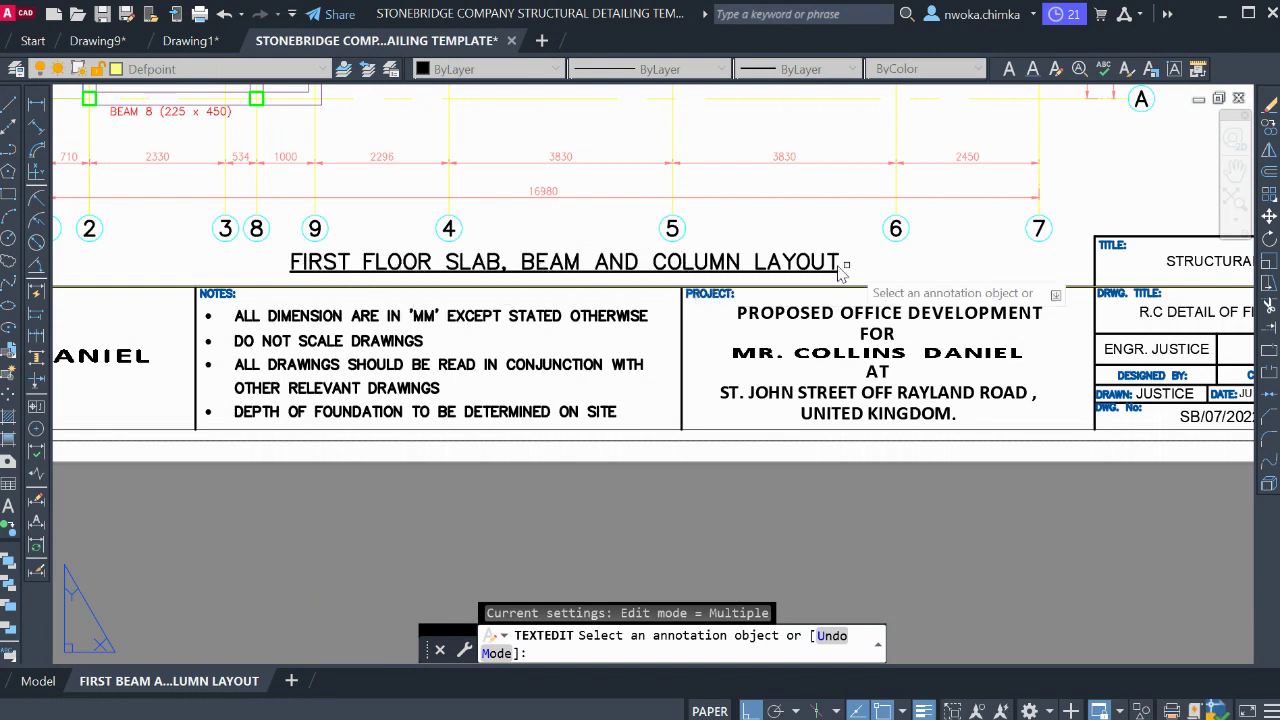
{"action": "middle_click_drag", "start_coordinate": [1011, 283], "coordinate": [420, 270]}
{"action": "scroll", "coordinate": [655, 300], "scroll_direction": "up", "scroll_amount": 3}
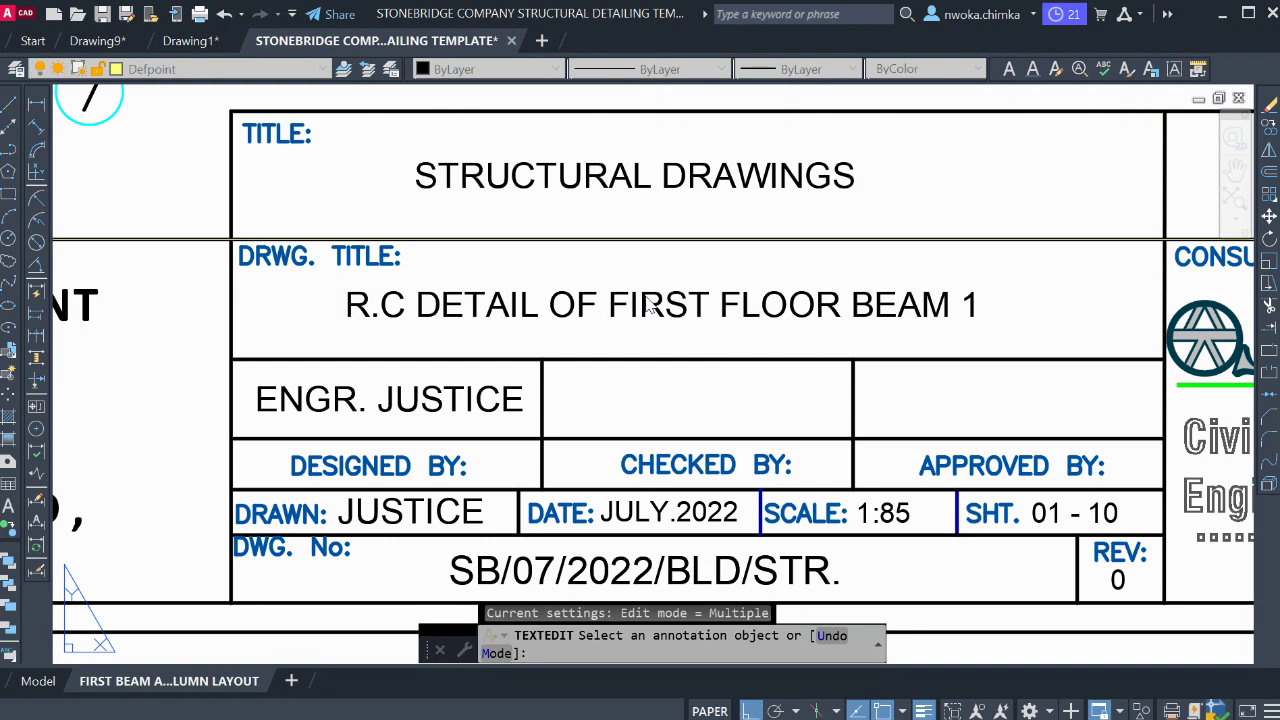
Retype the DRWG. TITLE text as FIRST FLOOR SLAB, BEAM AND COLUMN LAYOUT and finish editing
{"action": "left_click", "coordinate": [648, 303]}
{"action": "type", "text": "FI"}
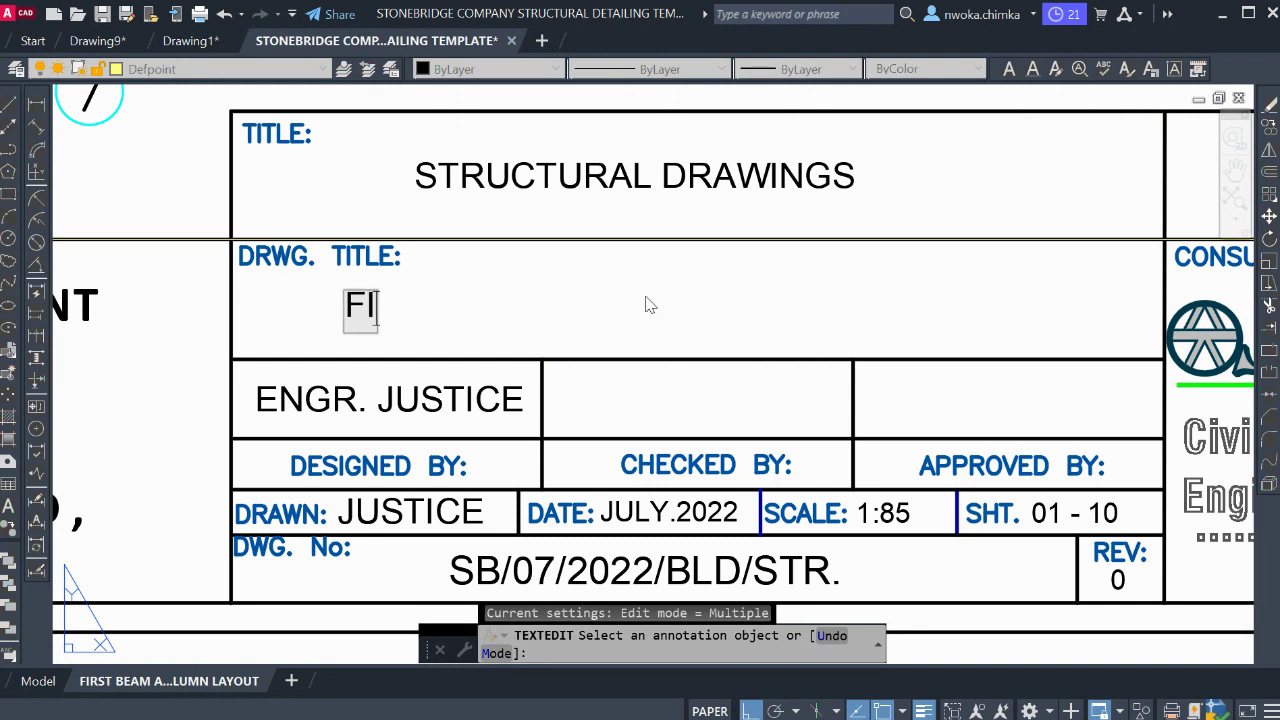
{"action": "type", "text": "RST FL"}
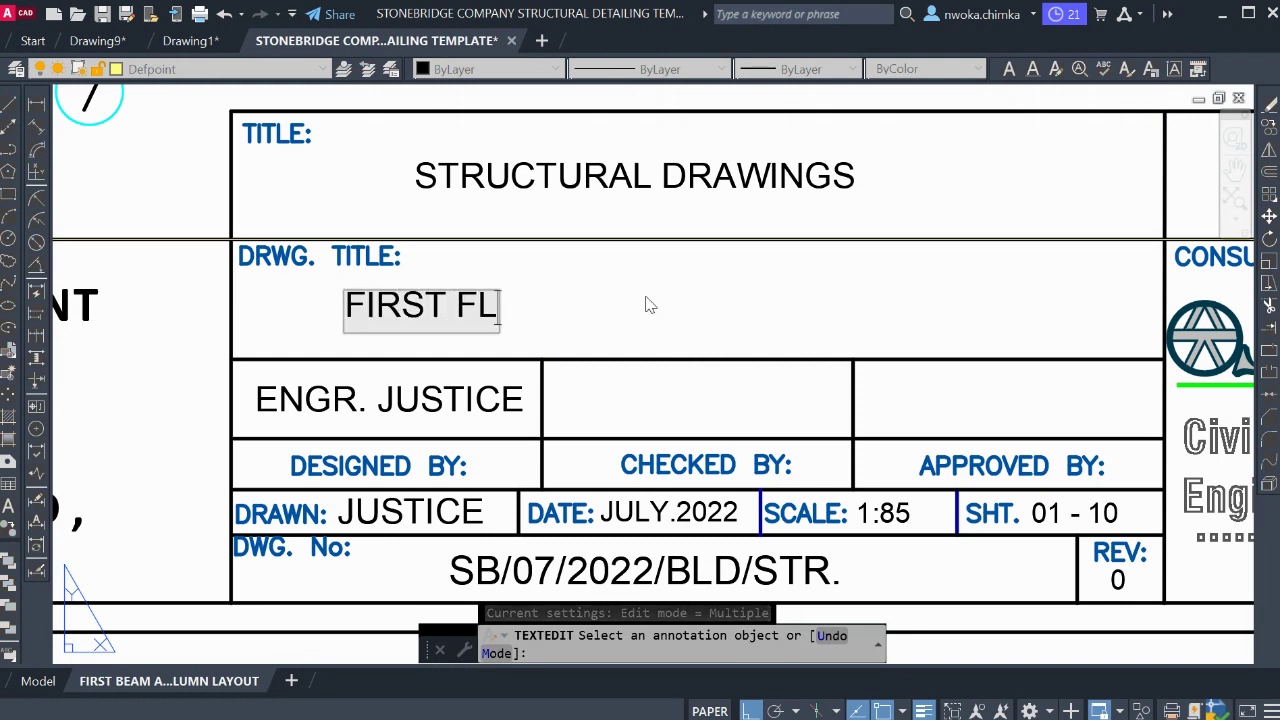
{"action": "type", "text": "OOR SLAB, B"}
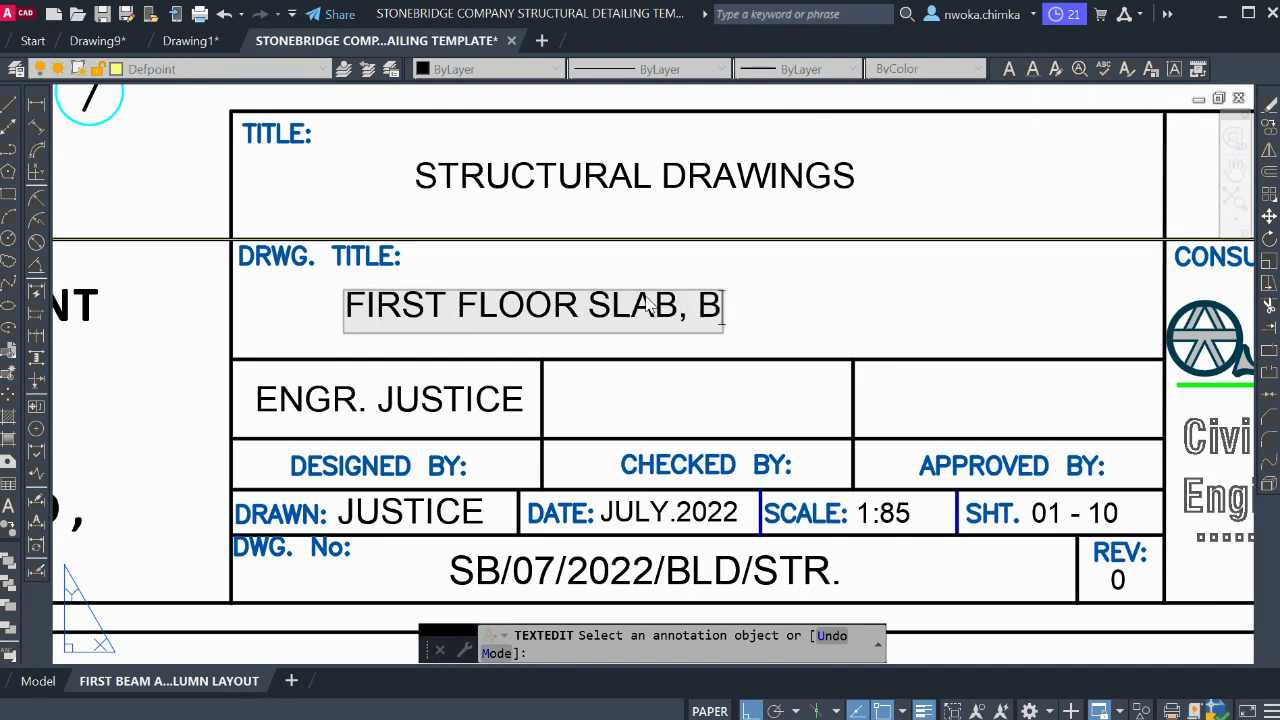
{"action": "type", "text": "EAM AND "}
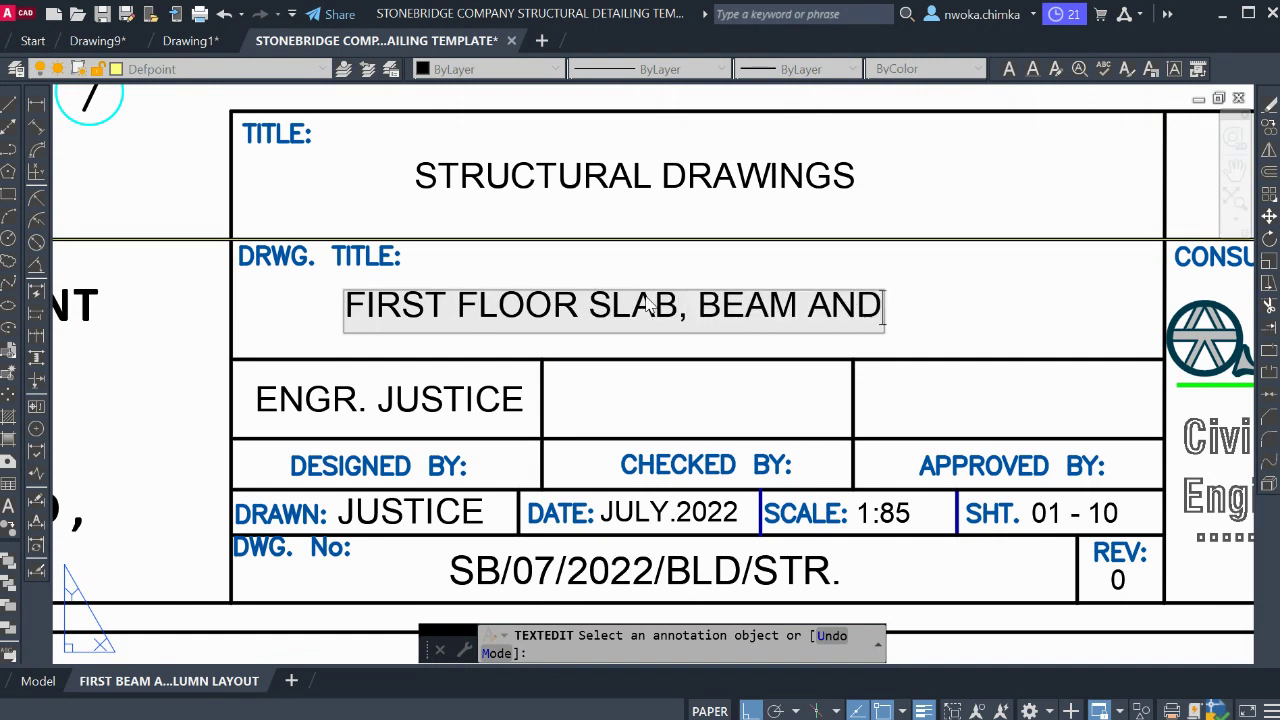
{"action": "type", "text": "COLU"}
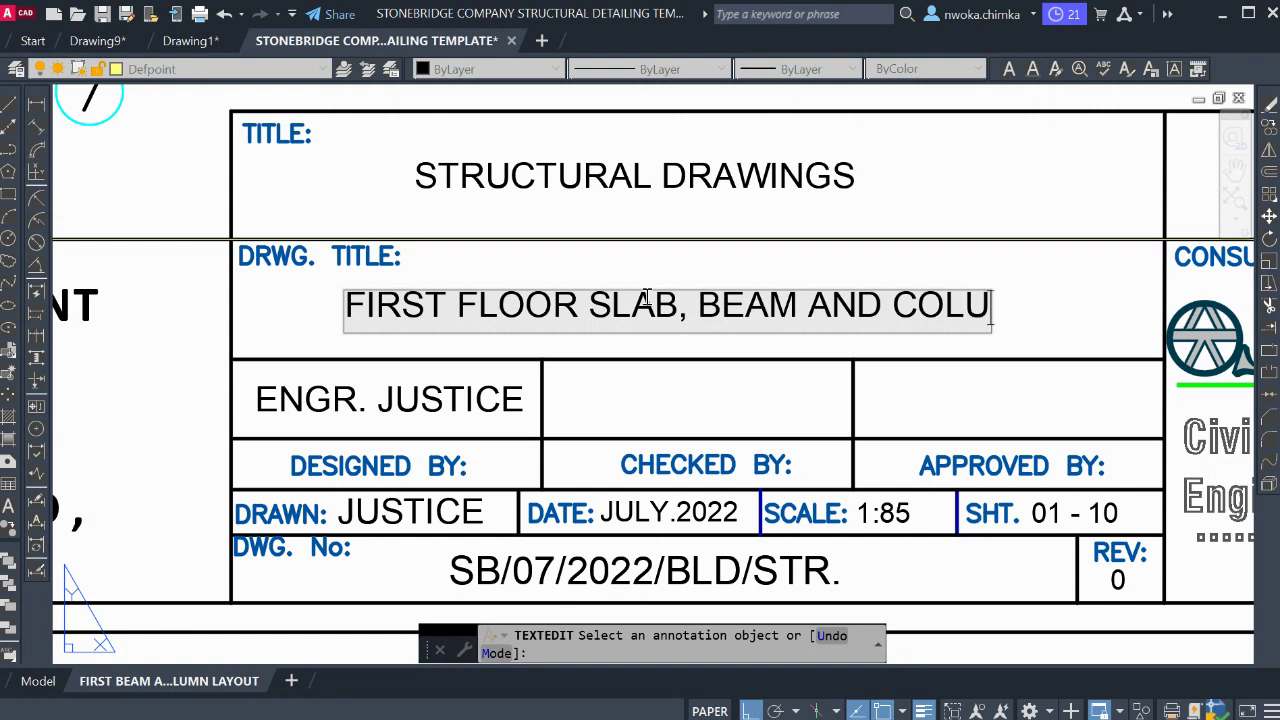
{"action": "type", "text": "MN LAY"}
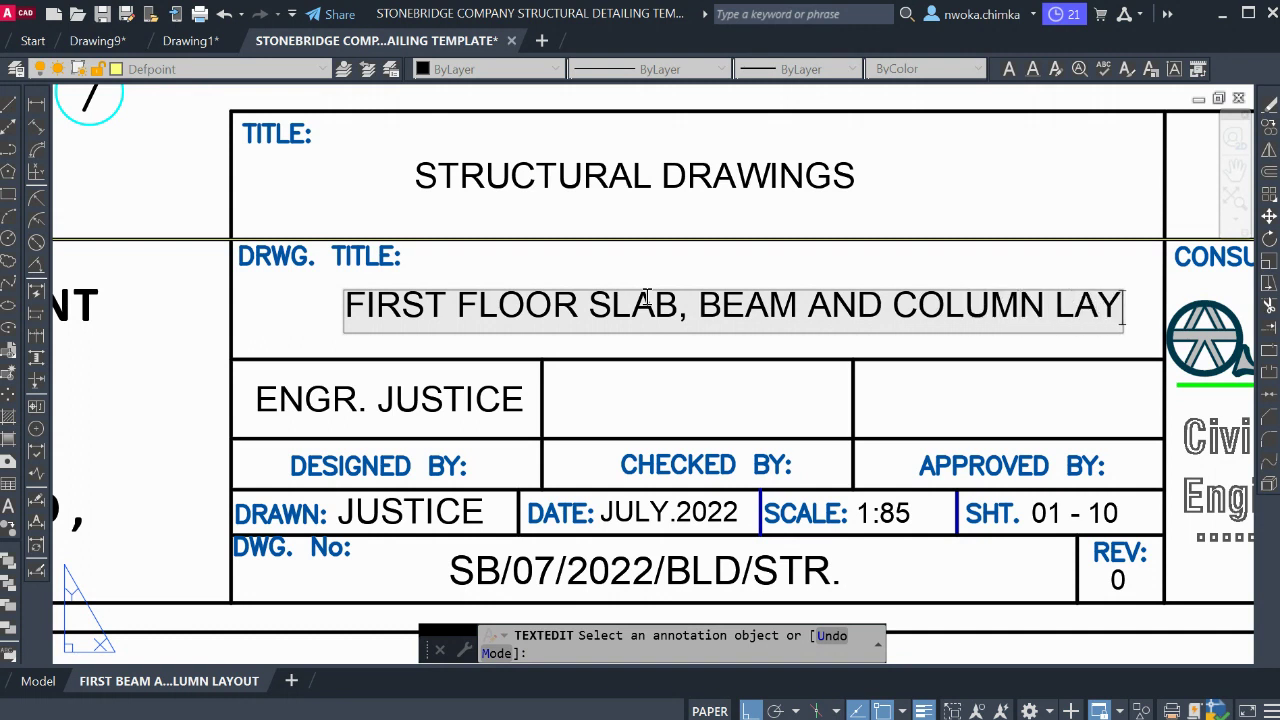
{"action": "type", "text": "OUT"}
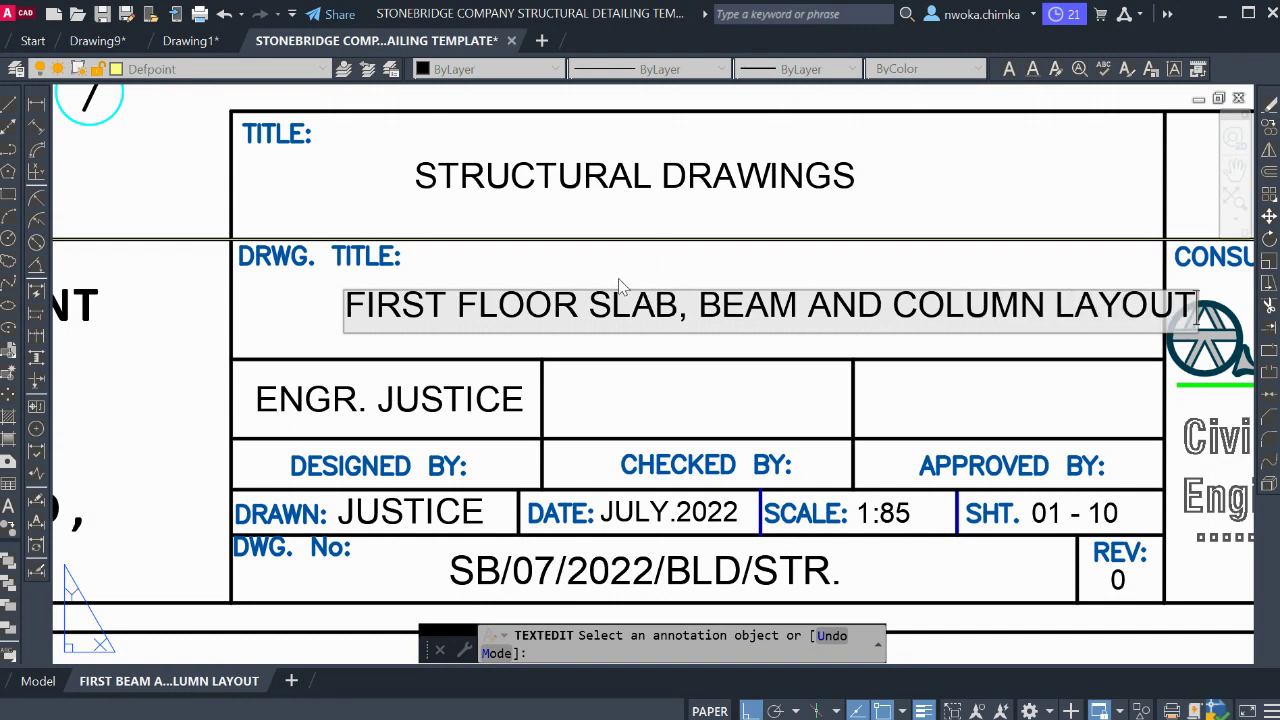
{"action": "scroll", "coordinate": [620, 287], "scroll_direction": "down", "scroll_amount": 3}
{"action": "key", "text": "Escape"}
{"action": "scroll", "coordinate": [586, 294], "scroll_direction": "up", "scroll_amount": 3}
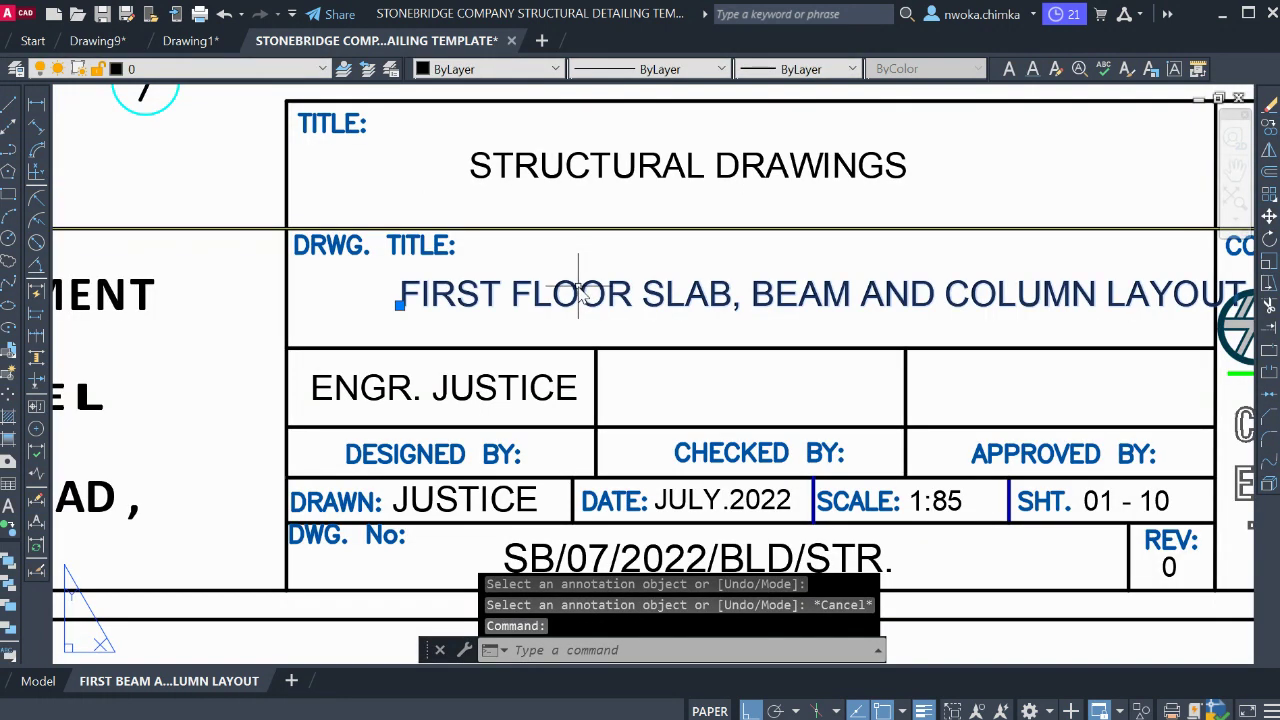
Move the drawing title text to a new position in the title block
{"action": "type", "text": "m"}
{"action": "key", "text": "Return"}
{"action": "scroll", "coordinate": [700, 280], "scroll_direction": "down", "scroll_amount": 2}
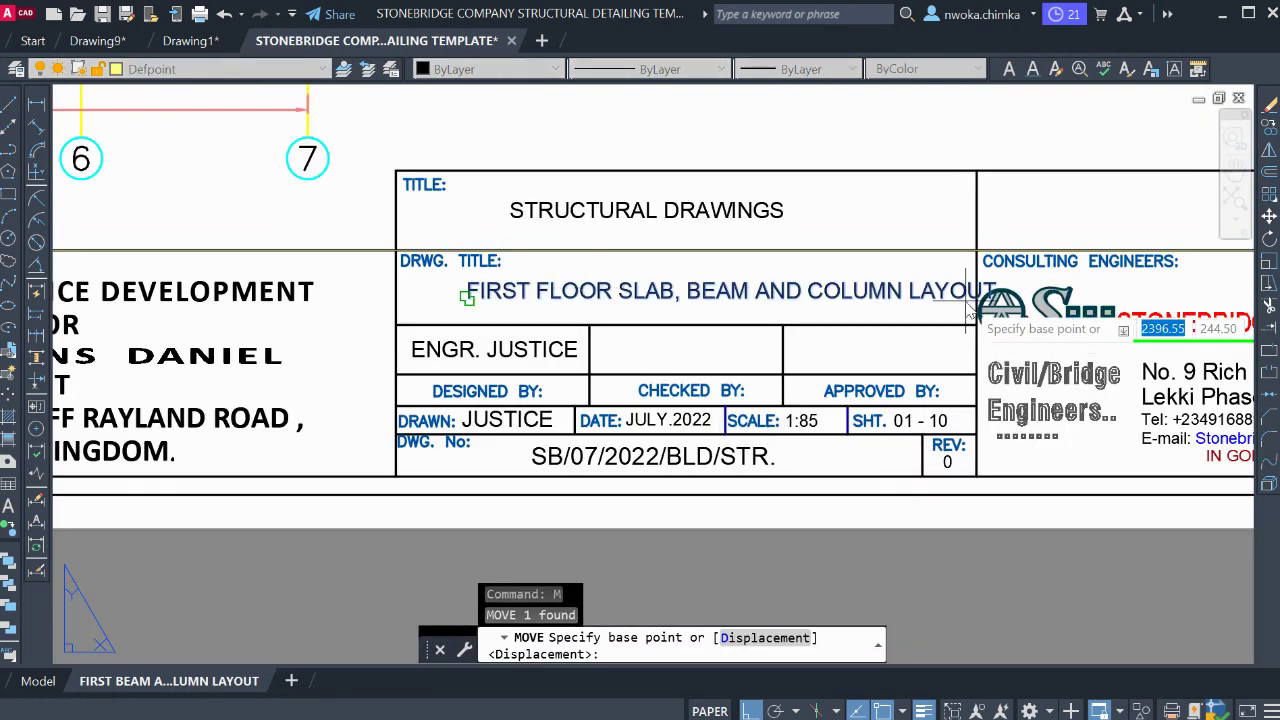
{"action": "scroll", "coordinate": [1015, 268], "scroll_direction": "up", "scroll_amount": 2}
{"action": "scroll", "coordinate": [1017, 268], "scroll_direction": "down", "scroll_amount": 3}
{"action": "left_click", "coordinate": [790, 488]}
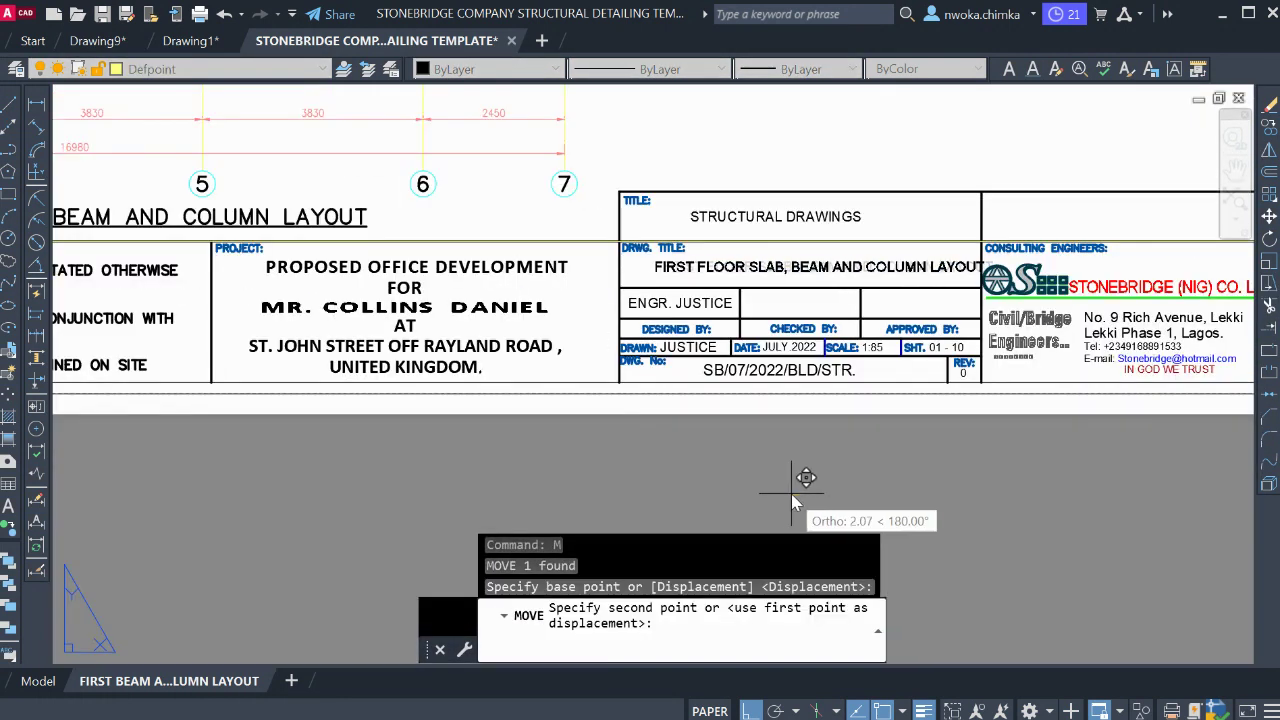
{"action": "left_click", "coordinate": [776, 492]}
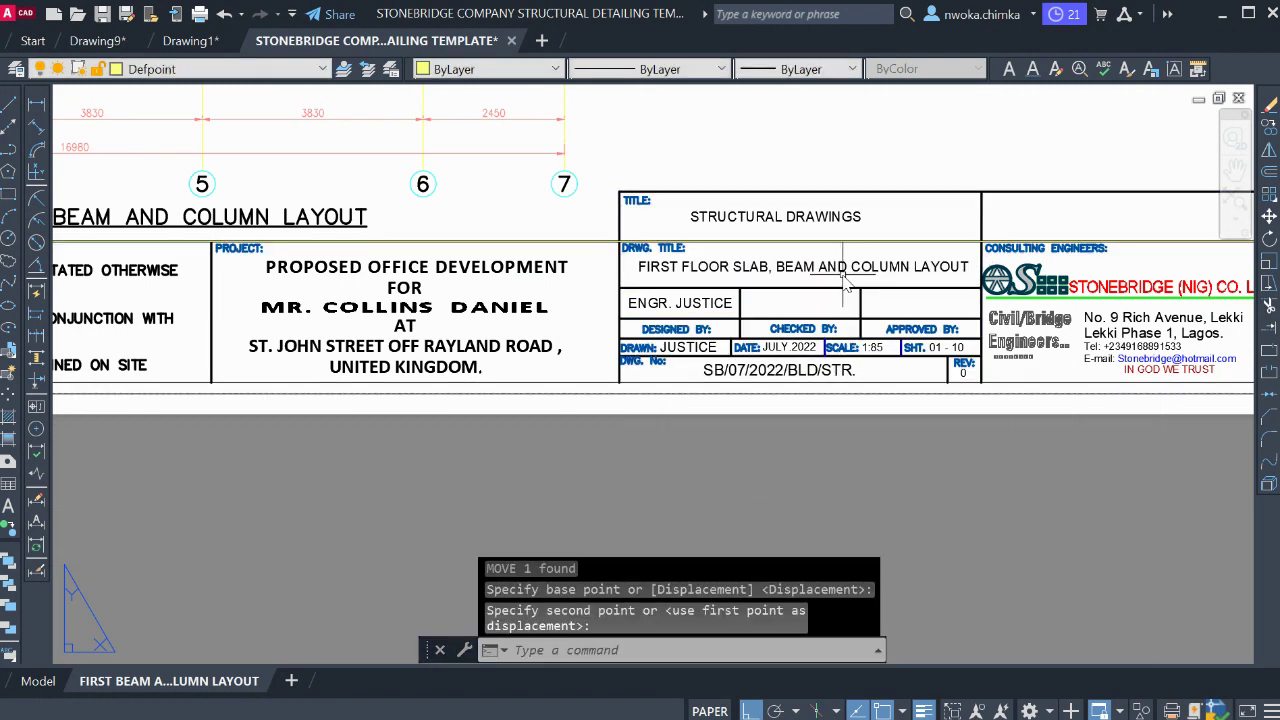
{"action": "scroll", "coordinate": [848, 282], "scroll_direction": "up", "scroll_amount": 3}
{"action": "scroll", "coordinate": [286, 251], "scroll_direction": "down", "scroll_amount": 5}
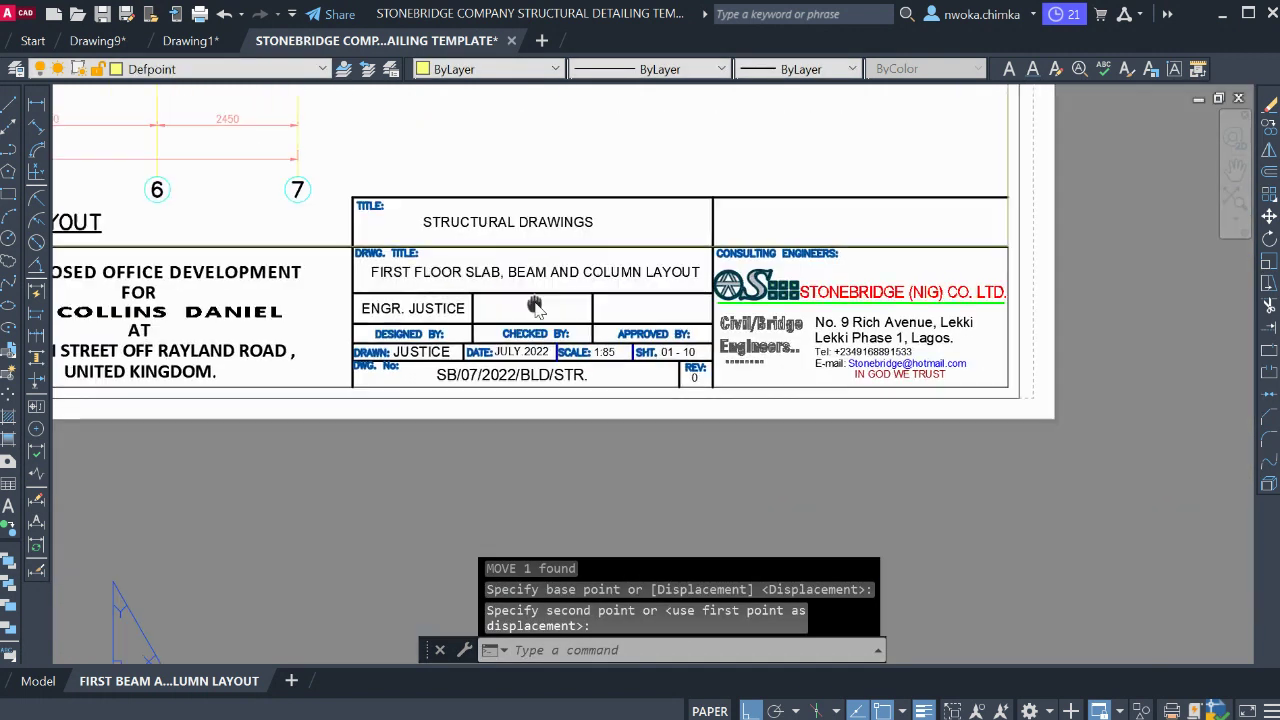
{"action": "scroll", "coordinate": [385, 412], "scroll_direction": "down", "scroll_amount": 4}
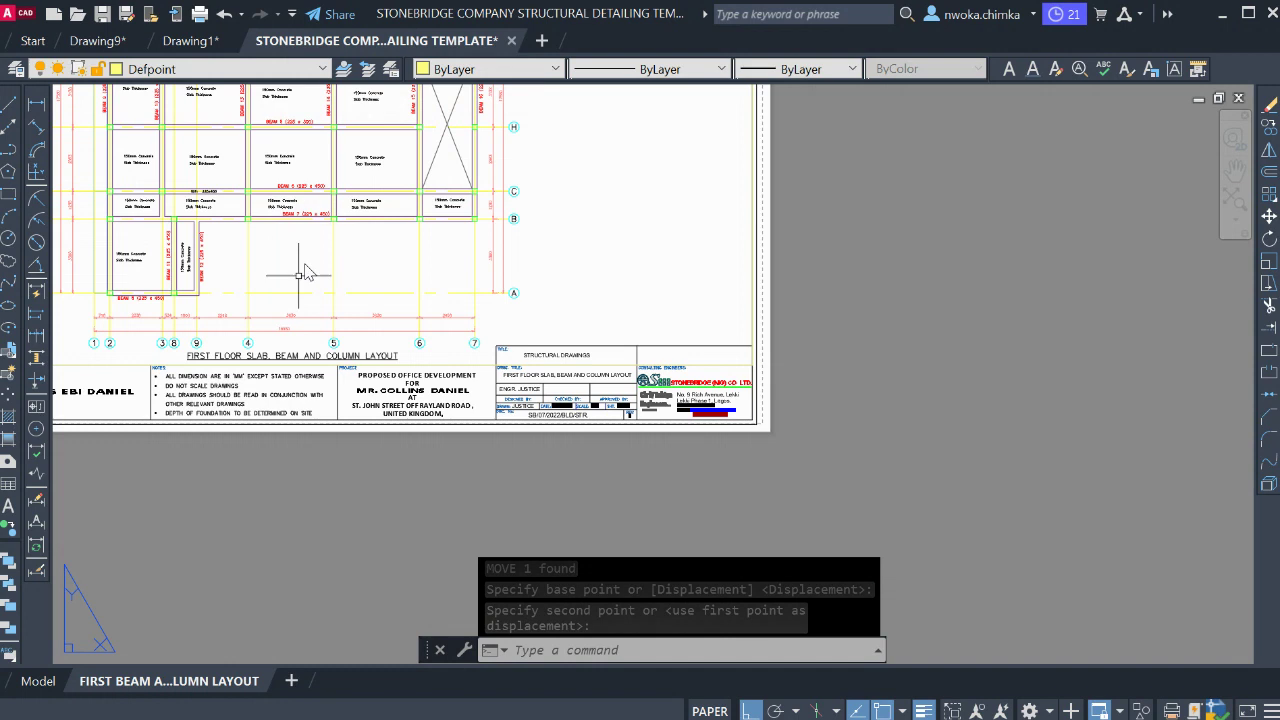
{"action": "scroll", "coordinate": [540, 375], "scroll_direction": "up", "scroll_amount": 6}
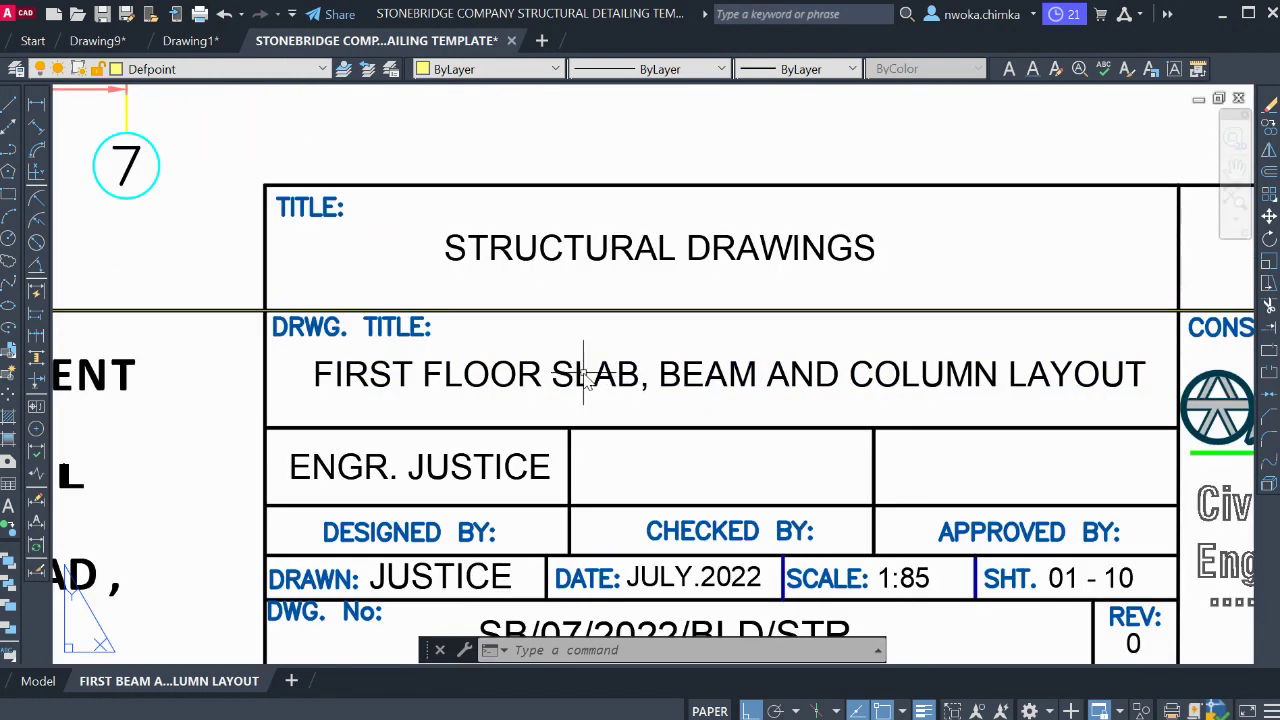
Nudge the drawing title slightly higher with object snap turned off
{"action": "left_click", "coordinate": [584, 372]}
{"action": "scroll", "coordinate": [545, 355], "scroll_direction": "down", "scroll_amount": 4}
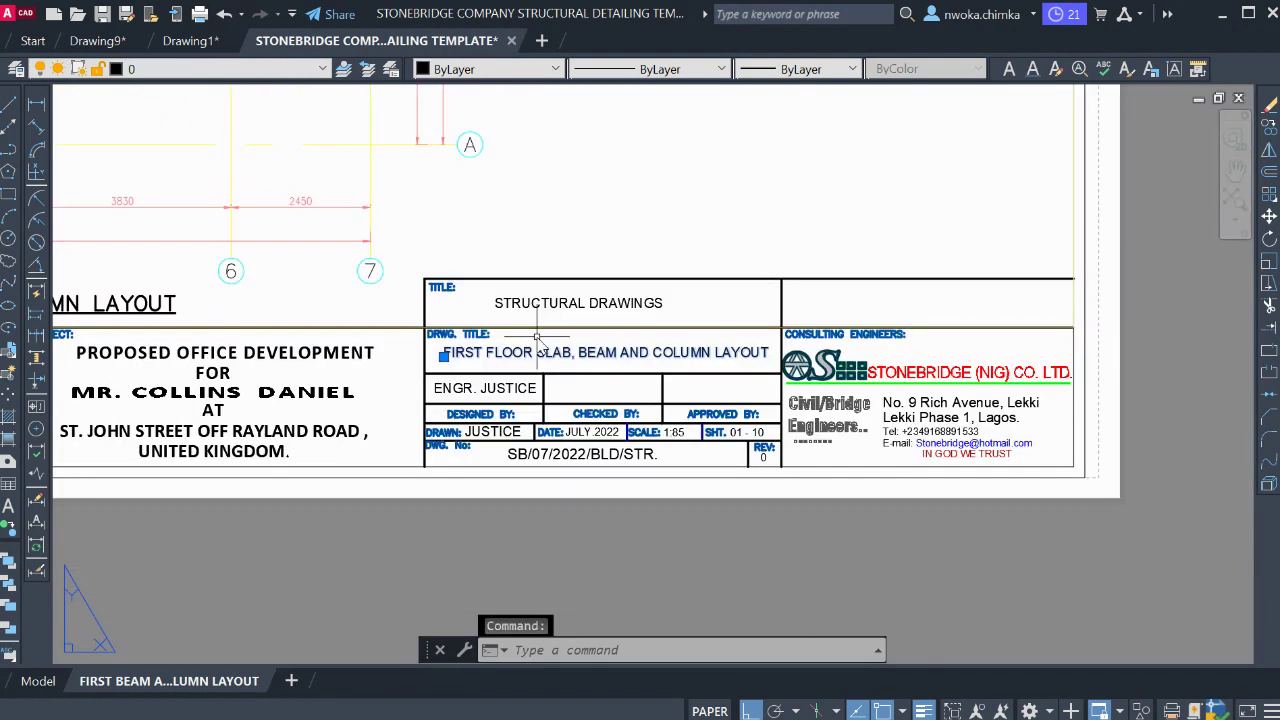
{"action": "key", "text": "Return"}
{"action": "key", "text": "F3"}
{"action": "scroll", "coordinate": [540, 345], "scroll_direction": "up", "scroll_amount": 2}
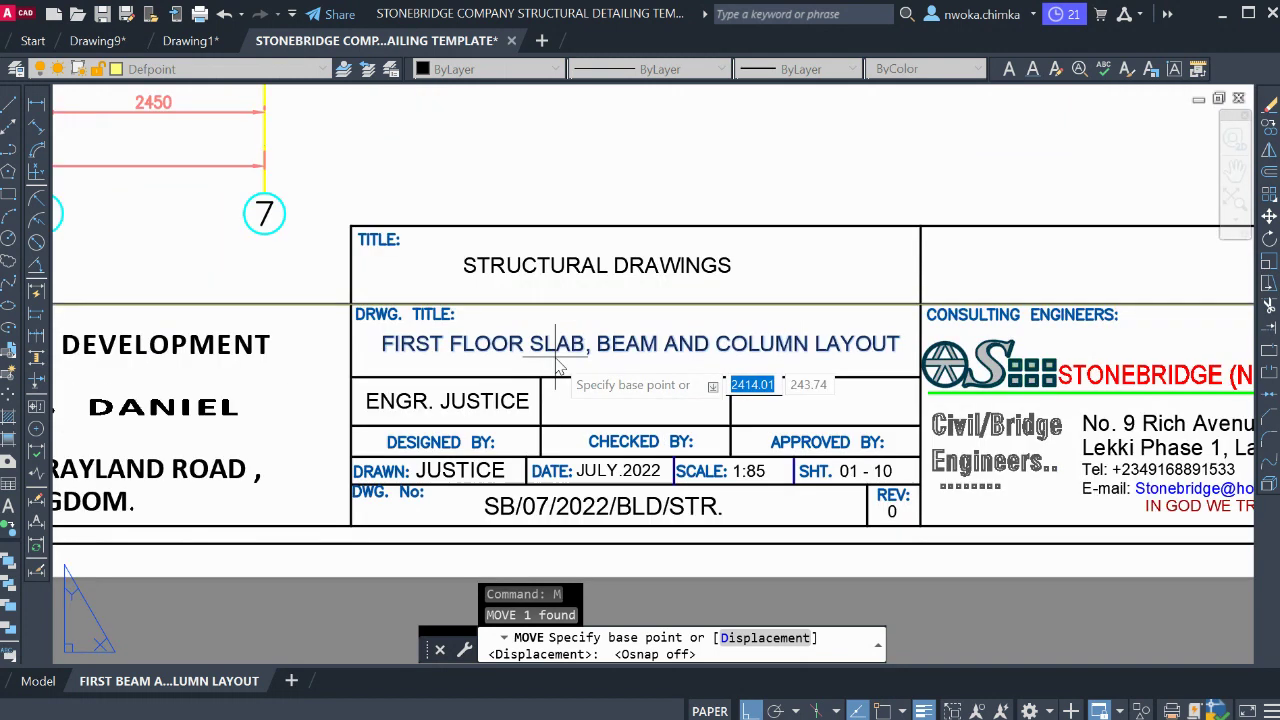
{"action": "left_click", "coordinate": [556, 352]}
{"action": "left_click", "coordinate": [560, 347]}
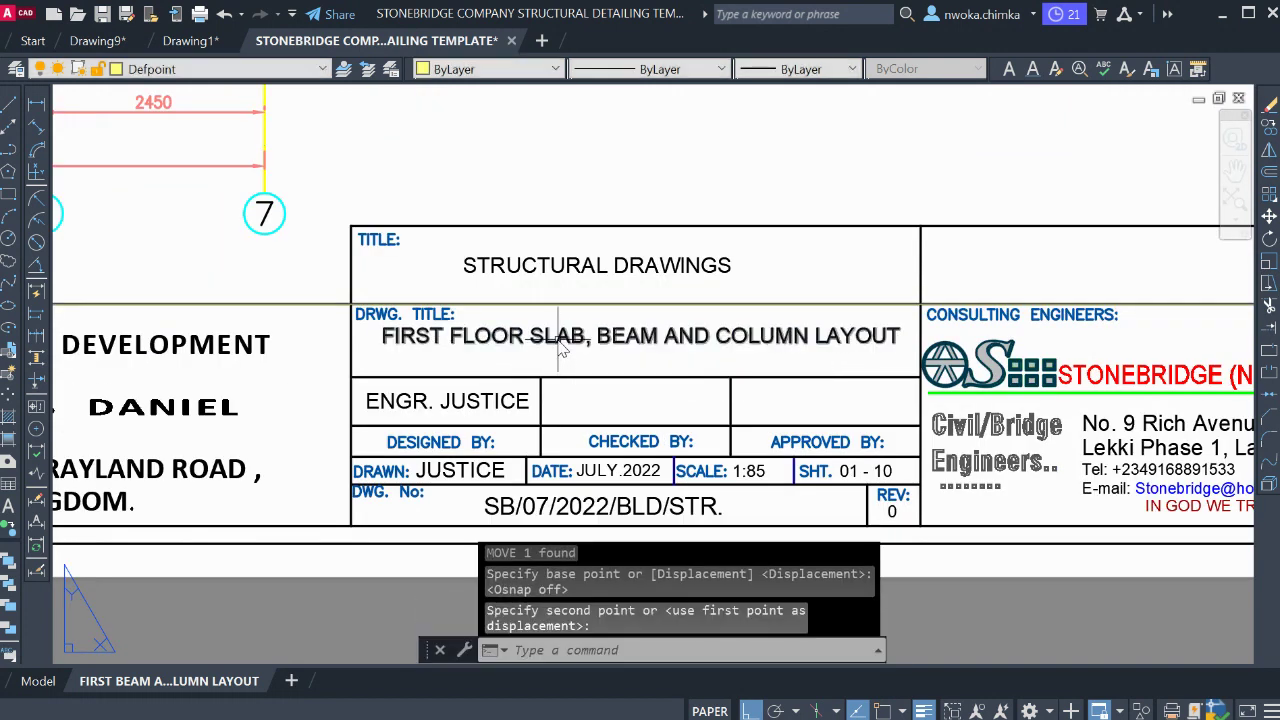
Copy the title just below and erase the upper original
{"action": "type", "text": "CO"}
{"action": "key", "text": "Return"}
{"action": "left_click", "coordinate": [562, 347]}
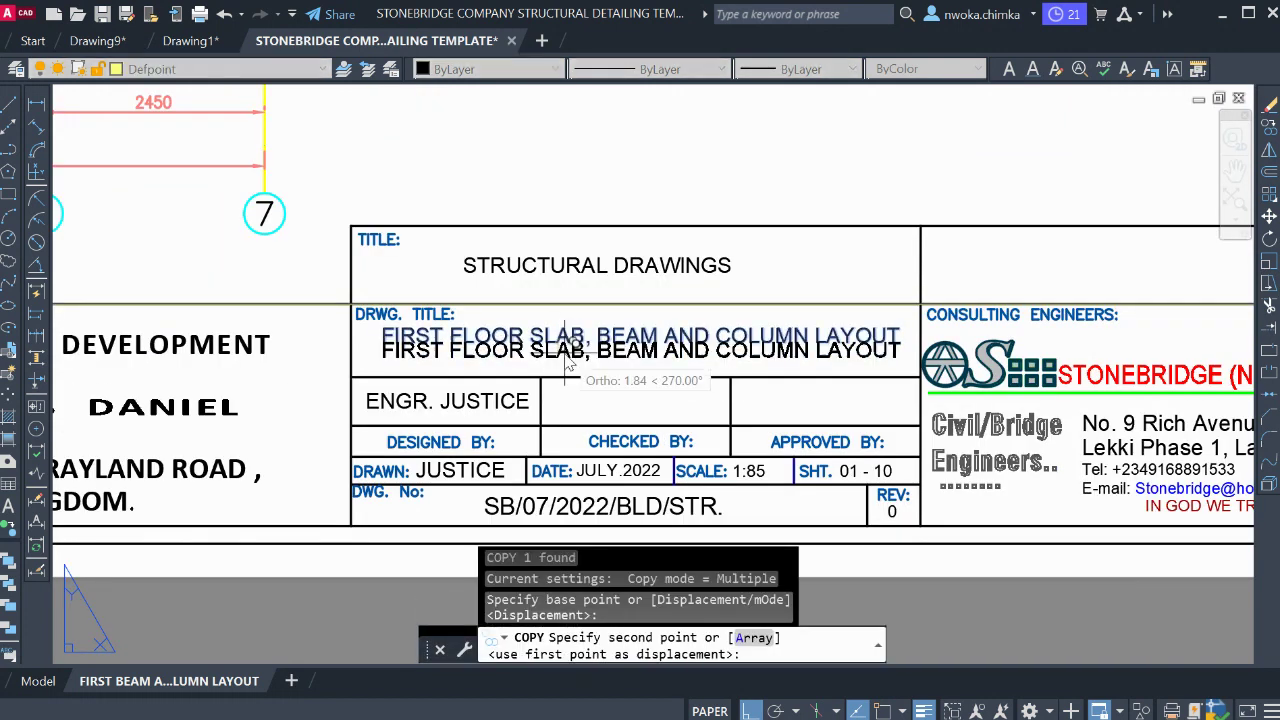
{"action": "left_click", "coordinate": [565, 368]}
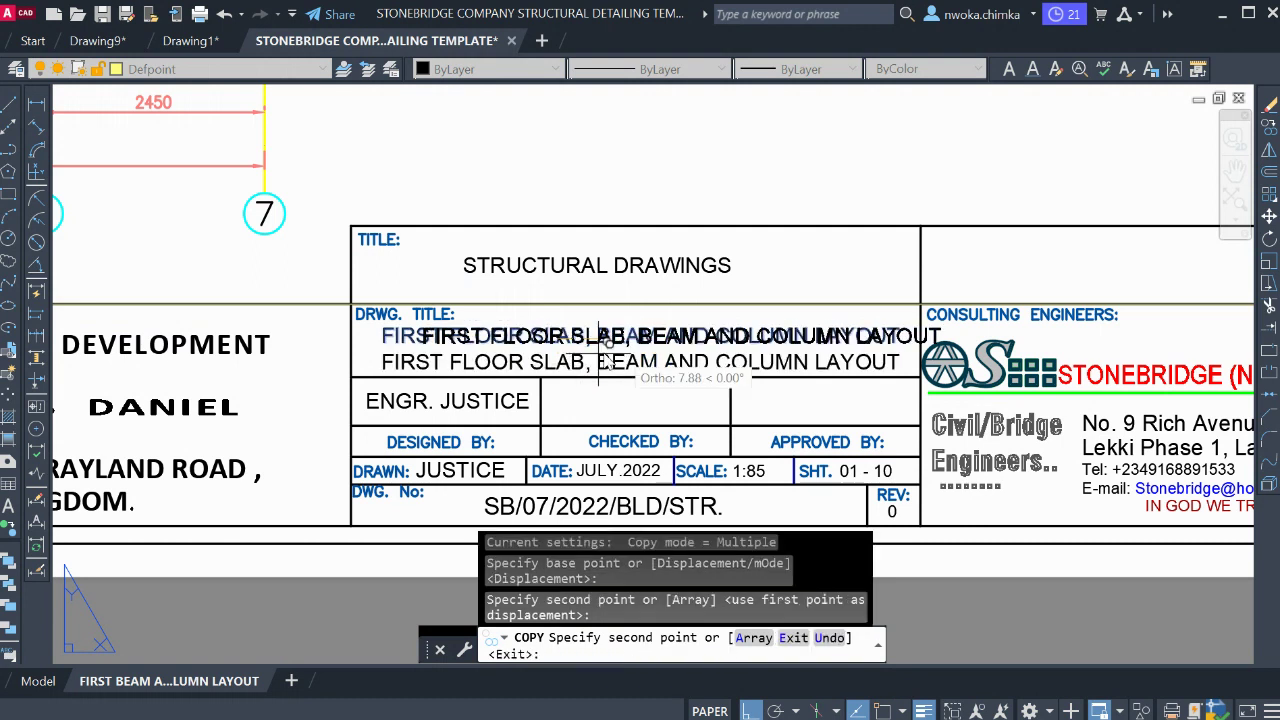
{"action": "key", "text": "Escape"}
{"action": "left_click", "coordinate": [553, 342]}
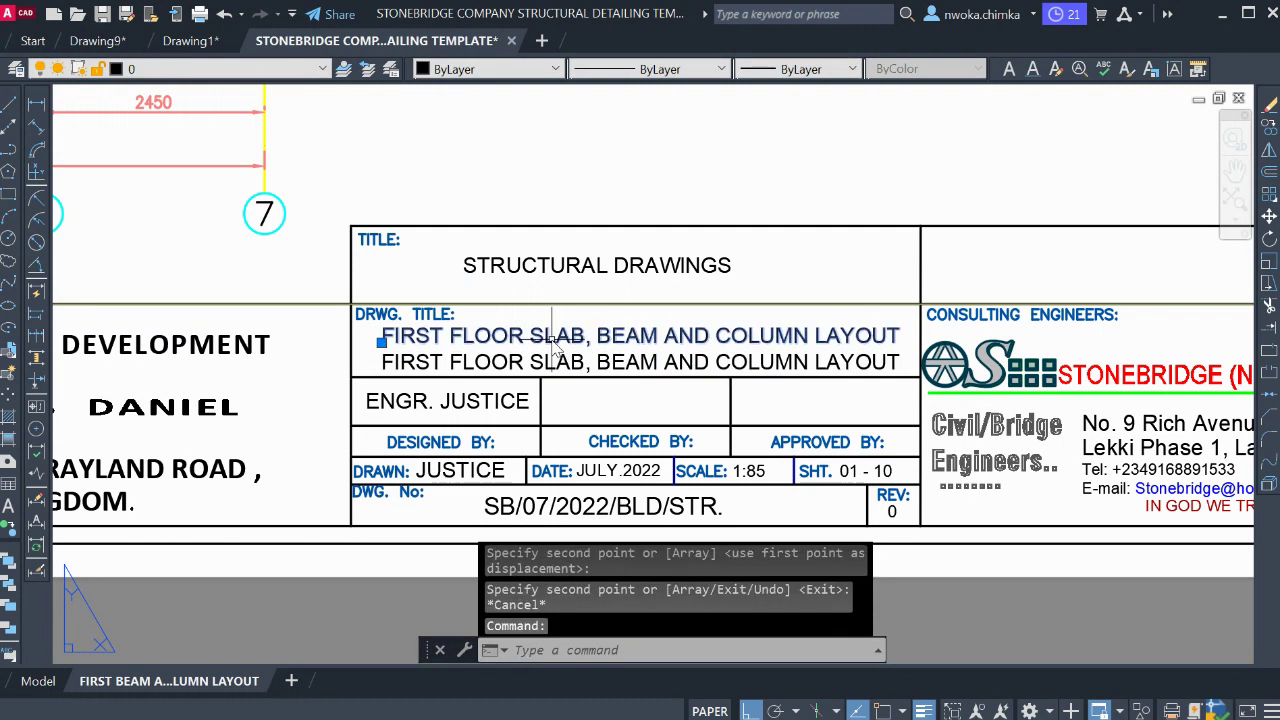
{"action": "type", "text": "E"}
{"action": "key", "text": "Return"}
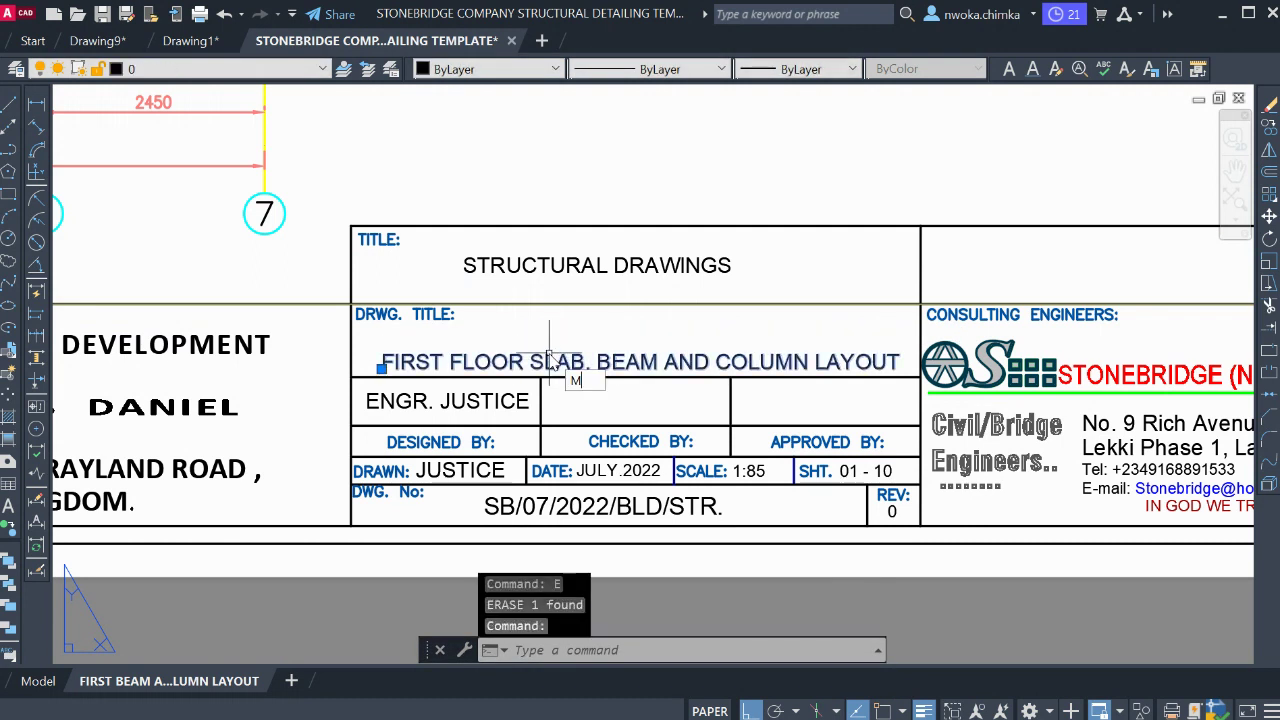
Move the remaining title slightly higher so it sits within its cell
{"action": "type", "text": "M"}
{"action": "key", "text": "Return"}
{"action": "left_click", "coordinate": [552, 340]}
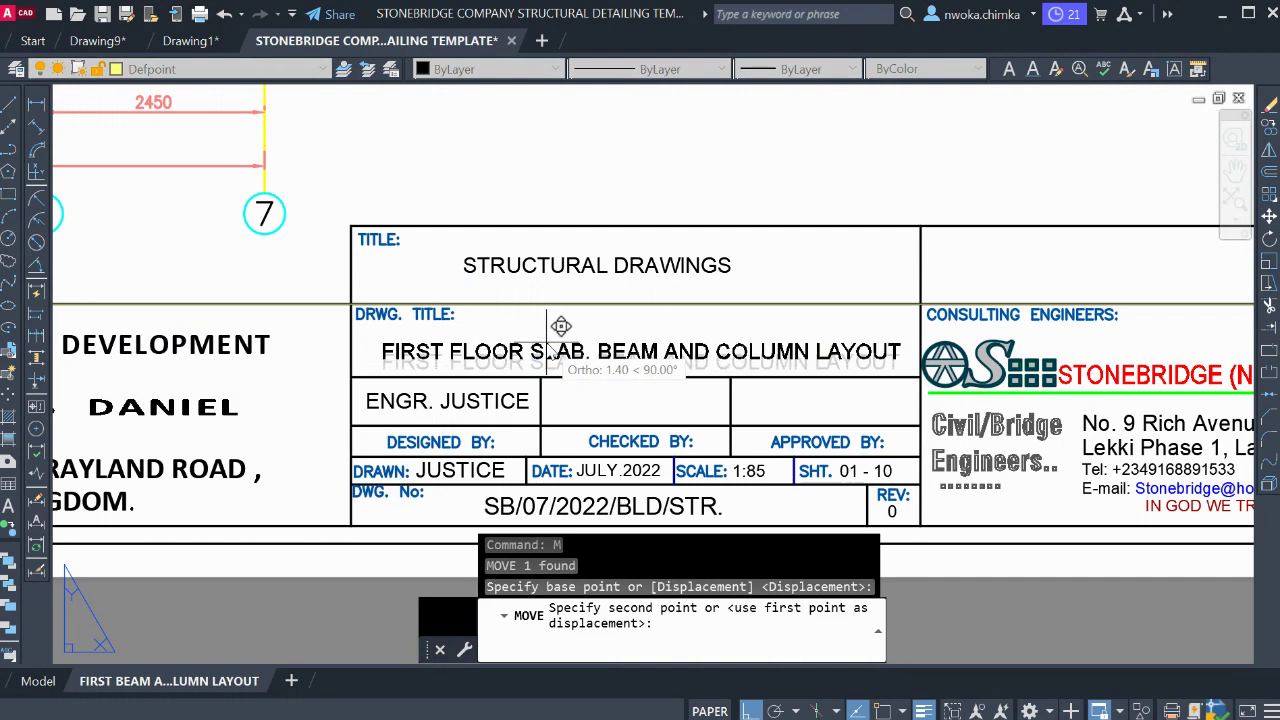
{"action": "left_click", "coordinate": [560, 326]}
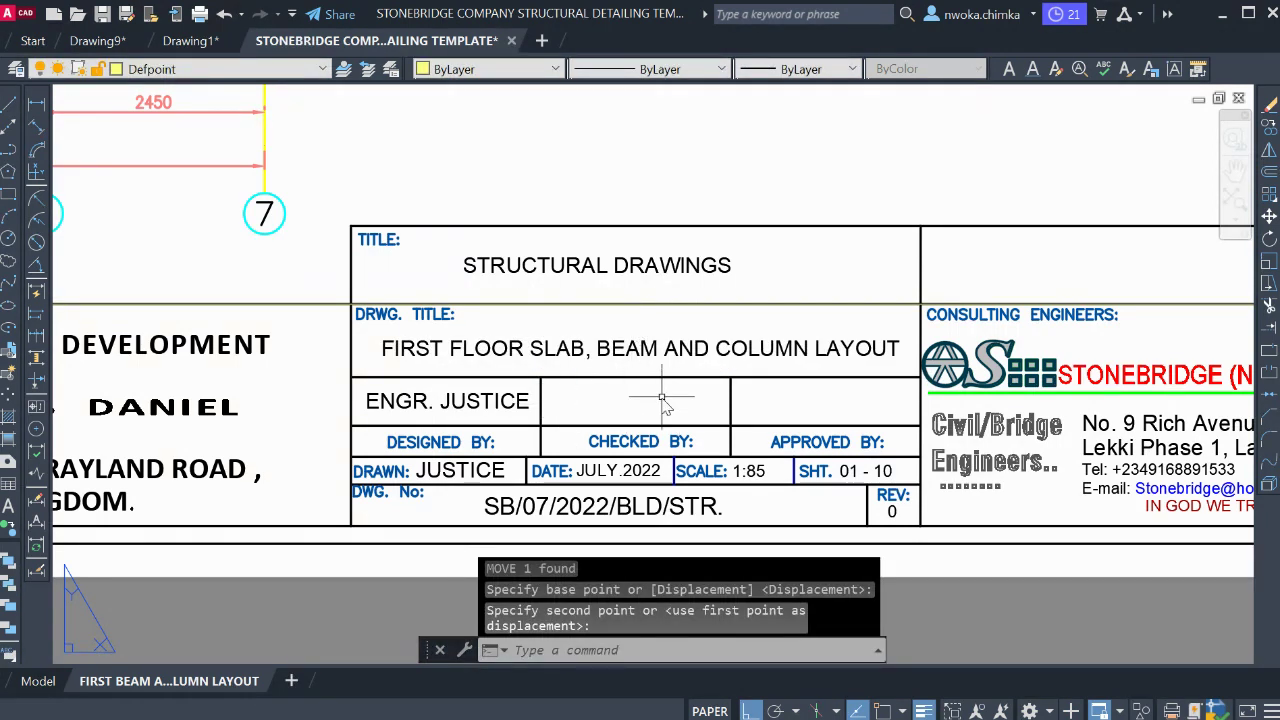
{"action": "left_click", "coordinate": [493, 398]}
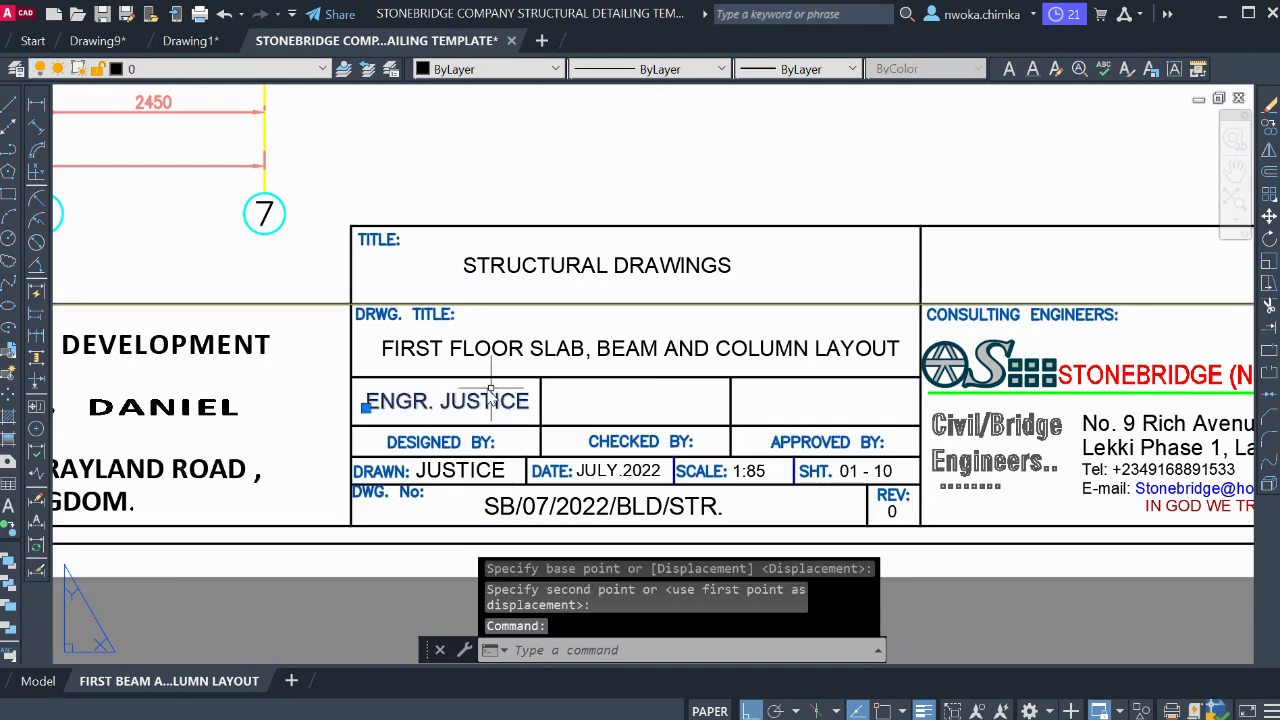
Copy the Designed By name into the Checked By cell
{"action": "type", "text": "co"}
{"action": "key", "text": "Return"}
{"action": "left_click", "coordinate": [490, 392]}
{"action": "scroll", "coordinate": [660, 400], "scroll_direction": "up", "scroll_amount": 2}
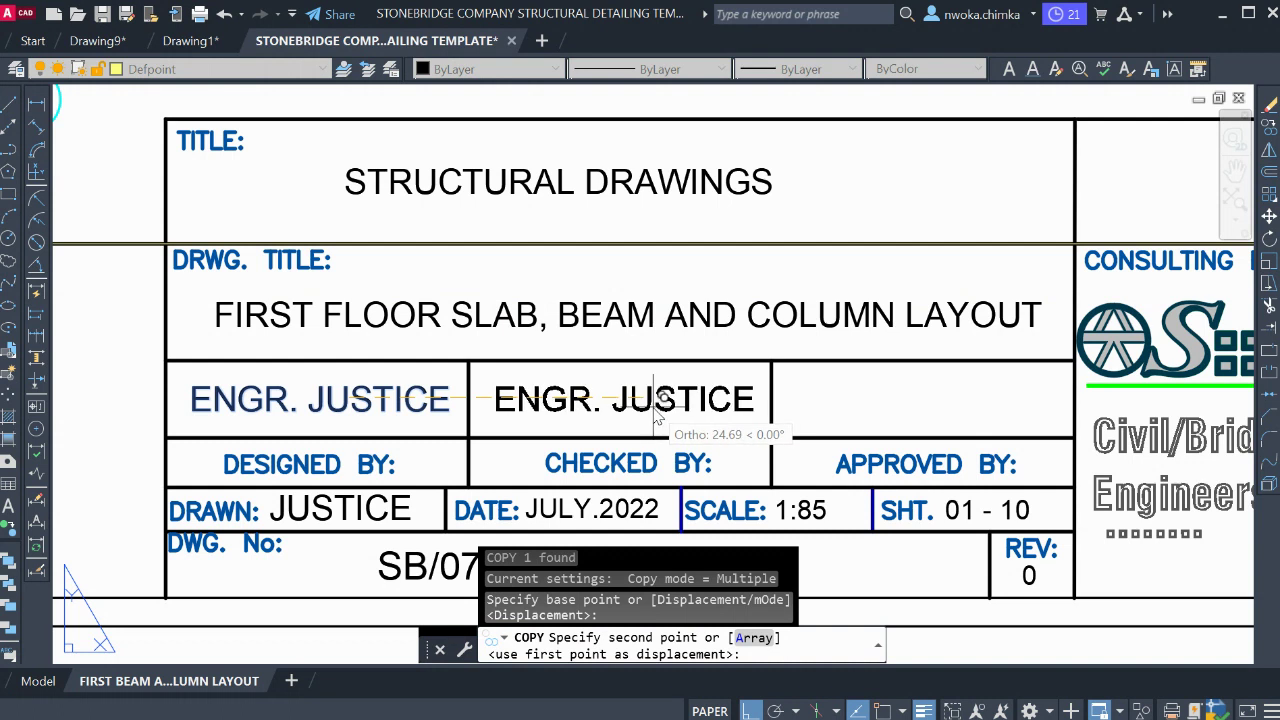
{"action": "left_click", "coordinate": [655, 399]}
{"action": "key", "text": "Escape"}
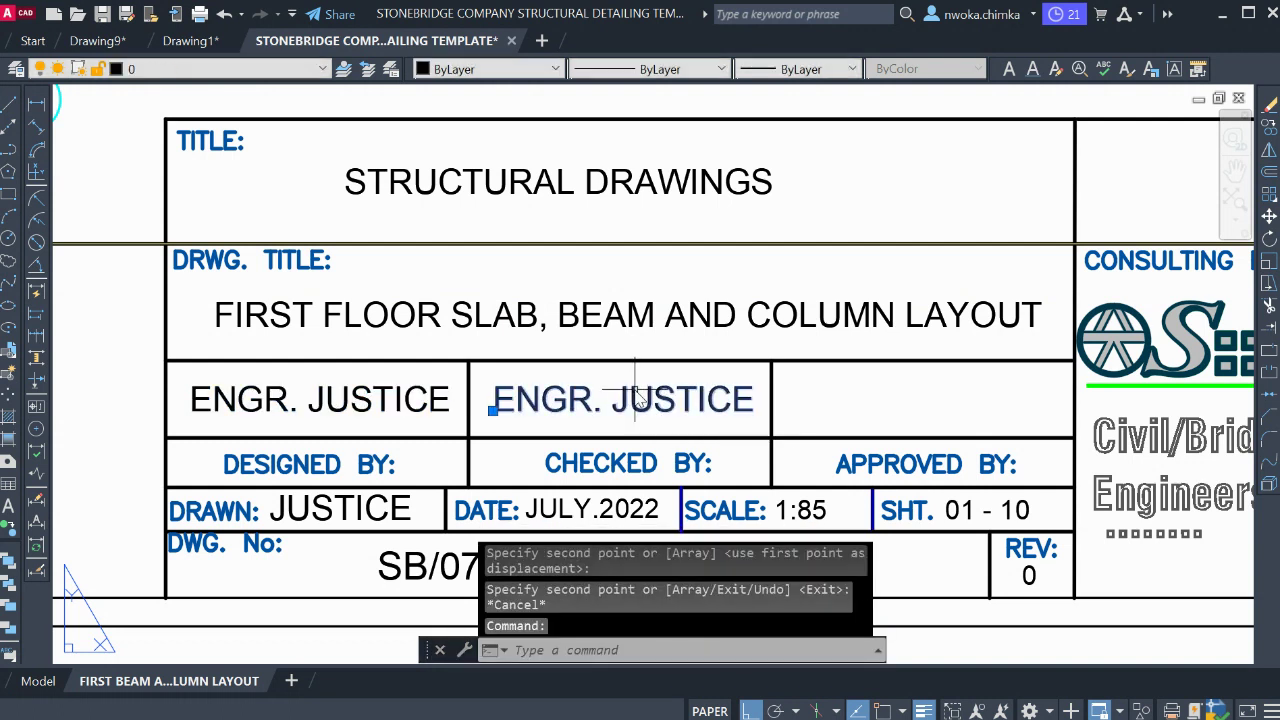
Retype the surname in the Checked By name with the checker's surname
{"action": "double_click", "coordinate": [634, 396]}
{"action": "left_click_drag", "start_coordinate": [613, 401], "coordinate": [725, 407]}
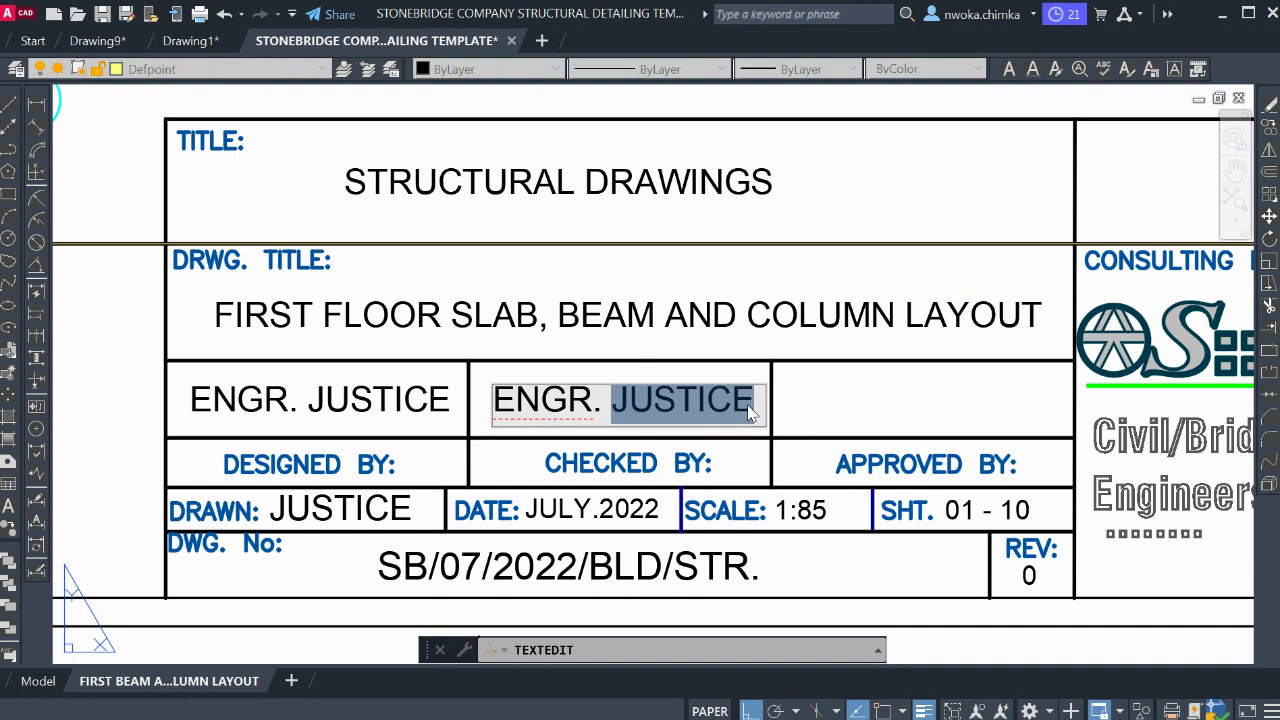
{"action": "type", "text": "PETER"}
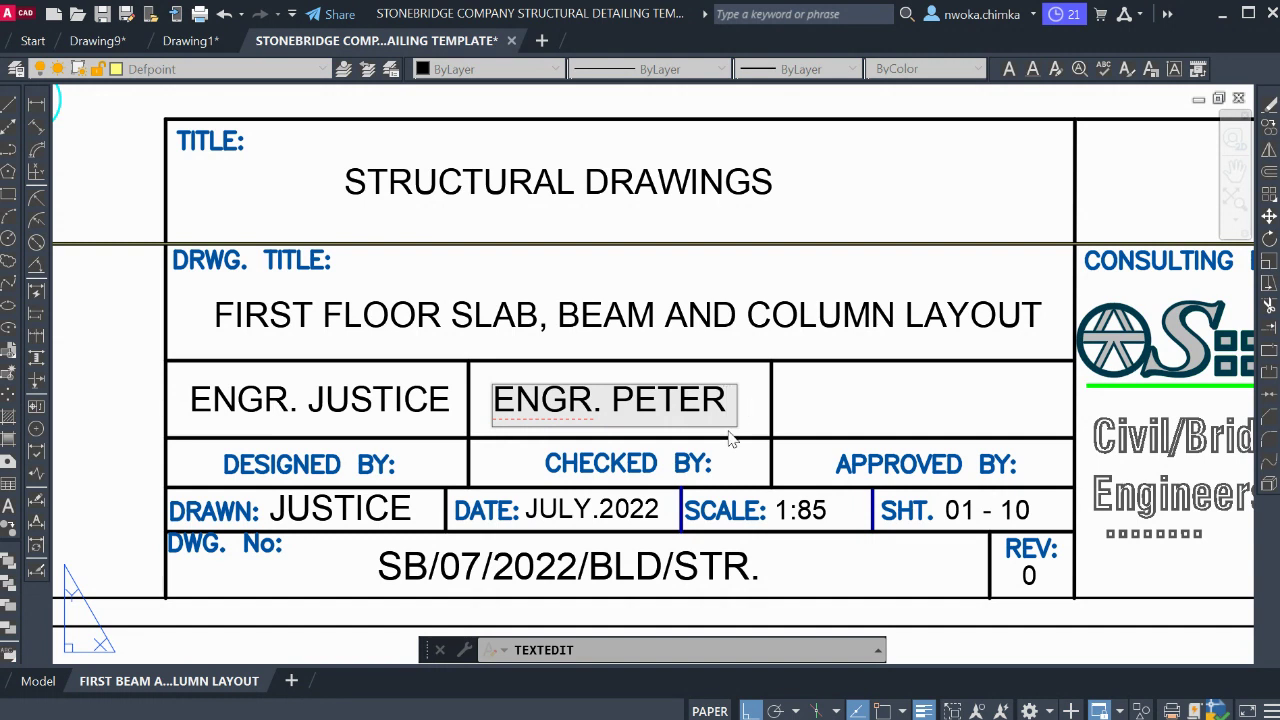
{"action": "scroll", "coordinate": [733, 440], "scroll_direction": "down", "scroll_amount": 2}
{"action": "left_click", "coordinate": [770, 585]}
{"action": "key", "text": "Escape"}
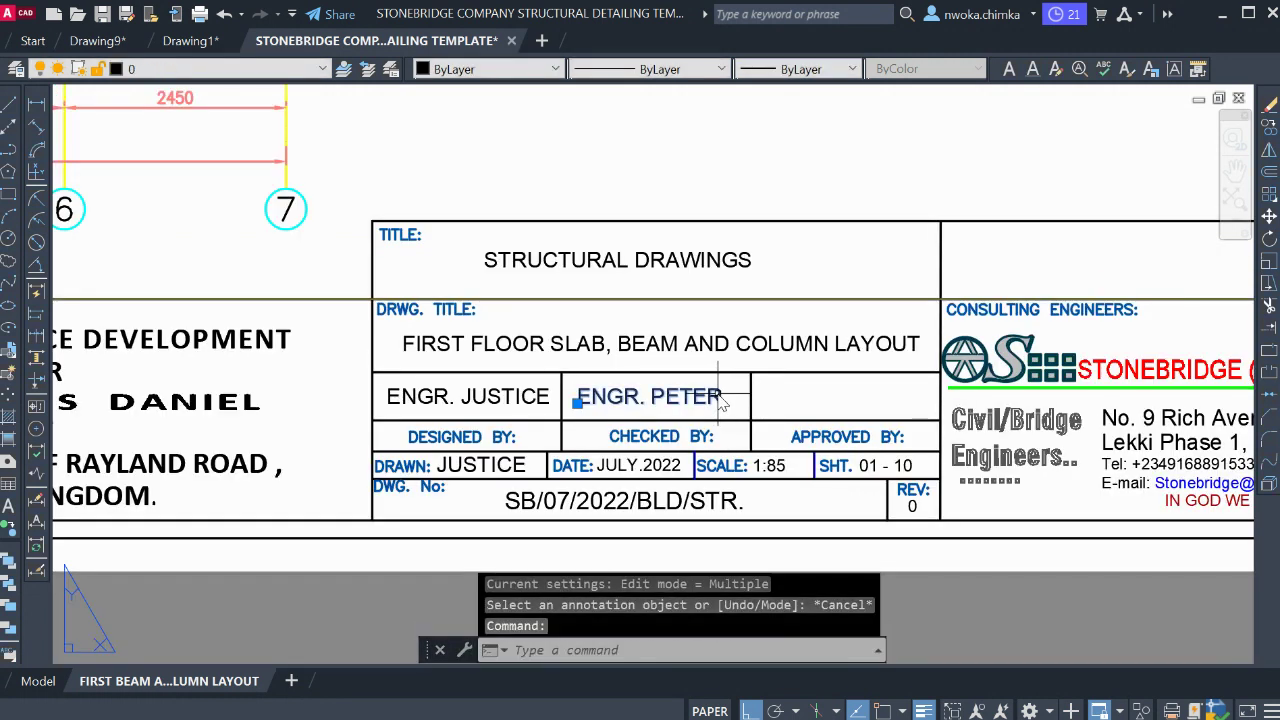
Copy the Checked By name into the Approved By cell
{"action": "type", "text": "CO"}
{"action": "key", "text": "Return"}
{"action": "left_click", "coordinate": [667, 397]}
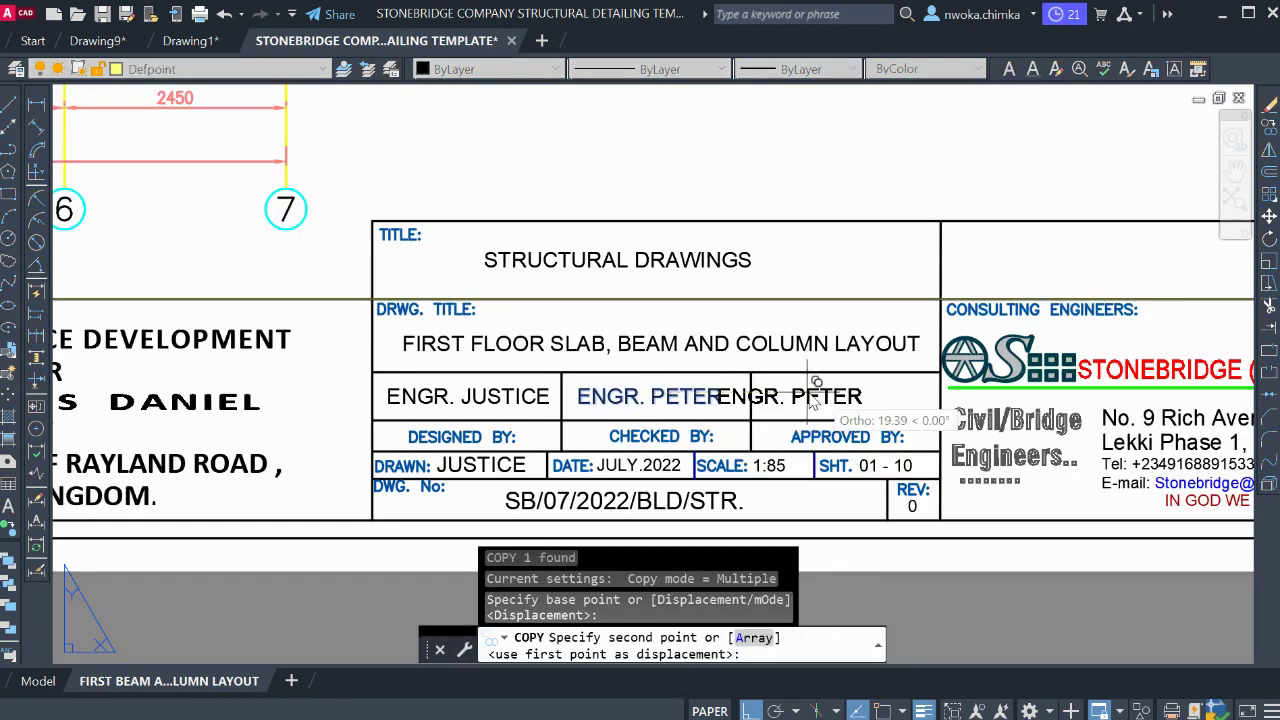
{"action": "scroll", "coordinate": [858, 400], "scroll_direction": "up", "scroll_amount": 2}
{"action": "left_click", "coordinate": [864, 400]}
{"action": "key", "text": "Escape"}
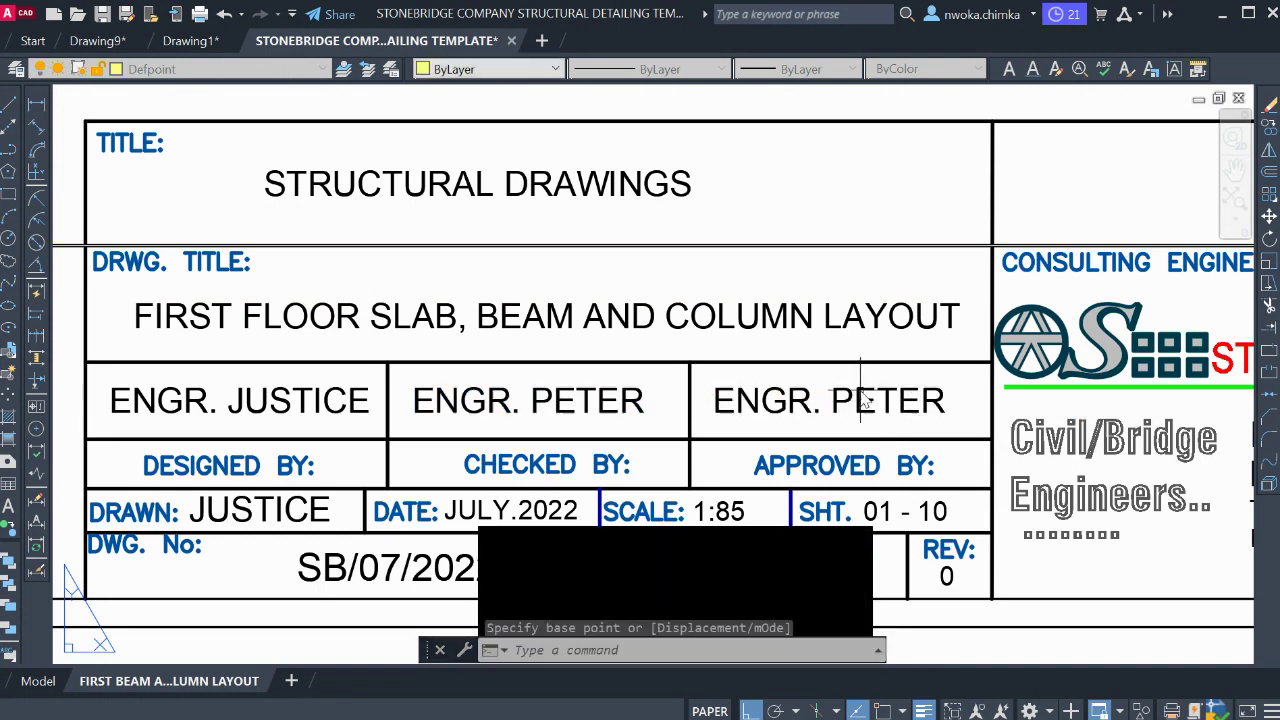
{"action": "middle_click_drag", "start_coordinate": [905, 397], "coordinate": [820, 393]}
{"action": "scroll", "coordinate": [820, 395], "scroll_direction": "up", "scroll_amount": 2}
{"action": "left_click", "coordinate": [832, 388]}
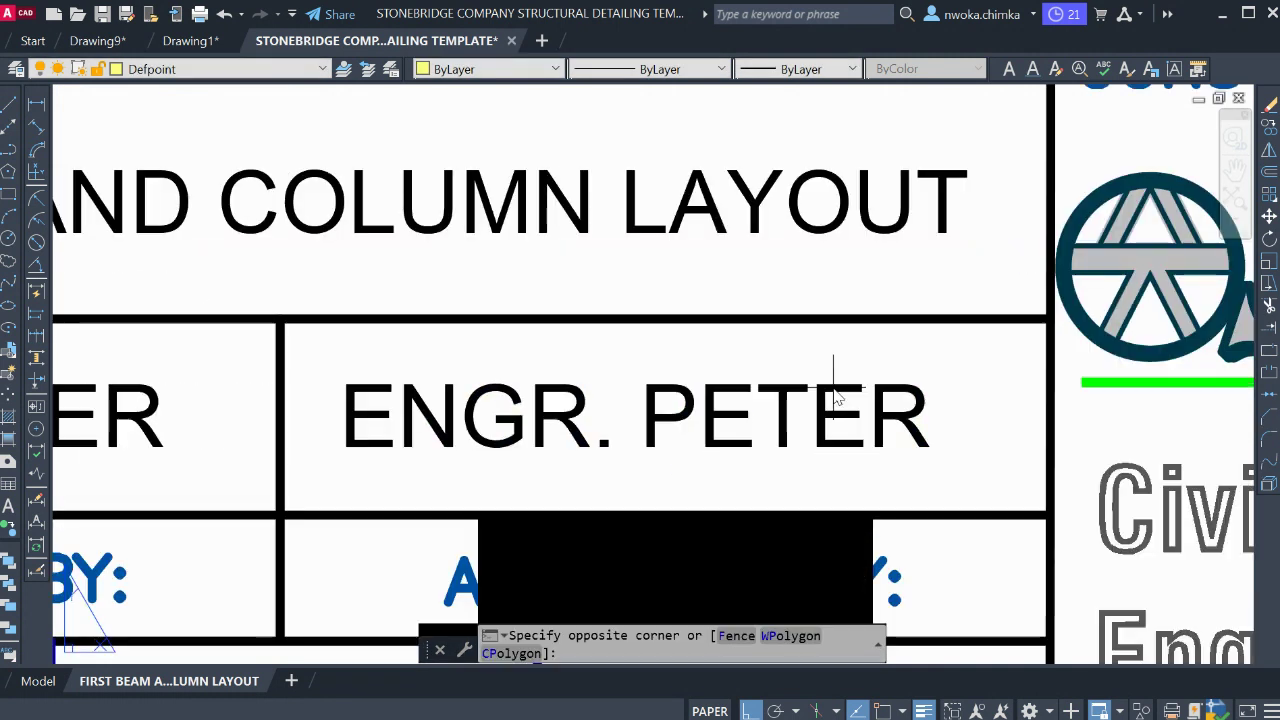
{"action": "key", "text": "Escape"}
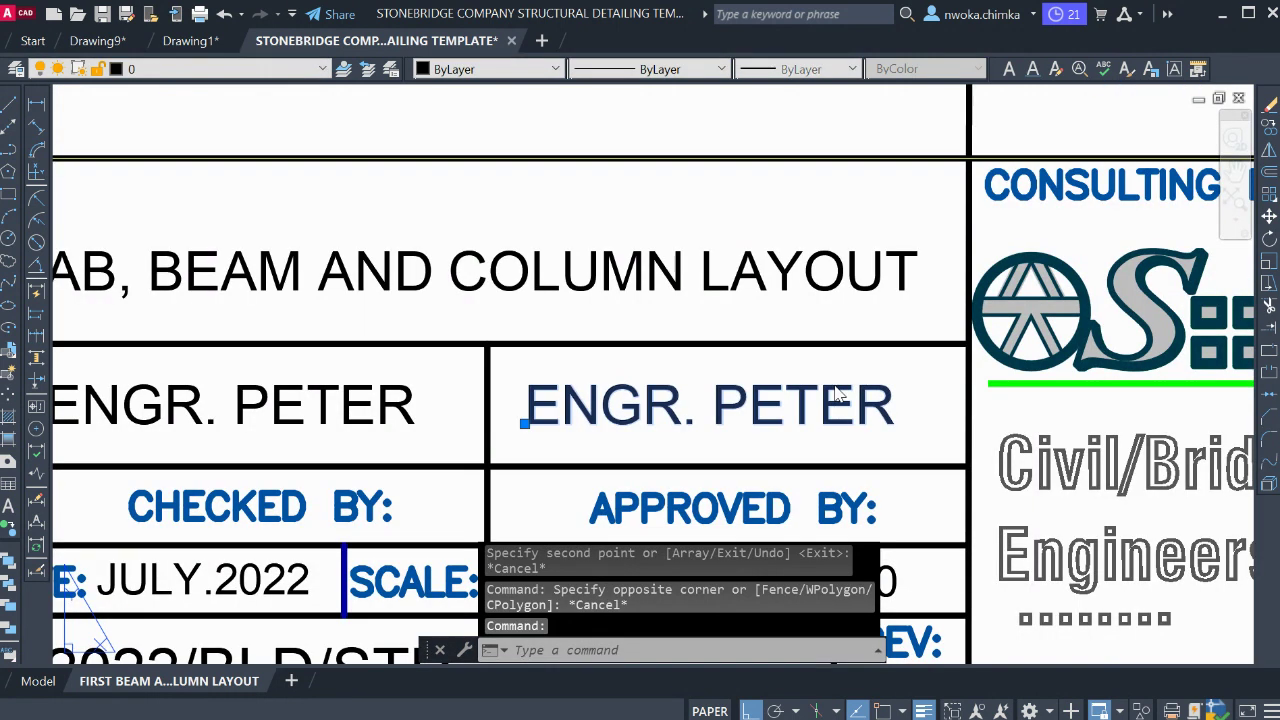
Retype the surname in the Approved By name with the approver's surname
{"action": "double_click", "coordinate": [838, 395]}
{"action": "left_click", "coordinate": [745, 405]}
{"action": "left_click_drag", "start_coordinate": [714, 405], "coordinate": [879, 405]}
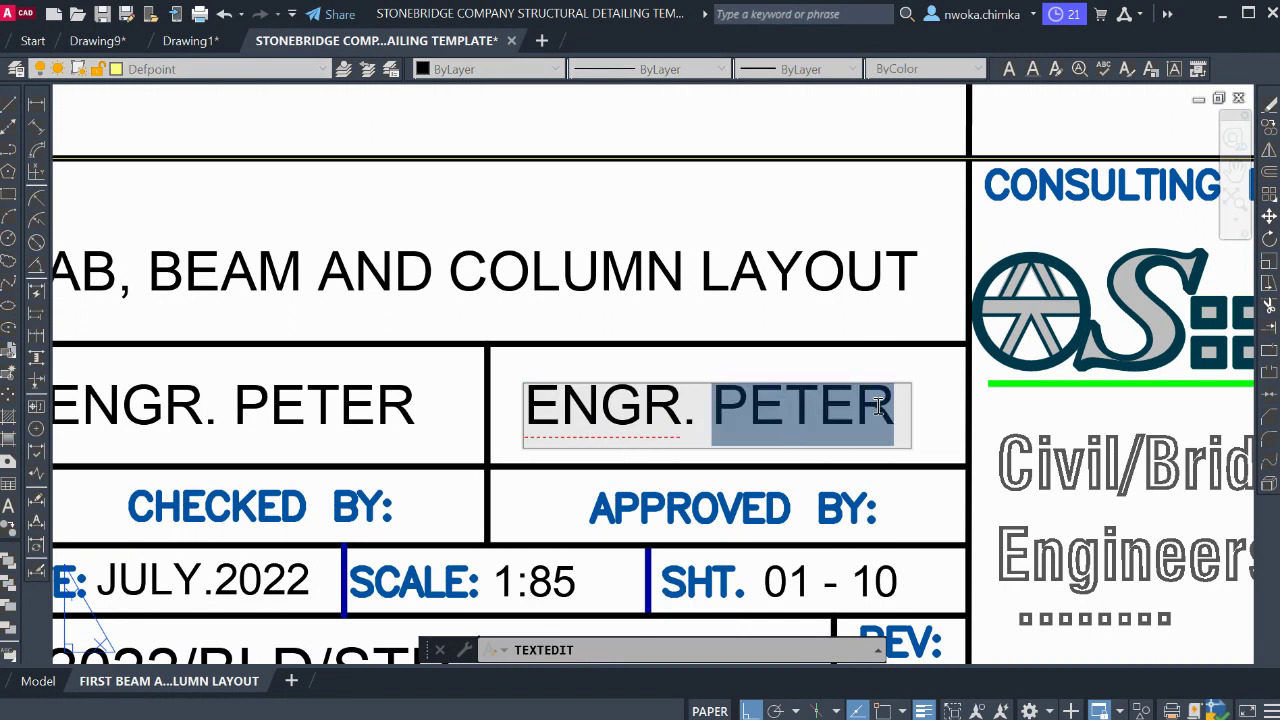
{"action": "type", "text": "OLAY"}
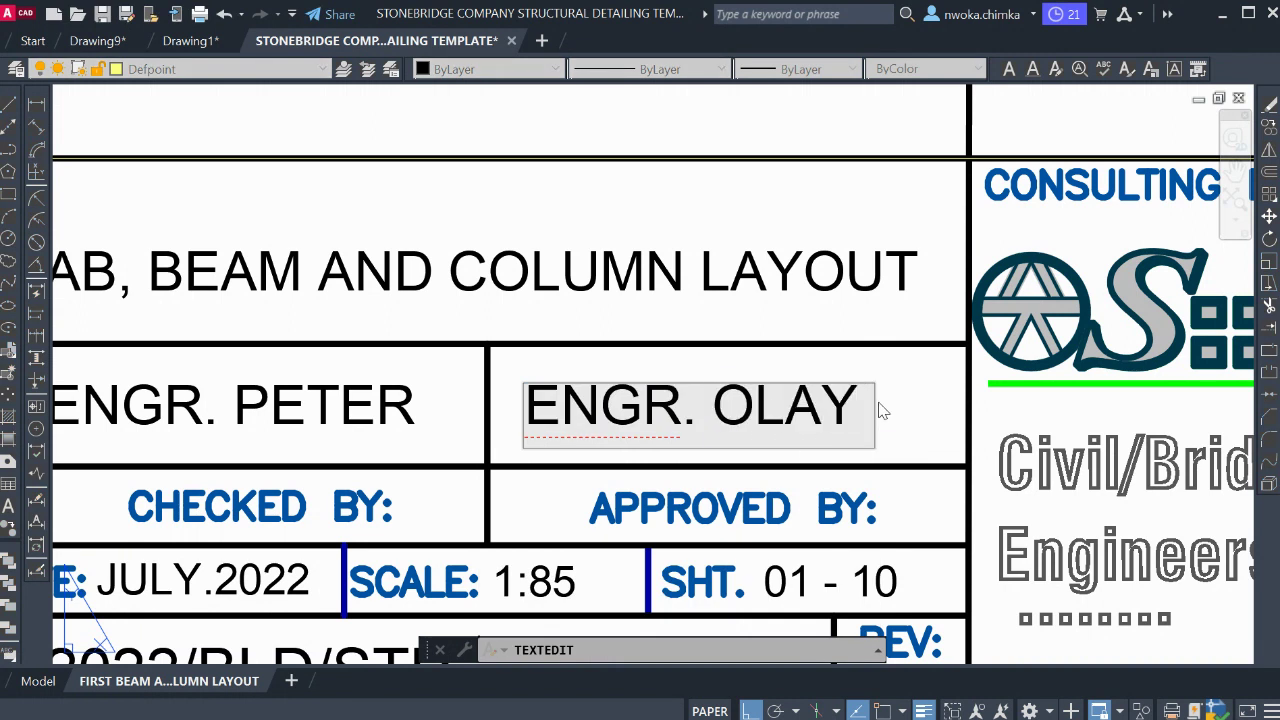
{"action": "key", "text": "BackSpace"}
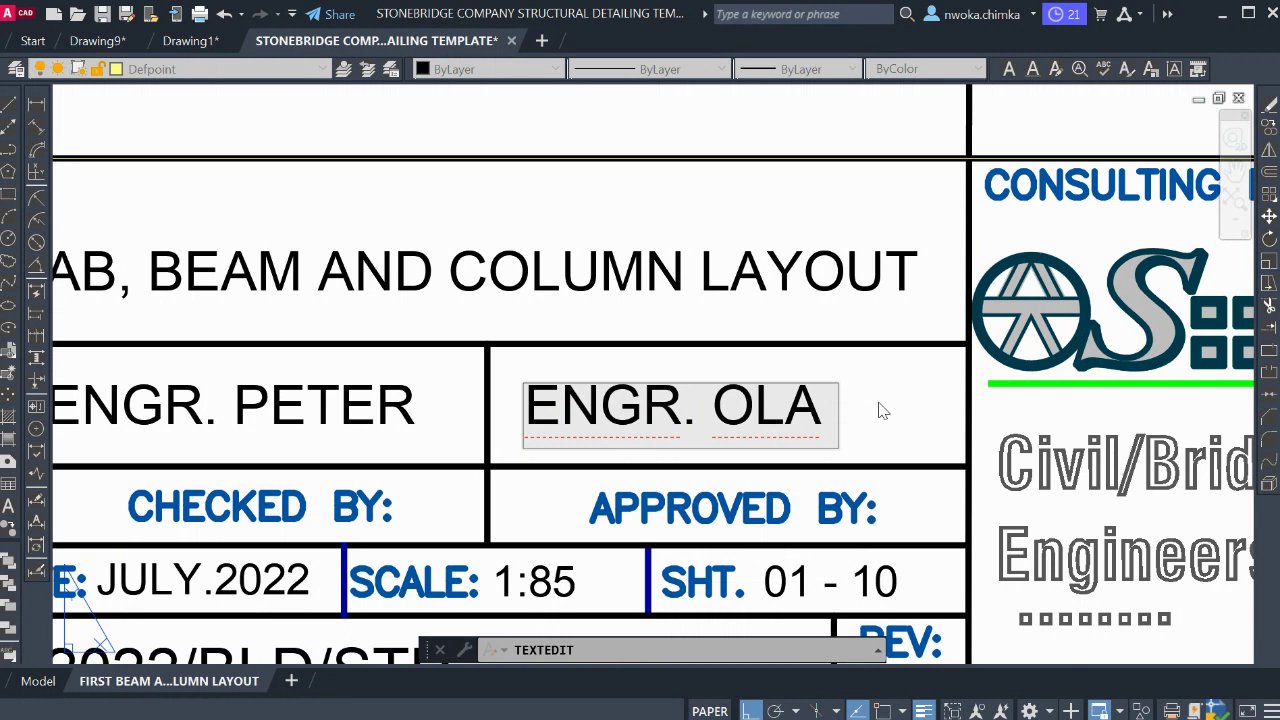
{"action": "scroll", "coordinate": [868, 356], "scroll_direction": "down", "scroll_amount": 4}
{"action": "left_click", "coordinate": [851, 512]}
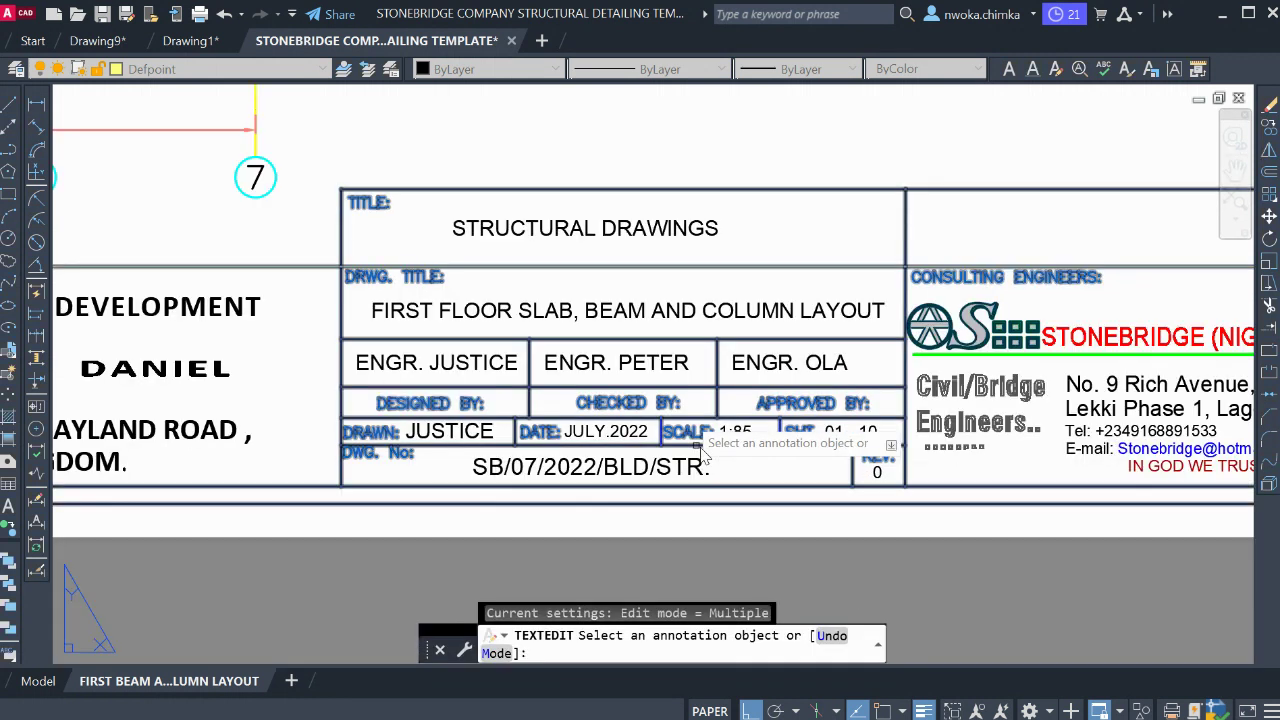
{"action": "key", "text": "Escape"}
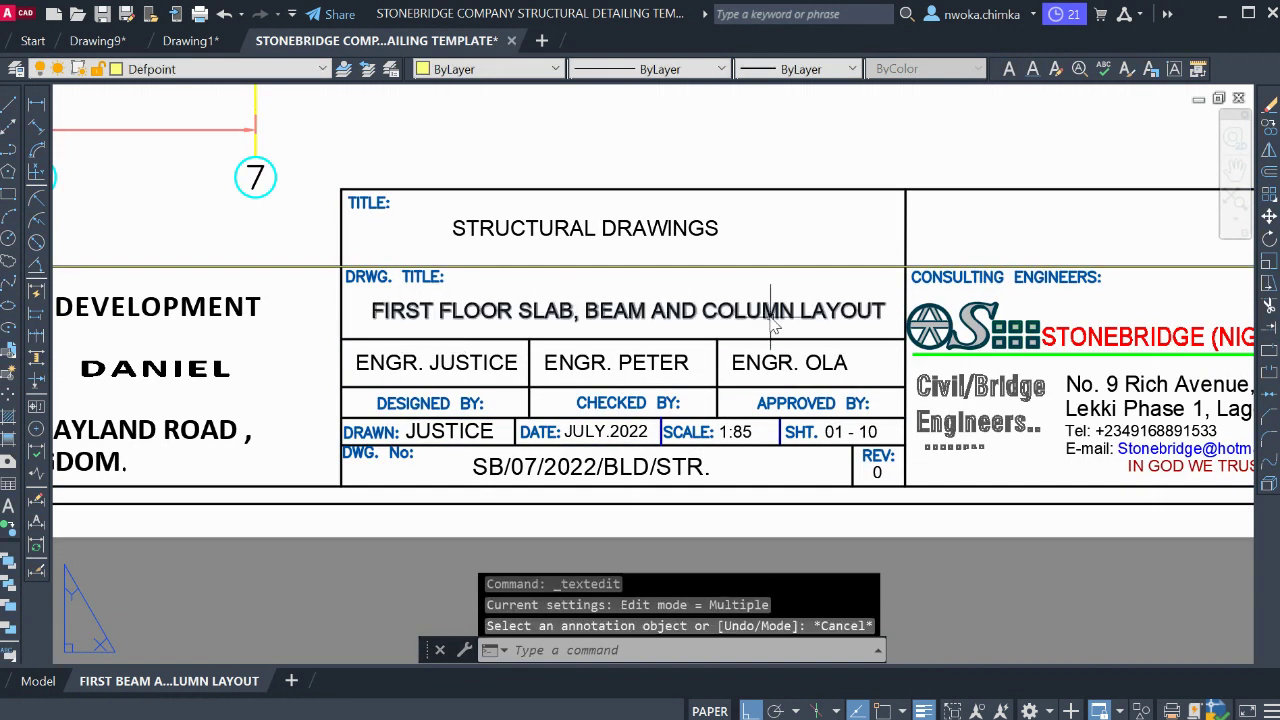
{"action": "scroll", "coordinate": [774, 331], "scroll_direction": "down", "scroll_amount": 2}
{"action": "middle_click_drag", "start_coordinate": [847, 347], "coordinate": [1230, 350]}
{"action": "middle_click_drag", "start_coordinate": [280, 366], "coordinate": [666, 363]}
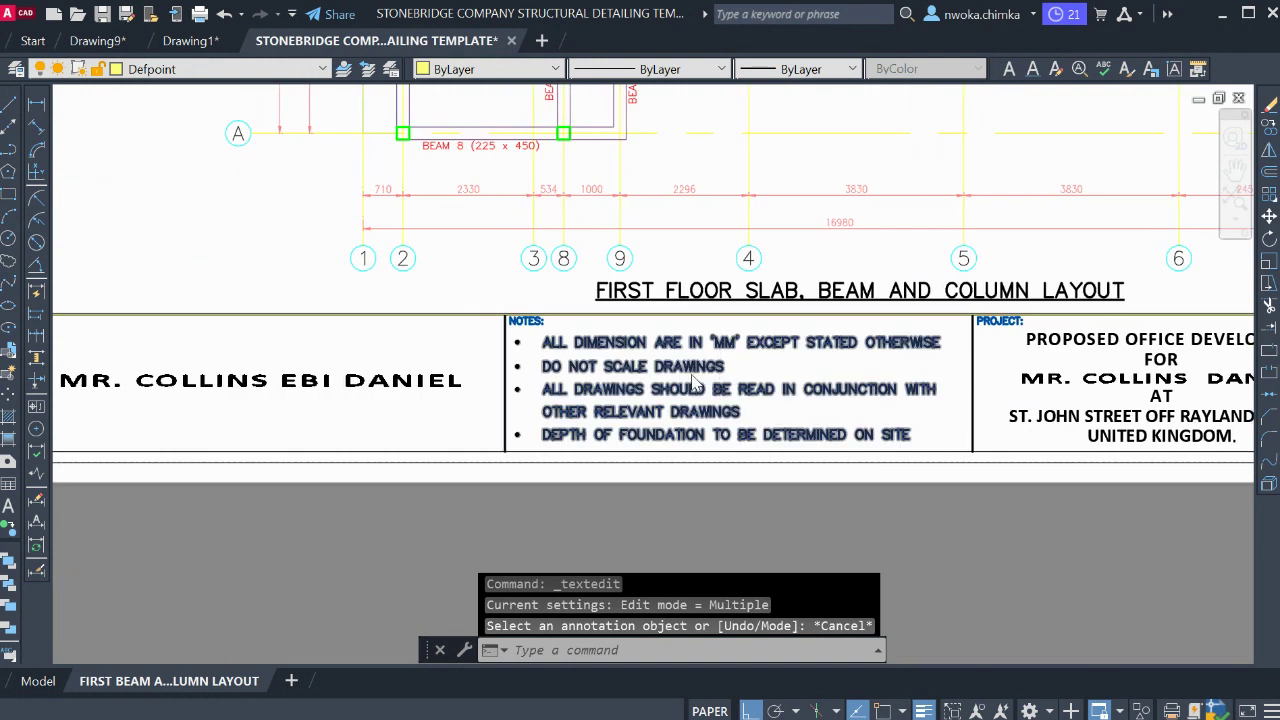
{"action": "scroll", "coordinate": [231, 386], "scroll_direction": "down", "scroll_amount": 2}
{"action": "middle_click_drag", "start_coordinate": [1115, 388], "coordinate": [678, 390]}
{"action": "scroll", "coordinate": [678, 390], "scroll_direction": "up", "scroll_amount": 4}
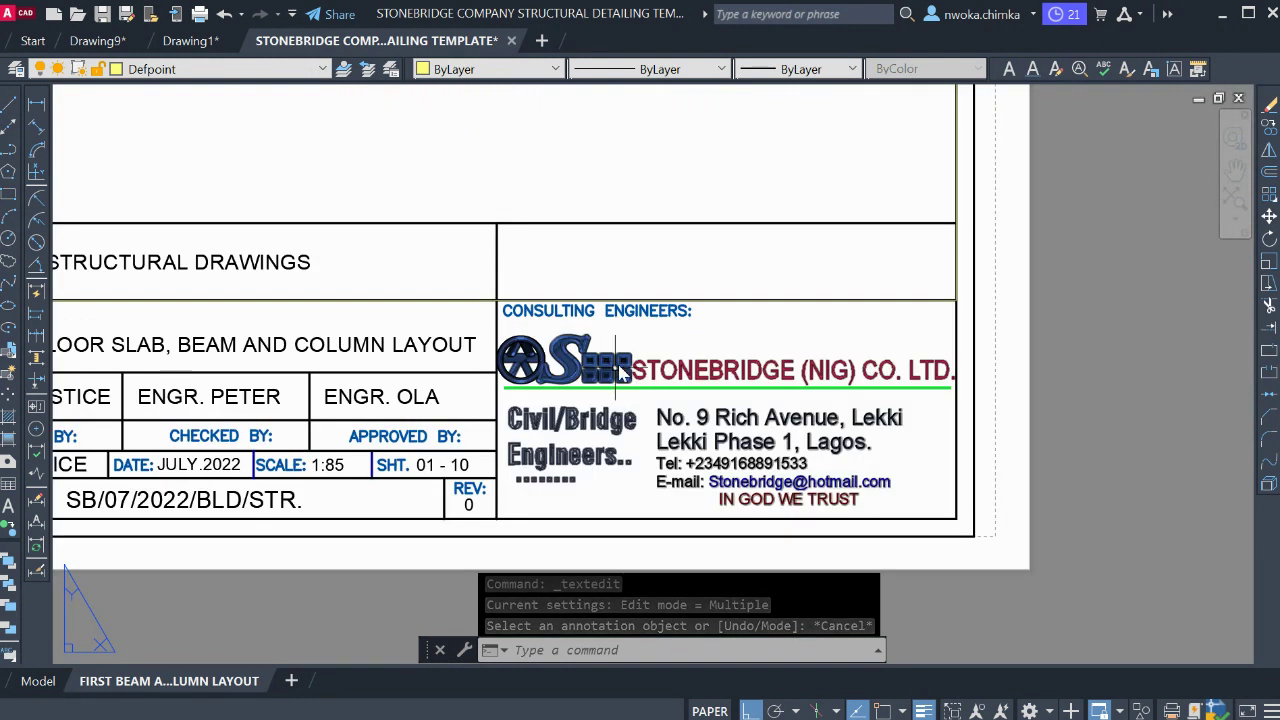
{"action": "left_click", "coordinate": [656, 370]}
{"action": "type", "text": "e"}
{"action": "key", "text": "Return"}
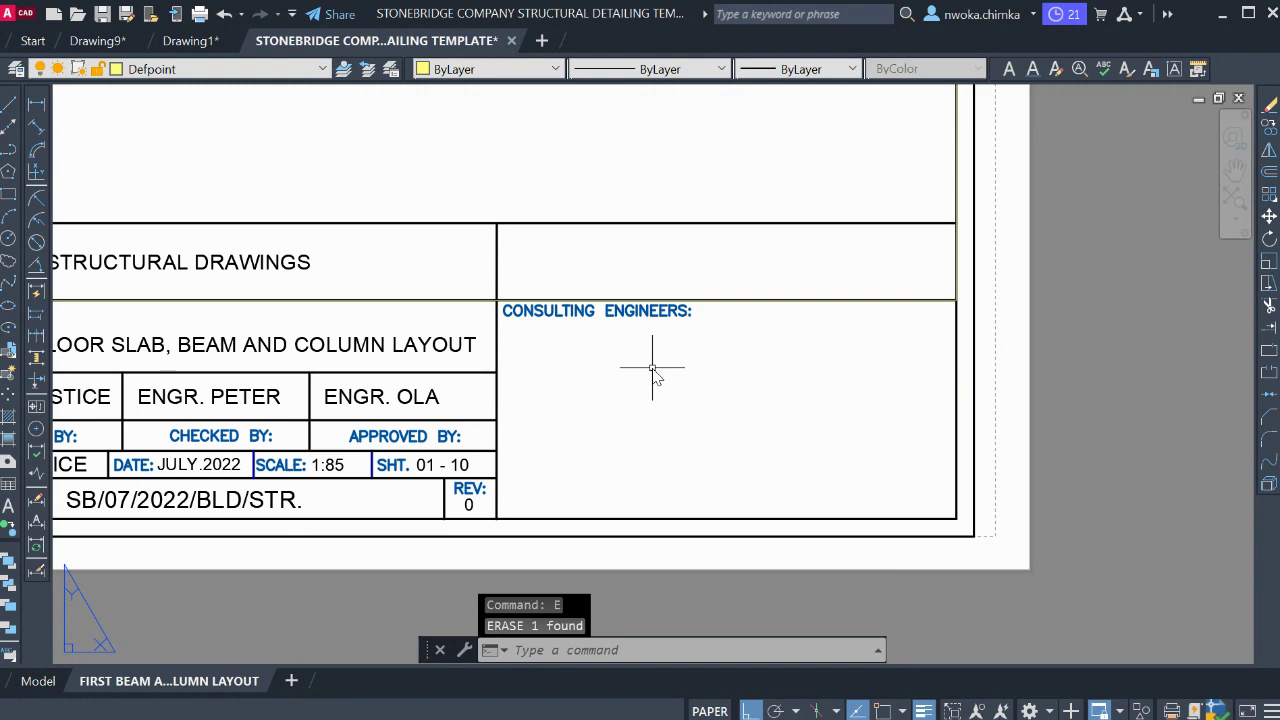
{"action": "key", "text": "ctrl+v"}
{"action": "key", "text": "Escape"}
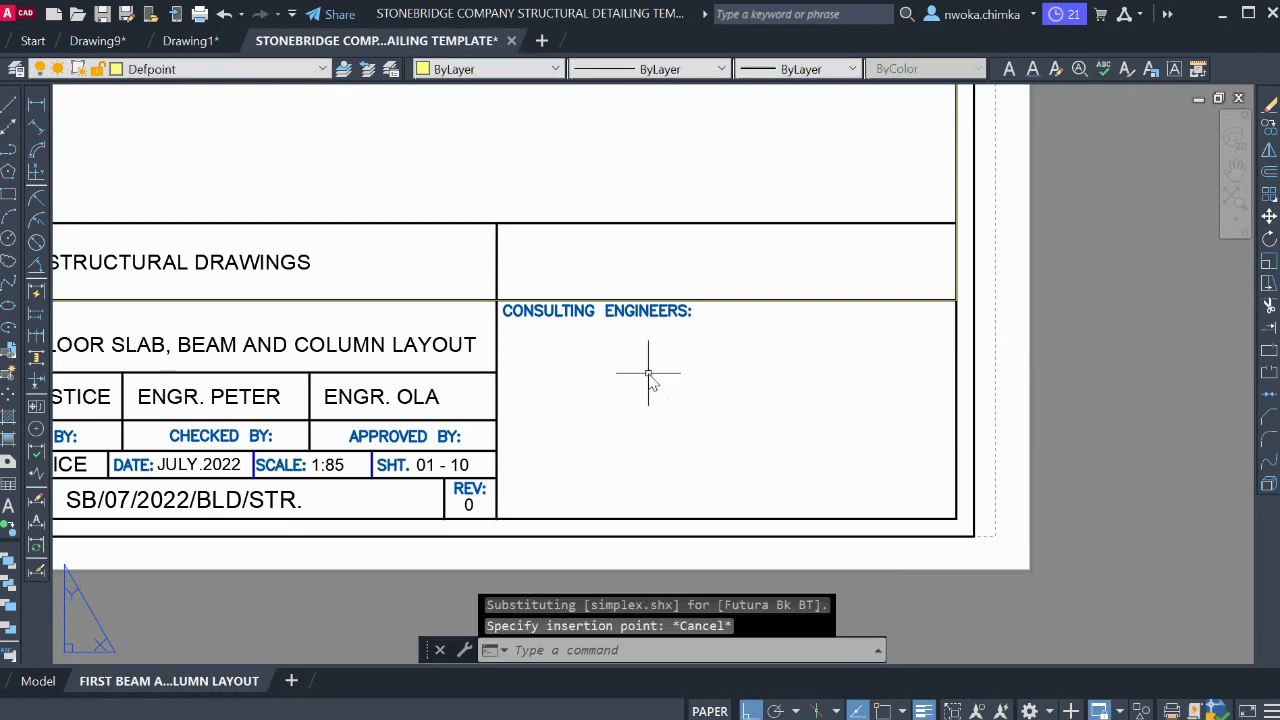
{"action": "key", "text": "ctrl+z"}
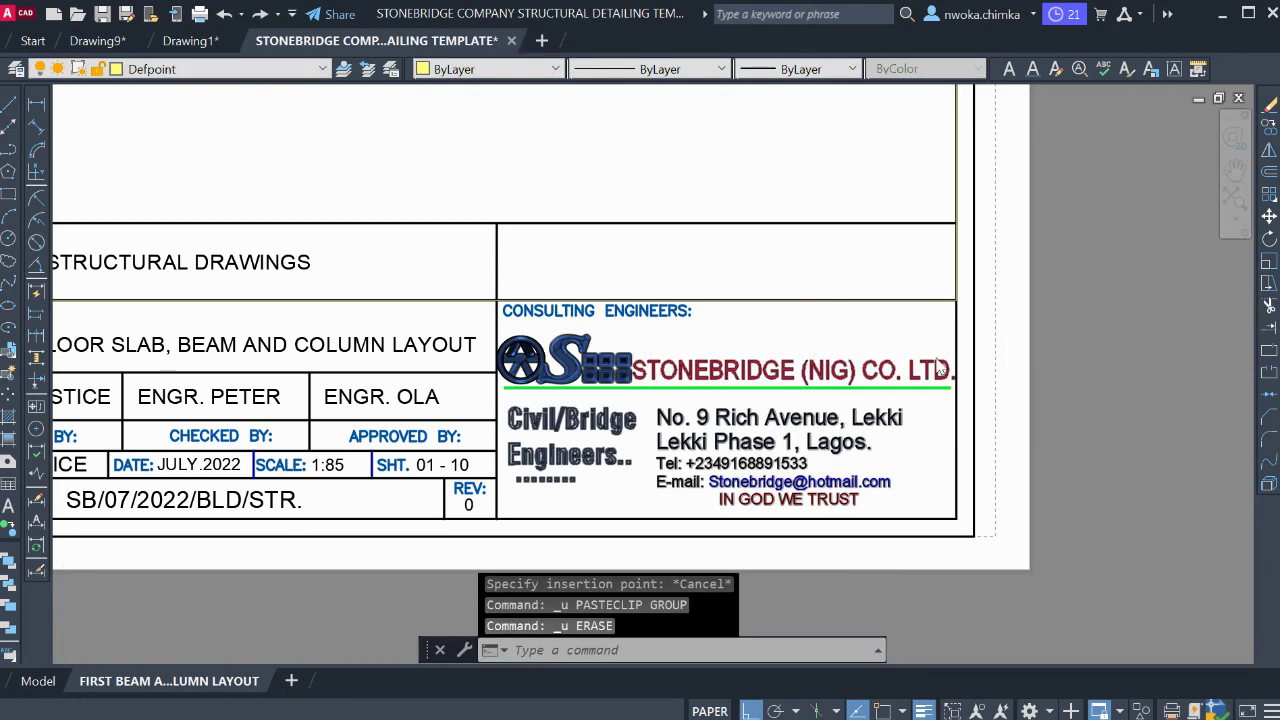
{"action": "scroll", "coordinate": [773, 410], "scroll_direction": "down", "scroll_amount": 2}
{"action": "scroll", "coordinate": [773, 410], "scroll_direction": "down", "scroll_amount": 2}
{"action": "scroll", "coordinate": [598, 350], "scroll_direction": "up", "scroll_amount": 5}
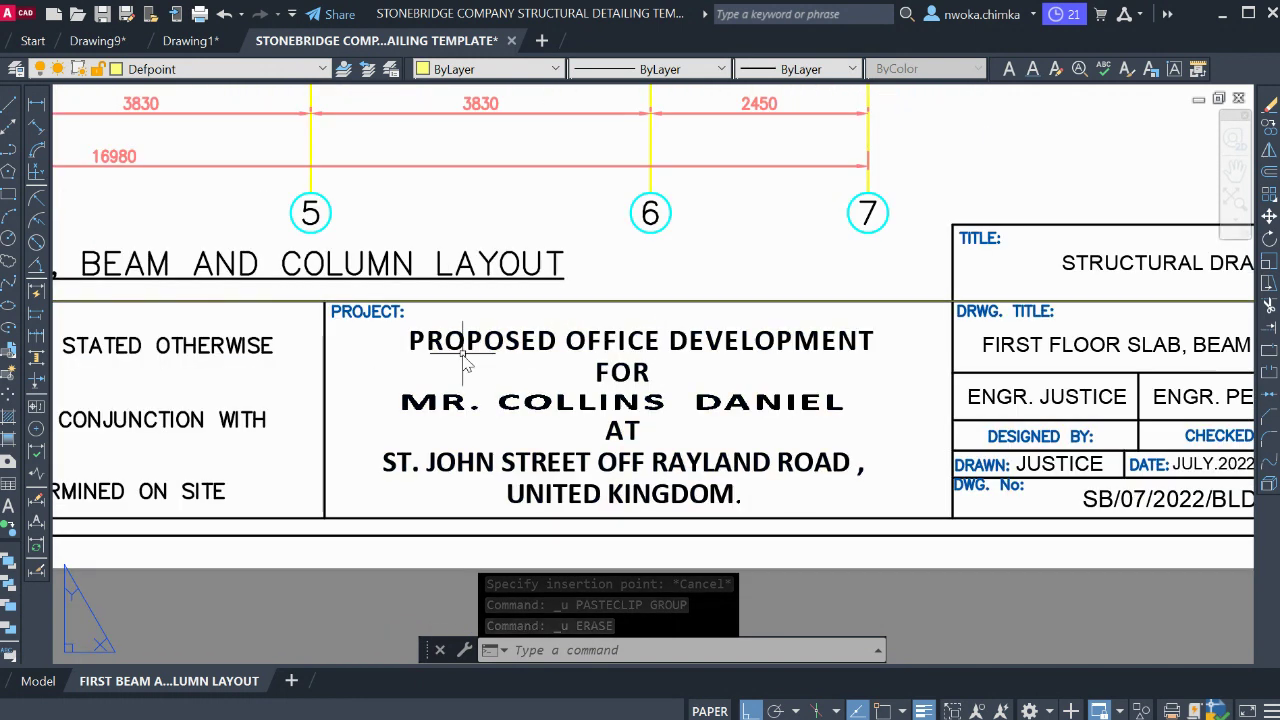
{"action": "left_click", "coordinate": [38, 681]}
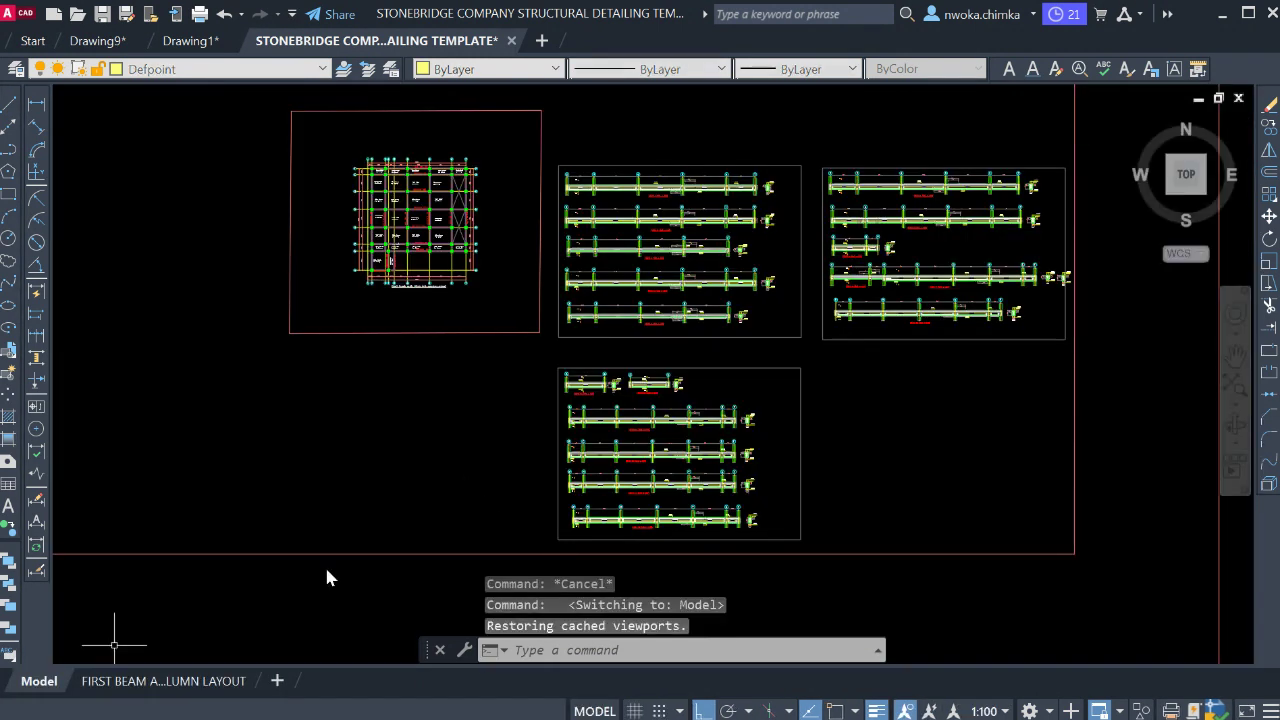
{"action": "scroll", "coordinate": [625, 383], "scroll_direction": "down", "scroll_amount": 5}
{"action": "scroll", "coordinate": [625, 383], "scroll_direction": "down", "scroll_amount": 2}
{"action": "middle_click_drag", "start_coordinate": [240, 277], "coordinate": [340, 325]}
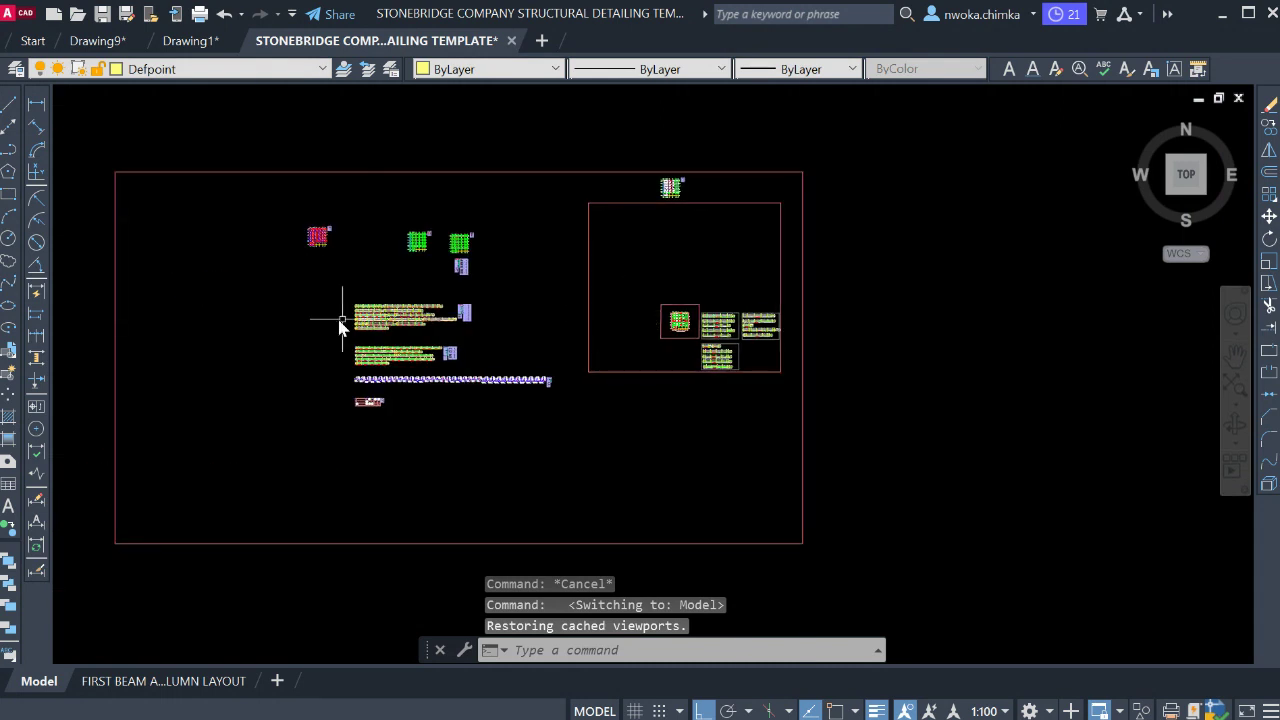
{"action": "left_click", "coordinate": [160, 681]}
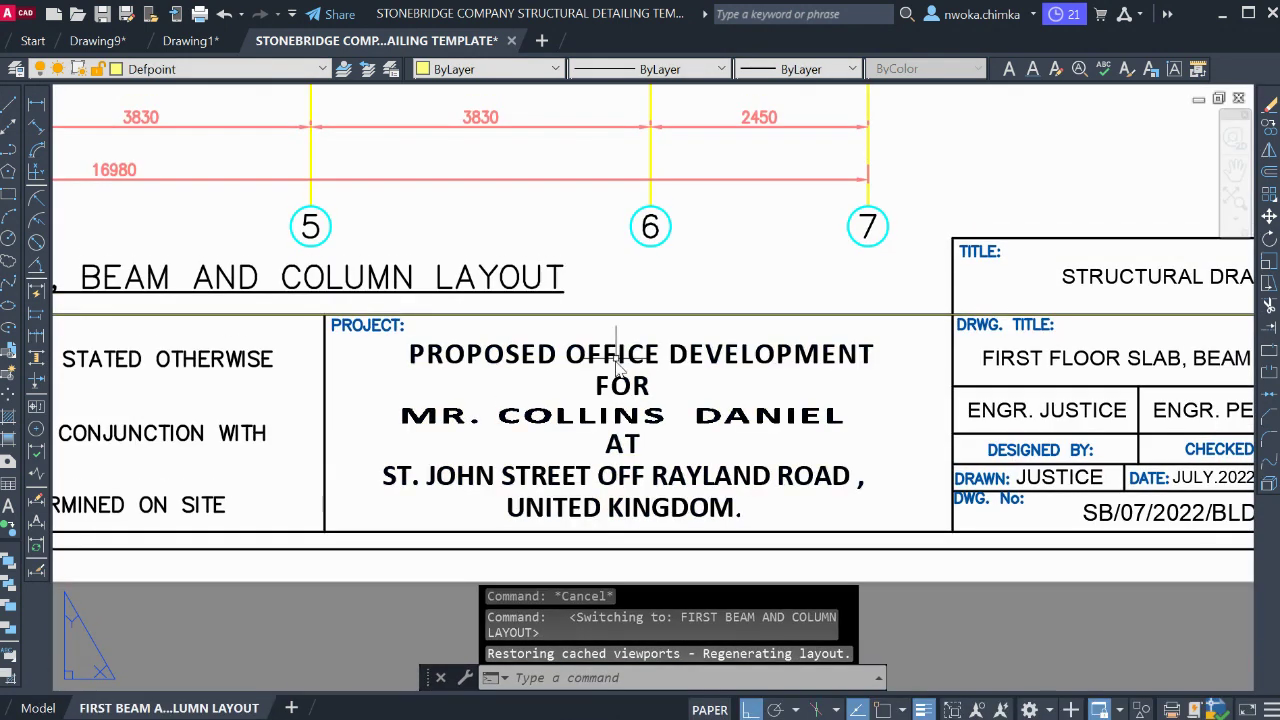
Change OFFICE to RESIDENTIAL in the project description
{"action": "double_click", "coordinate": [612, 356]}
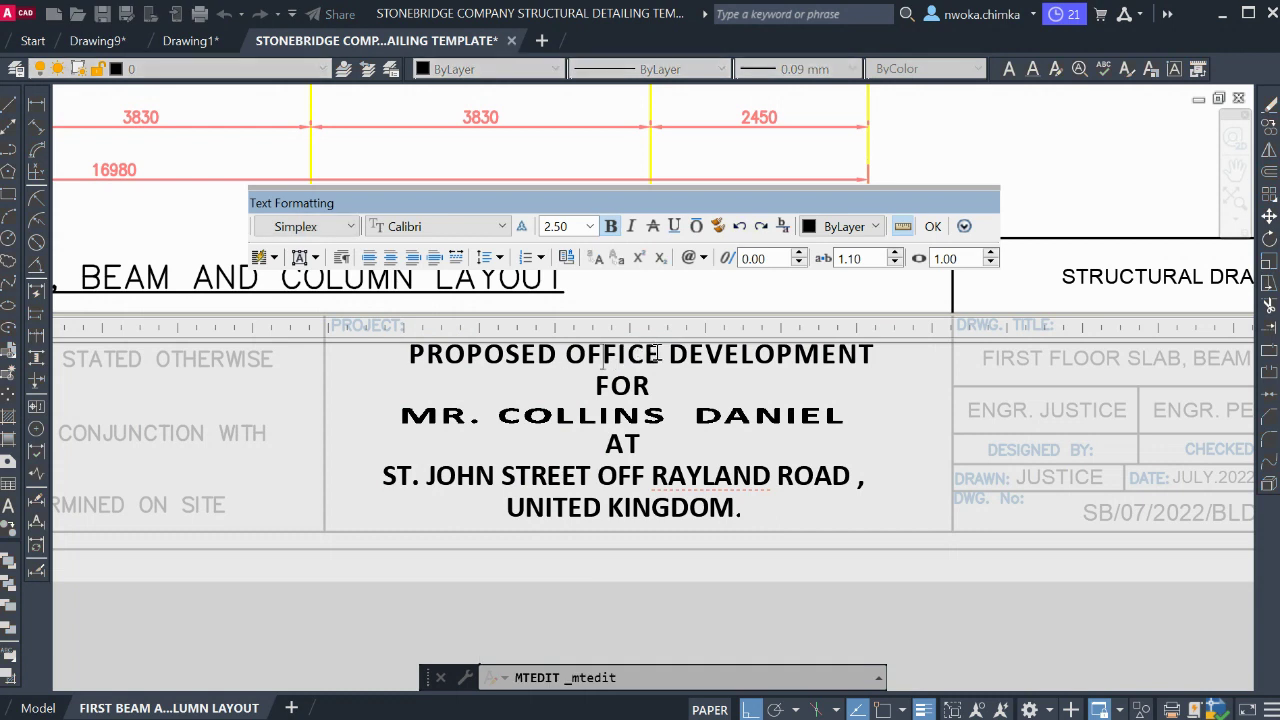
{"action": "left_click_drag", "start_coordinate": [652, 354], "coordinate": [592, 354]}
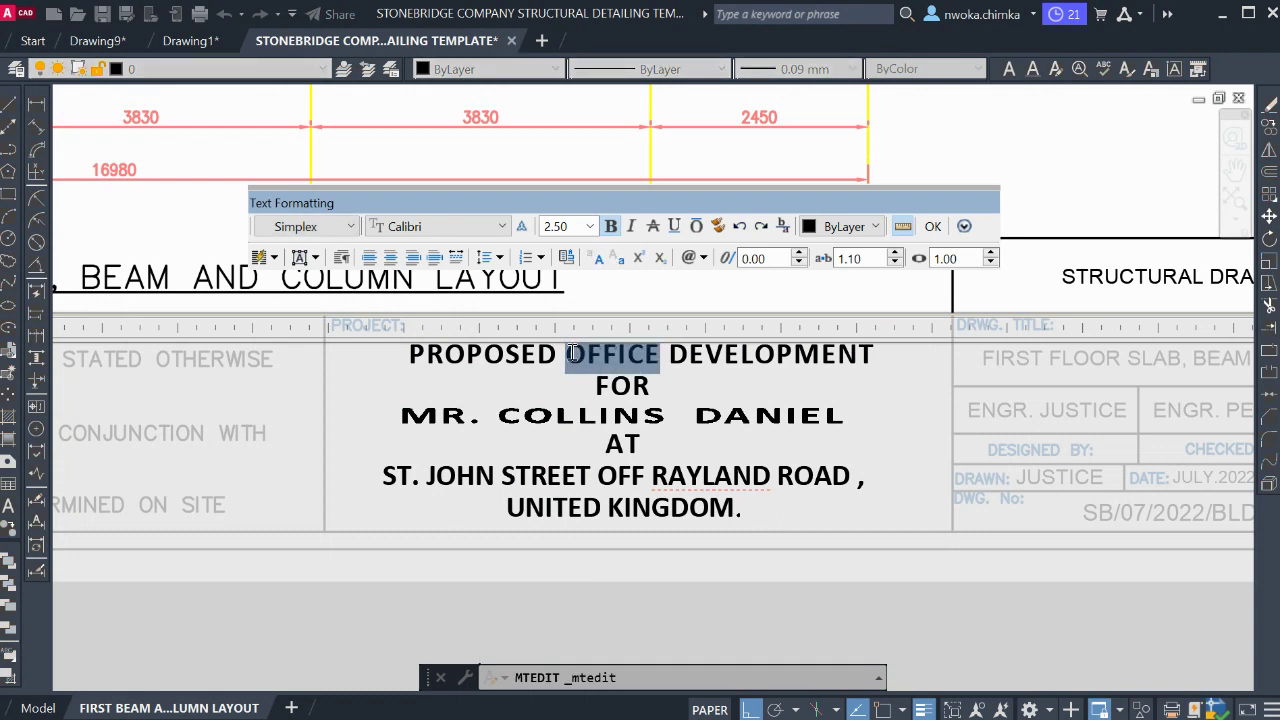
{"action": "type", "text": "RESIDEN"}
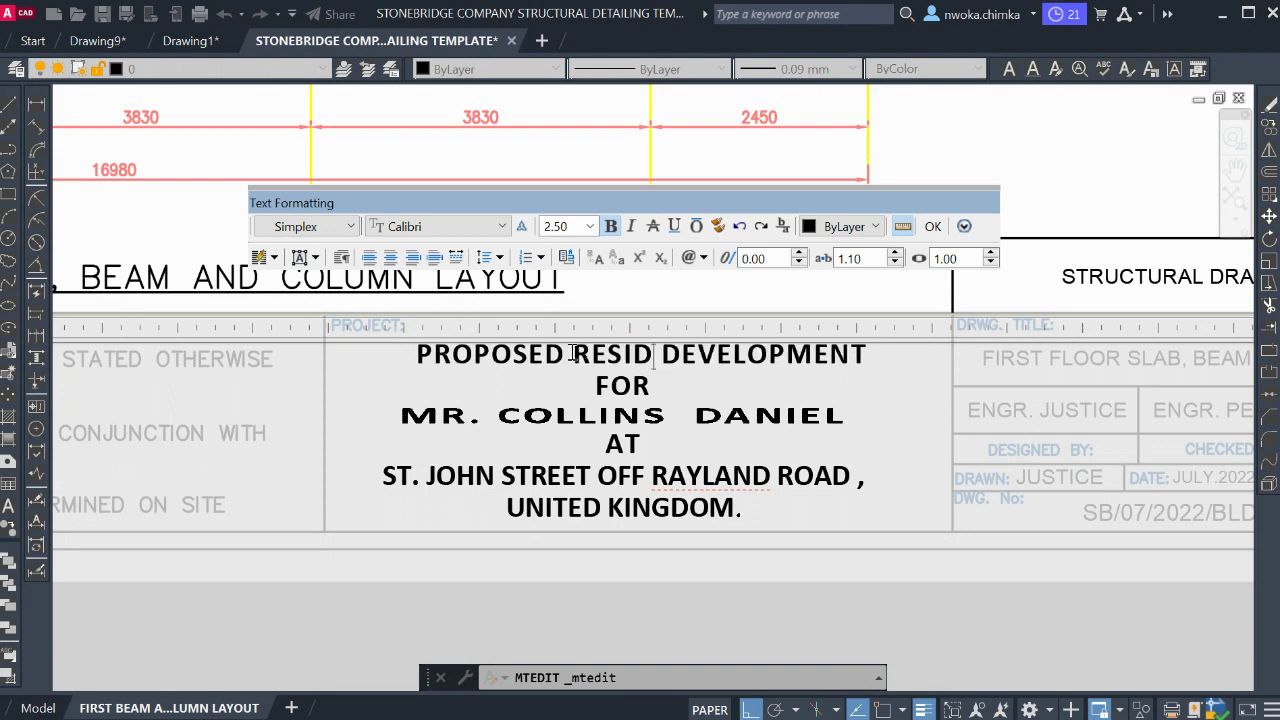
{"action": "type", "text": "T"}
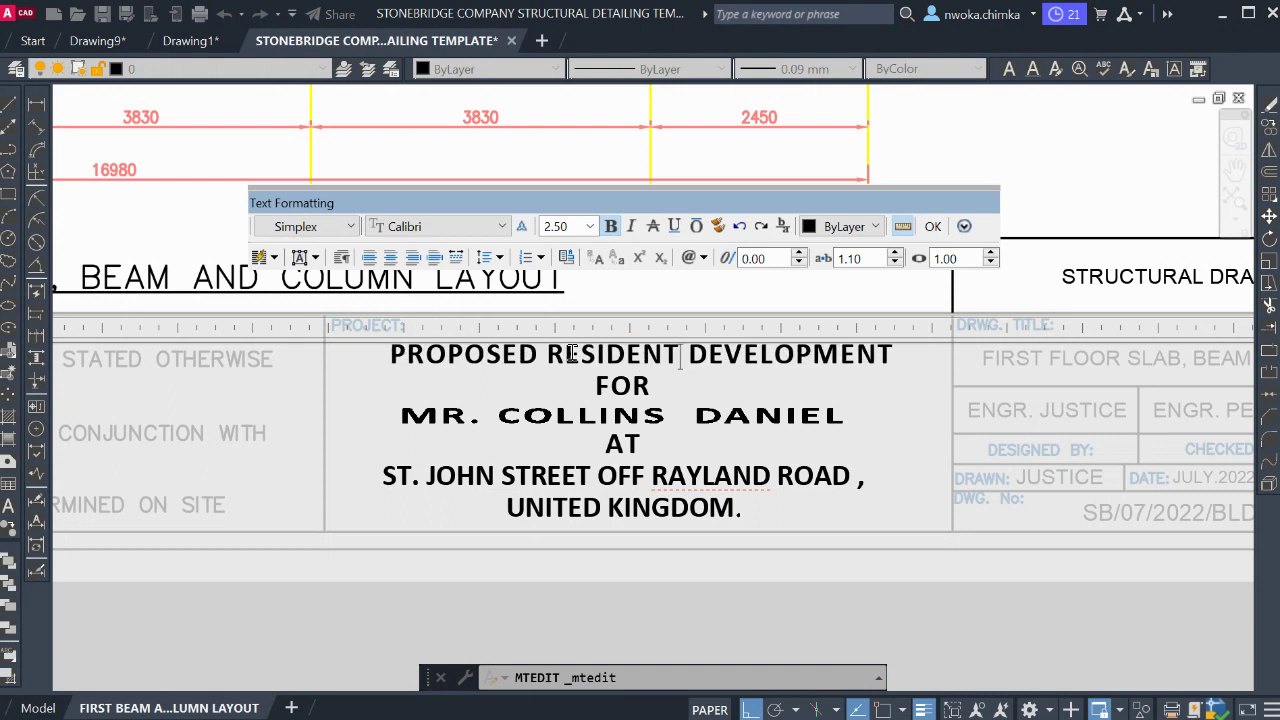
{"action": "type", "text": "IAL"}
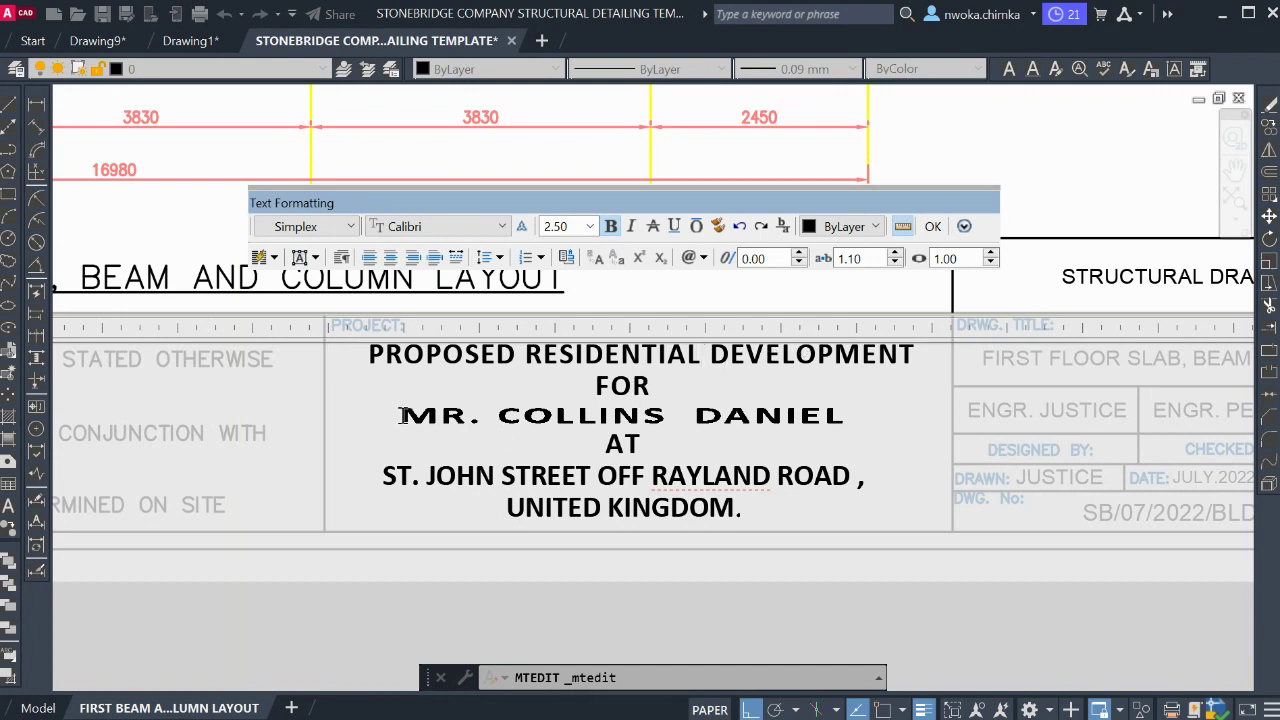
Replace the client's name after MR. in the project description
{"action": "left_click_drag", "start_coordinate": [399, 416], "coordinate": [833, 419]}
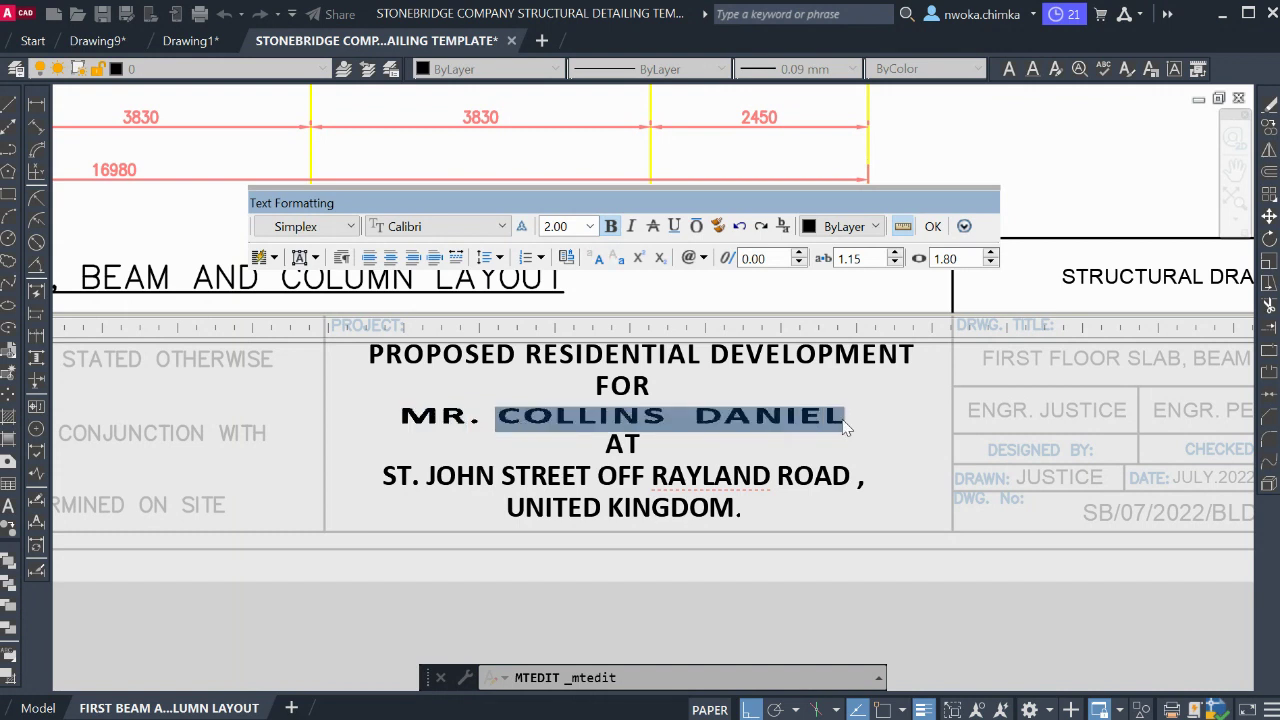
{"action": "type", "text": "EMMA"}
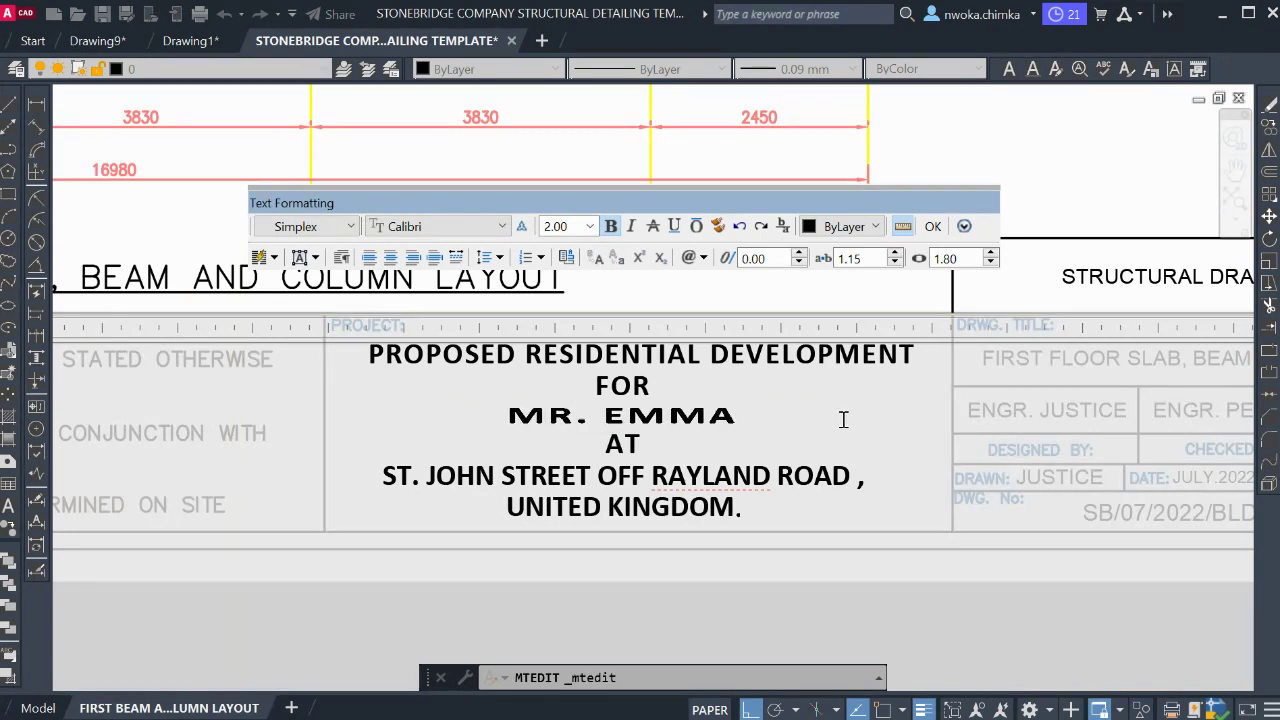
{"action": "type", "text": "U"}
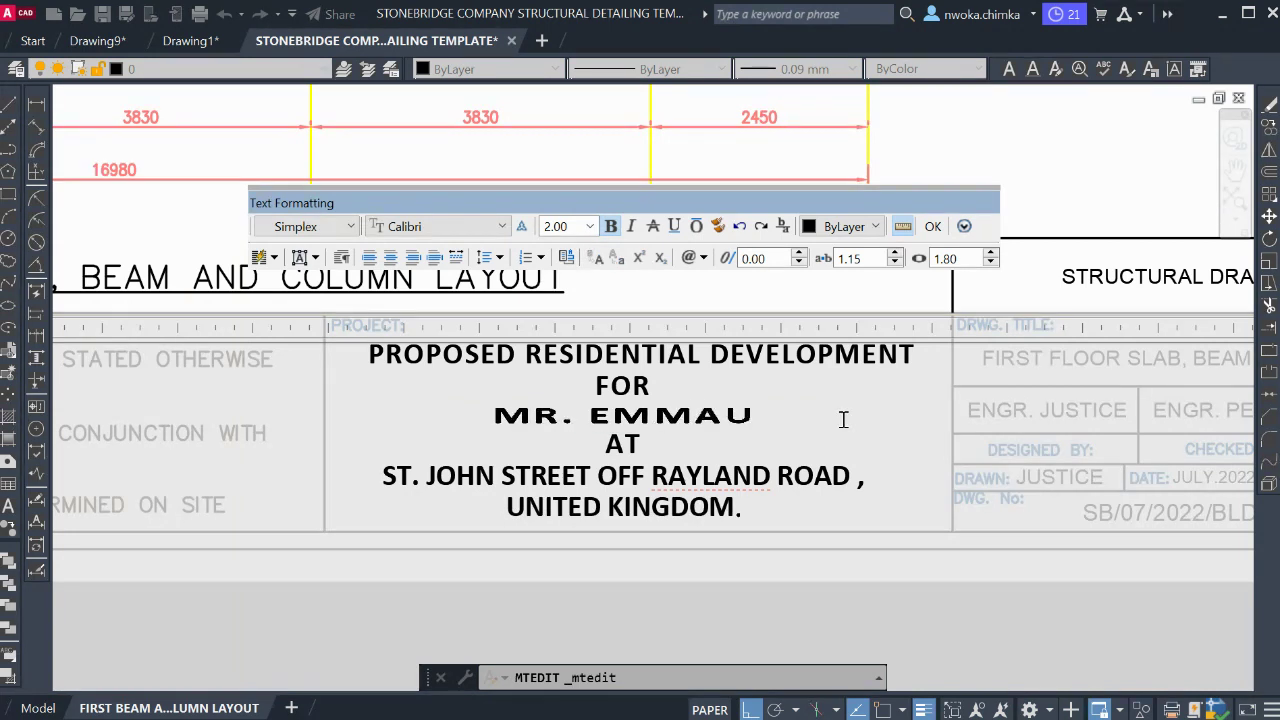
{"action": "key", "text": "BackSpace"}
{"action": "type", "text": "NUA"}
{"action": "key", "text": "BackSpace"}
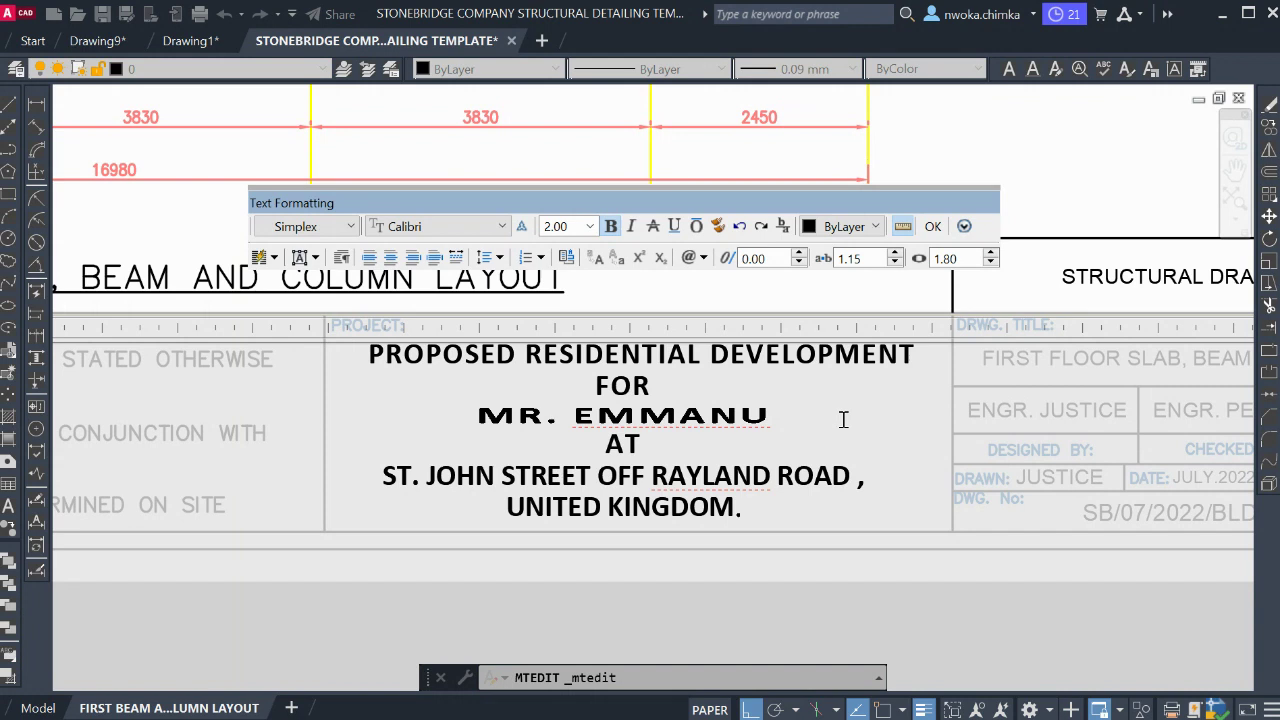
{"action": "type", "text": "EL"}
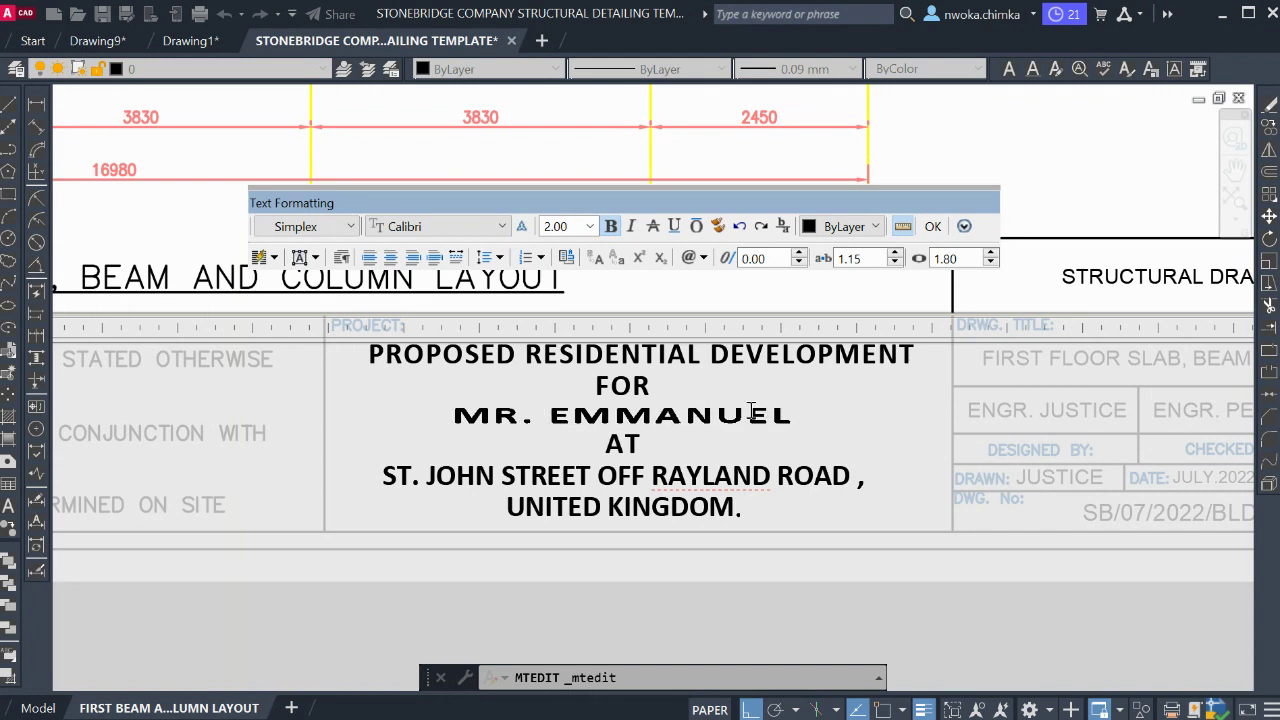
{"action": "left_click_drag", "start_coordinate": [751, 412], "coordinate": [795, 414]}
{"action": "key", "text": "Down"}
{"action": "key", "text": "shift+Home"}
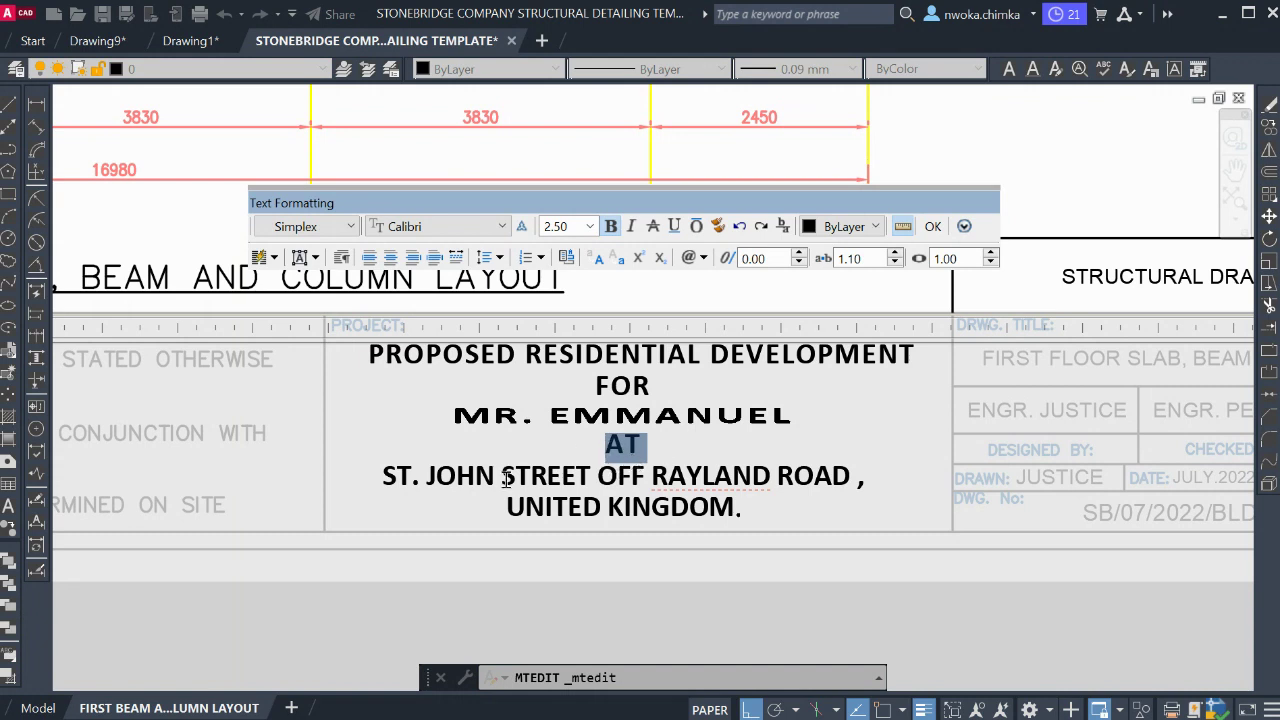
Correct the street name spelling in the site address
{"action": "left_click", "coordinate": [437, 479]}
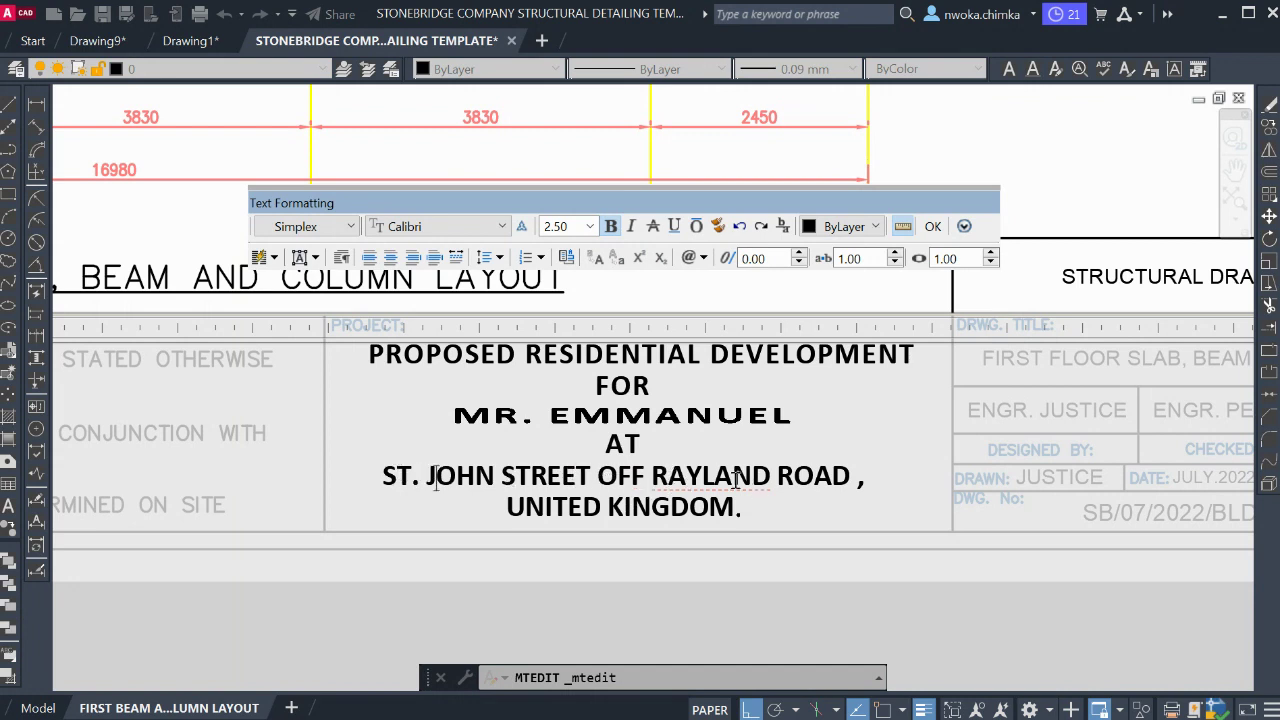
{"action": "left_click_drag", "start_coordinate": [652, 479], "coordinate": [727, 483]}
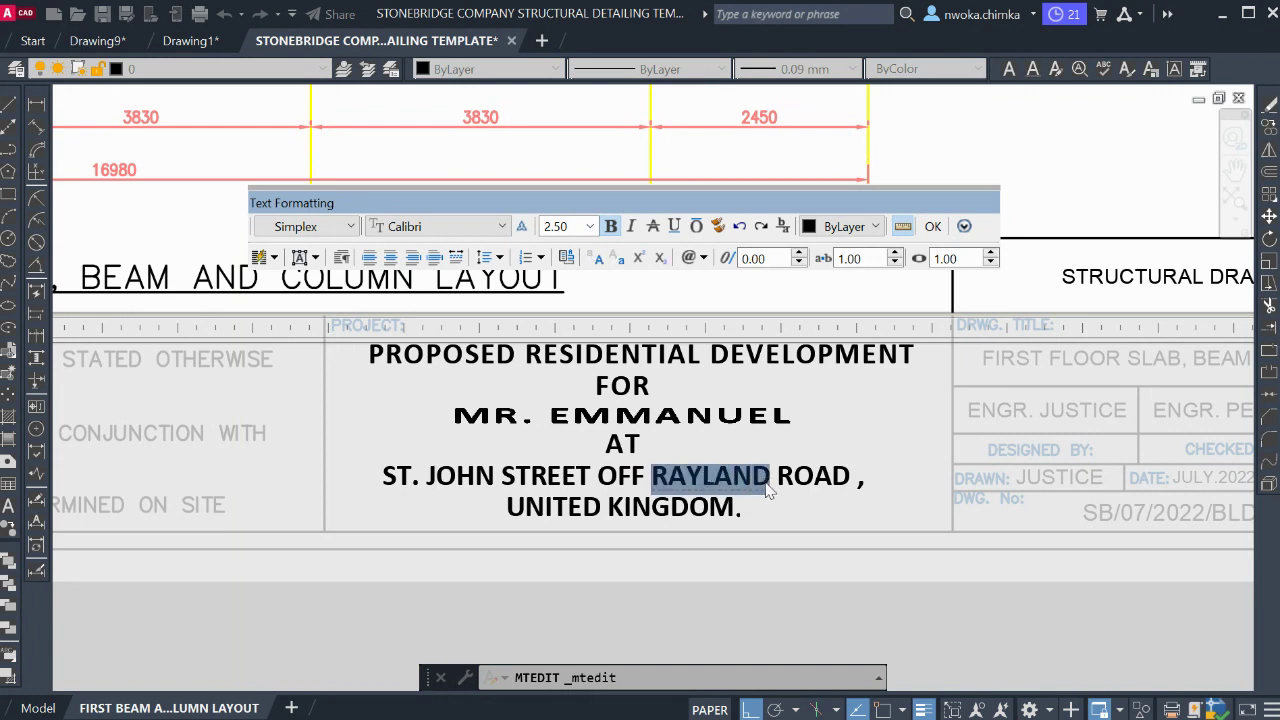
{"action": "type", "text": "M"}
{"action": "type", "text": "ARR"}
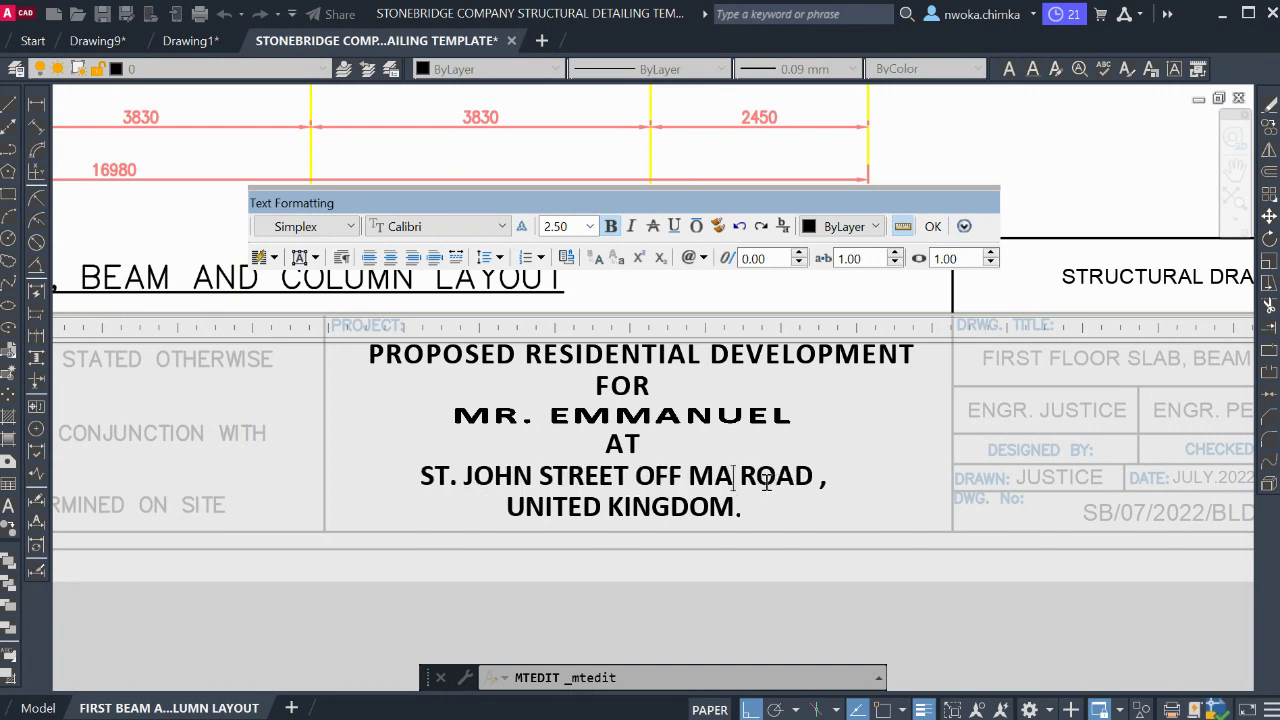
{"action": "key", "text": "BackSpace"}
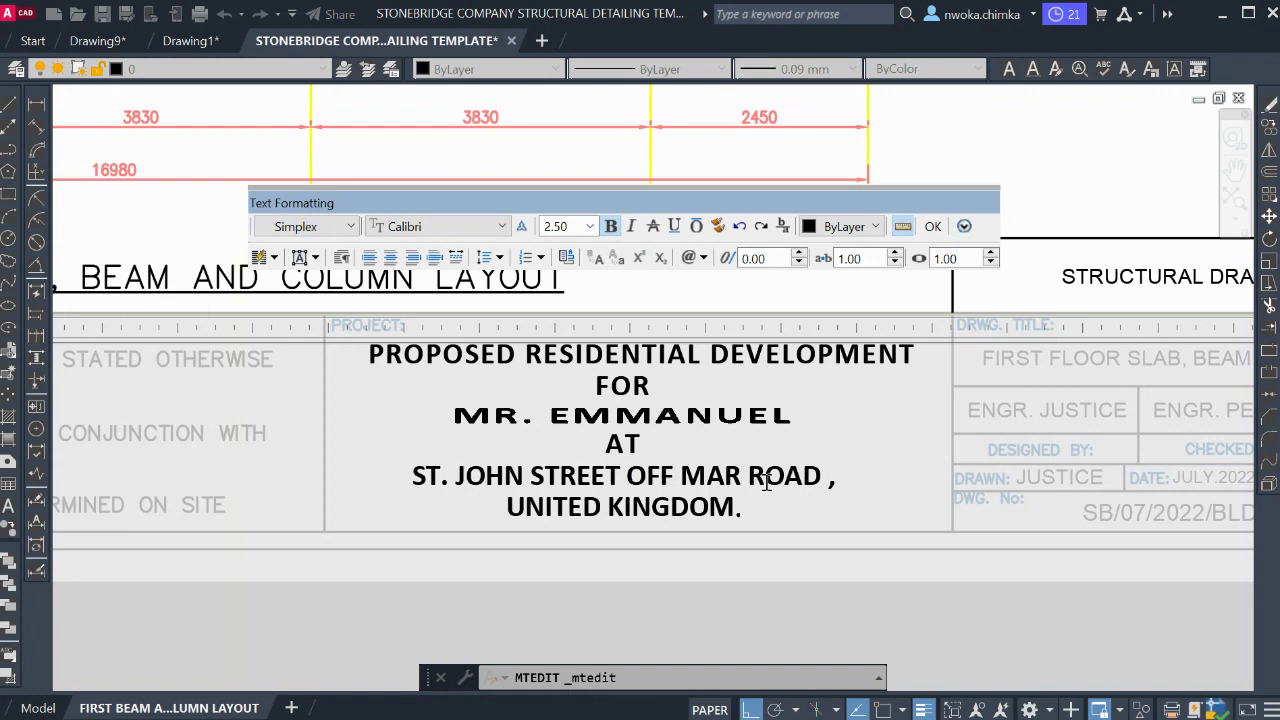
{"action": "type", "text": "Y"}
{"action": "key", "text": "BackSpace"}
{"action": "key", "text": "BackSpace"}
{"action": "key", "text": "BackSpace"}
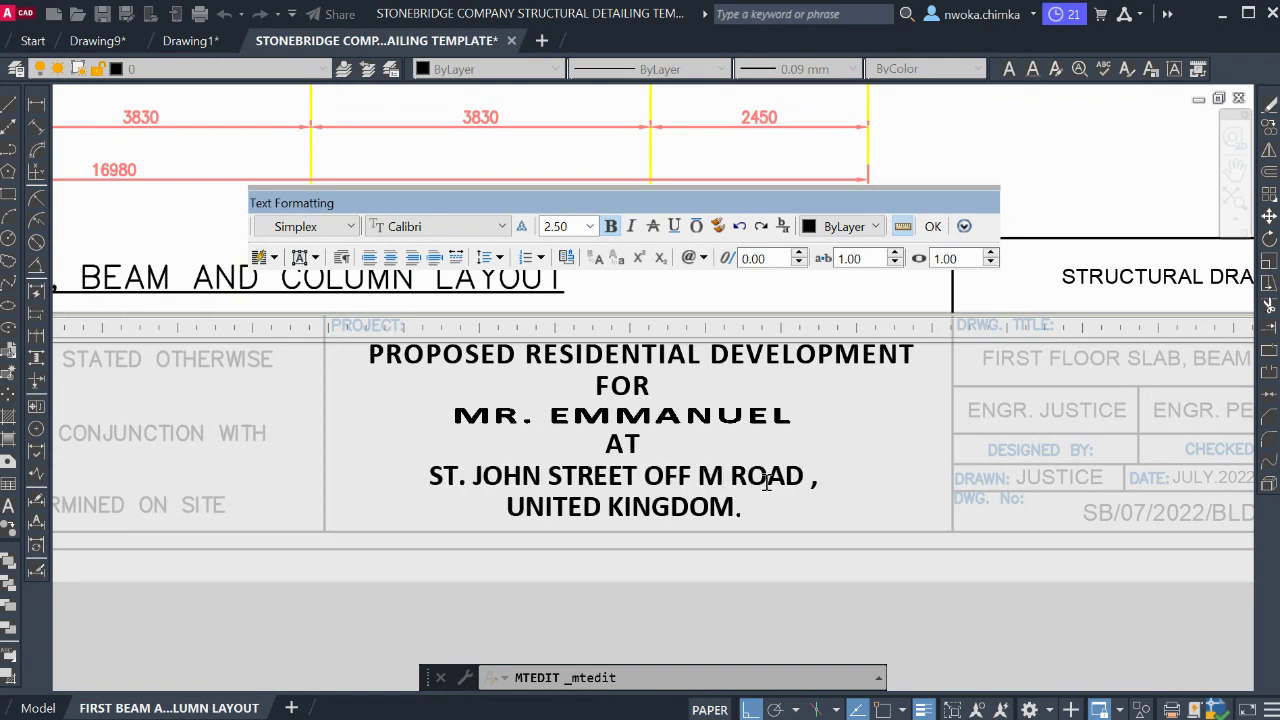
{"action": "type", "text": "ERRYLAN"}
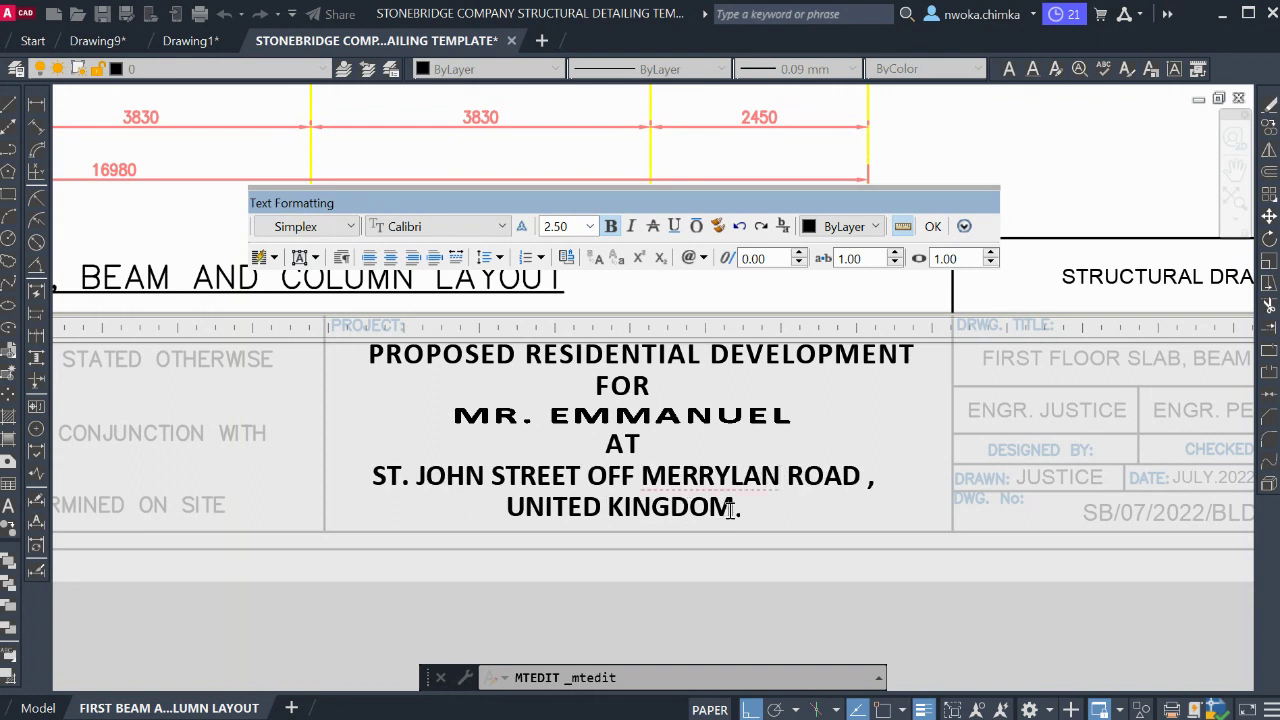
Replace UNITED KINGDOM with CANADA and commit the description
{"action": "left_click_drag", "start_coordinate": [735, 510], "coordinate": [523, 504]}
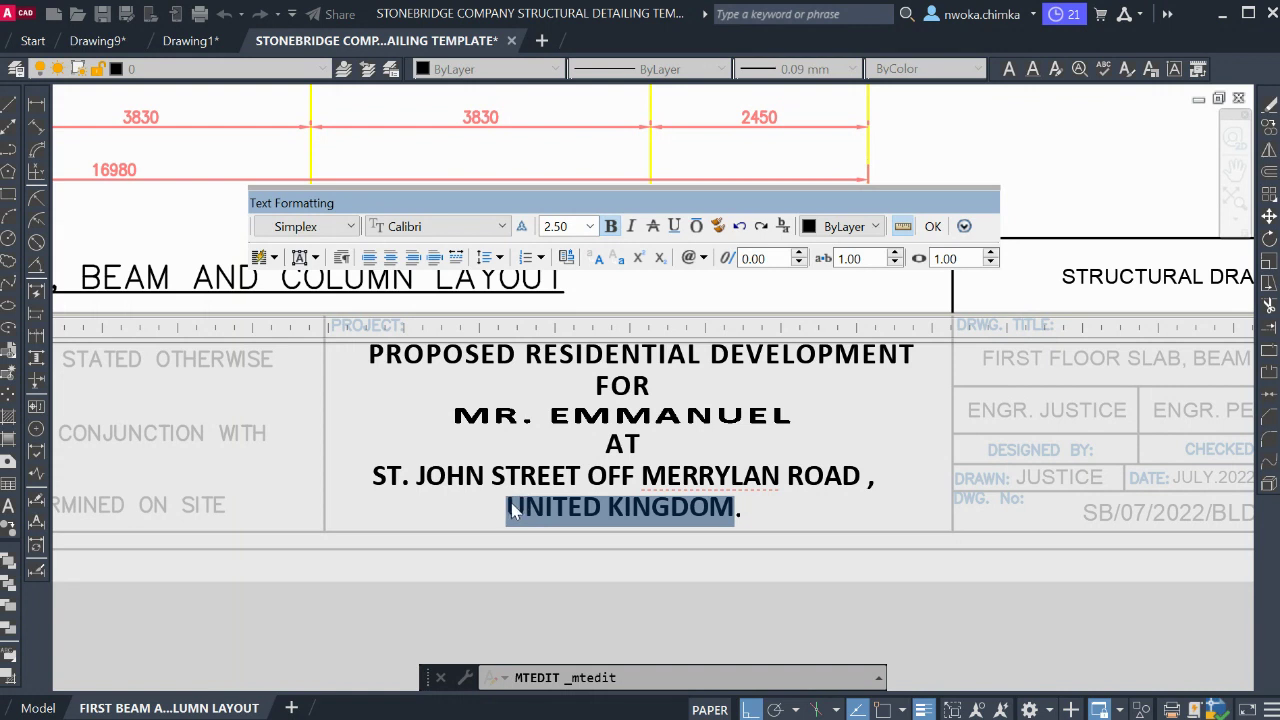
{"action": "type", "text": "CANADa."}
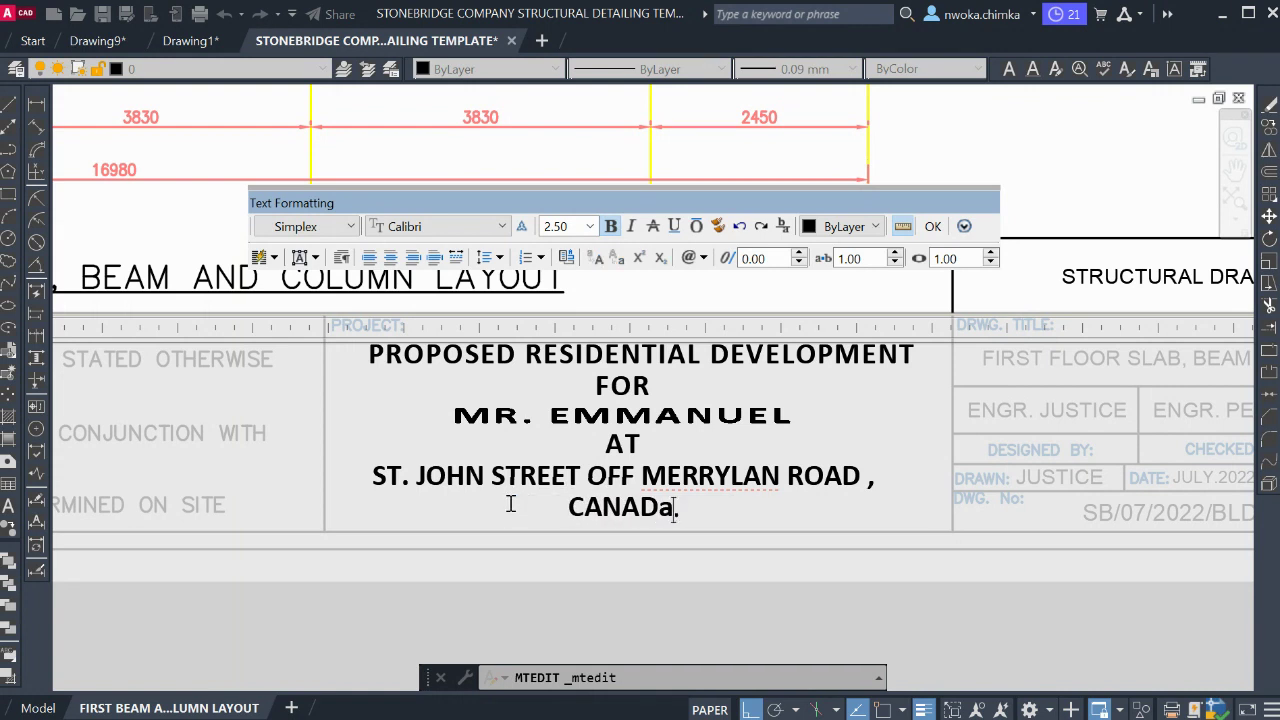
{"action": "key", "text": "BackSpace"}
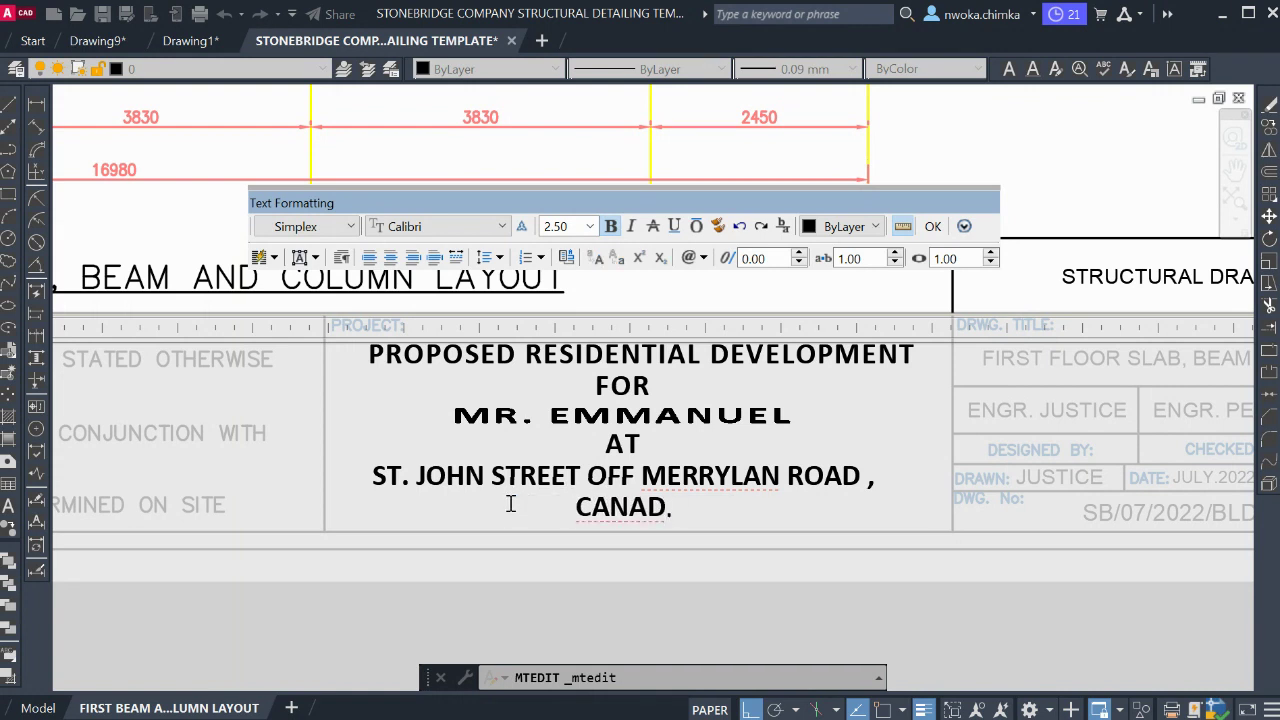
{"action": "type", "text": "A"}
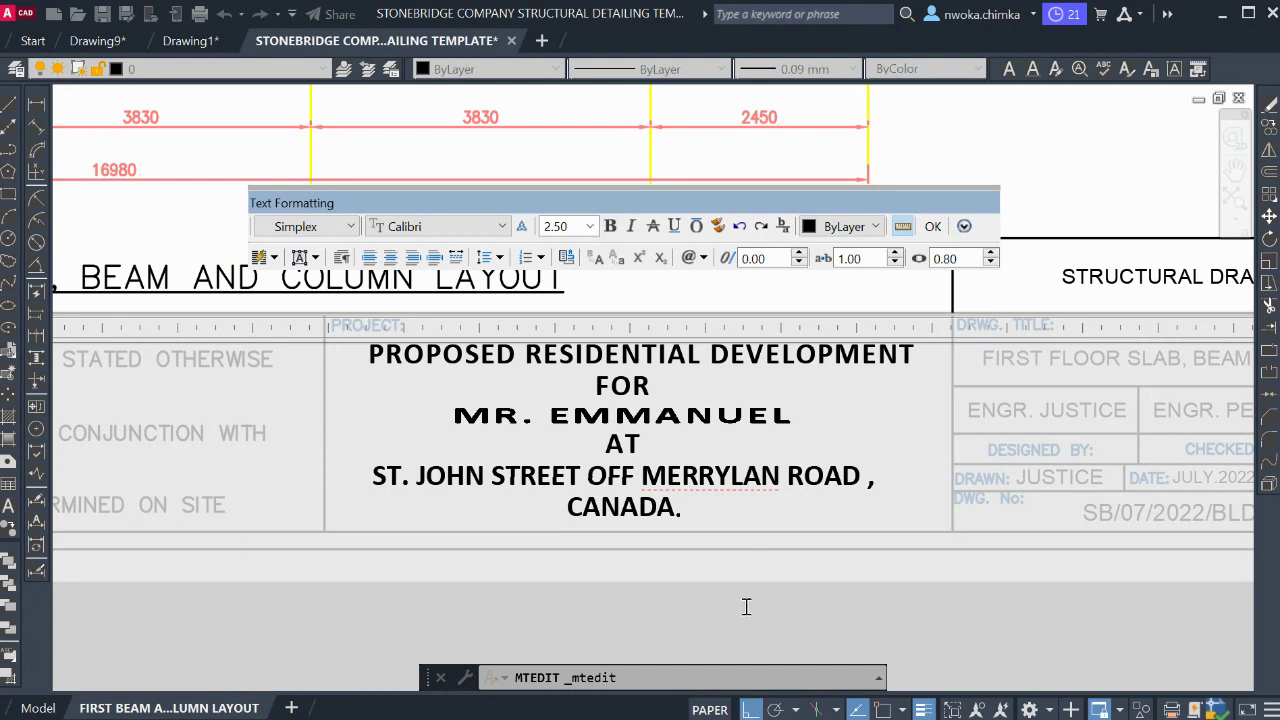
{"action": "left_click", "coordinate": [933, 226]}
Replace the name after MR. in the CLIENT box with the new client's name, then view the whole plan
{"action": "scroll", "coordinate": [686, 371], "scroll_direction": "down", "scroll_amount": 3}
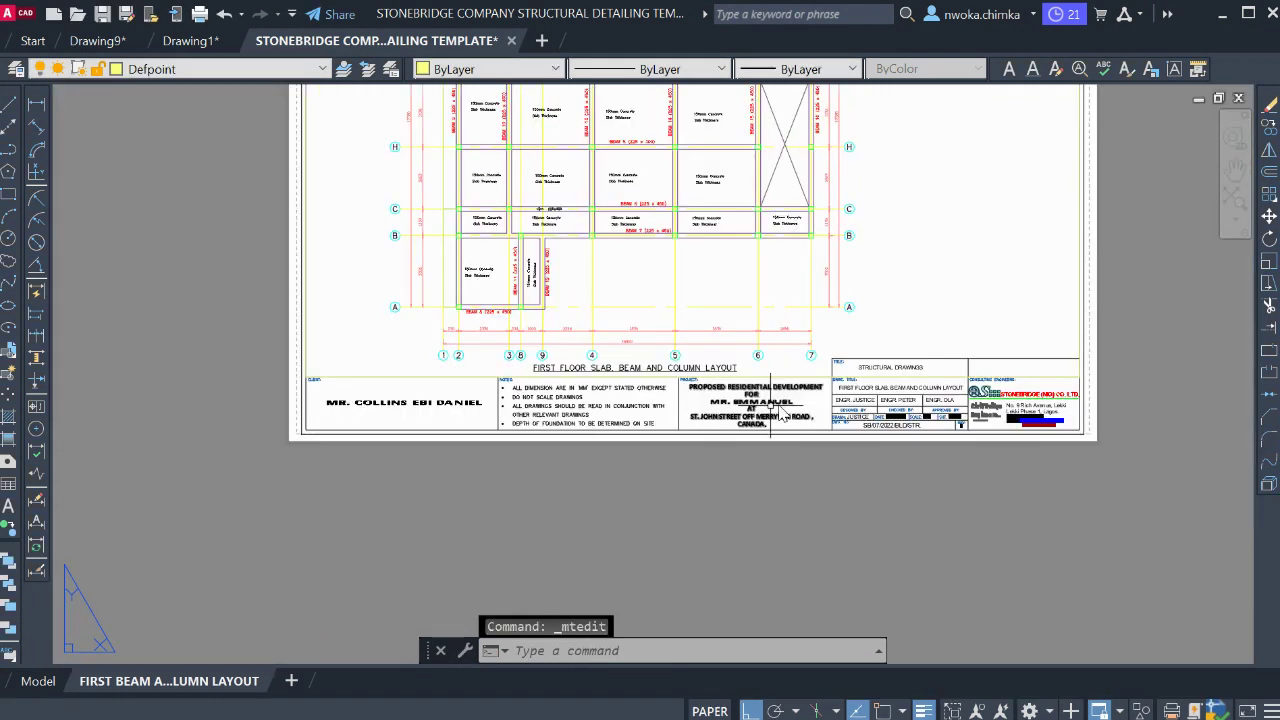
{"action": "middle_click_drag", "start_coordinate": [600, 400], "coordinate": [614, 400]}
{"action": "scroll", "coordinate": [348, 396], "scroll_direction": "up", "scroll_amount": 3}
{"action": "double_click", "coordinate": [400, 450]}
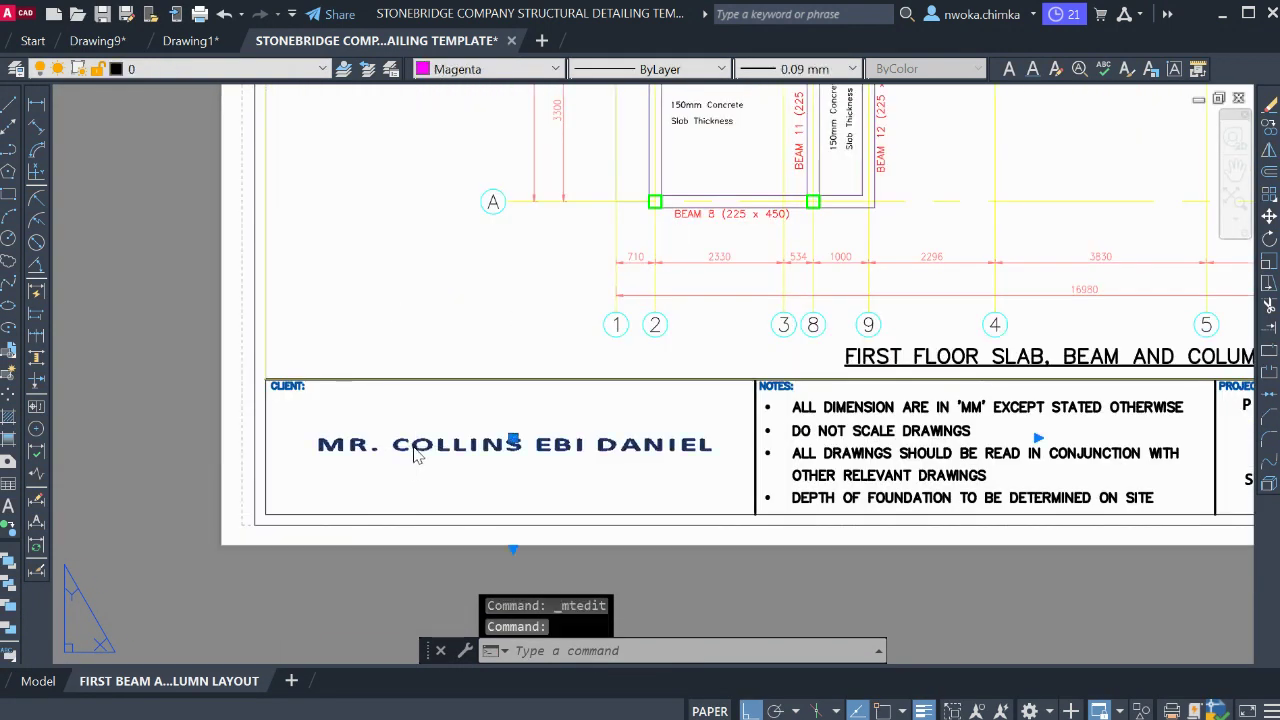
{"action": "left_click_drag", "start_coordinate": [390, 447], "coordinate": [710, 472]}
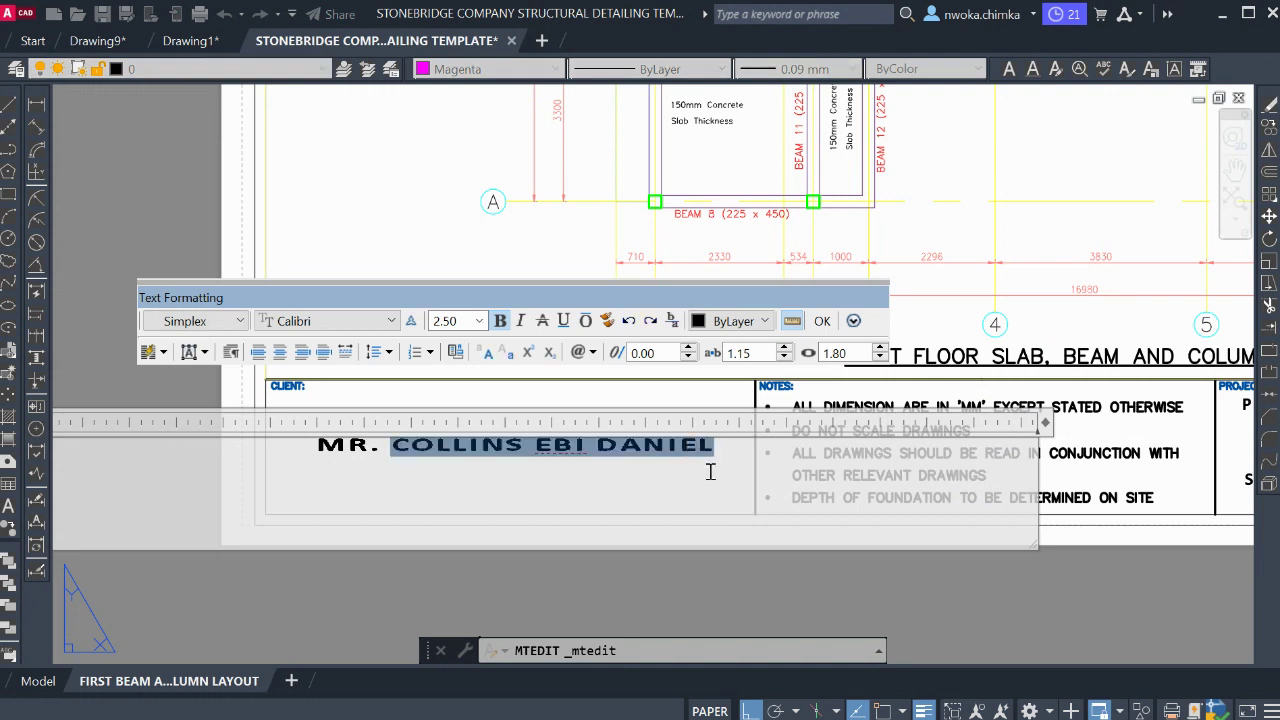
{"action": "type", "text": "EMMA"}
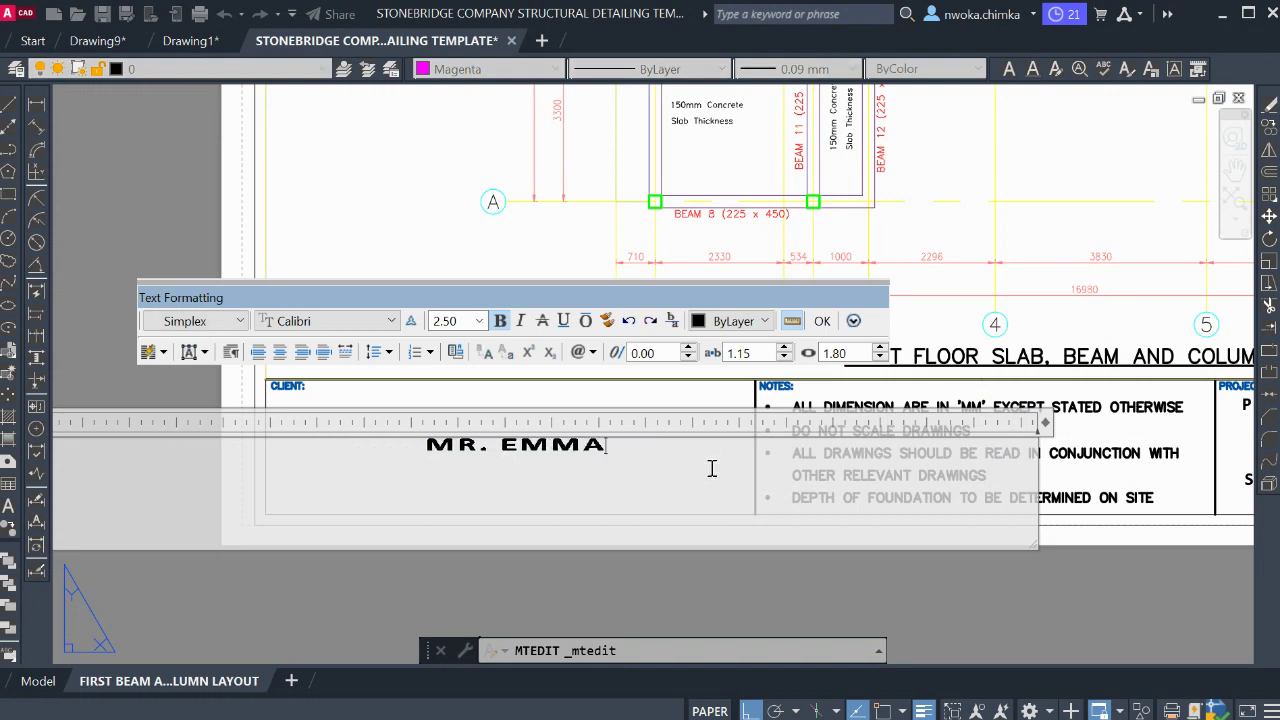
{"action": "type", "text": "NUEL"}
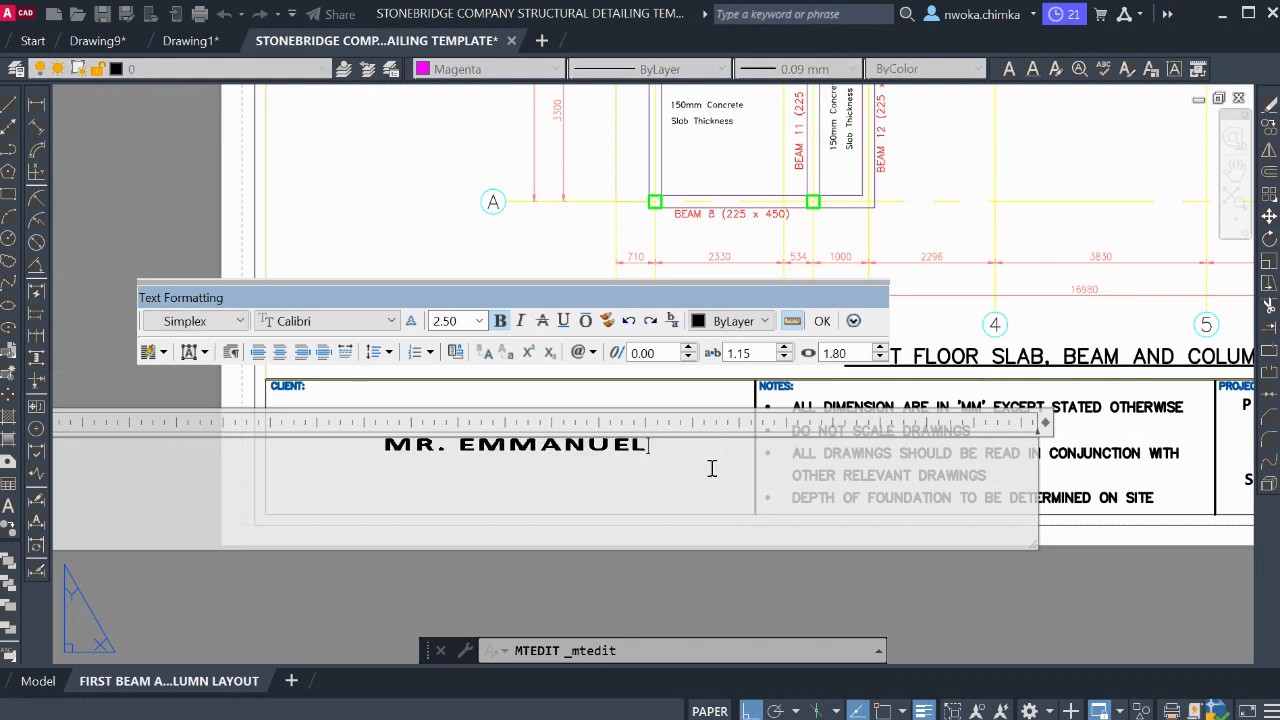
{"action": "left_click", "coordinate": [822, 321]}
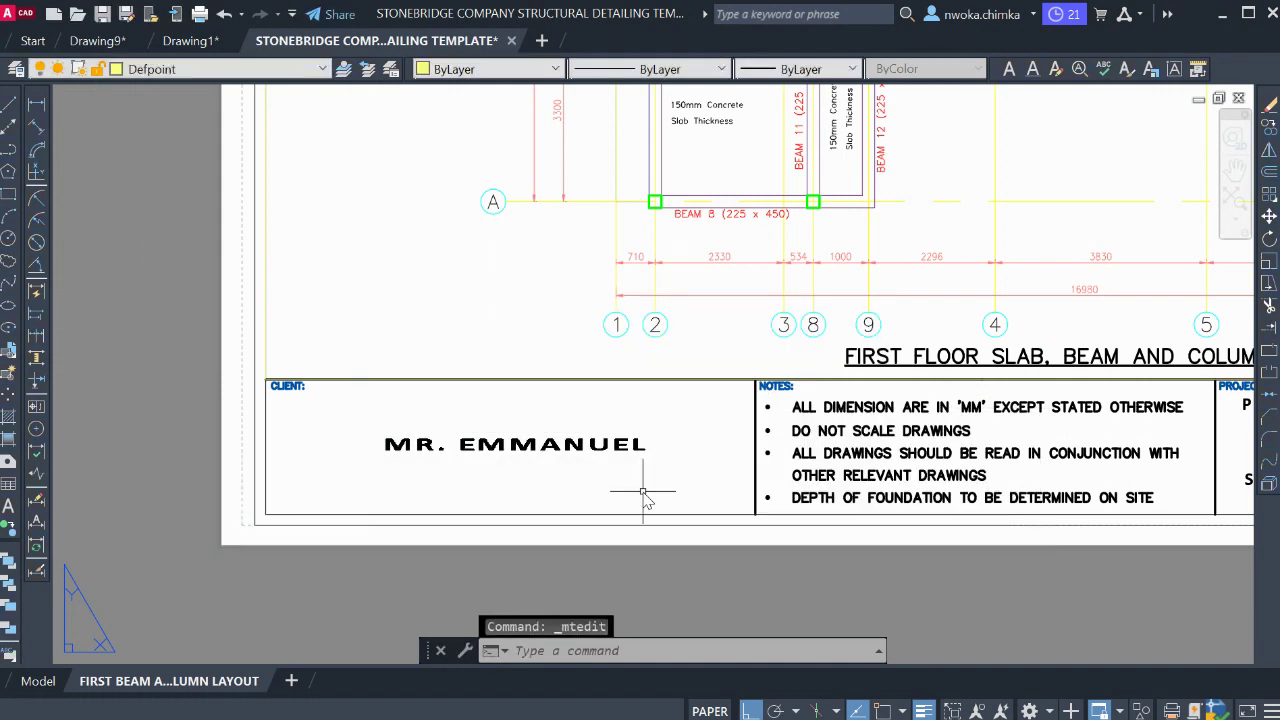
{"action": "scroll", "coordinate": [645, 500], "scroll_direction": "down", "scroll_amount": 2}
{"action": "scroll", "coordinate": [610, 460], "scroll_direction": "down", "scroll_amount": 3}
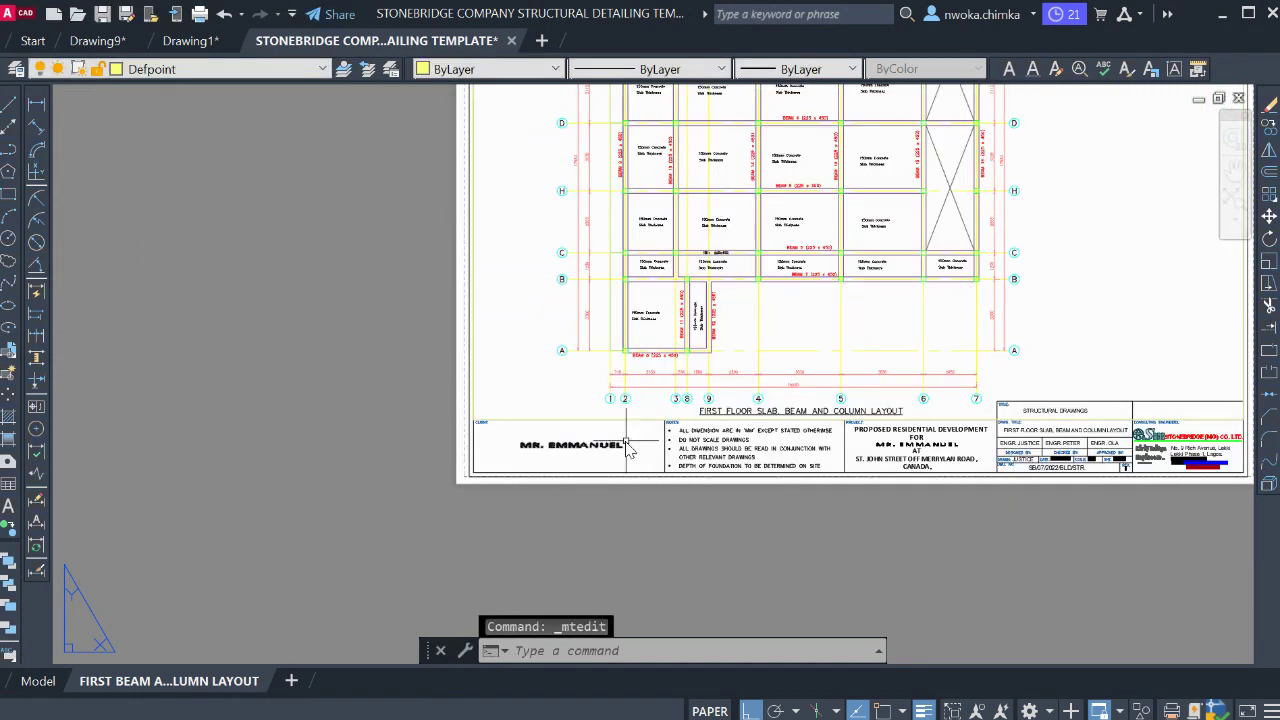
{"action": "middle_click_drag", "start_coordinate": [610, 460], "coordinate": [476, 458]}
{"action": "scroll", "coordinate": [728, 286], "scroll_direction": "down", "scroll_amount": 1}
Zoom the plan, view it in model space, then return to the FIRST BEAM AND COLUMN LAYOUT sheet
{"action": "scroll", "coordinate": [728, 286], "scroll_direction": "up", "scroll_amount": 3}
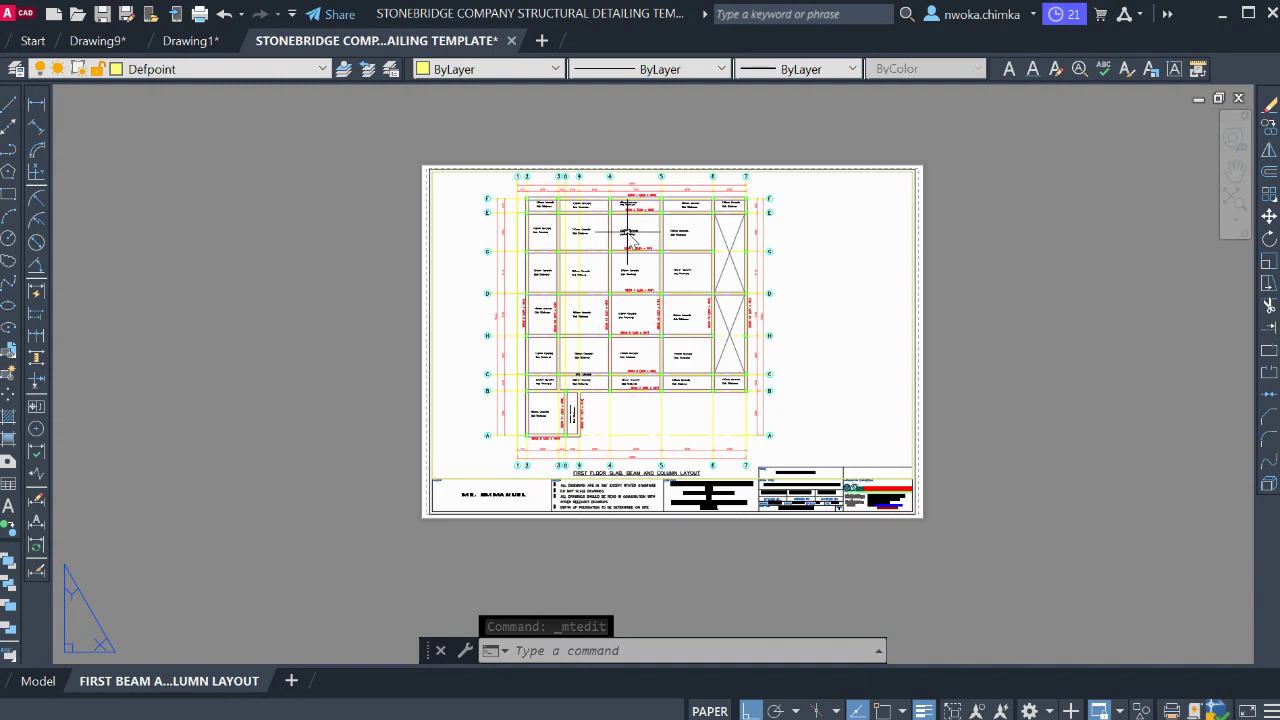
{"action": "scroll", "coordinate": [638, 262], "scroll_direction": "down", "scroll_amount": 2}
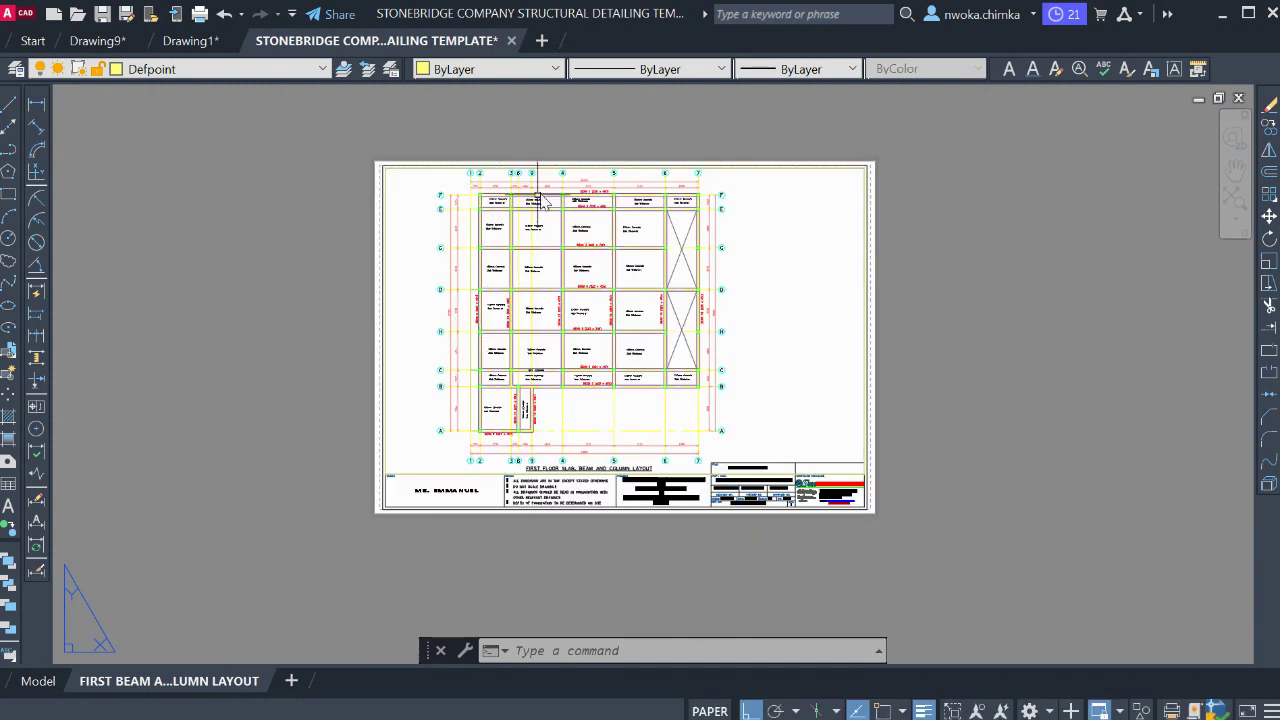
{"action": "scroll", "coordinate": [475, 175], "scroll_direction": "up", "scroll_amount": 2}
{"action": "left_click", "coordinate": [37, 680]}
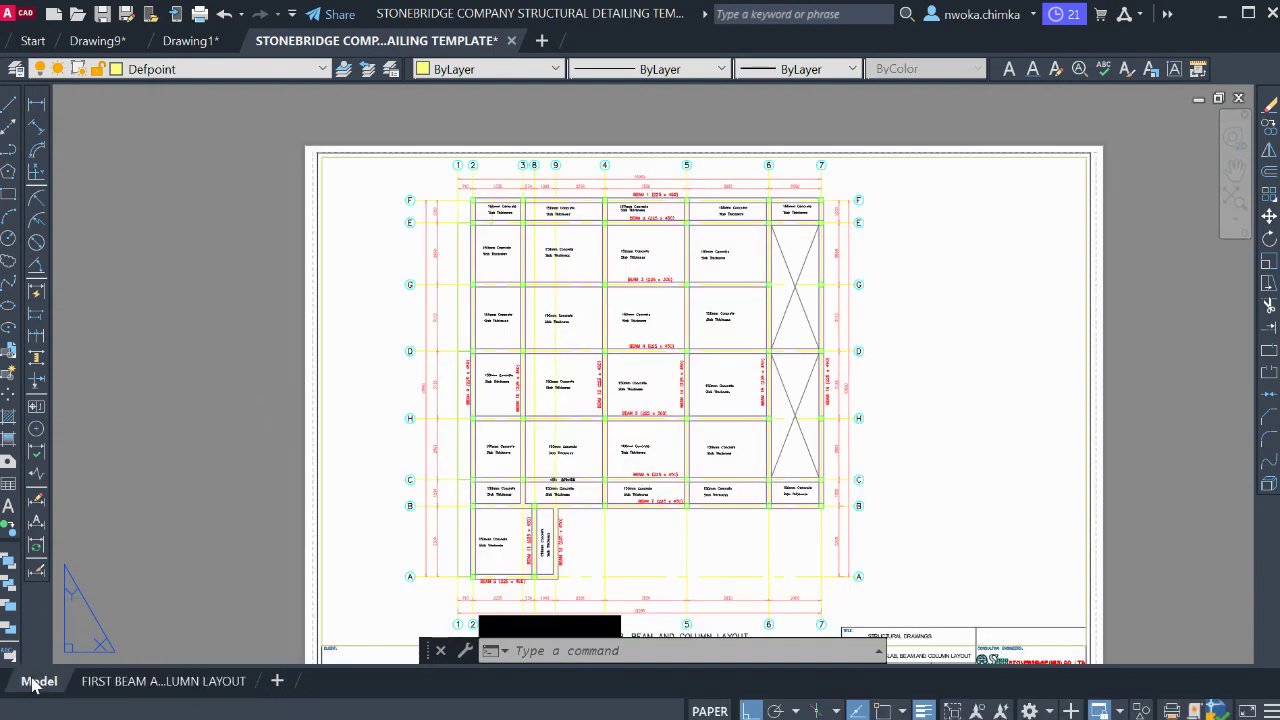
{"action": "scroll", "coordinate": [645, 318], "scroll_direction": "up", "scroll_amount": 5}
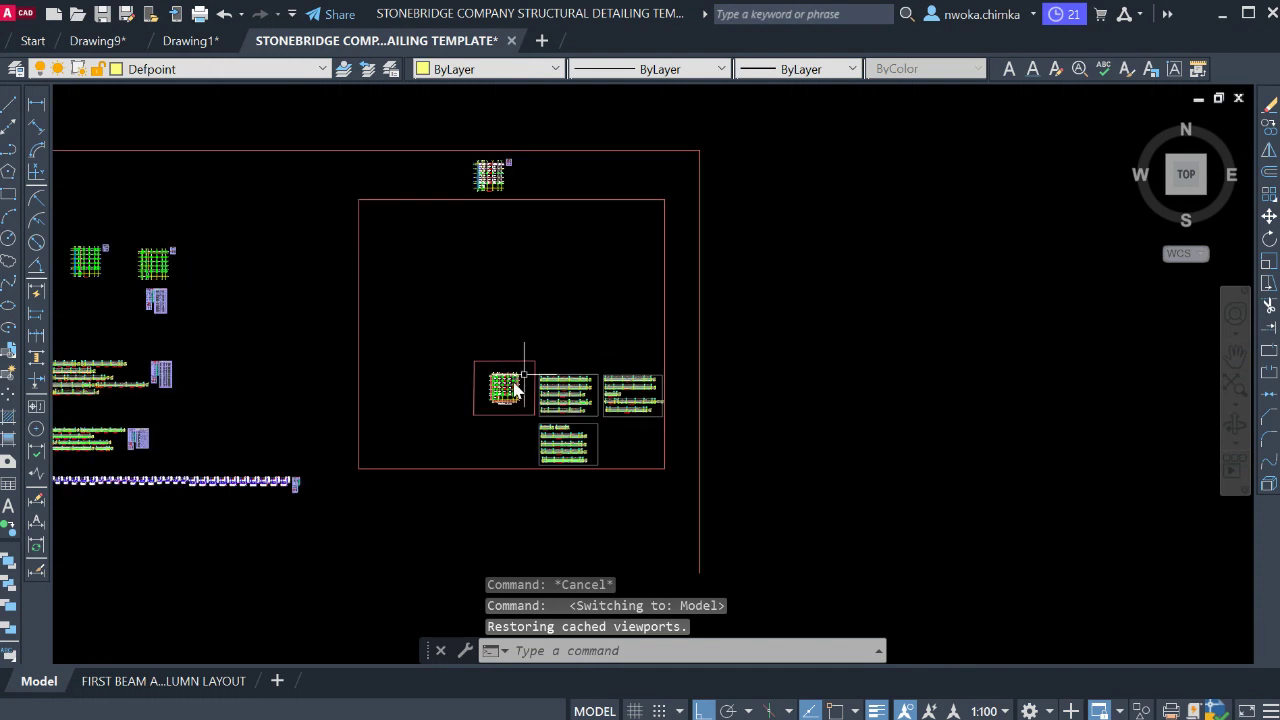
{"action": "left_click", "coordinate": [168, 680]}
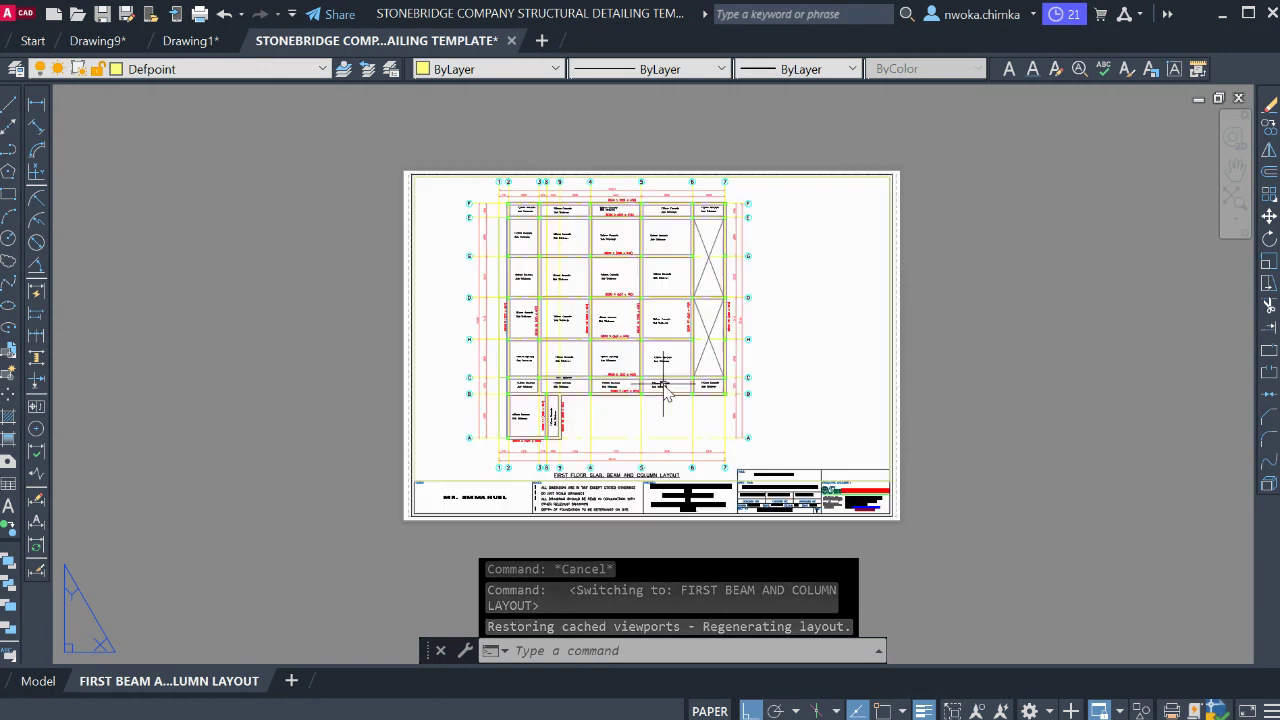
Toggle between layout and model space several times, ending in model space on the columns
{"action": "scroll", "coordinate": [640, 390], "scroll_direction": "up", "scroll_amount": 3}
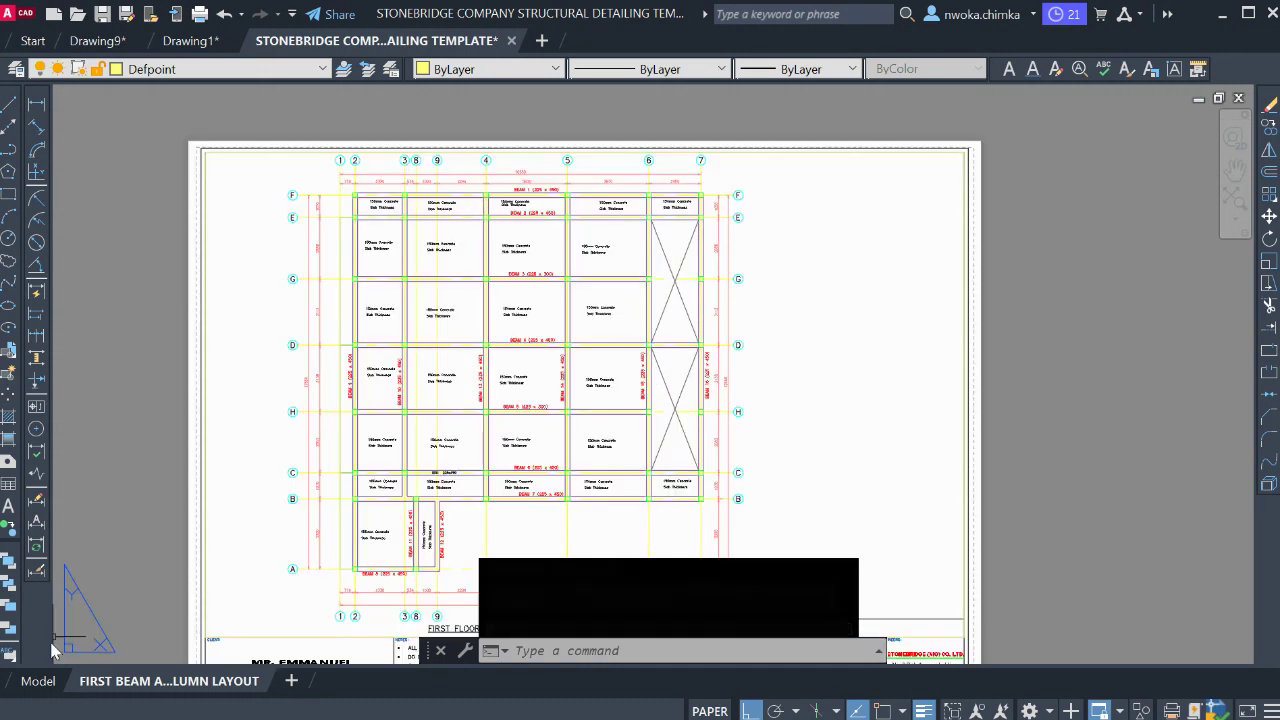
{"action": "left_click", "coordinate": [38, 680]}
{"action": "scroll", "coordinate": [620, 370], "scroll_direction": "up", "scroll_amount": 3}
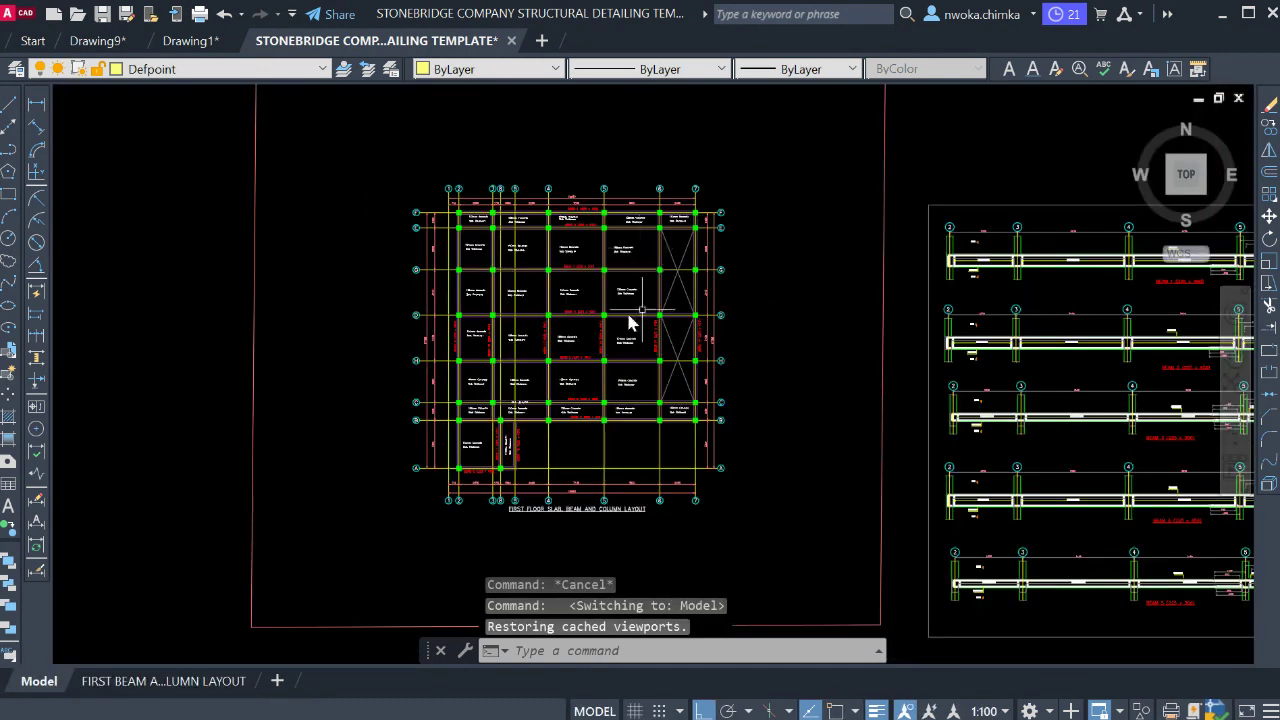
{"action": "left_click", "coordinate": [163, 680]}
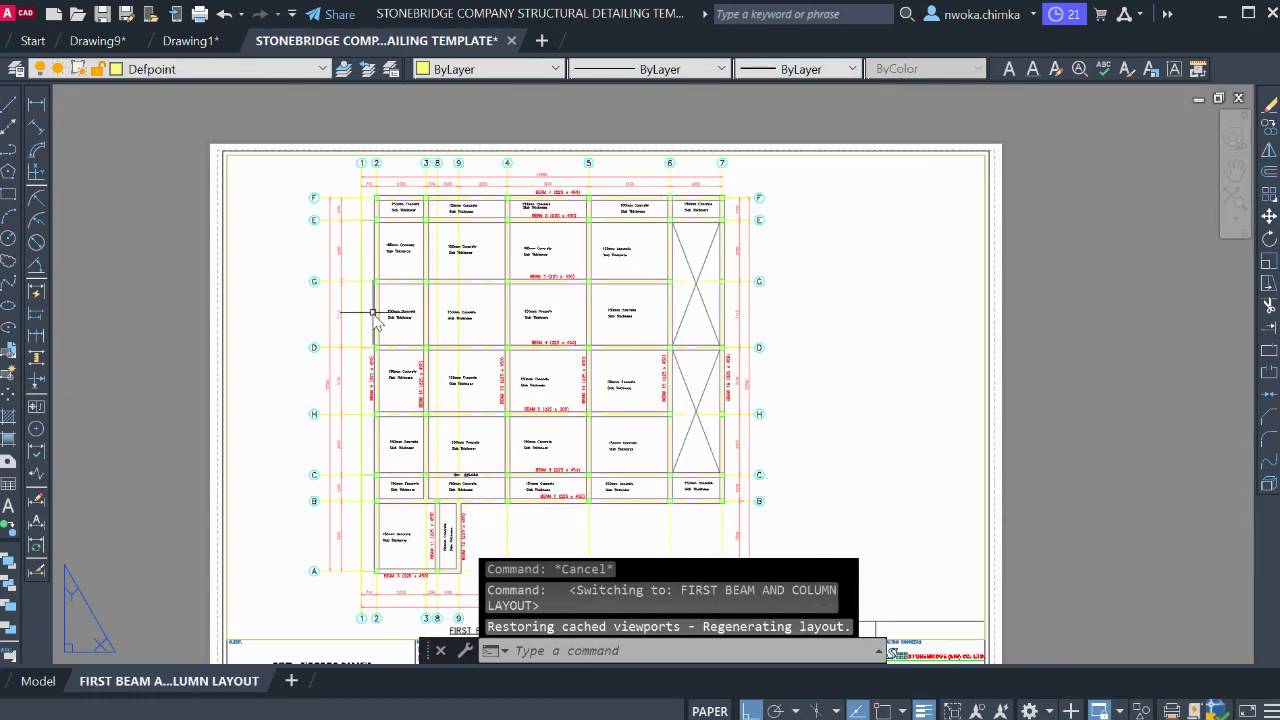
{"action": "left_click", "coordinate": [38, 680]}
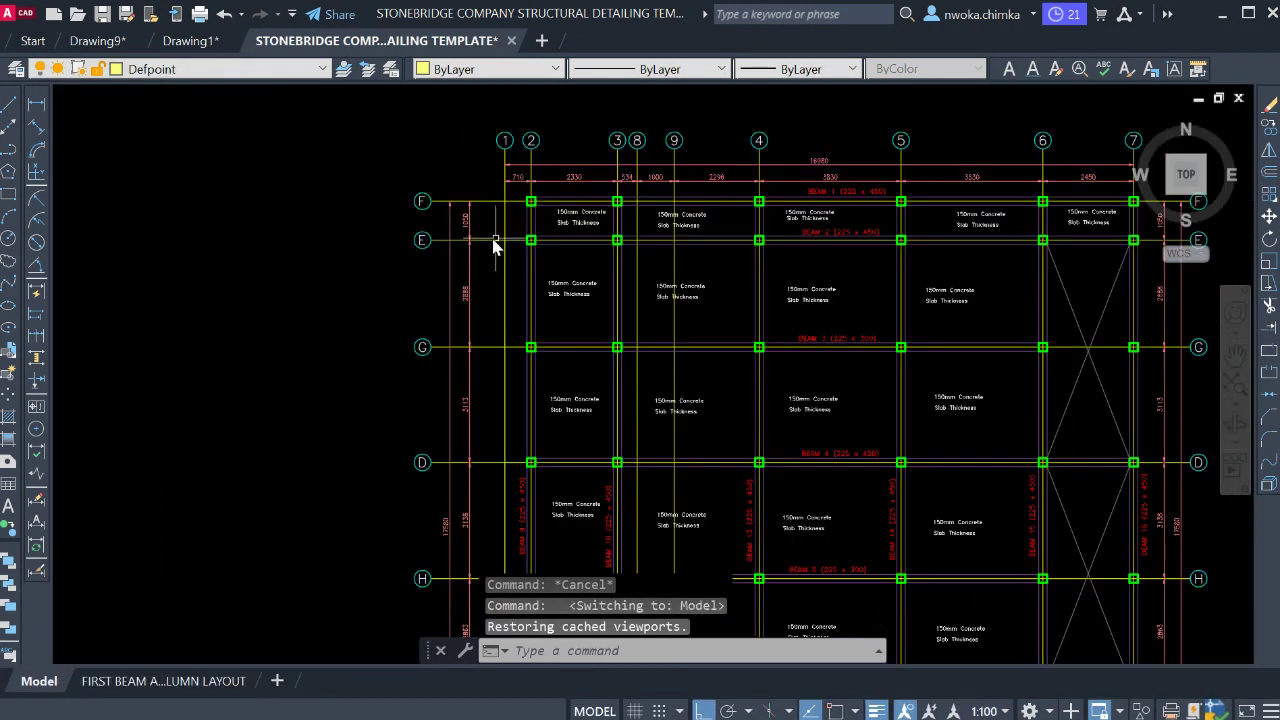
{"action": "left_click", "coordinate": [163, 680]}
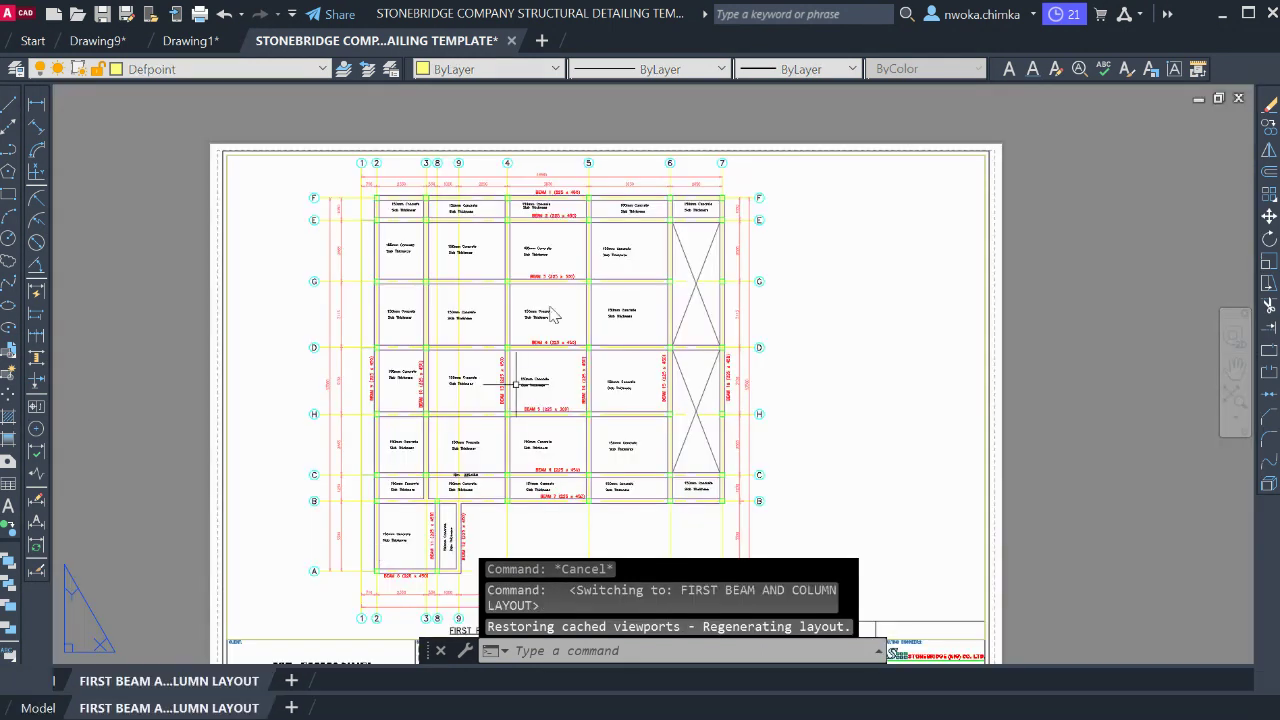
{"action": "scroll", "coordinate": [415, 163], "scroll_direction": "up", "scroll_amount": 10}
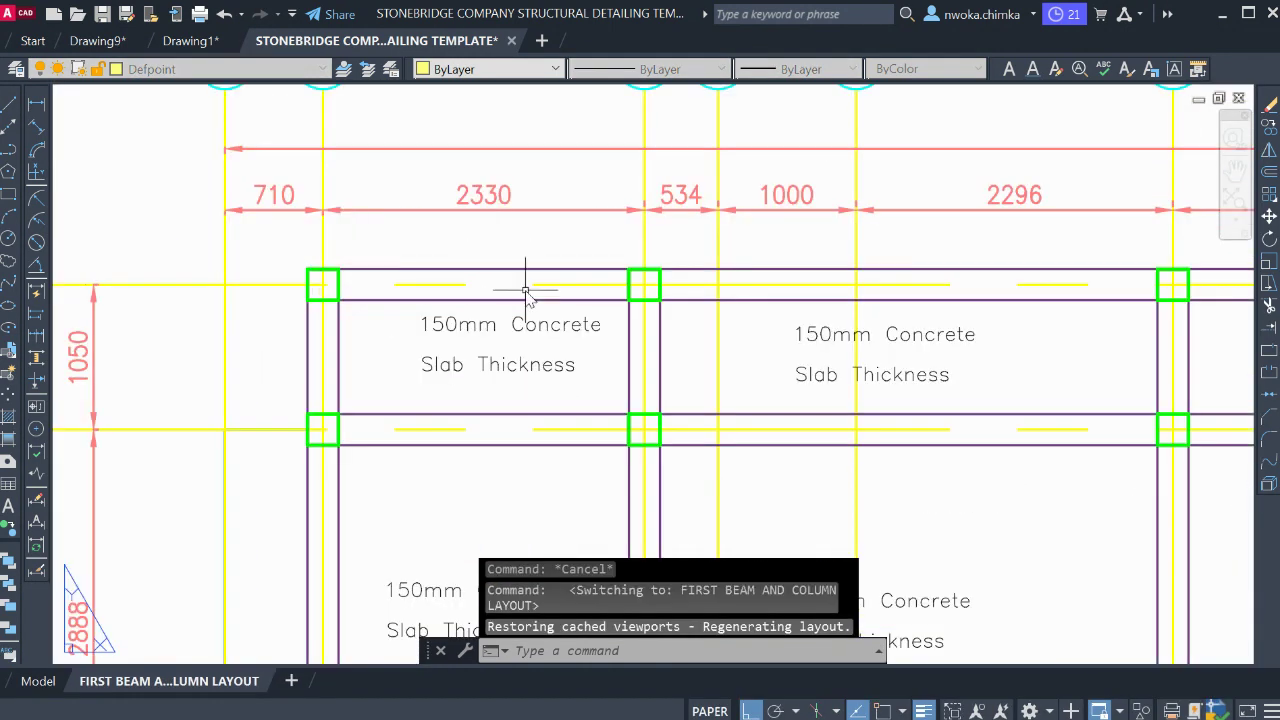
{"action": "scroll", "coordinate": [343, 277], "scroll_direction": "up", "scroll_amount": 2}
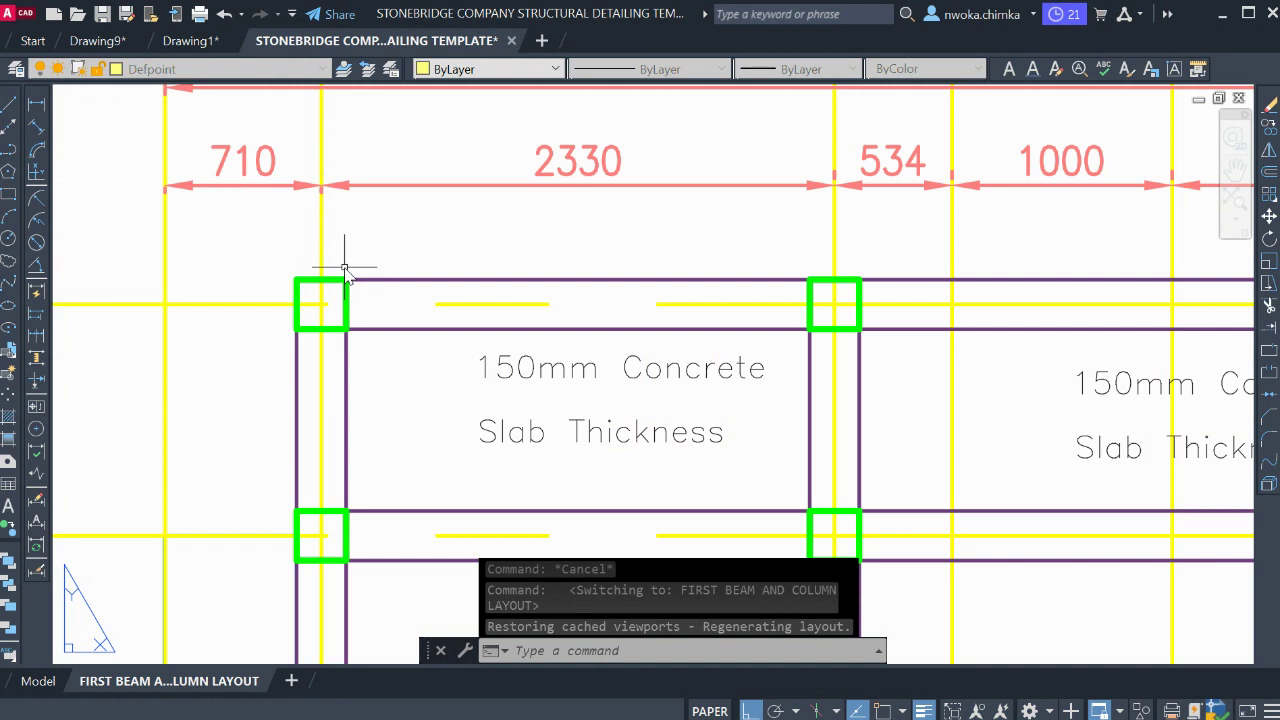
{"action": "scroll", "coordinate": [355, 290], "scroll_direction": "down", "scroll_amount": 5}
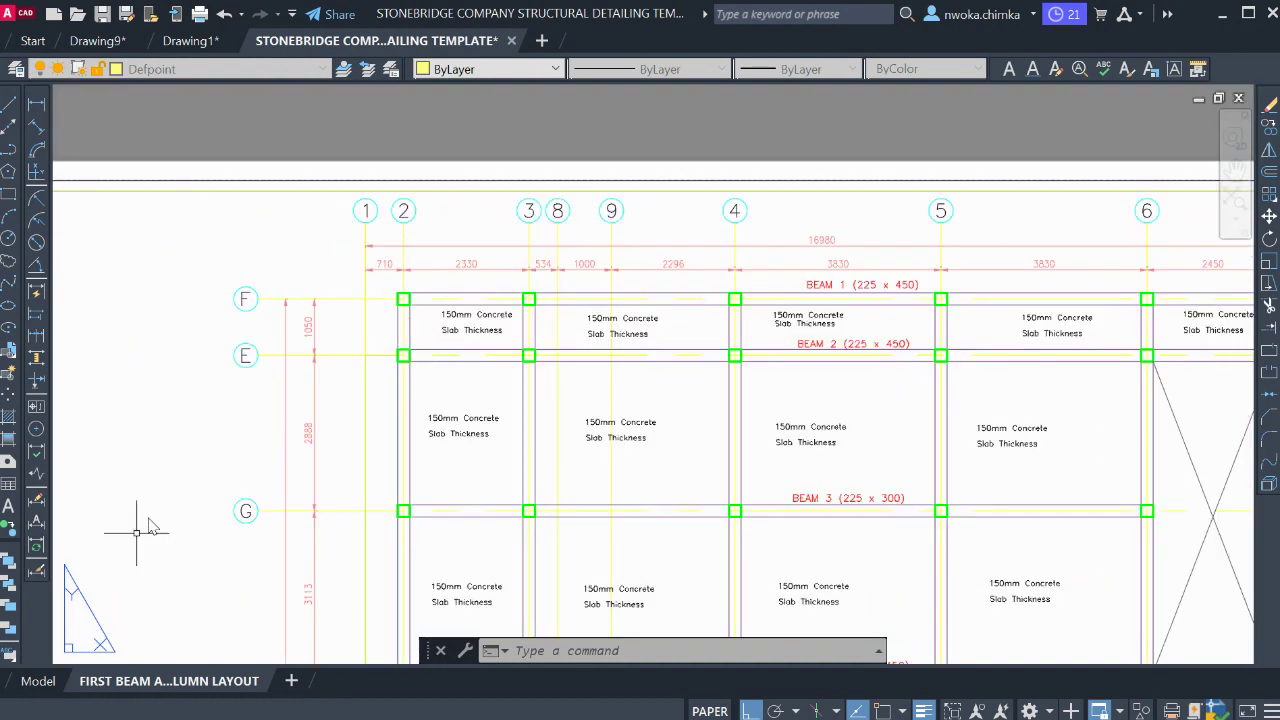
{"action": "left_click", "coordinate": [38, 680]}
{"action": "scroll", "coordinate": [515, 212], "scroll_direction": "up", "scroll_amount": 8}
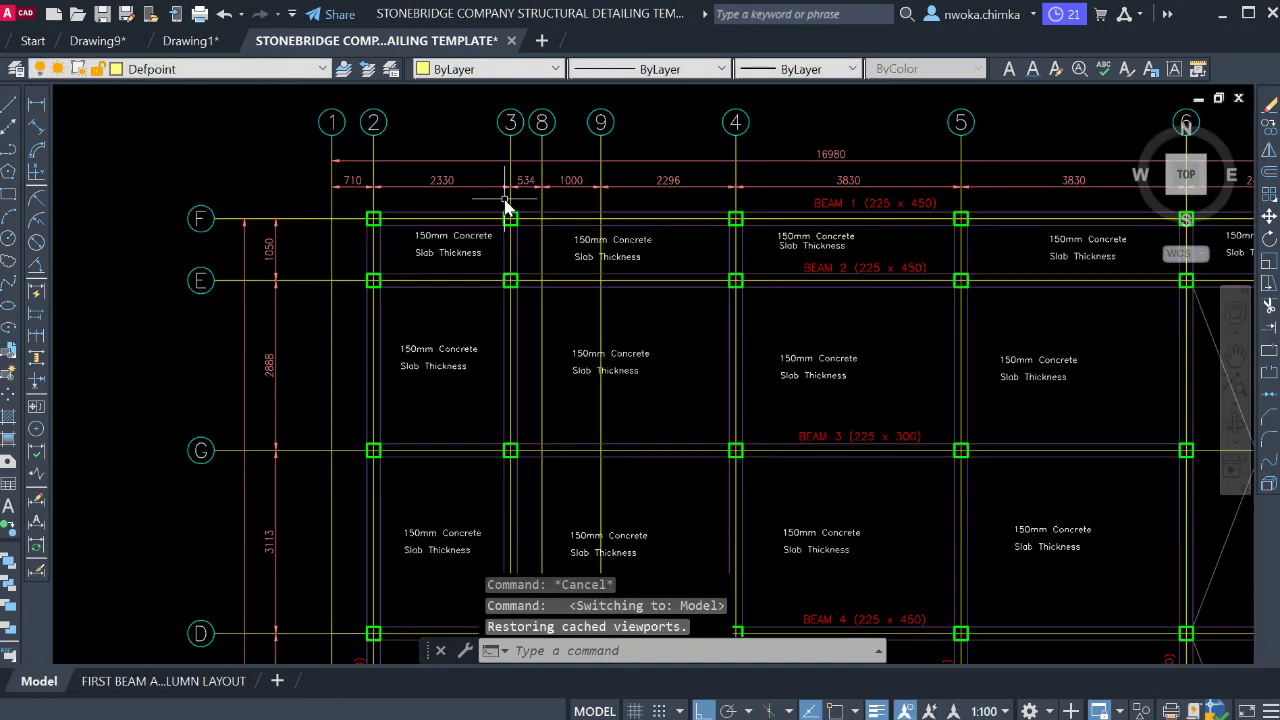
{"action": "scroll", "coordinate": [720, 344], "scroll_direction": "down", "scroll_amount": 2}
Pan to the top beams and start copying the BEAM 1 (225 x 450) label, then cancel
{"action": "middle_click_drag", "start_coordinate": [1056, 275], "coordinate": [932, 276]}
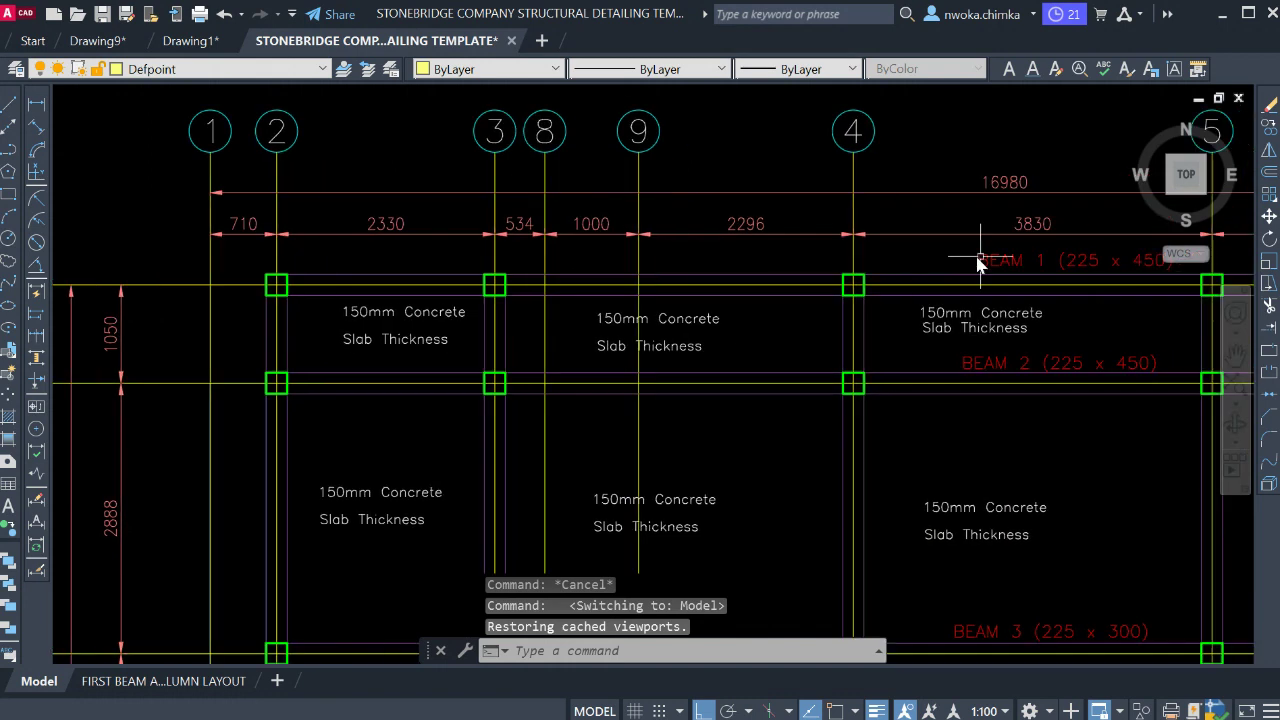
{"action": "left_click", "coordinate": [993, 263]}
{"action": "type", "text": "c"}
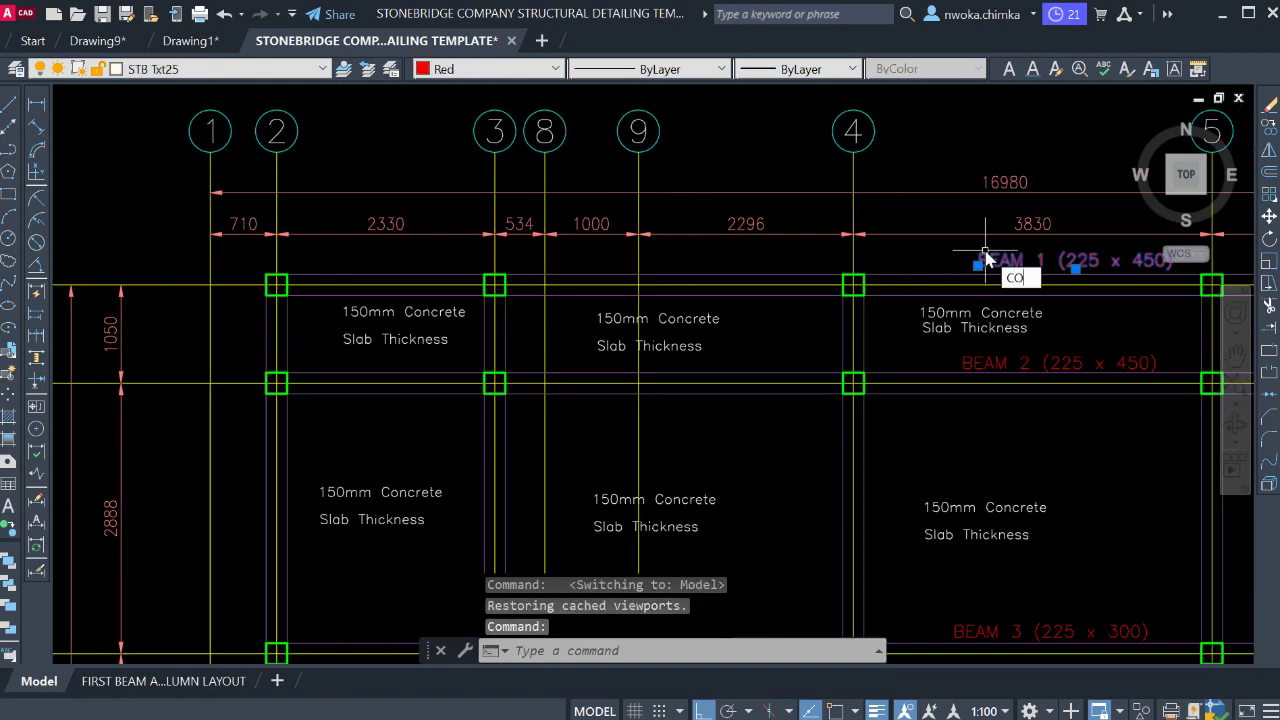
{"action": "key", "text": "Return"}
{"action": "left_click", "coordinate": [1060, 262]}
{"action": "scroll", "coordinate": [335, 255], "scroll_direction": "up", "scroll_amount": 4}
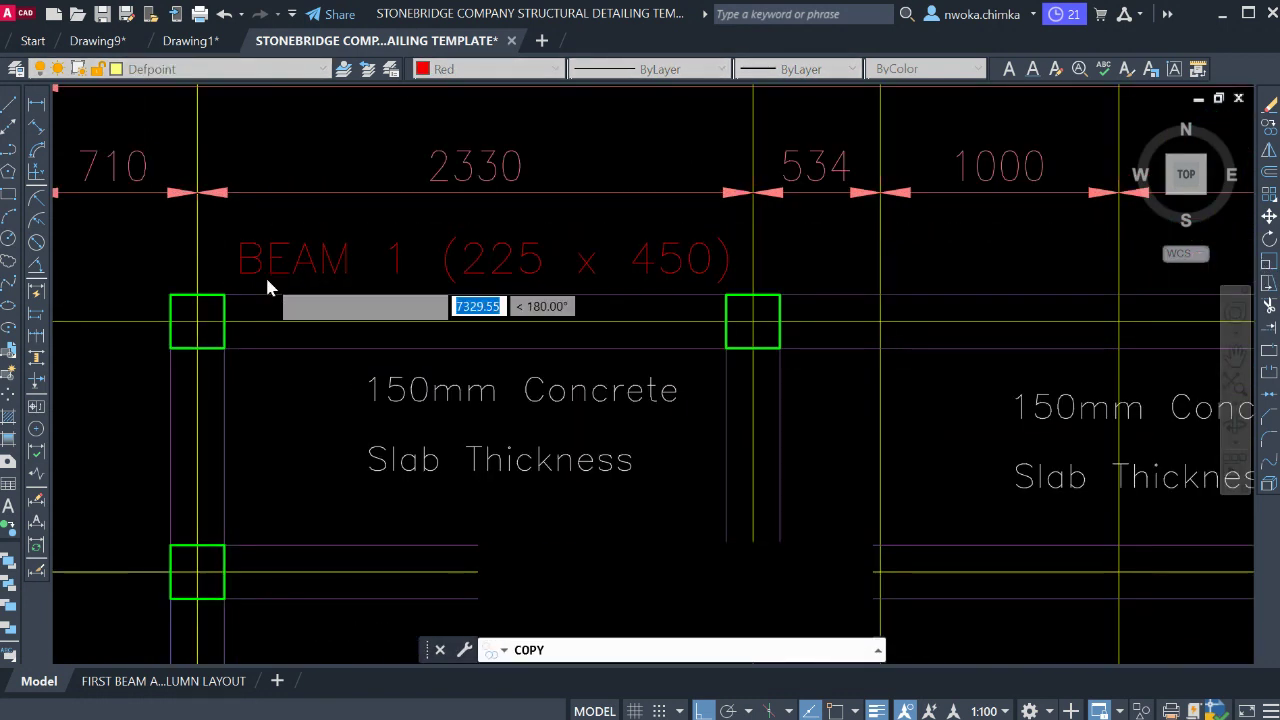
{"action": "key", "text": "Escape"}
Replace the beam label's text with C1
{"action": "double_click", "coordinate": [273, 248]}
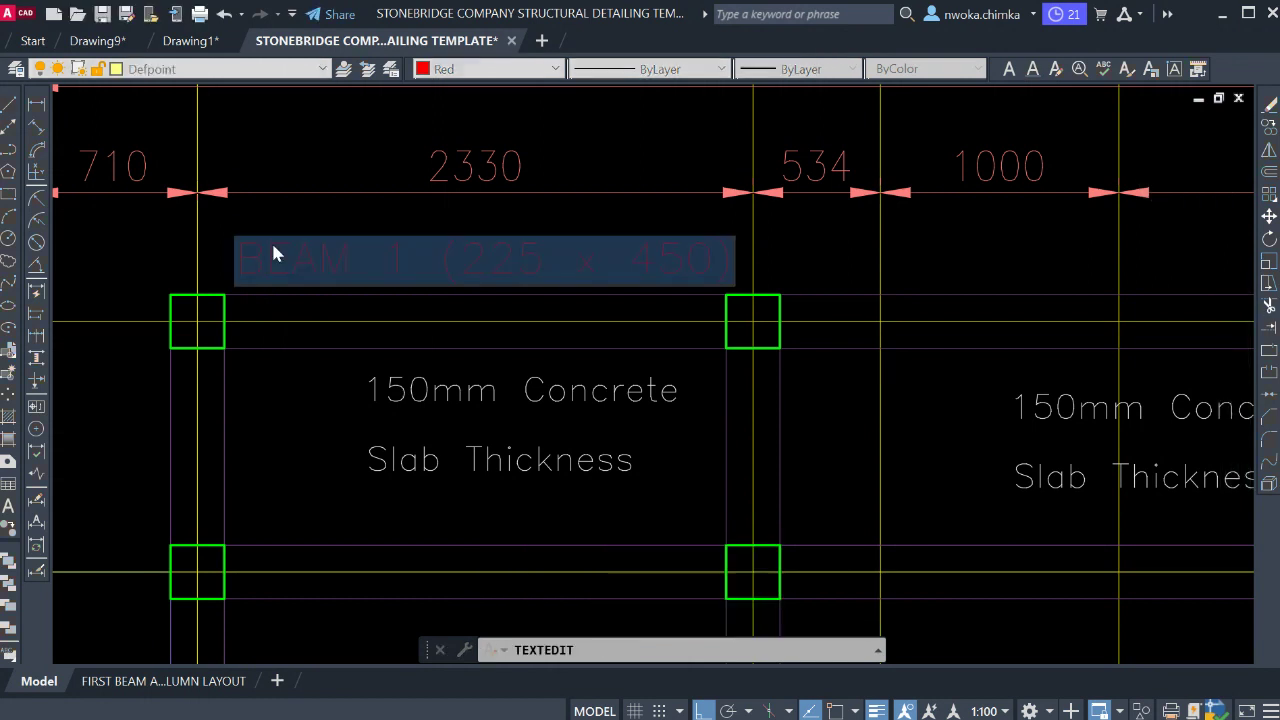
{"action": "key", "text": "Delete"}
{"action": "type", "text": "C1"}
{"action": "key", "text": "Return"}
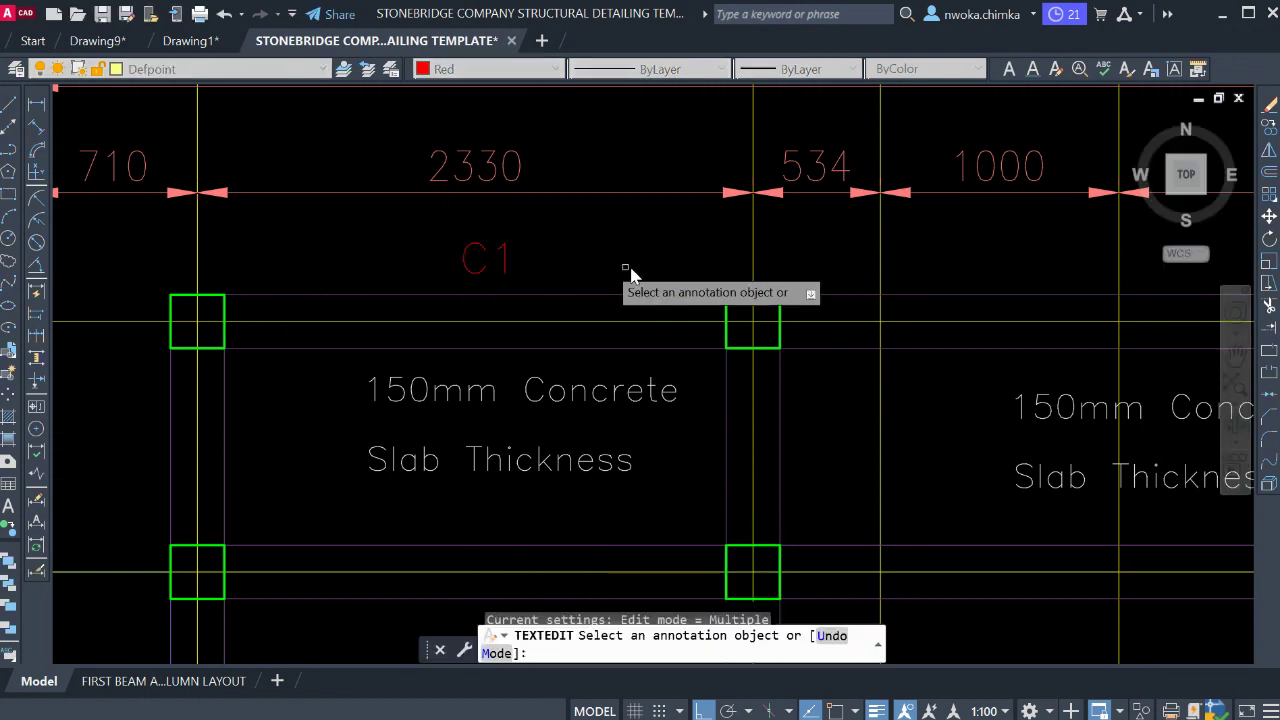
Move the C1 label beside the corner column at grids 2 and F
{"action": "left_click", "coordinate": [630, 272]}
{"action": "key", "text": "Escape"}
{"action": "left_click", "coordinate": [480, 255]}
{"action": "key", "text": "m"}
{"action": "key", "text": "Return"}
{"action": "left_click", "coordinate": [486, 275]}
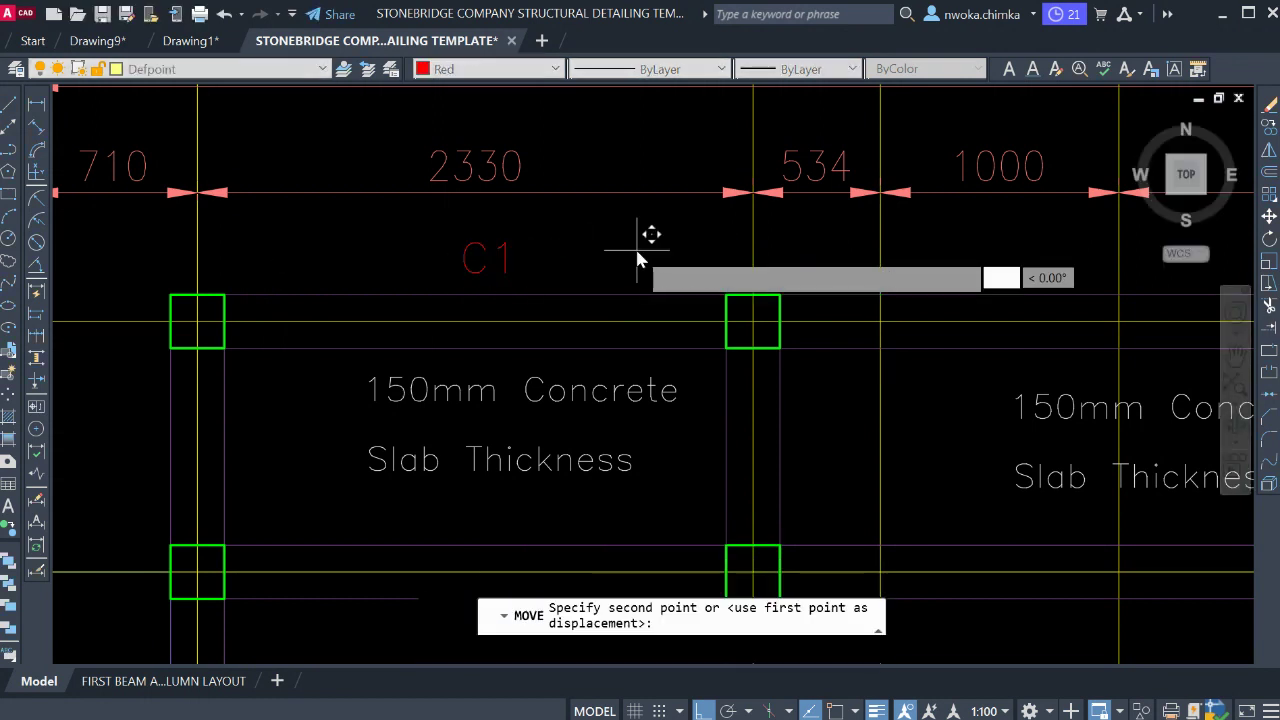
{"action": "left_click", "coordinate": [391, 283]}
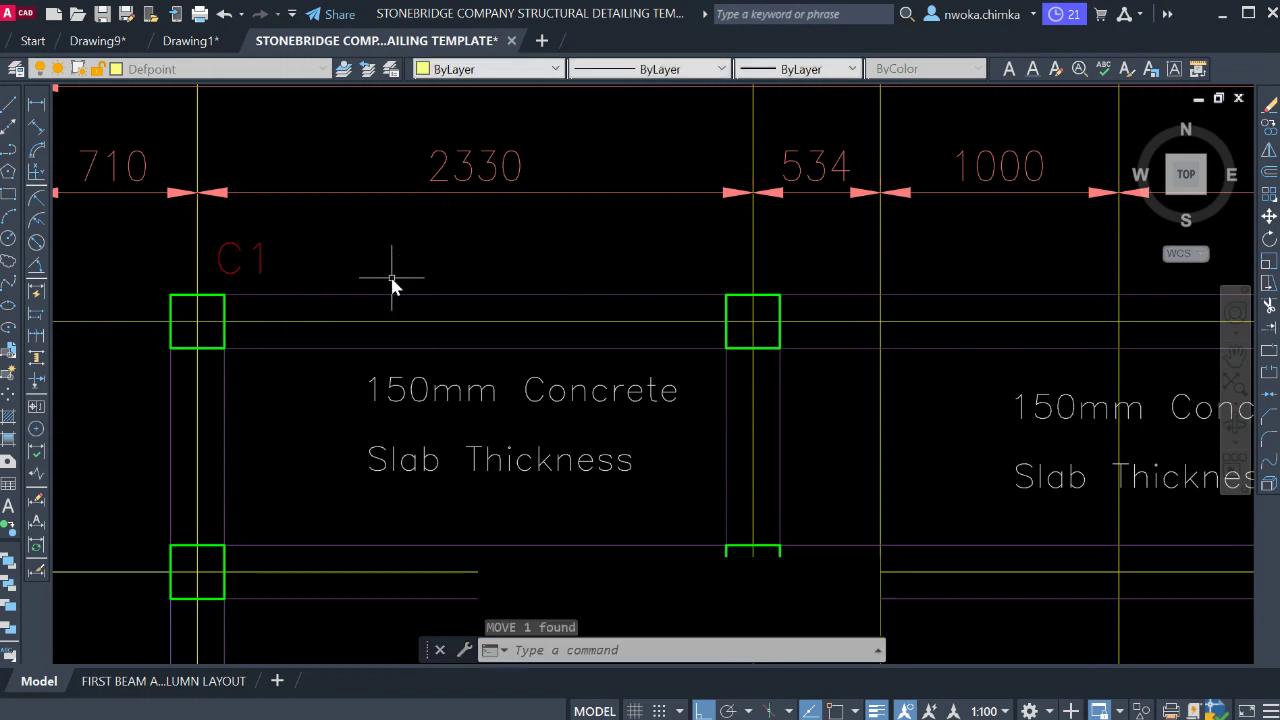
{"action": "scroll", "coordinate": [391, 283], "scroll_direction": "down", "scroll_amount": 5}
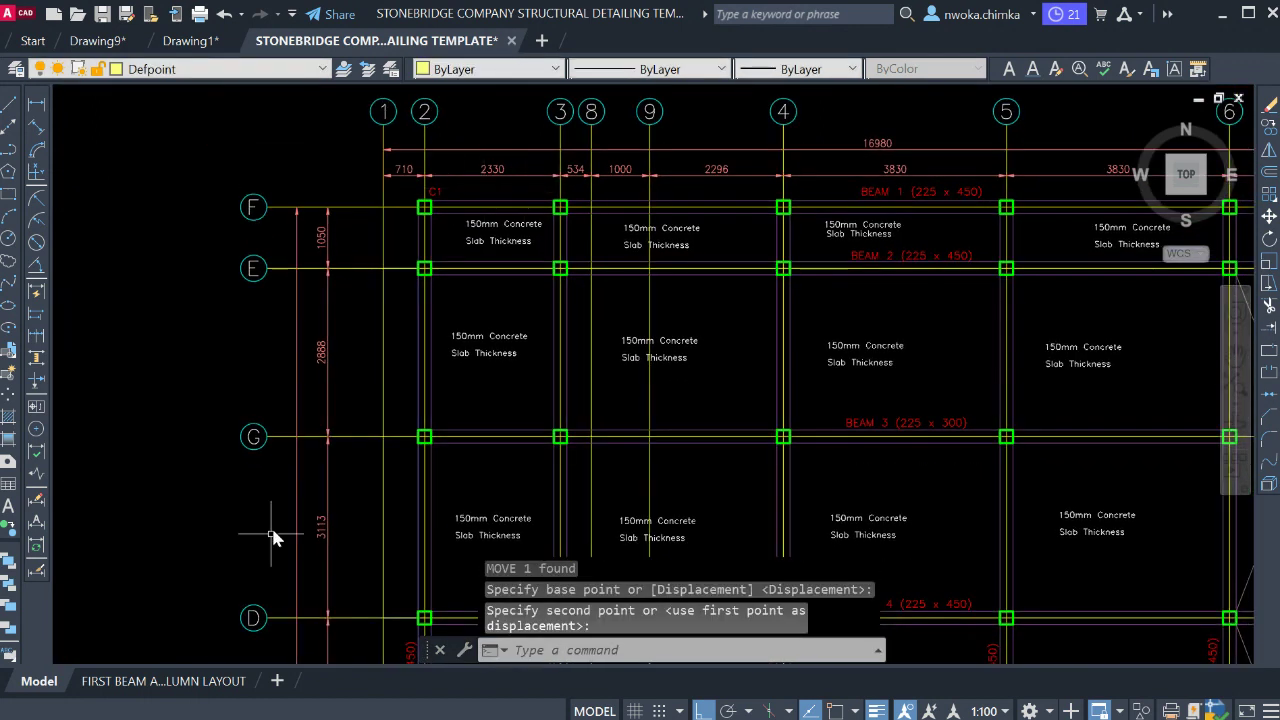
Check the C1 placement on the FIRST BEAM AND COLUMN LAYOUT sheet, then back in model space
{"action": "left_click", "coordinate": [171, 684]}
{"action": "scroll", "coordinate": [418, 300], "scroll_direction": "up", "scroll_amount": 5}
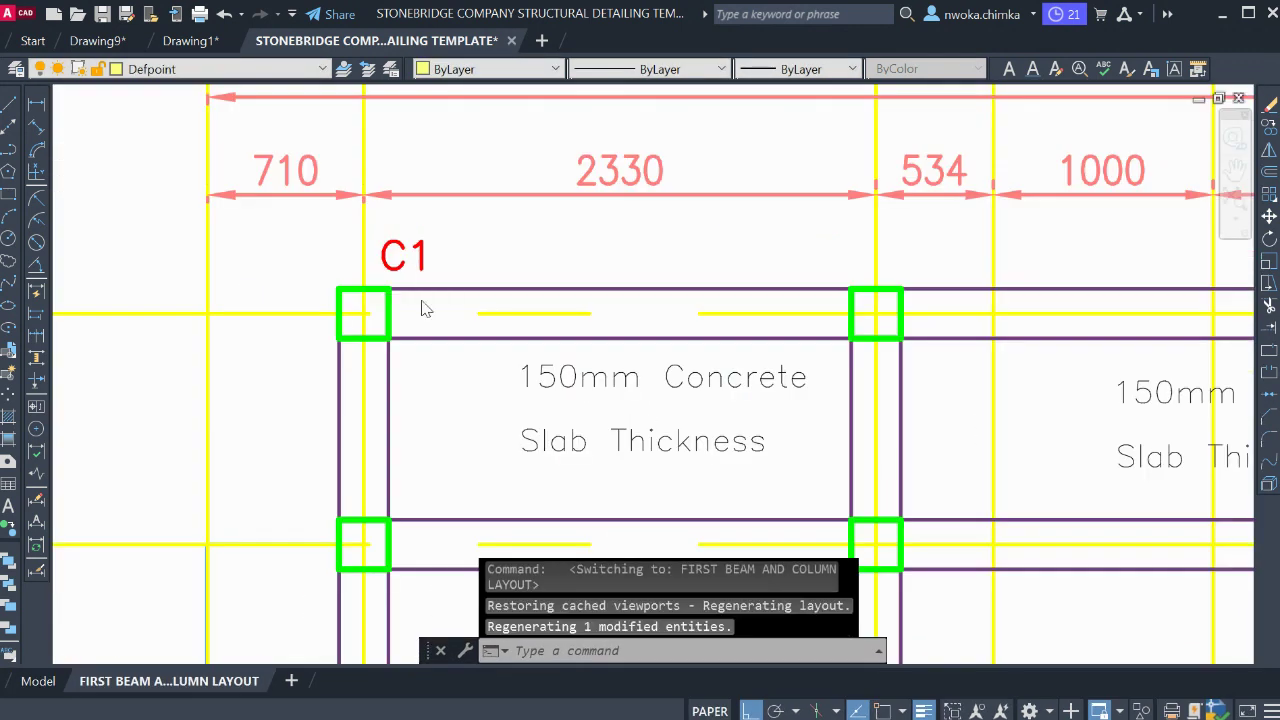
{"action": "scroll", "coordinate": [443, 194], "scroll_direction": "up", "scroll_amount": 2}
{"action": "scroll", "coordinate": [340, 254], "scroll_direction": "down", "scroll_amount": 2}
{"action": "left_click", "coordinate": [38, 681]}
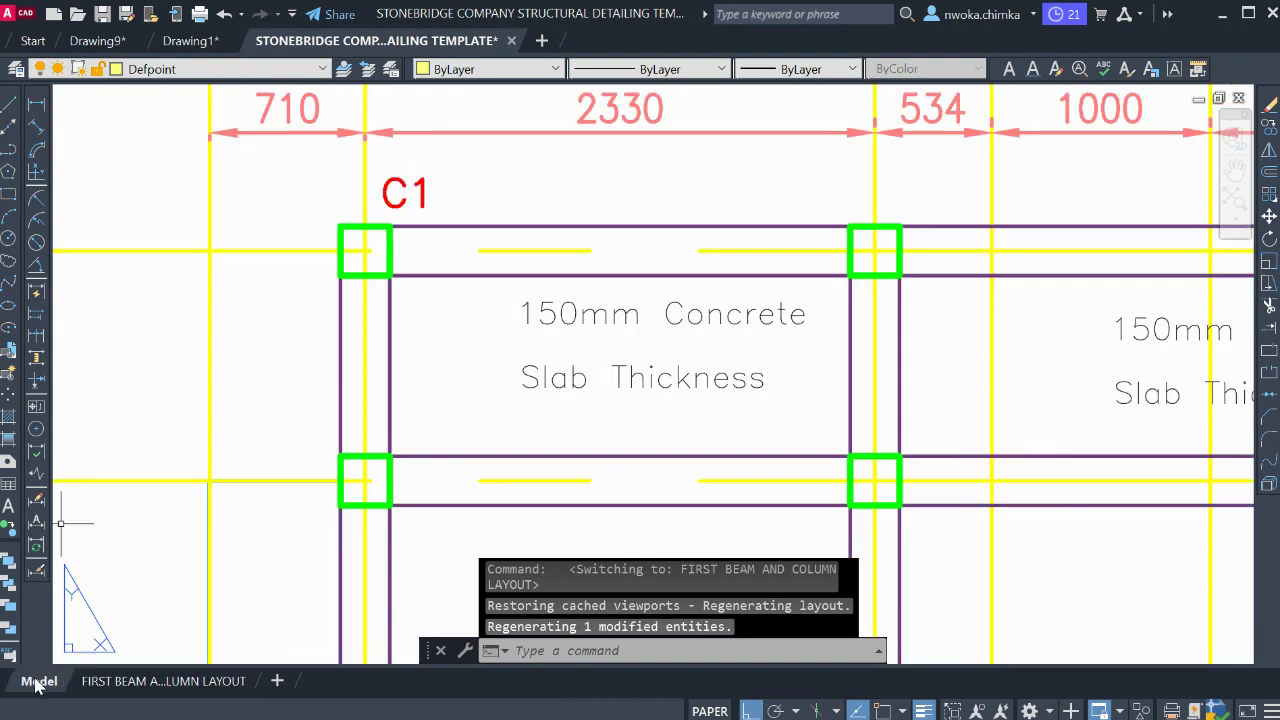
{"action": "scroll", "coordinate": [441, 369], "scroll_direction": "up", "scroll_amount": 3}
{"action": "scroll", "coordinate": [443, 286], "scroll_direction": "down", "scroll_amount": 2}
{"action": "scroll", "coordinate": [358, 383], "scroll_direction": "up", "scroll_amount": 2}
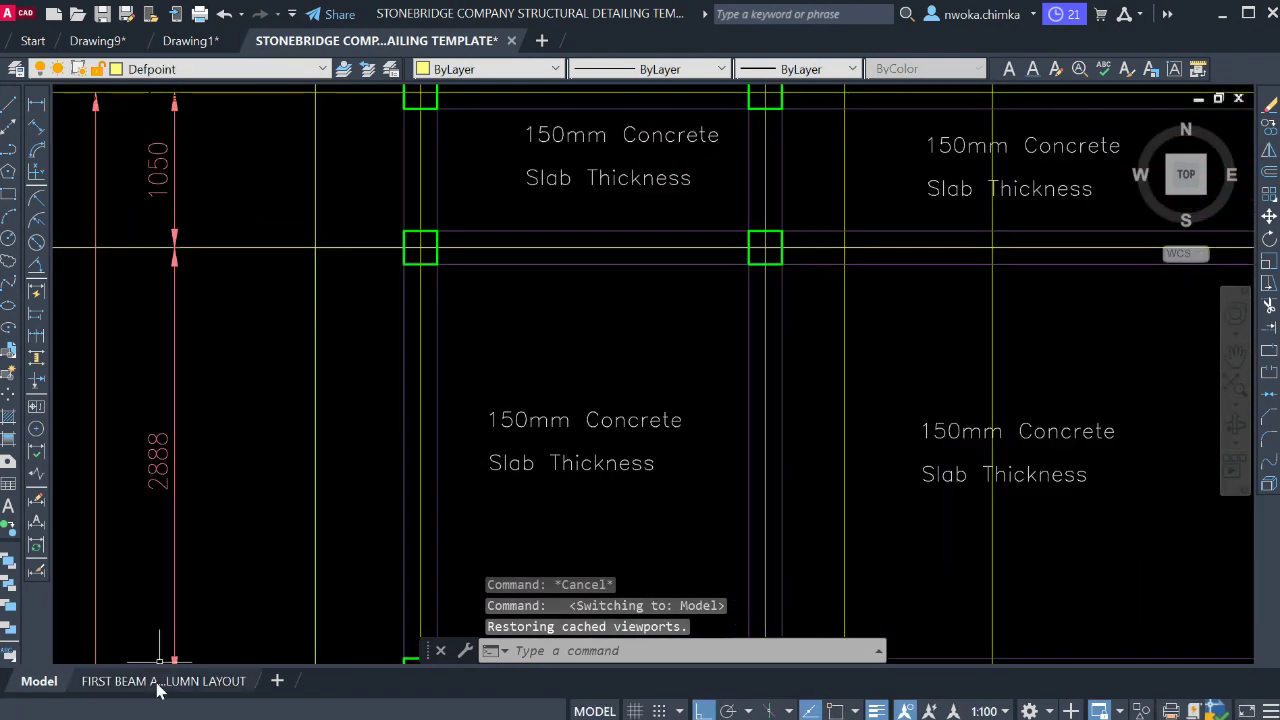
Compare the layout sheet and model space again, finishing in model space near C1
{"action": "left_click", "coordinate": [163, 681]}
{"action": "left_click", "coordinate": [38, 708]}
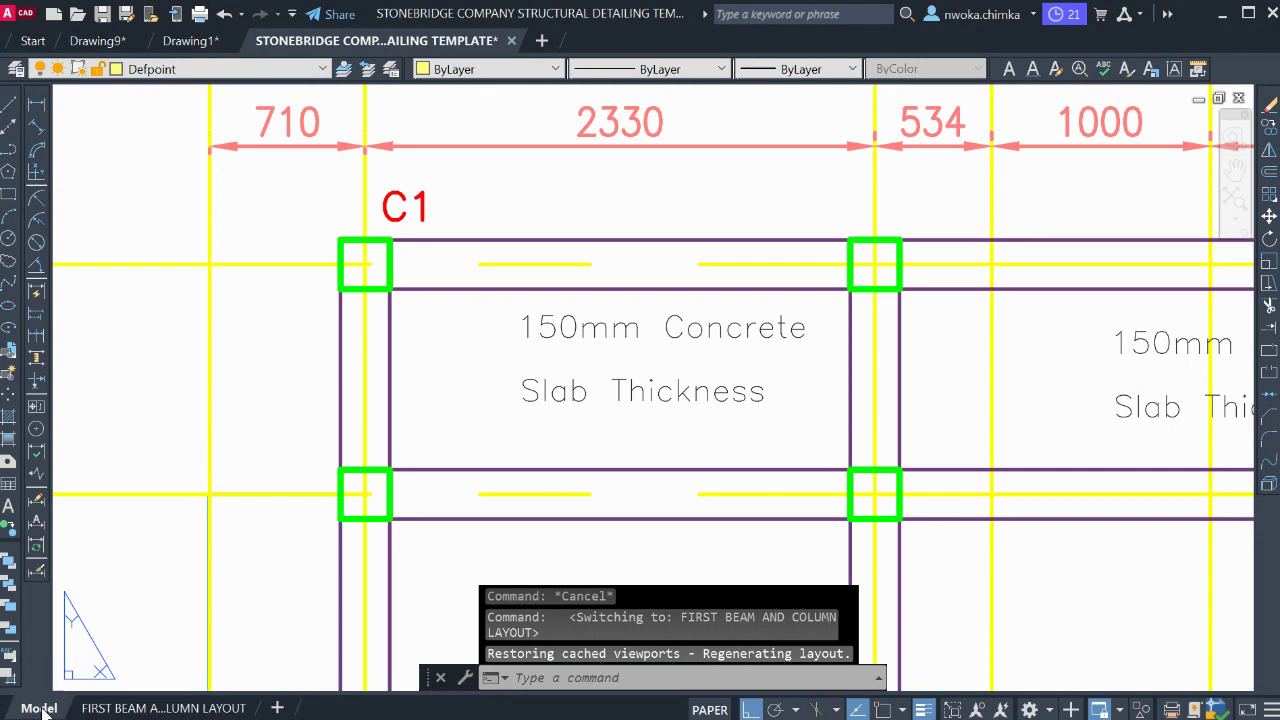
{"action": "scroll", "coordinate": [440, 280], "scroll_direction": "down", "scroll_amount": 5}
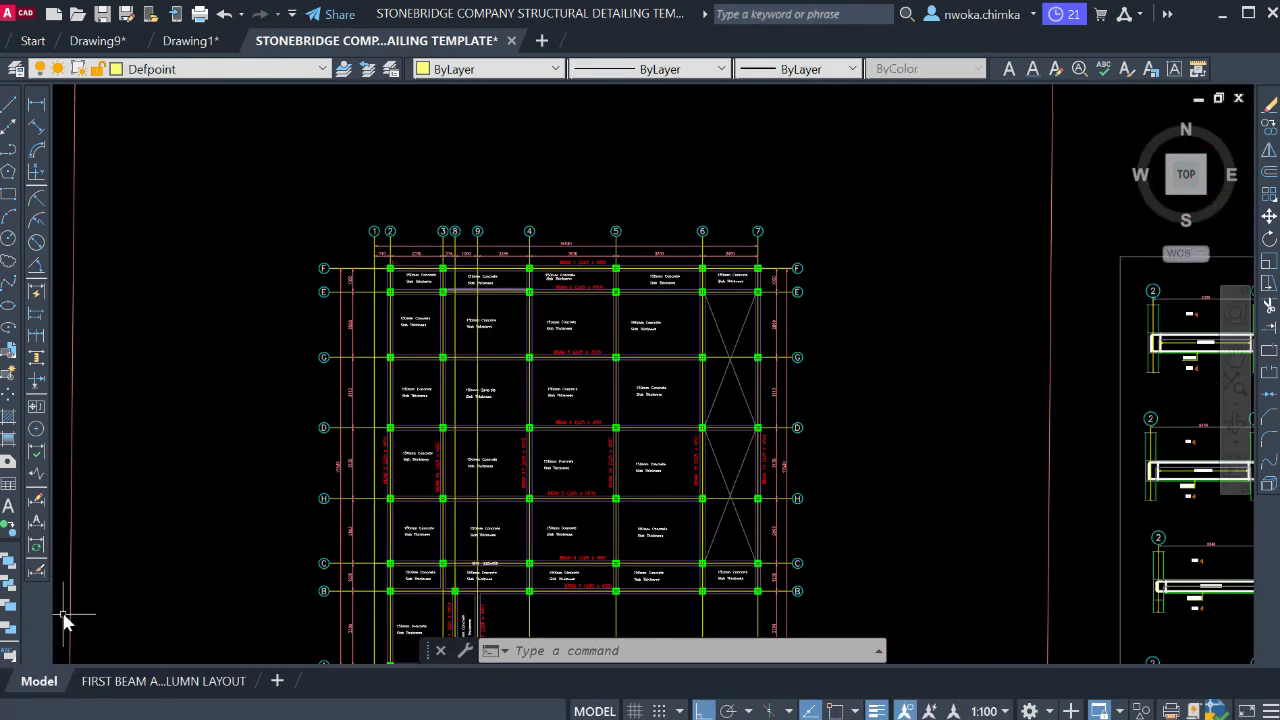
{"action": "left_click", "coordinate": [140, 681]}
{"action": "scroll", "coordinate": [360, 240], "scroll_direction": "down", "scroll_amount": 5}
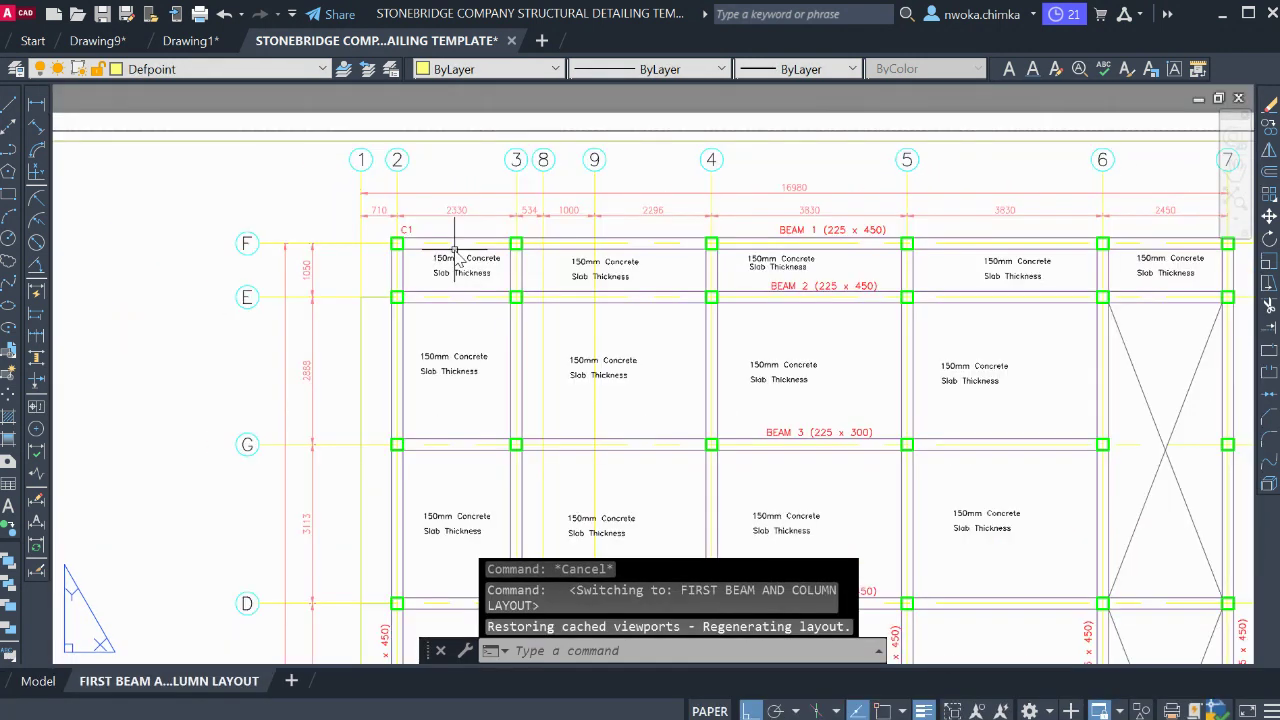
{"action": "scroll", "coordinate": [457, 246], "scroll_direction": "up", "scroll_amount": 5}
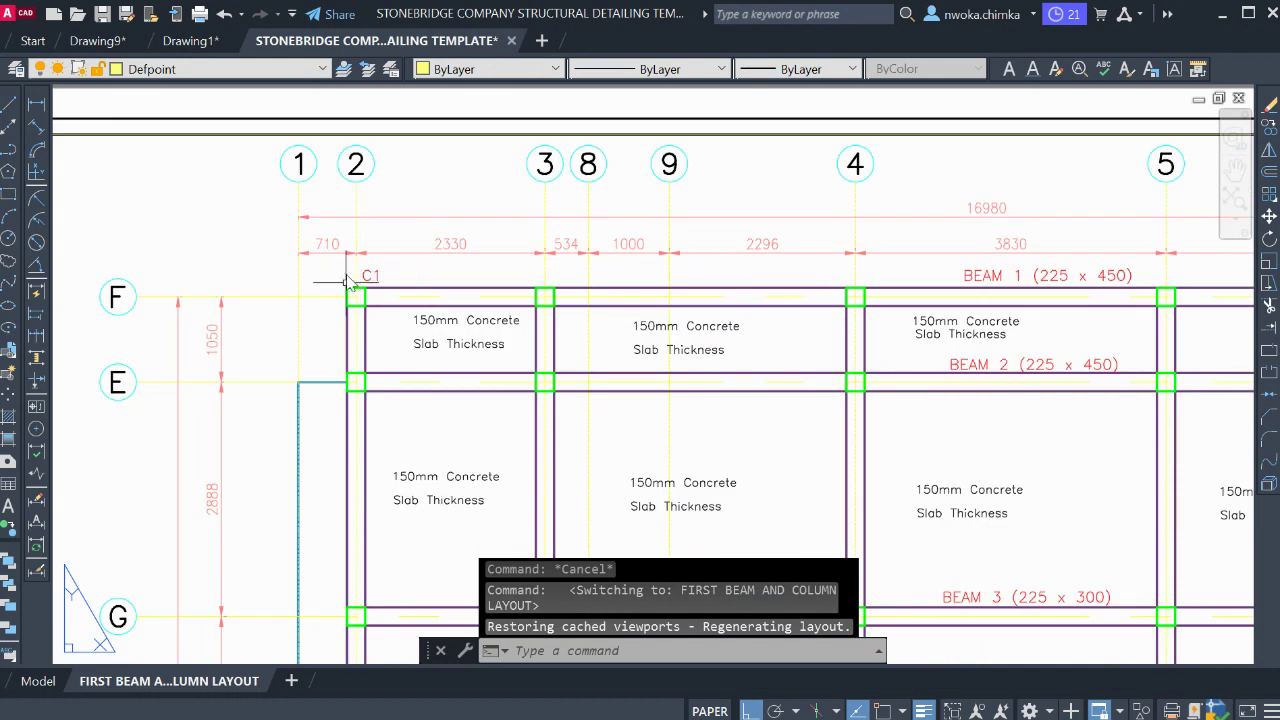
{"action": "left_click", "coordinate": [55, 684]}
{"action": "scroll", "coordinate": [421, 283], "scroll_direction": "up", "scroll_amount": 6}
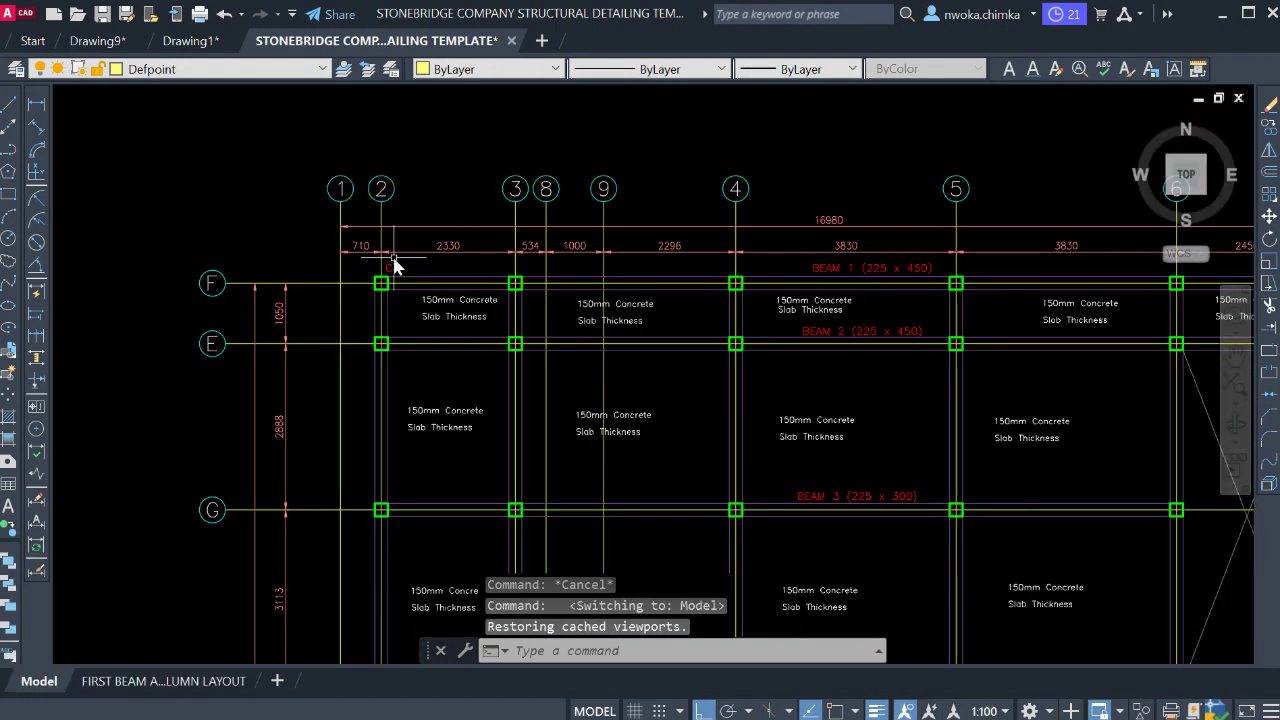
Window-select the C1 label and erase it with E
{"action": "left_click", "coordinate": [400, 285]}
{"action": "left_click", "coordinate": [410, 276]}
{"action": "type", "text": "e"}
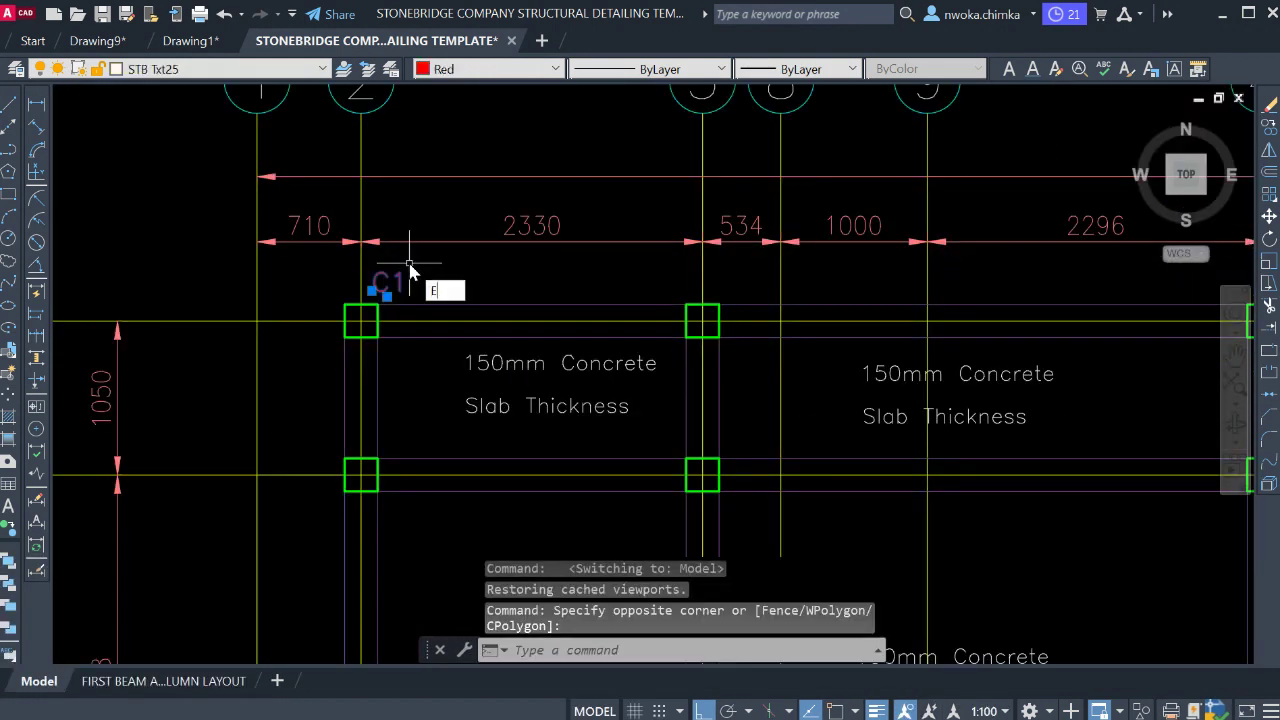
{"action": "key", "text": "Return"}
View the FIRST BEAM AND COLUMN LAYOUT sheet, then return to model space
{"action": "scroll", "coordinate": [418, 265], "scroll_direction": "down", "scroll_amount": 5}
{"action": "scroll", "coordinate": [505, 232], "scroll_direction": "down", "scroll_amount": 6}
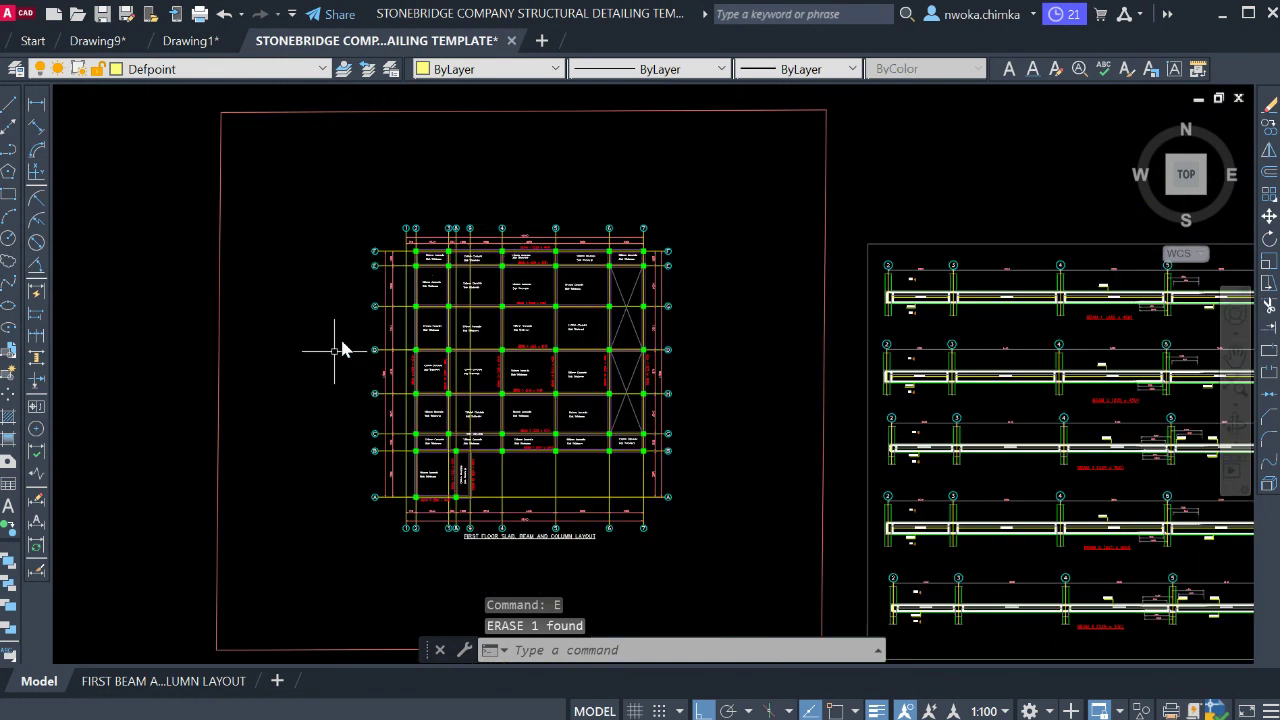
{"action": "left_click", "coordinate": [163, 681]}
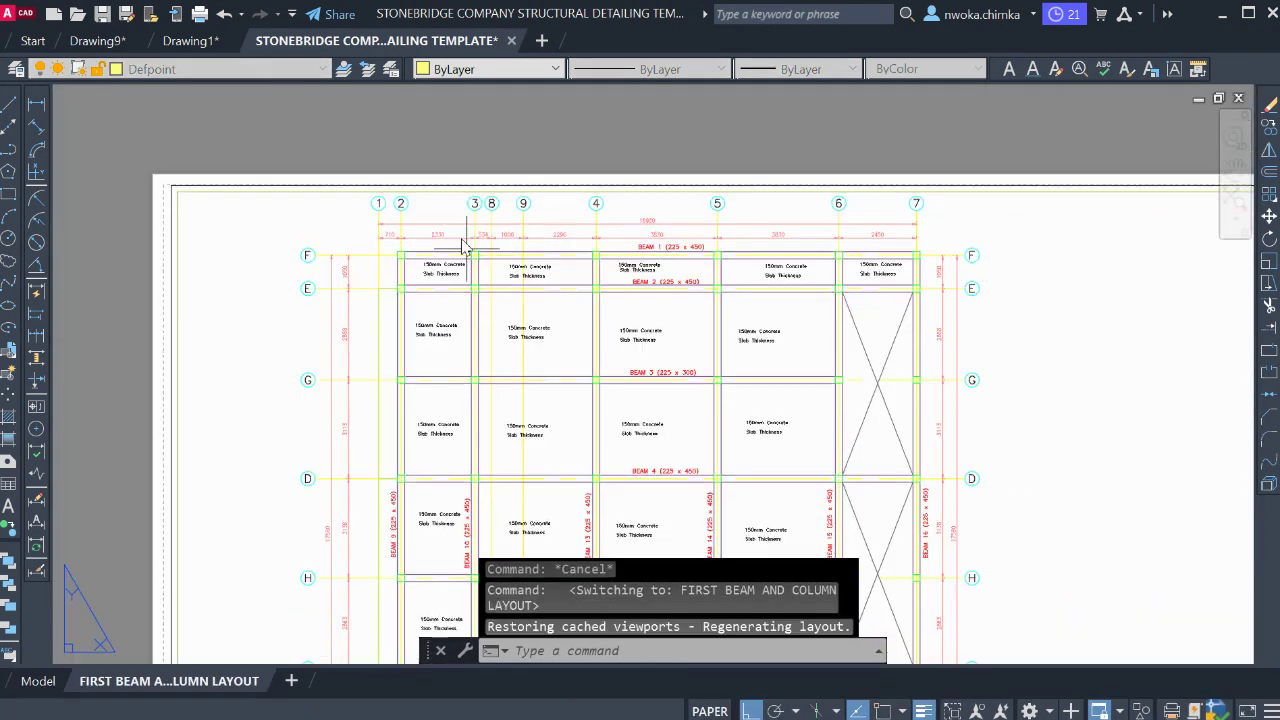
{"action": "scroll", "coordinate": [430, 248], "scroll_direction": "down", "scroll_amount": 2}
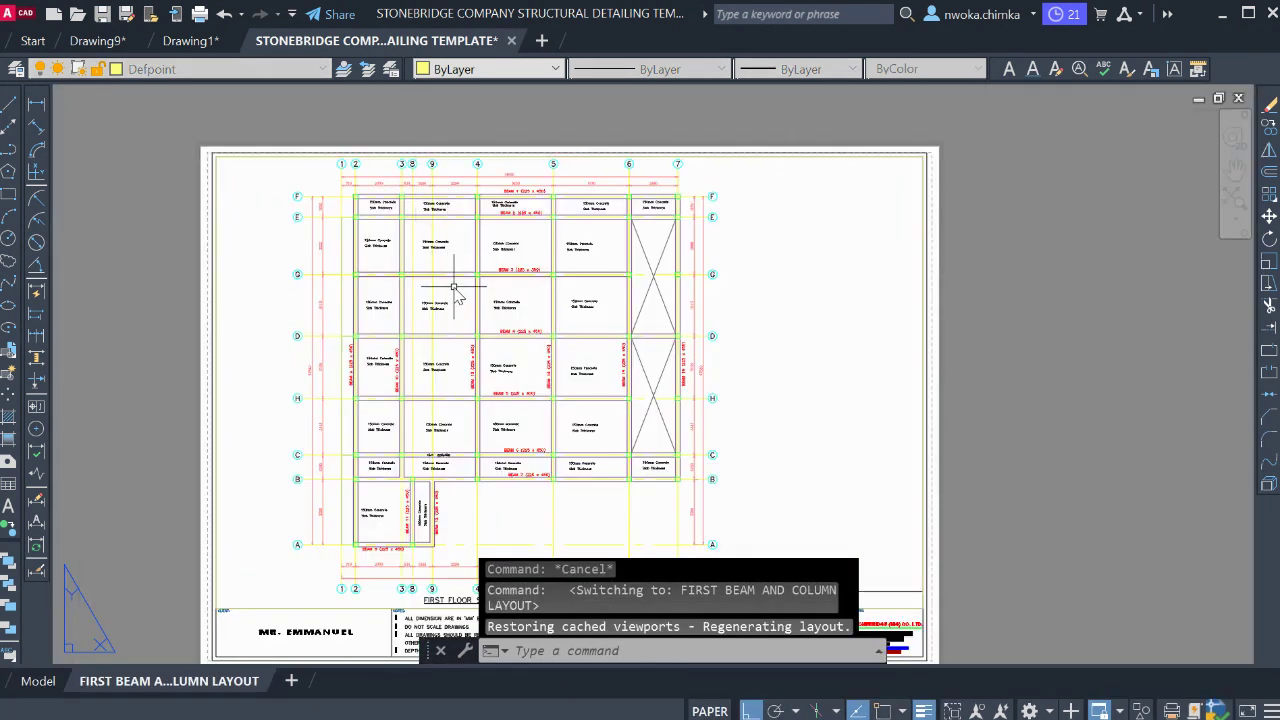
{"action": "scroll", "coordinate": [455, 290], "scroll_direction": "down", "scroll_amount": 2}
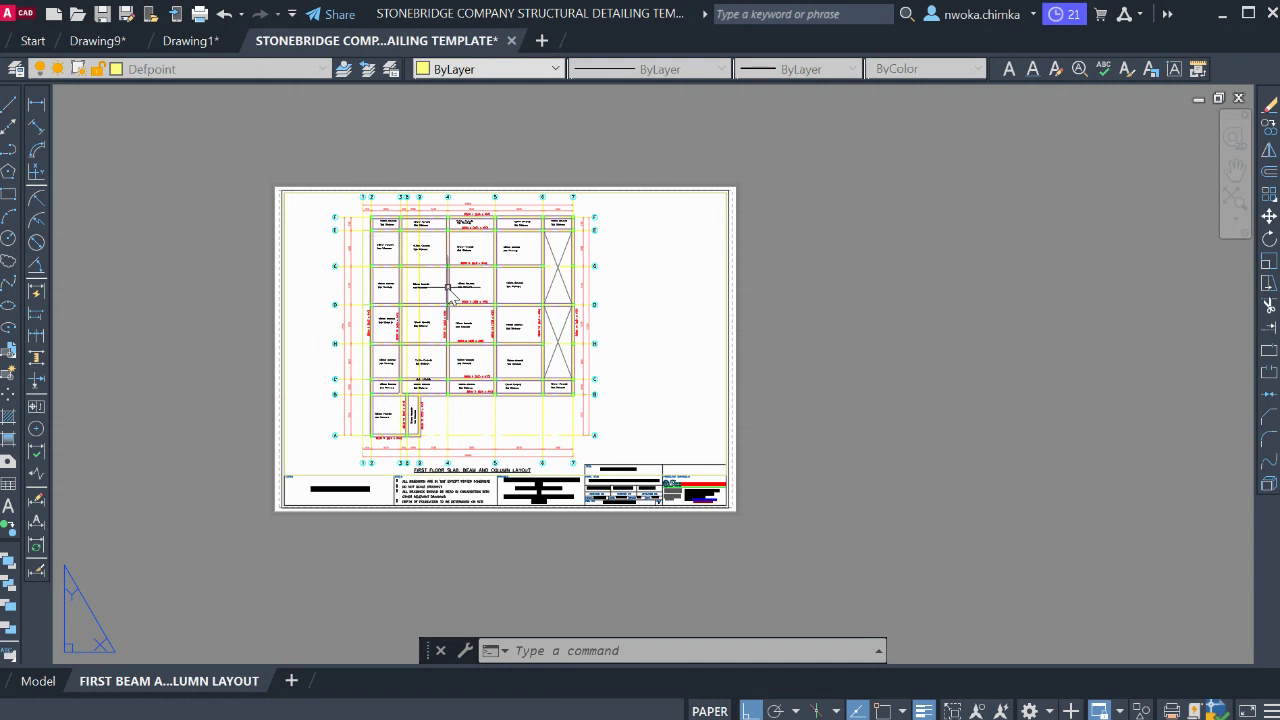
{"action": "left_click", "coordinate": [46, 686]}
Switch to the layout sheet once and come back to model space
{"action": "scroll", "coordinate": [390, 330], "scroll_direction": "down", "scroll_amount": 5}
{"action": "scroll", "coordinate": [698, 390], "scroll_direction": "up", "scroll_amount": 2}
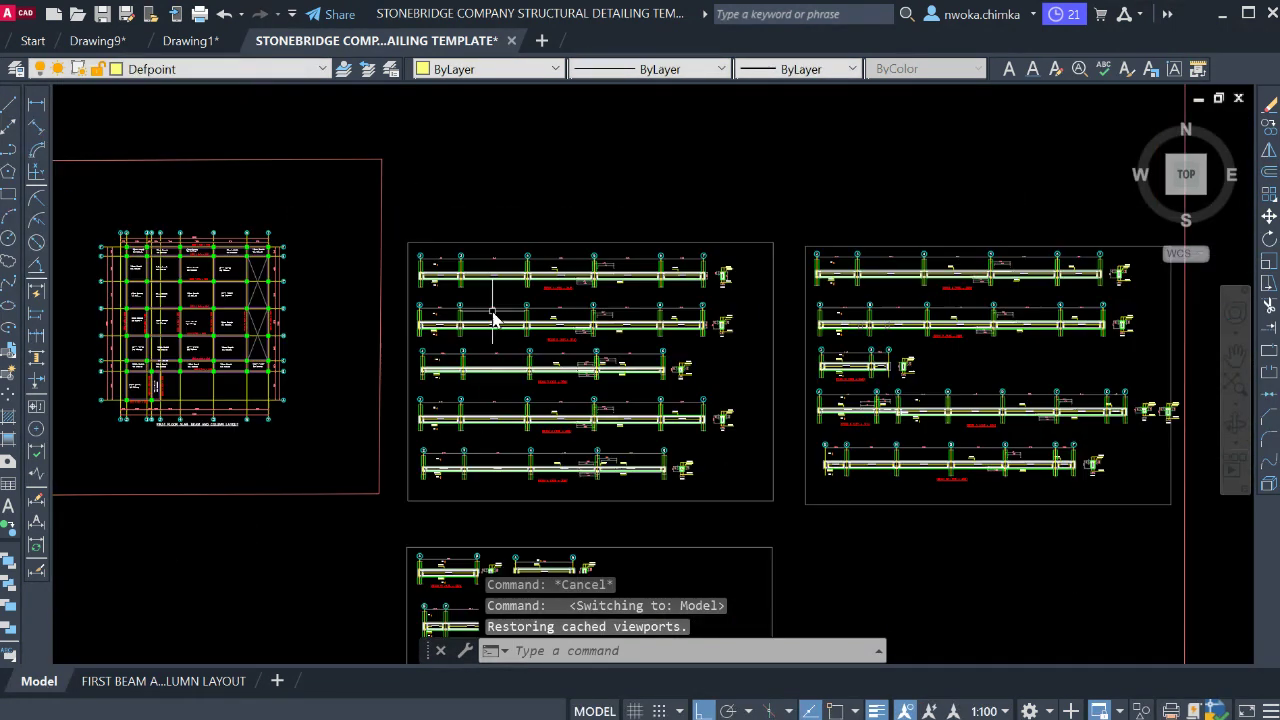
{"action": "left_click", "coordinate": [133, 682]}
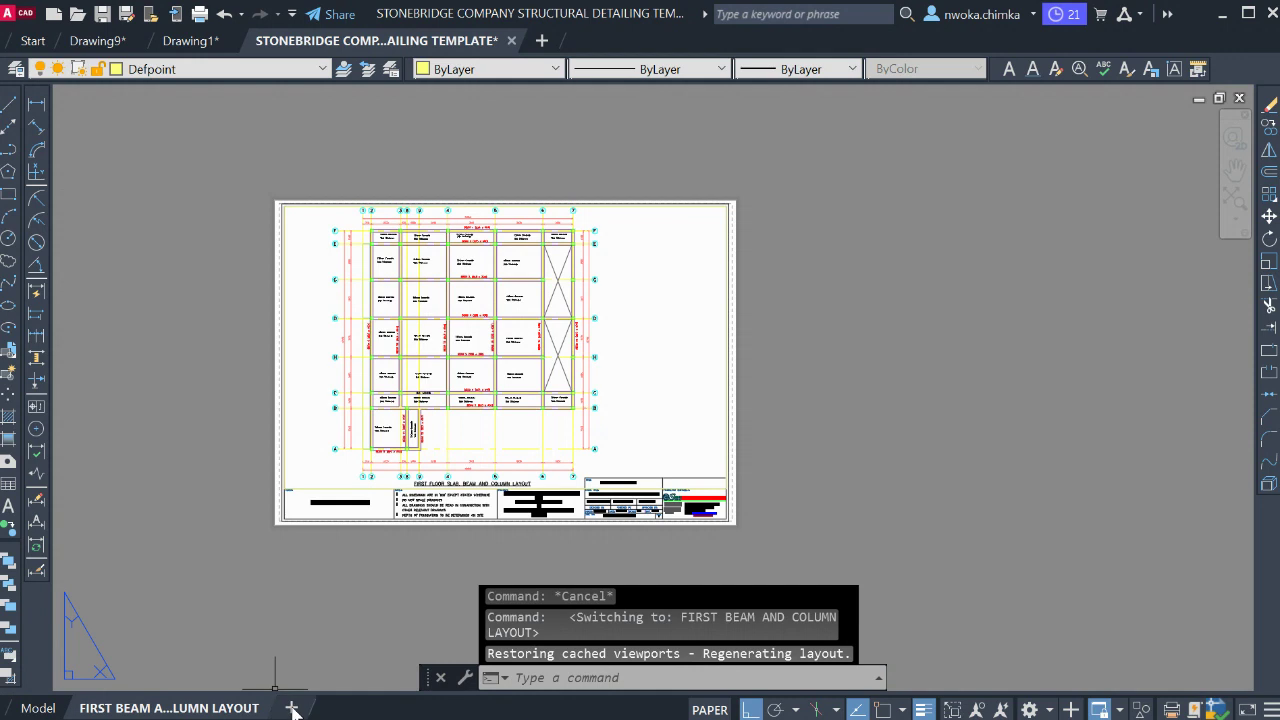
{"action": "left_click", "coordinate": [38, 707]}
Pan and zoom to frame the floor plan beside the three beam elevation detail sheets
{"action": "scroll", "coordinate": [550, 290], "scroll_direction": "down", "scroll_amount": 3}
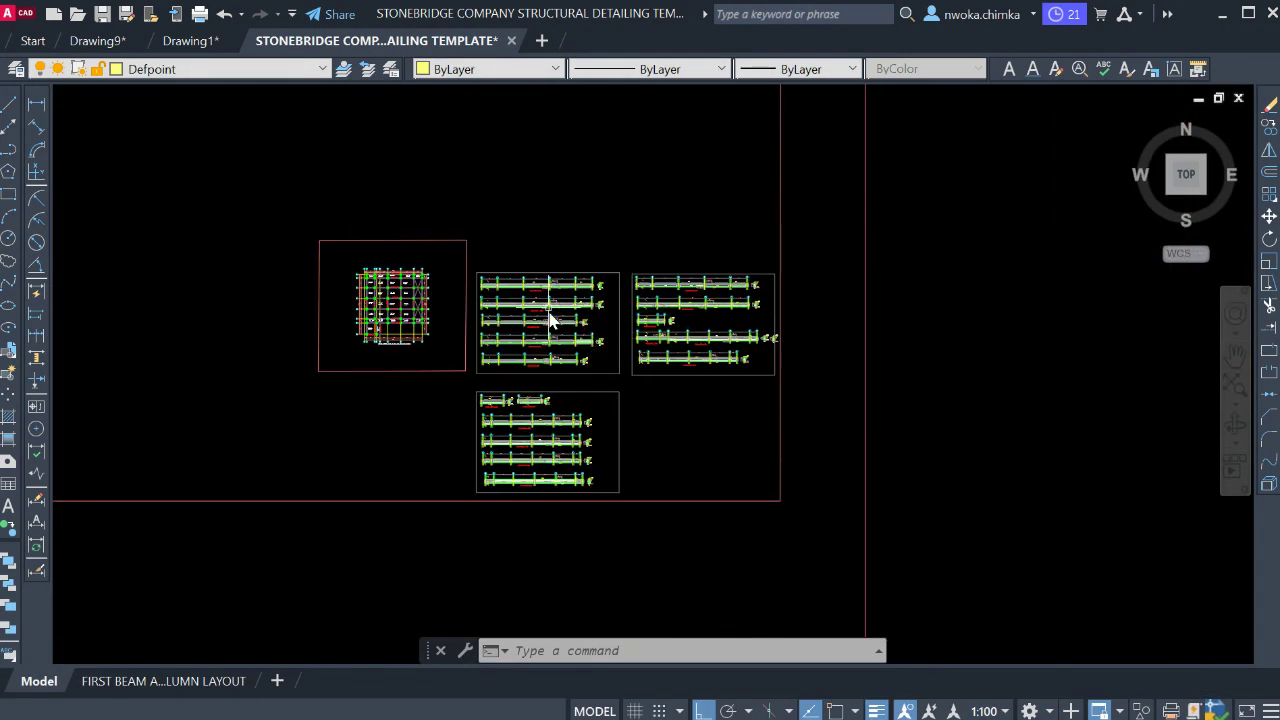
{"action": "scroll", "coordinate": [550, 300], "scroll_direction": "up", "scroll_amount": 2}
{"action": "scroll", "coordinate": [266, 280], "scroll_direction": "up", "scroll_amount": 3}
{"action": "scroll", "coordinate": [343, 509], "scroll_direction": "up", "scroll_amount": 2}
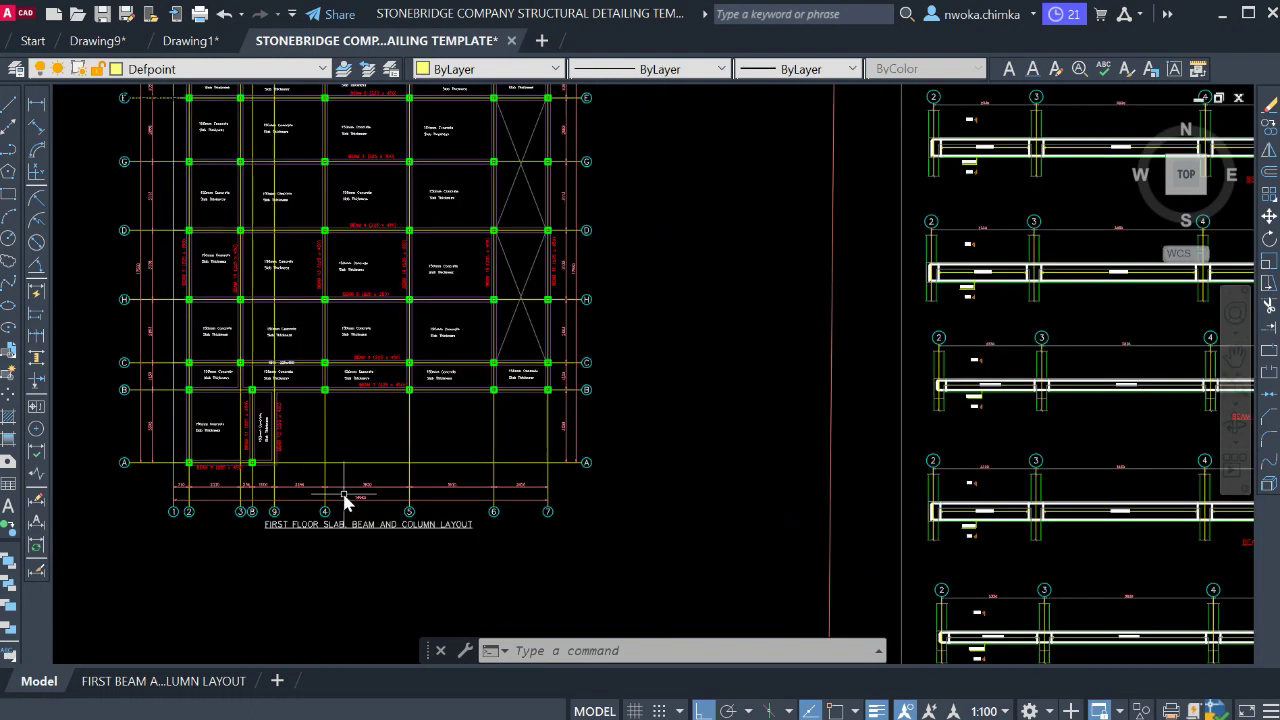
{"action": "scroll", "coordinate": [314, 534], "scroll_direction": "up", "scroll_amount": 2}
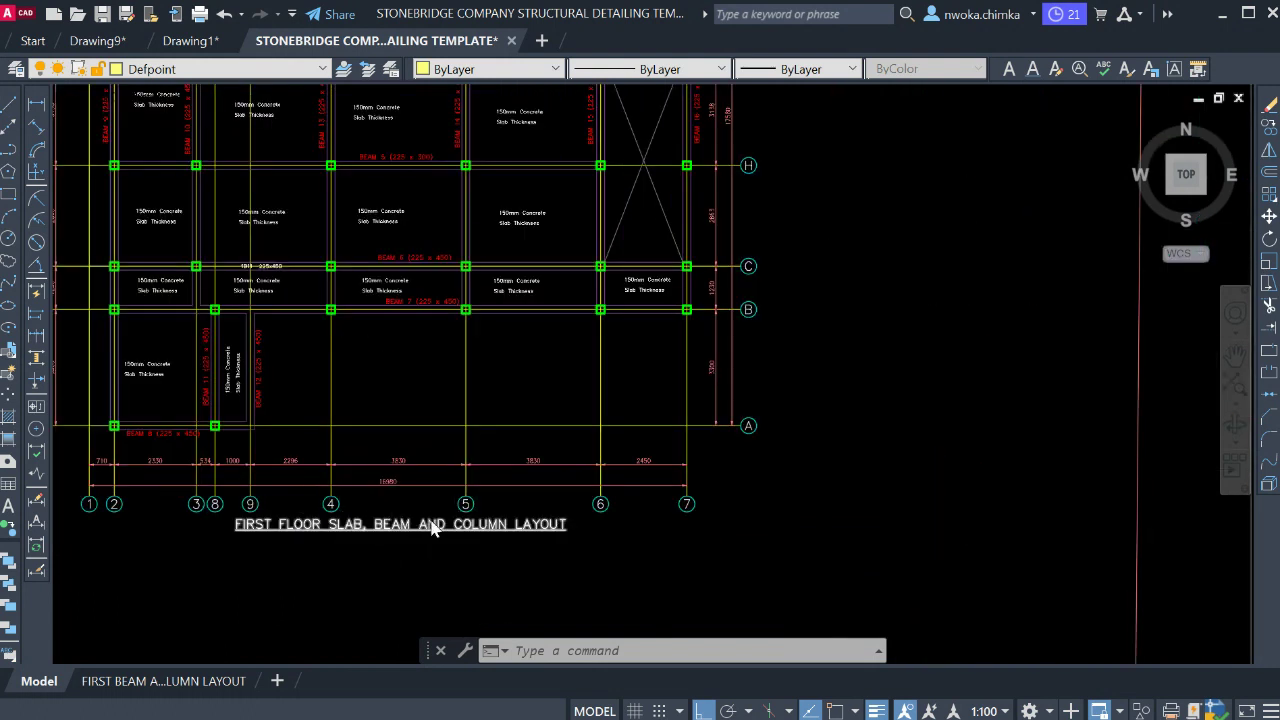
{"action": "scroll", "coordinate": [430, 420], "scroll_direction": "down", "scroll_amount": 6}
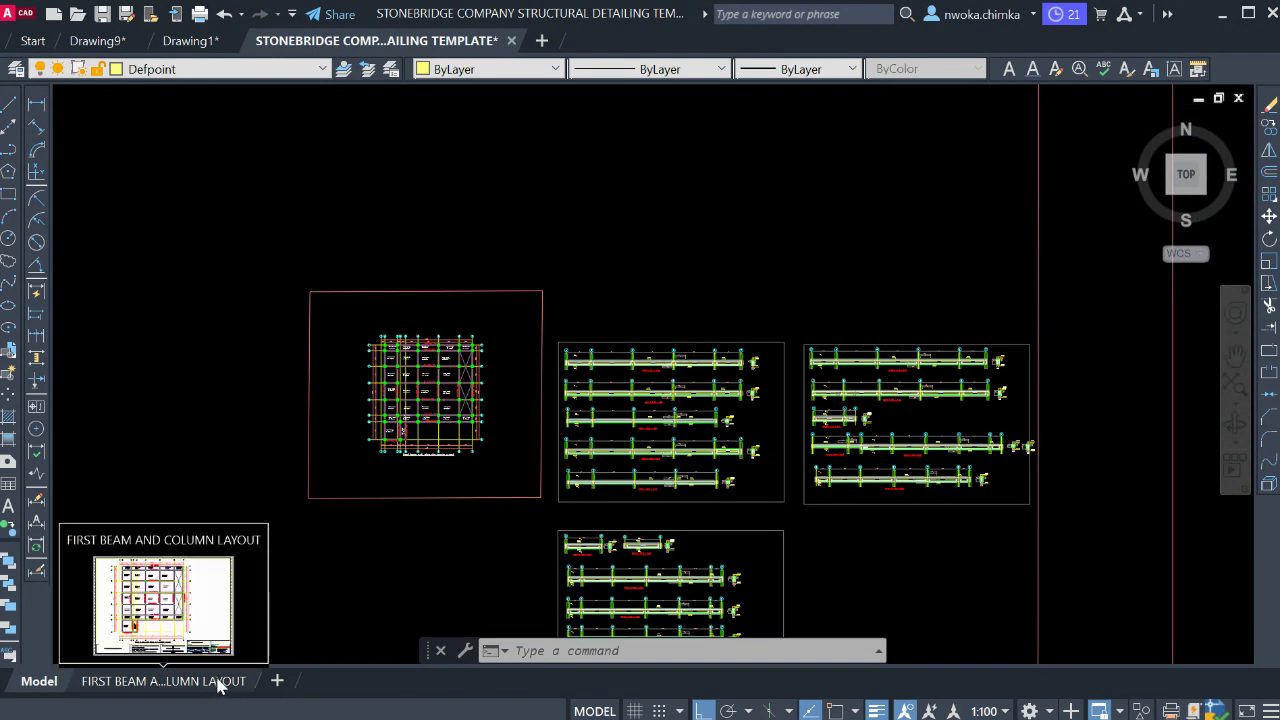
{"action": "scroll", "coordinate": [440, 458], "scroll_direction": "down", "scroll_amount": 2}
{"action": "middle_click_drag", "start_coordinate": [477, 432], "coordinate": [420, 289]}
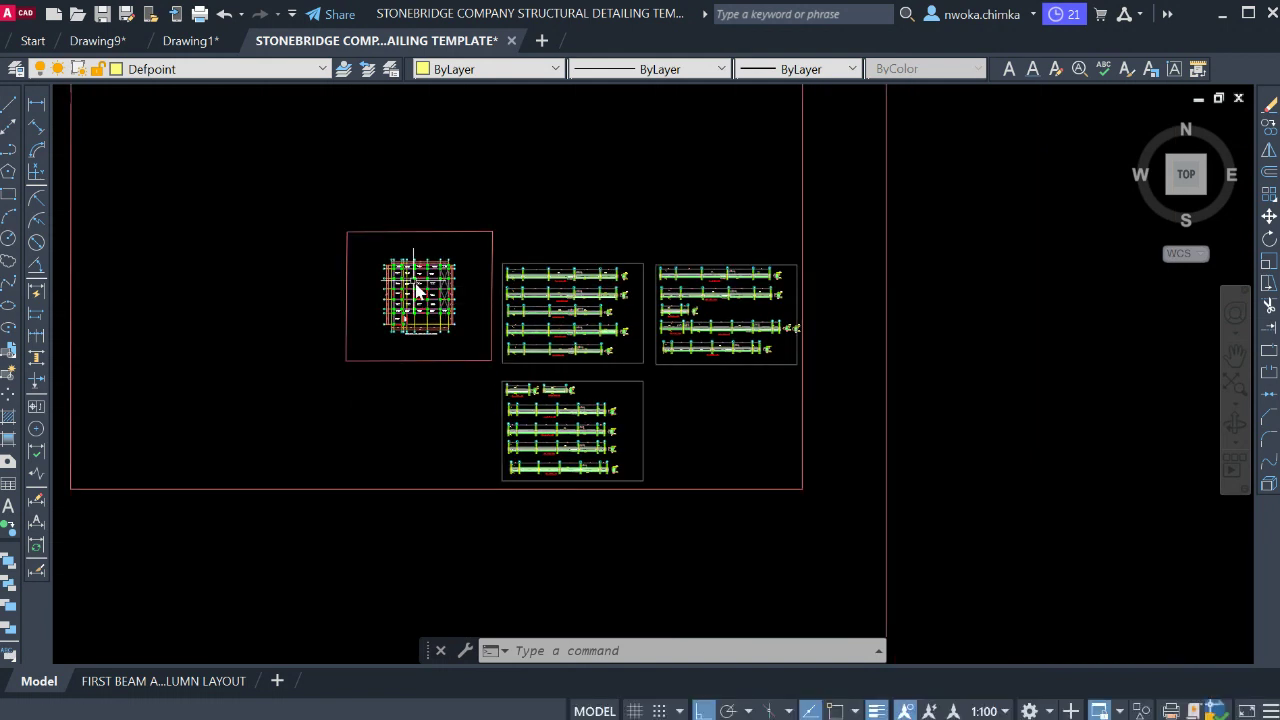
{"action": "scroll", "coordinate": [414, 283], "scroll_direction": "up", "scroll_amount": 2}
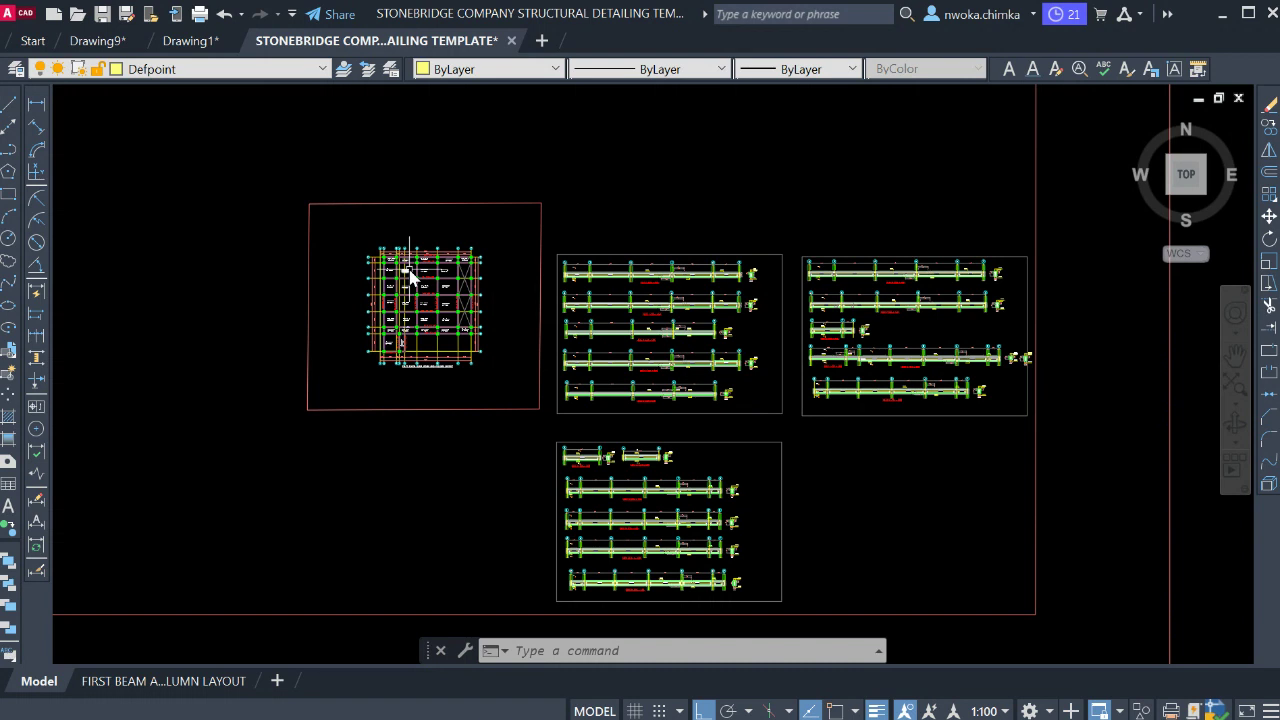
{"action": "scroll", "coordinate": [410, 278], "scroll_direction": "up", "scroll_amount": 4}
{"action": "scroll", "coordinate": [420, 251], "scroll_direction": "down", "scroll_amount": 2}
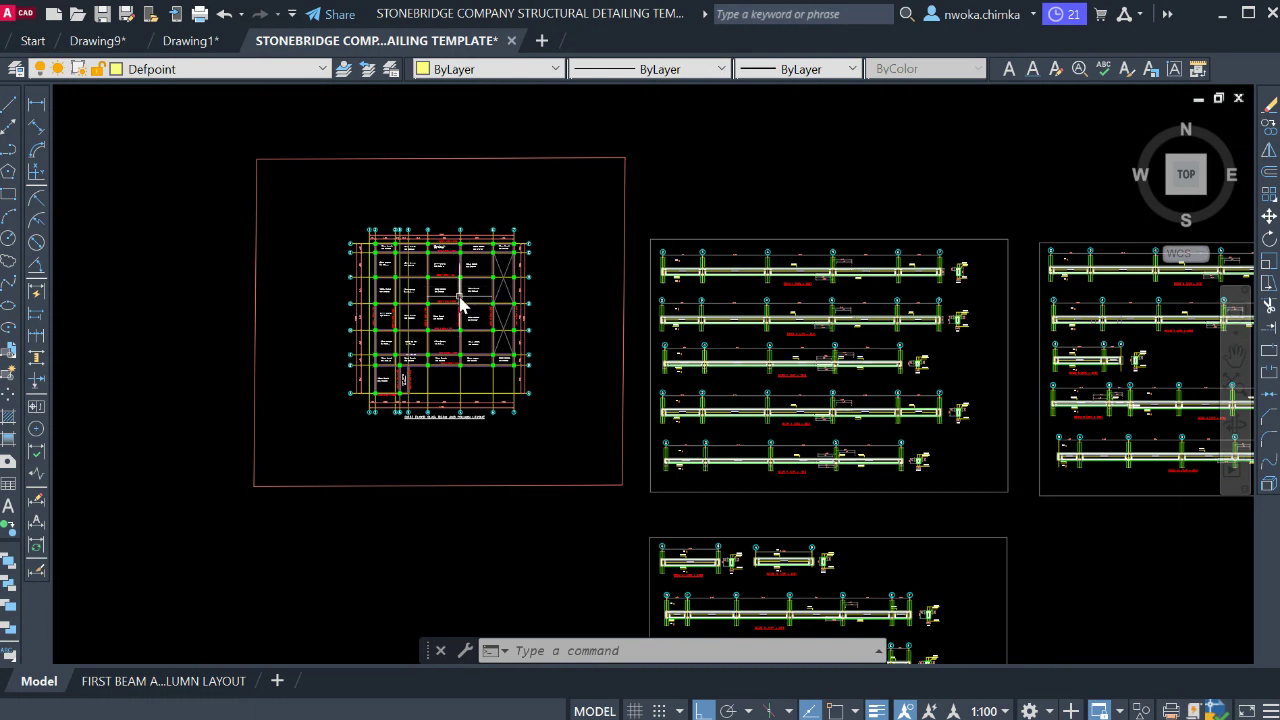
{"action": "scroll", "coordinate": [470, 298], "scroll_direction": "down", "scroll_amount": 2}
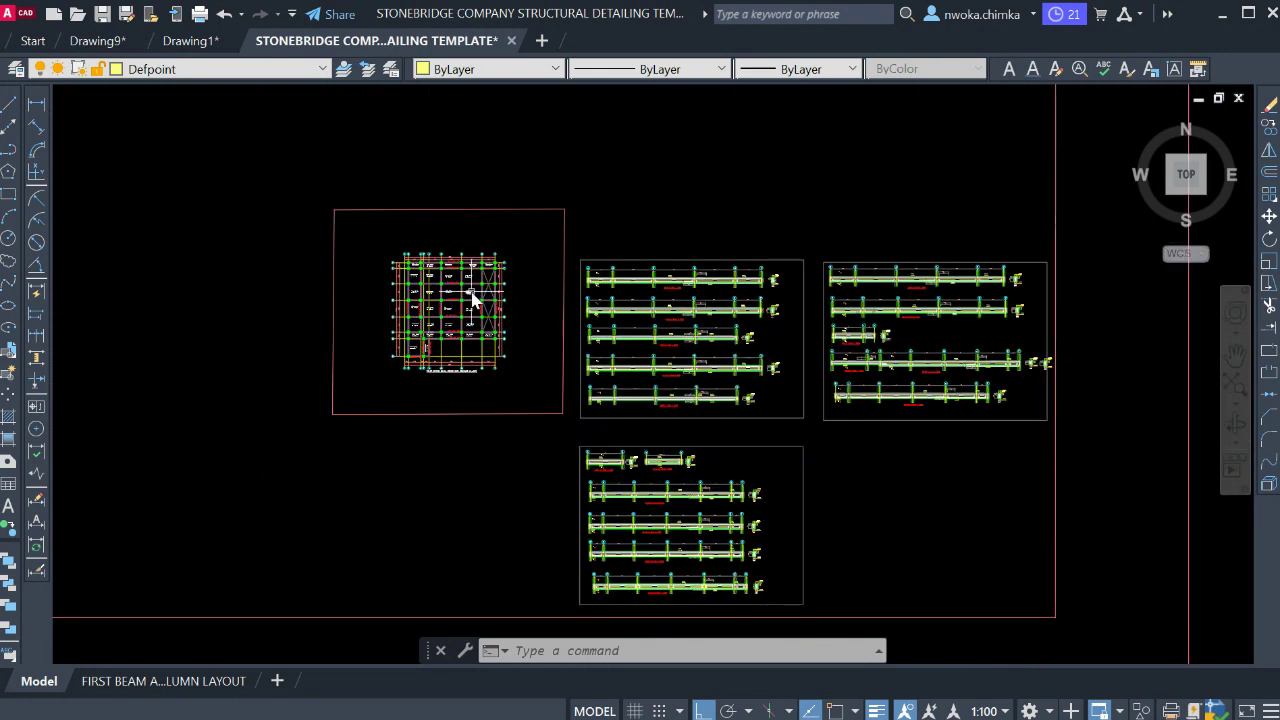
{"action": "scroll", "coordinate": [447, 305], "scroll_direction": "up", "scroll_amount": 2}
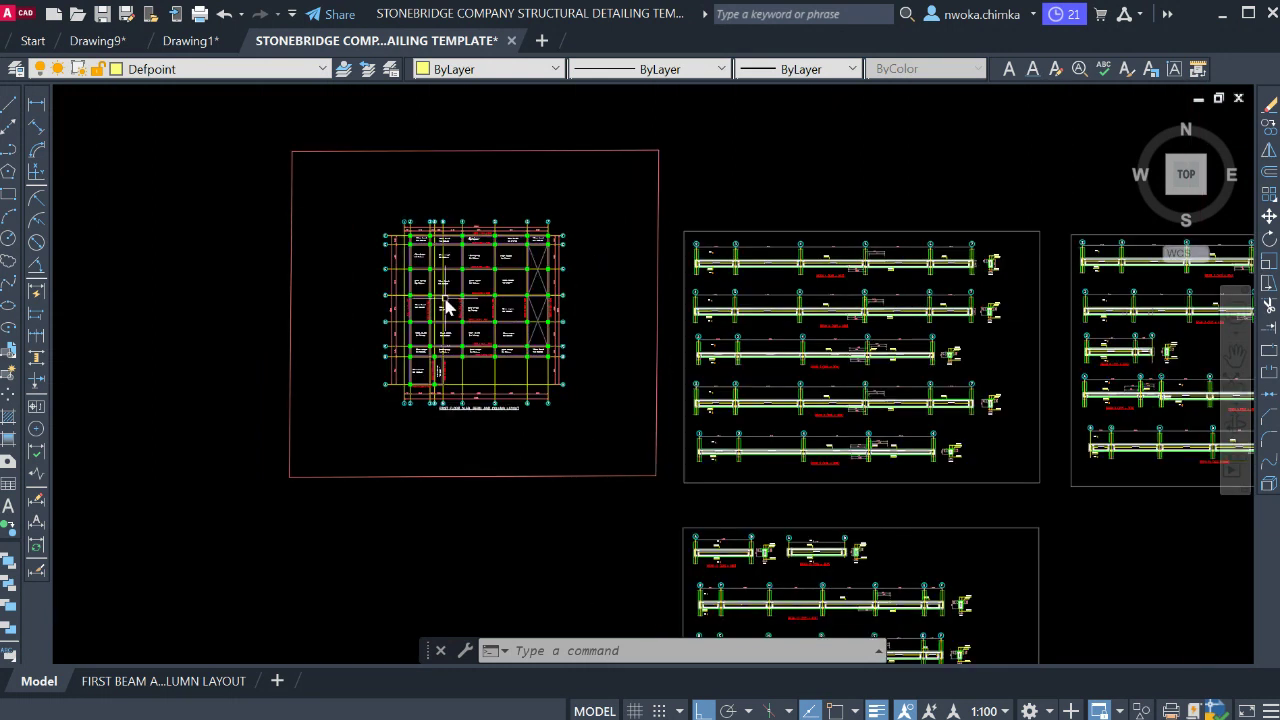